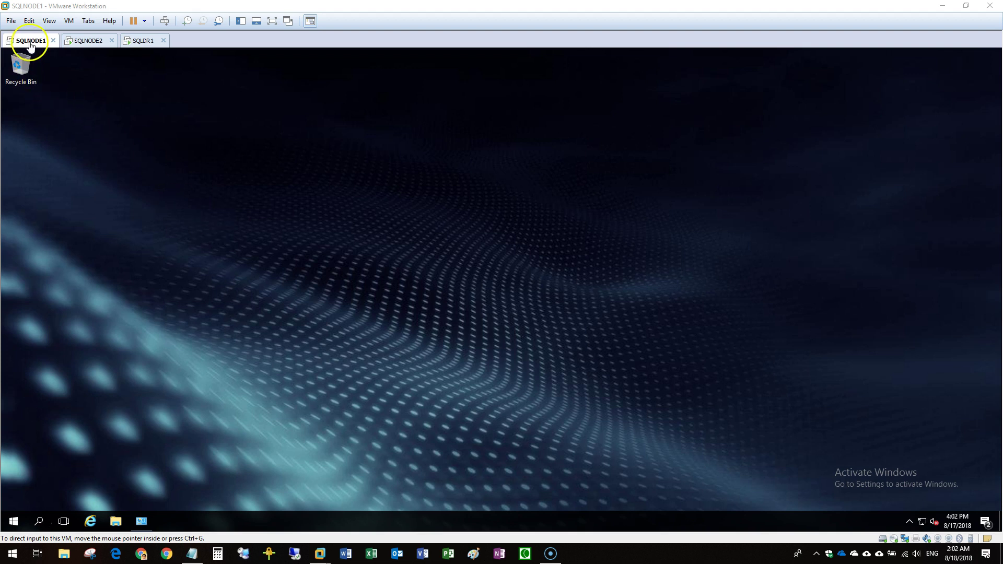
# Look at the SQLNODE2 and SQLDR1 machines, then return to SQLNODE1.
pyautogui.click(9, 524)
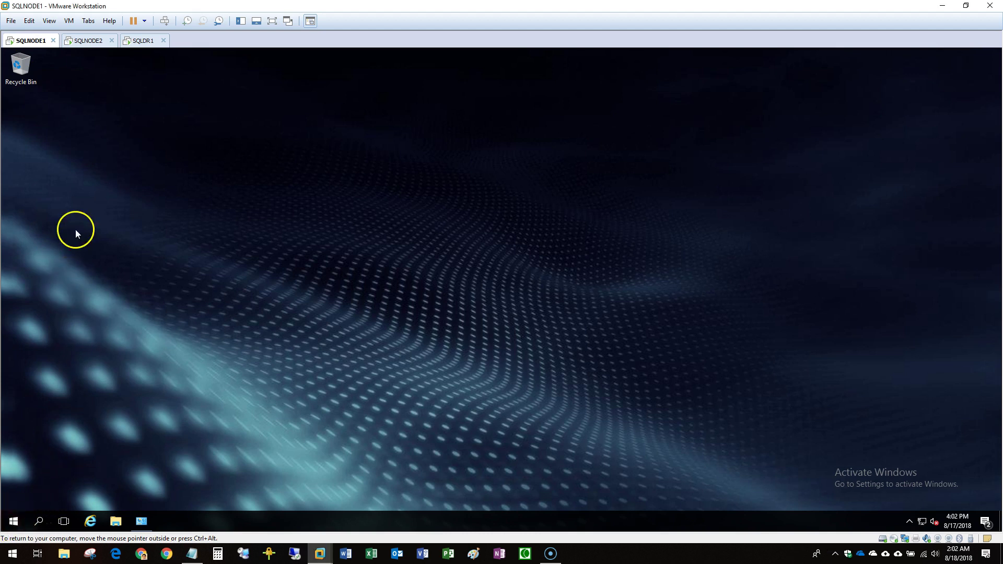
pyautogui.click(89, 48)
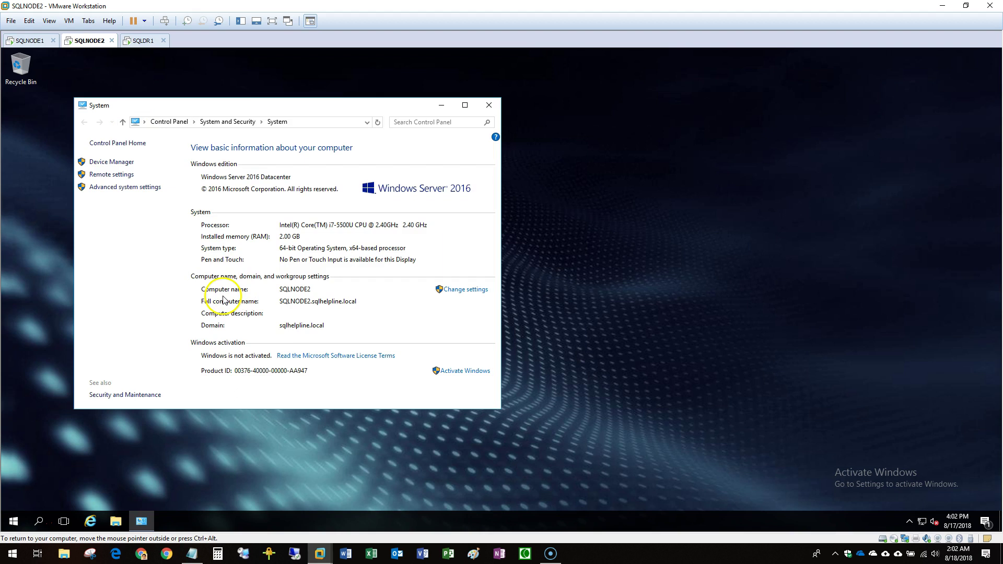
pyautogui.click(141, 44)
pyautogui.click(48, 45)
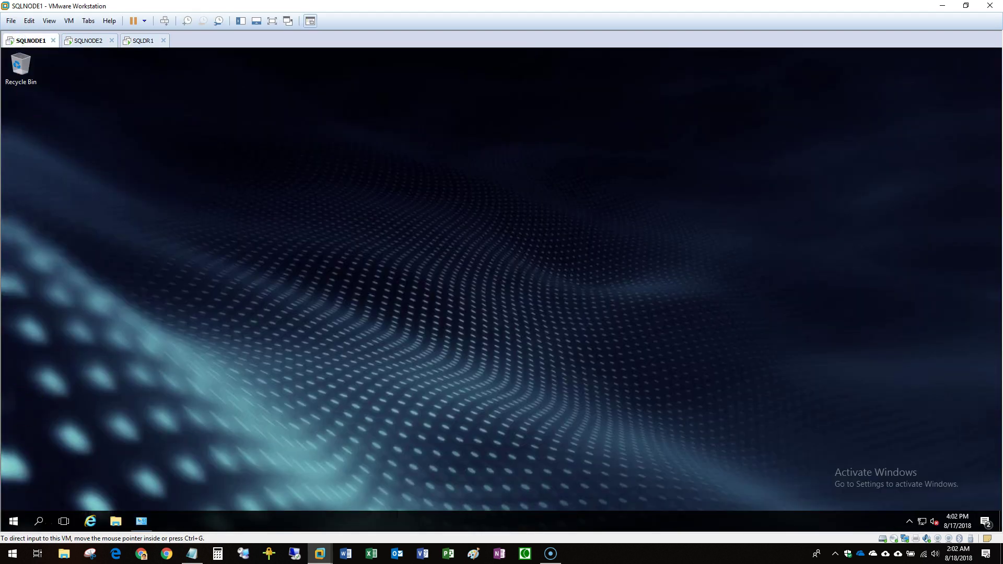
# Open SQLNODE1's System page, then compare the computer names on SQLNODE2 and SQLDR1.
pyautogui.rightClick(12, 522)
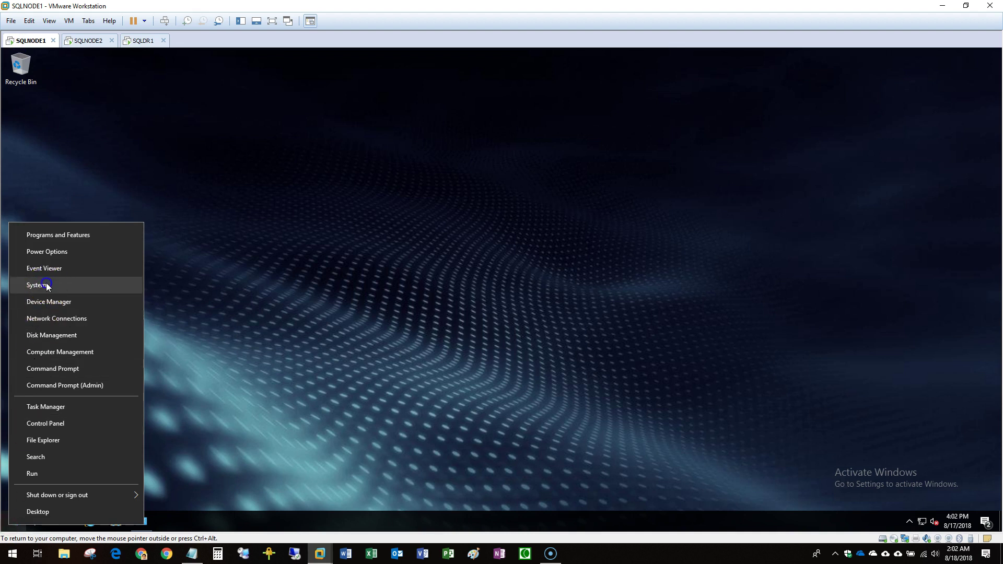
pyautogui.click(46, 285)
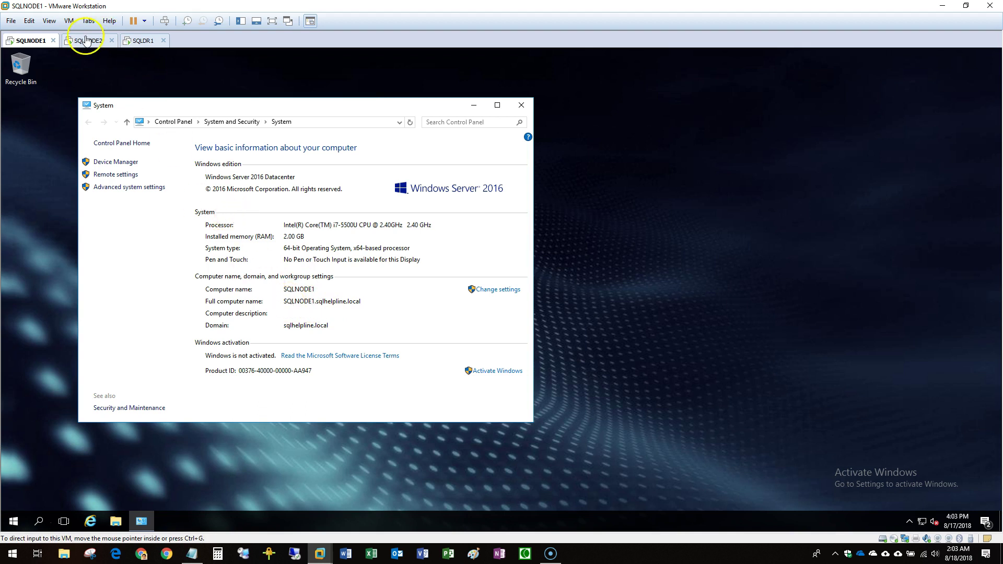
pyautogui.click(88, 41)
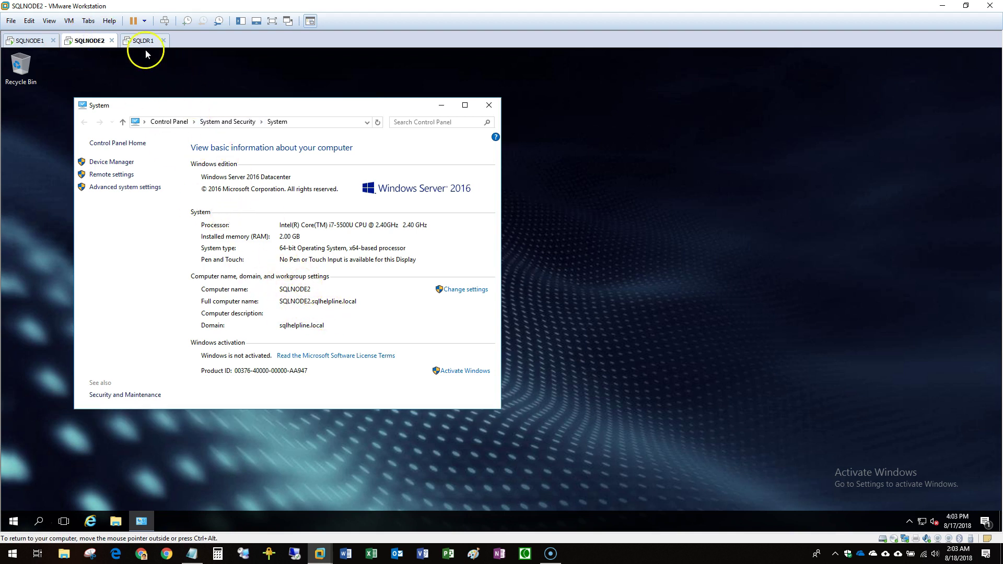
pyautogui.click(142, 40)
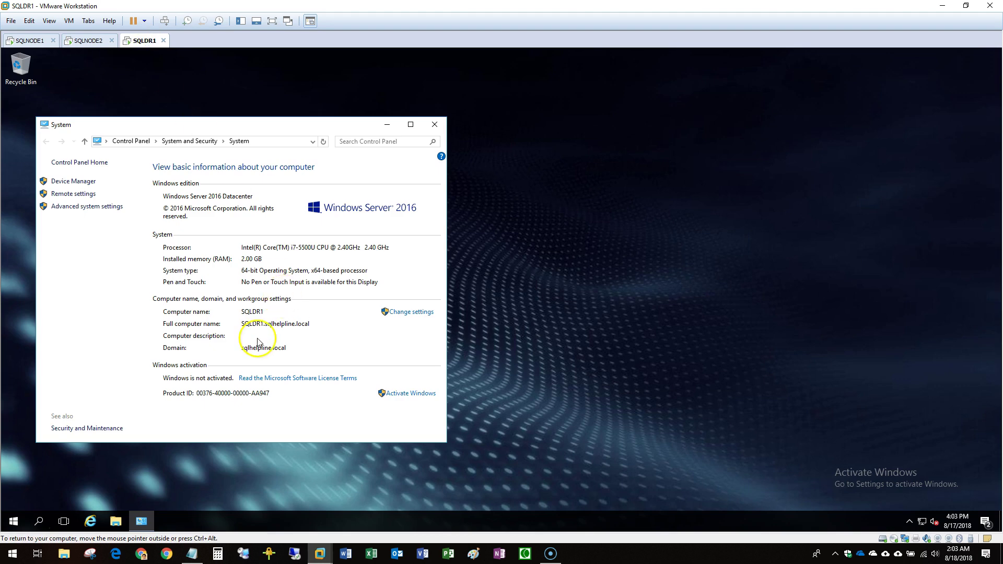
pyautogui.click(201, 558)
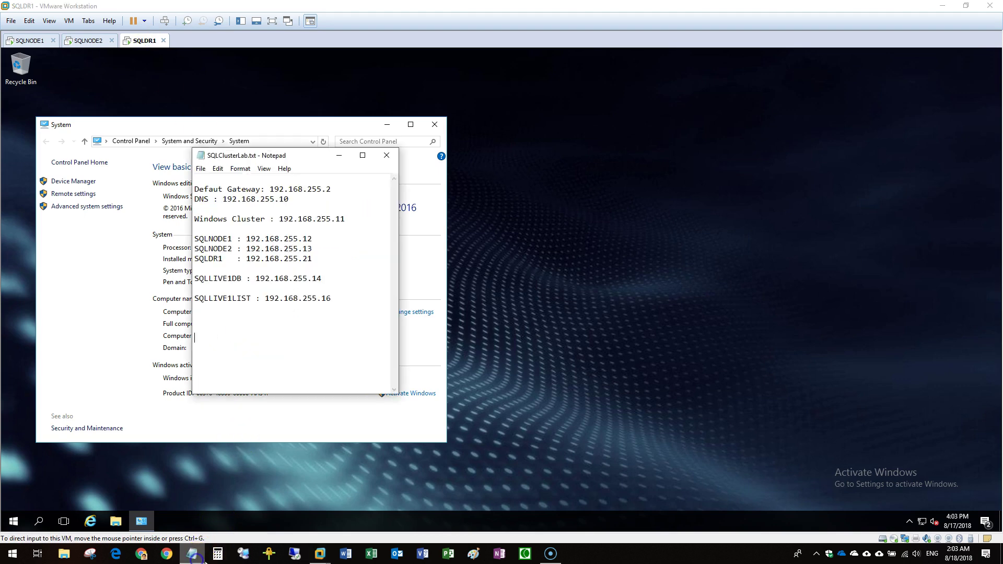
pyautogui.click(246, 239)
pyautogui.moveTo(245, 239); pyautogui.dragTo(320, 240)
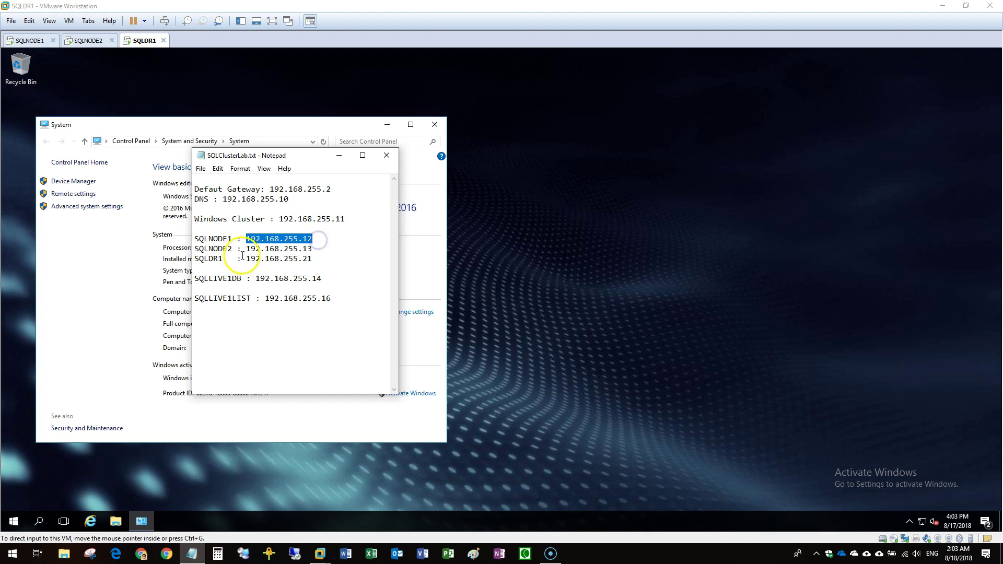
pyautogui.moveTo(246, 250); pyautogui.dragTo(322, 250)
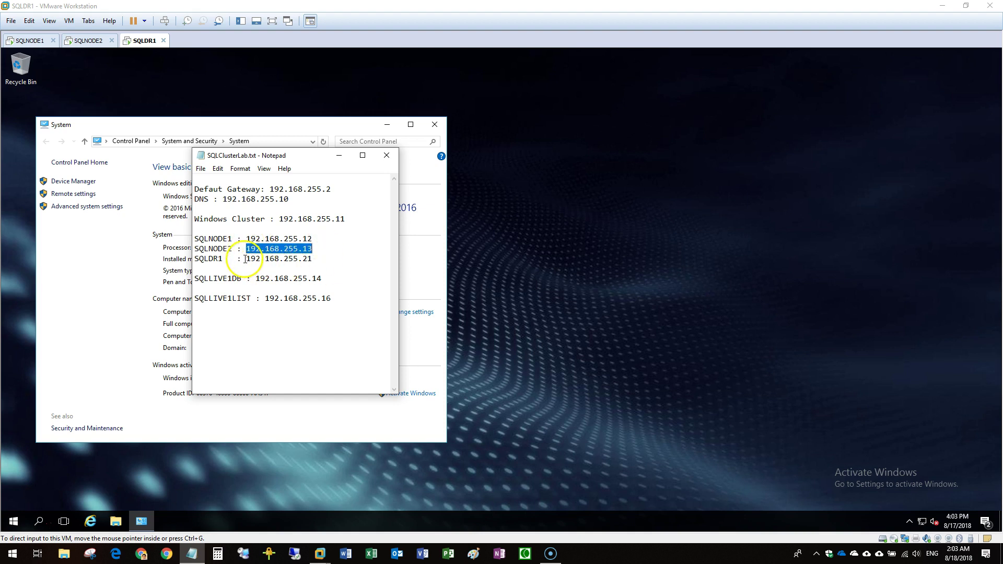
pyautogui.moveTo(246, 259); pyautogui.dragTo(331, 259)
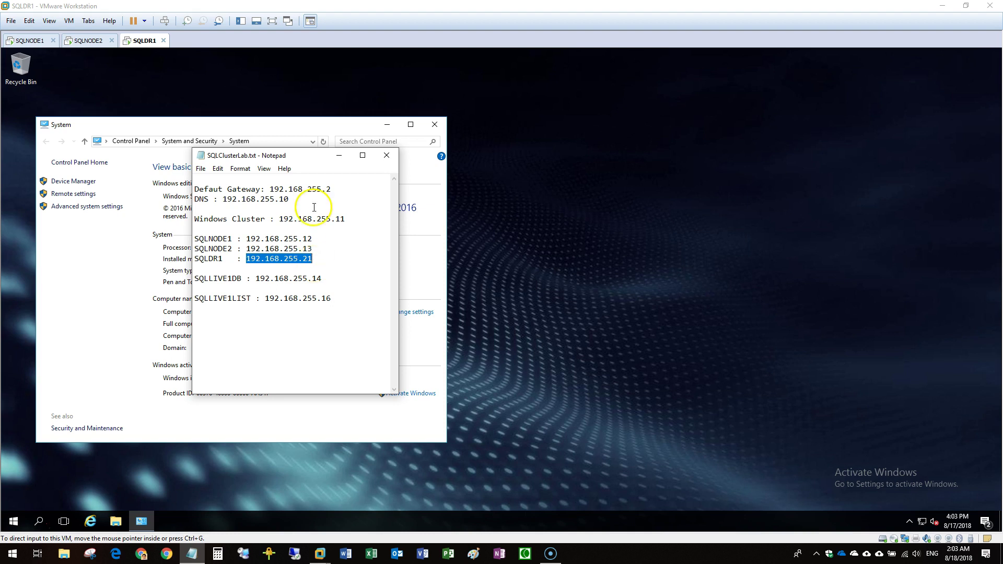
pyautogui.click(242, 260)
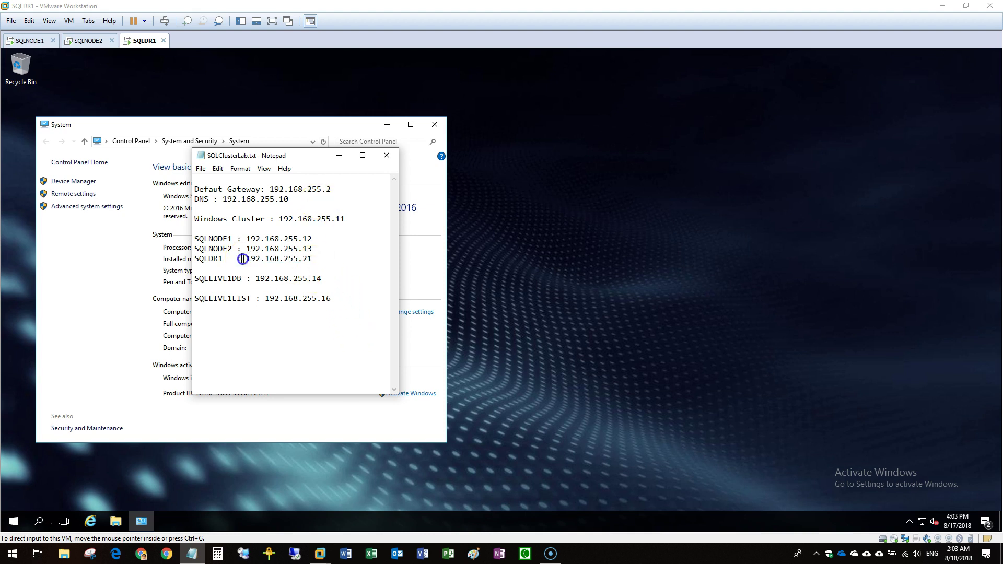
pyautogui.moveTo(327, 260); pyautogui.dragTo(187, 236)
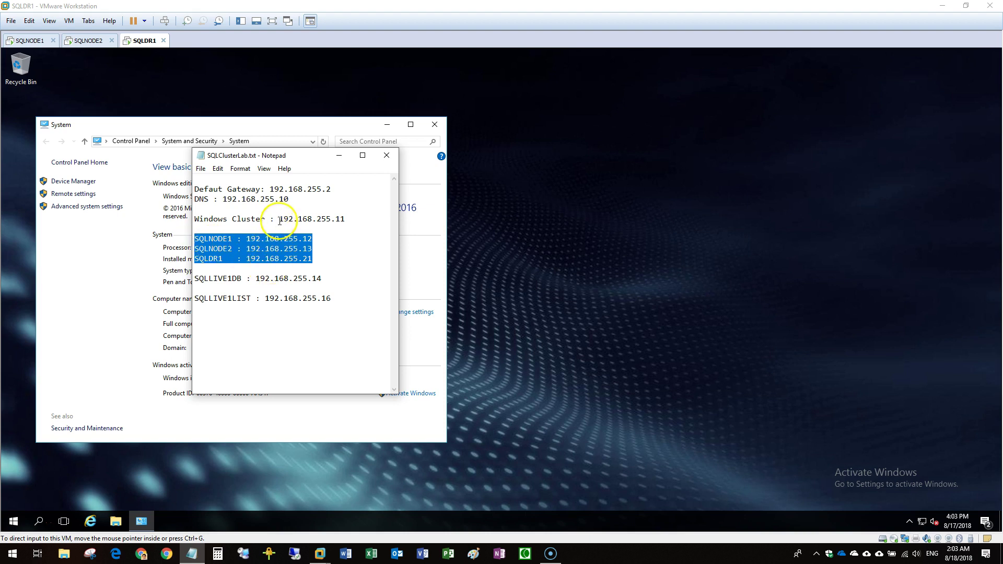
pyautogui.moveTo(279, 220); pyautogui.dragTo(343, 221)
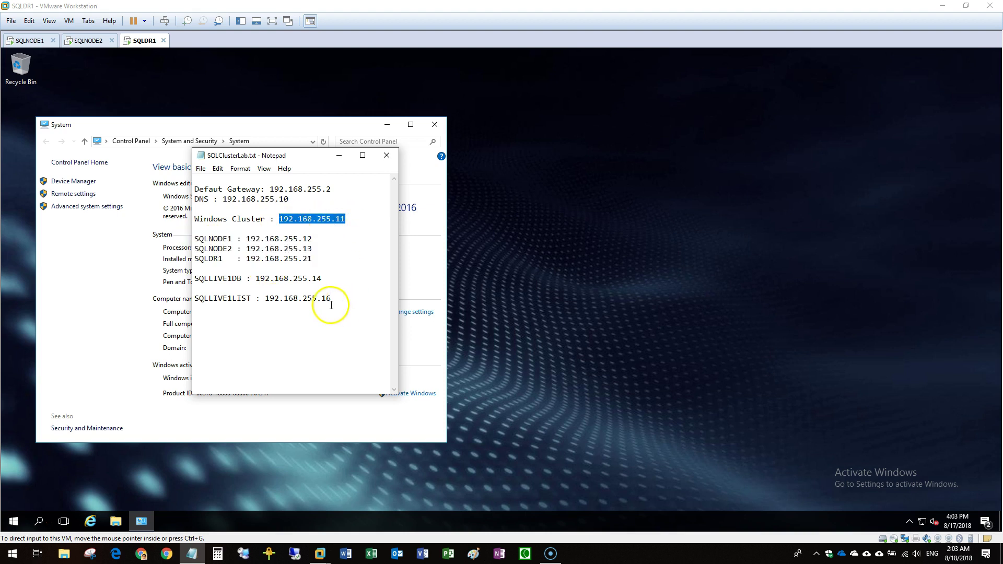
pyautogui.moveTo(257, 281); pyautogui.dragTo(337, 281)
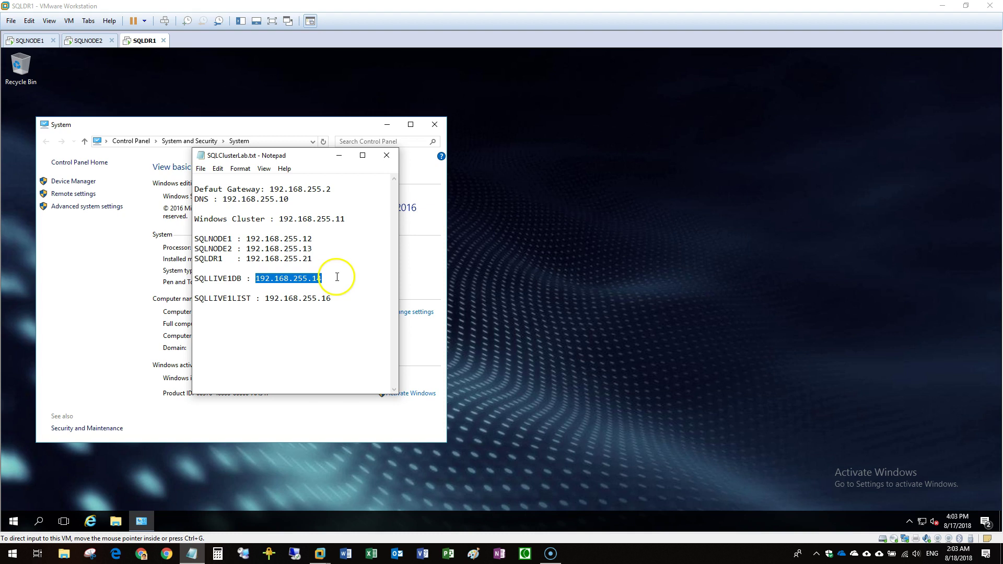
pyautogui.moveTo(263, 301); pyautogui.dragTo(345, 300)
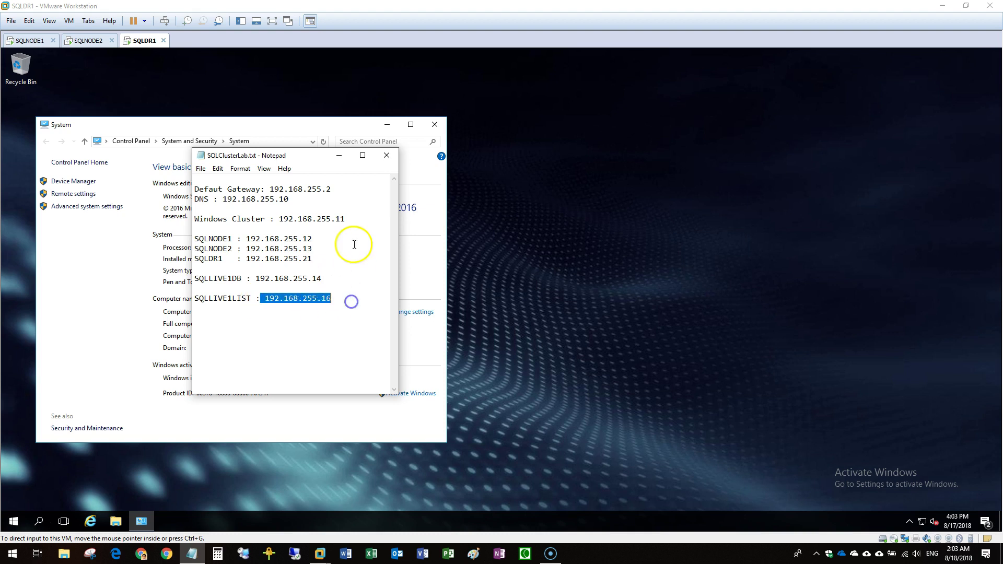
pyautogui.click(340, 161)
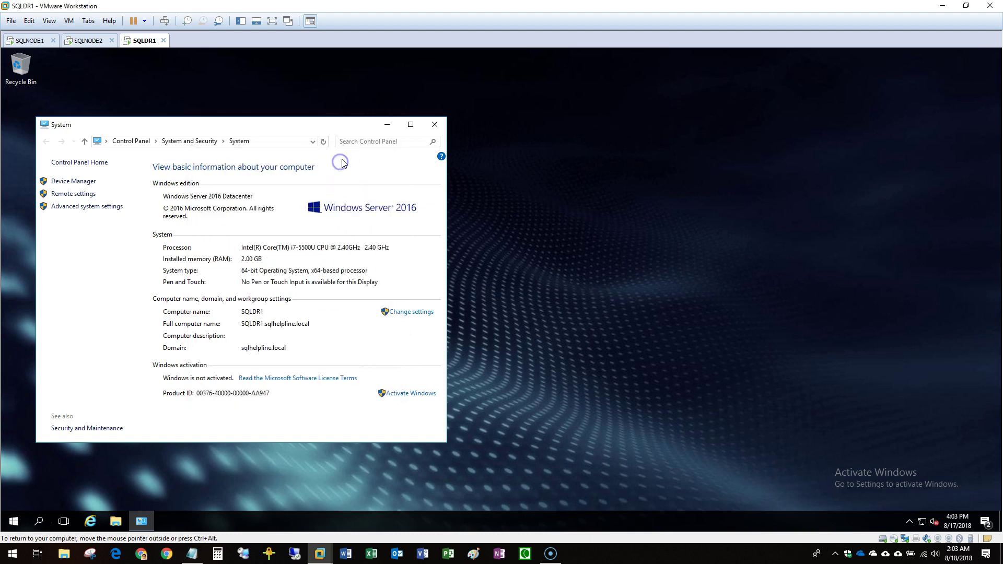
# Launch Server Manager on SQLNODE1 from the Start menu.
pyautogui.click(30, 41)
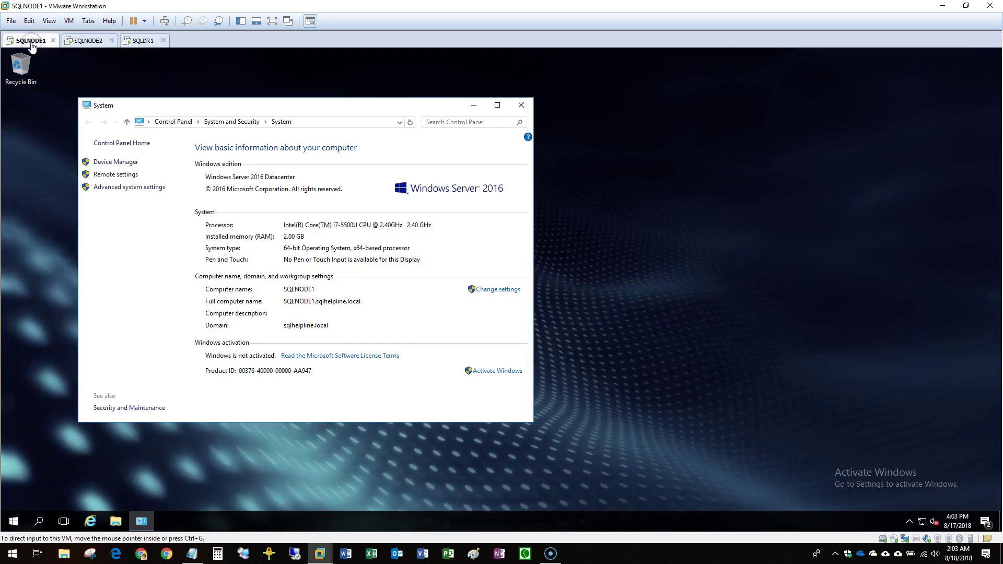
pyautogui.click(14, 523)
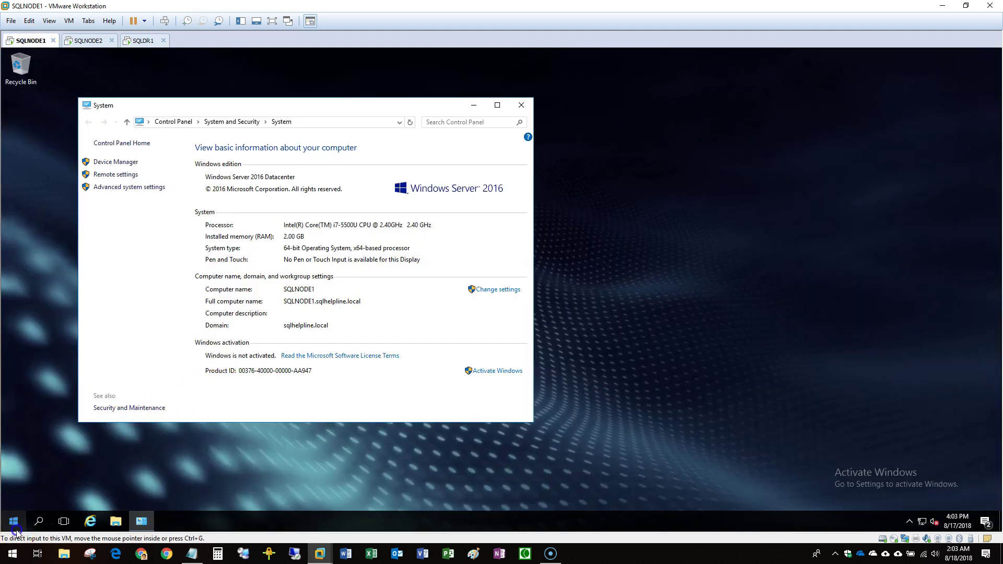
pyautogui.click(14, 522)
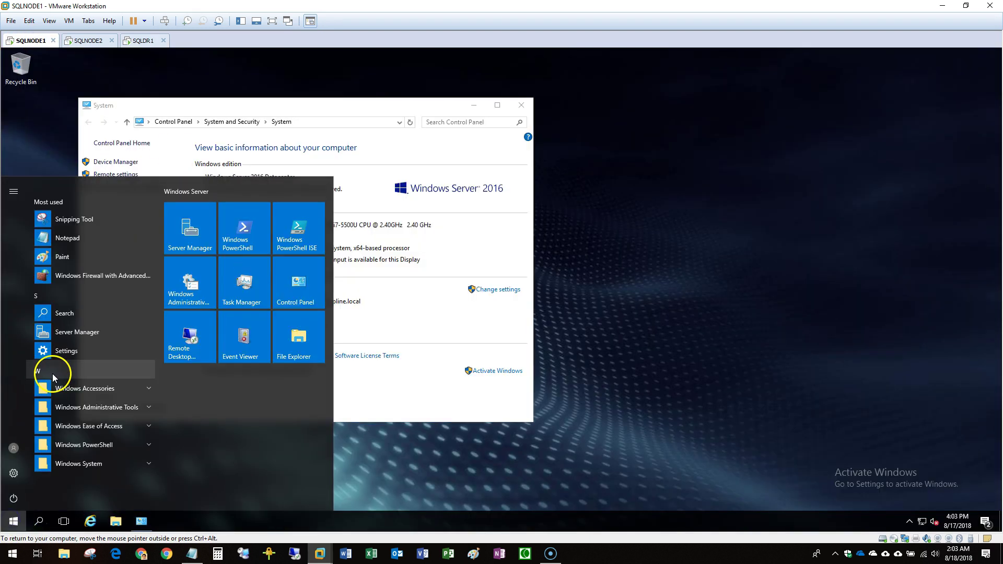
pyautogui.click(189, 243)
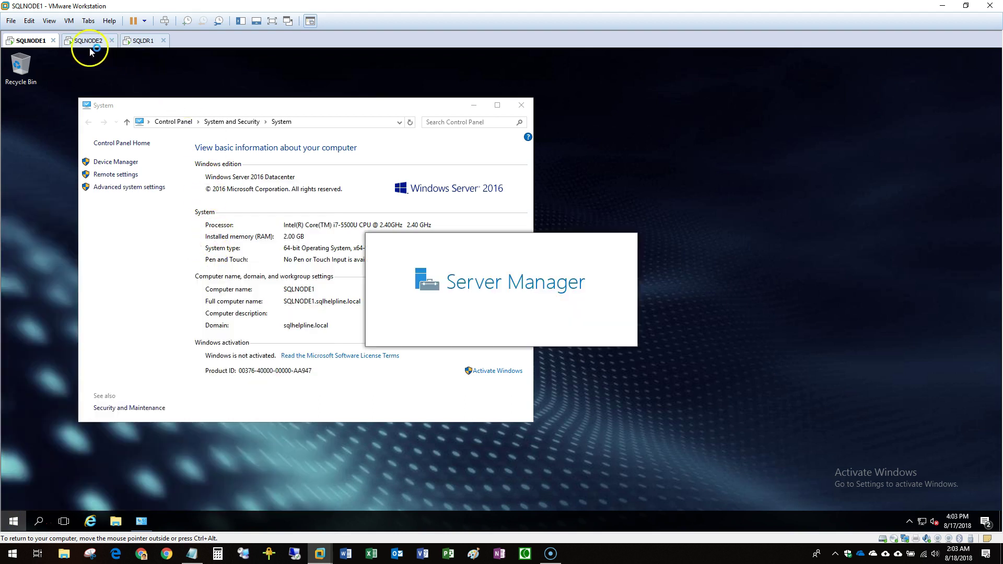
# Launch Server Manager on SQLNODE2 and SQLDR1, then start Add Roles and Features on SQLNODE1.
pyautogui.click(90, 46)
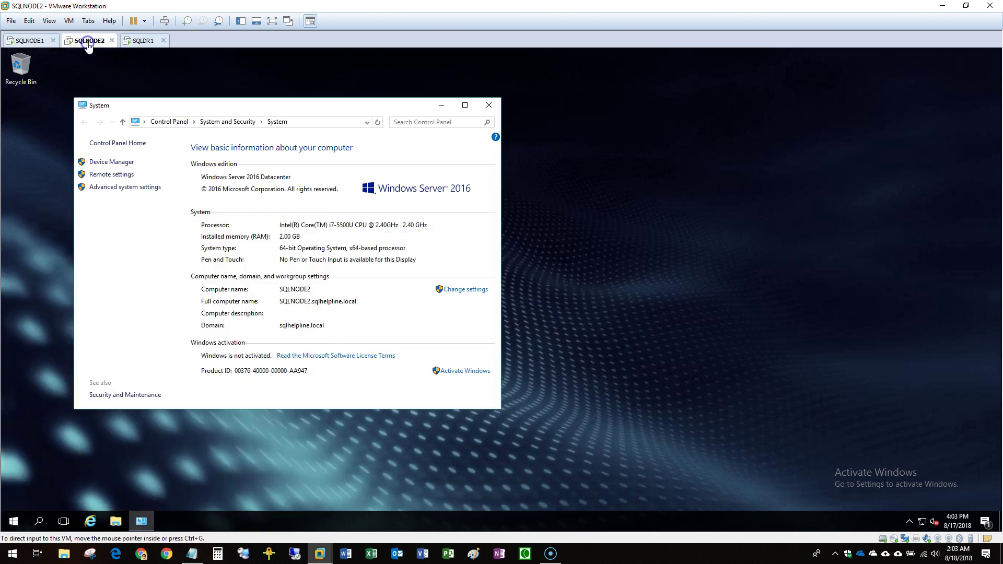
pyautogui.click(26, 522)
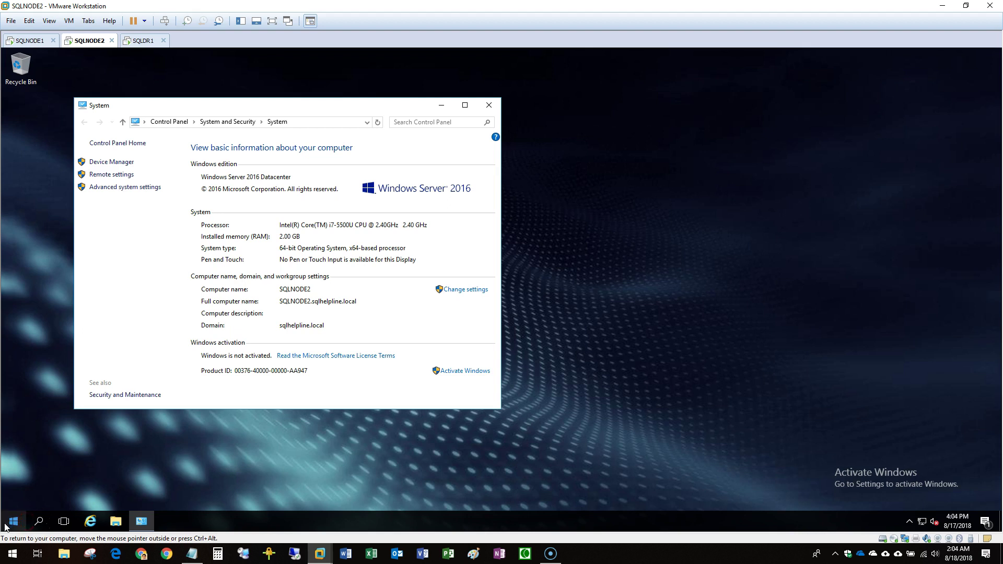
pyautogui.click(196, 243)
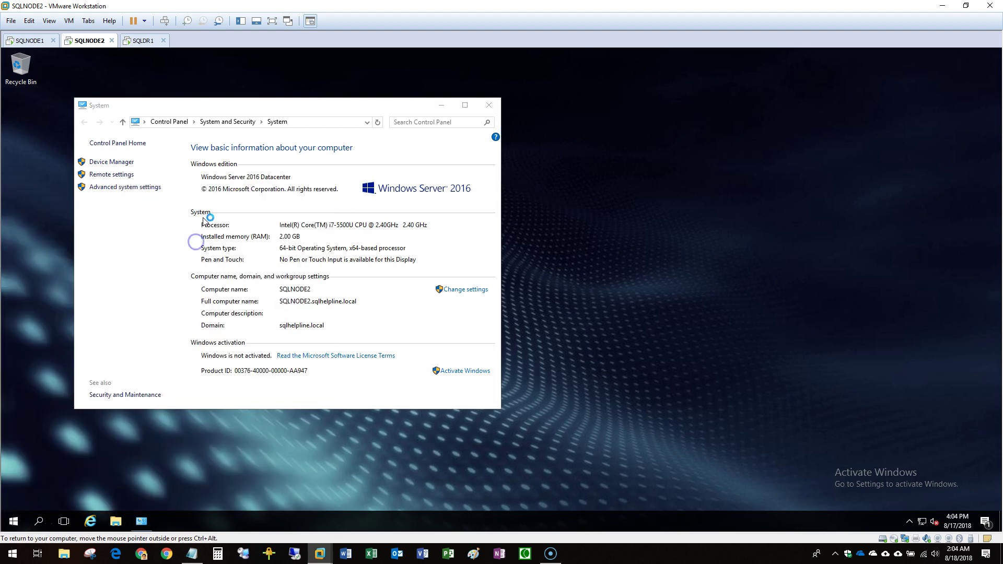
pyautogui.click(148, 42)
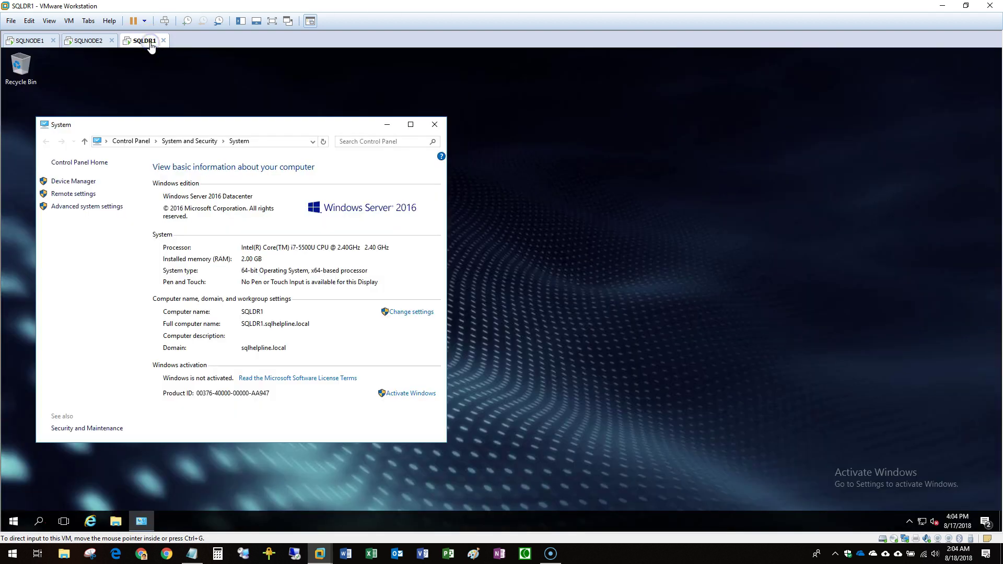
pyautogui.click(6, 523)
pyautogui.click(182, 224)
pyautogui.click(29, 41)
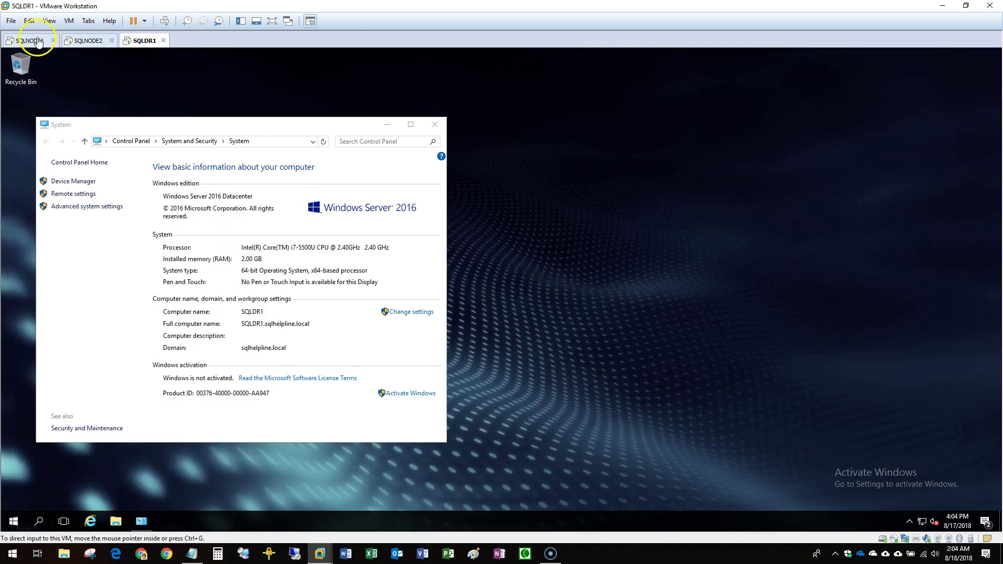
pyautogui.click(301, 178)
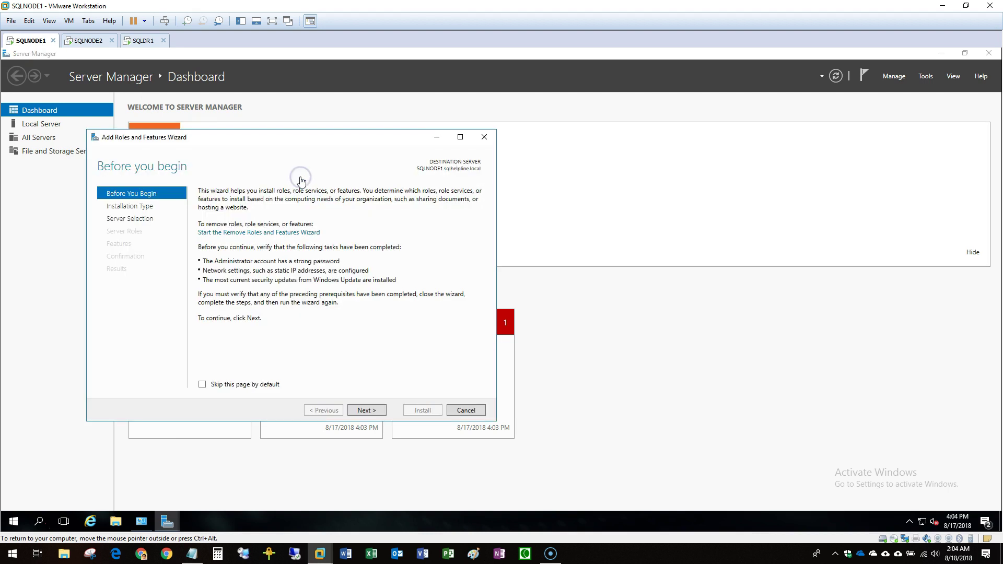
# Install the Failover Clustering feature with its management tools on SQLNODE1.
pyautogui.click(374, 411)
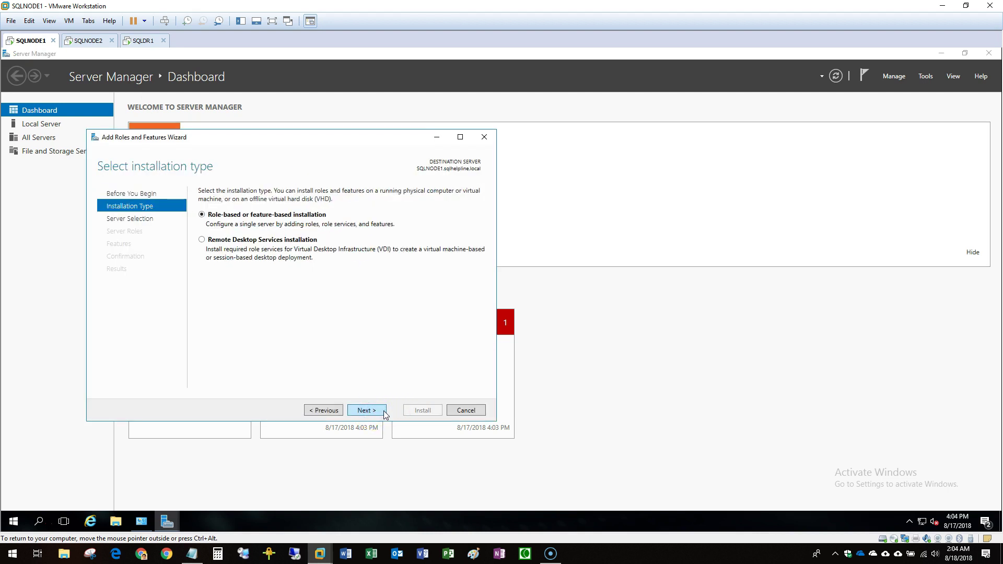
pyautogui.click(383, 411)
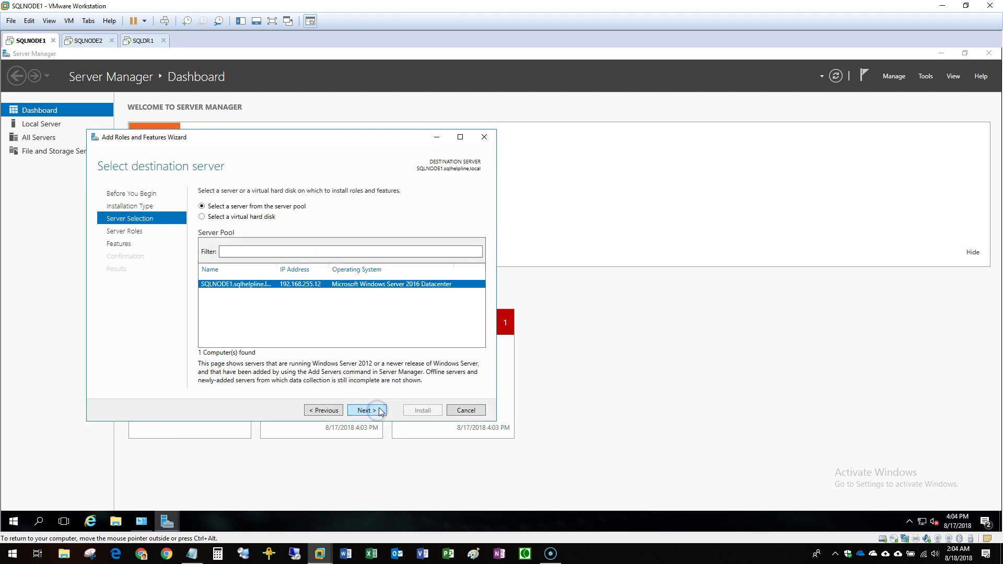
pyautogui.click(369, 411)
pyautogui.click(369, 410)
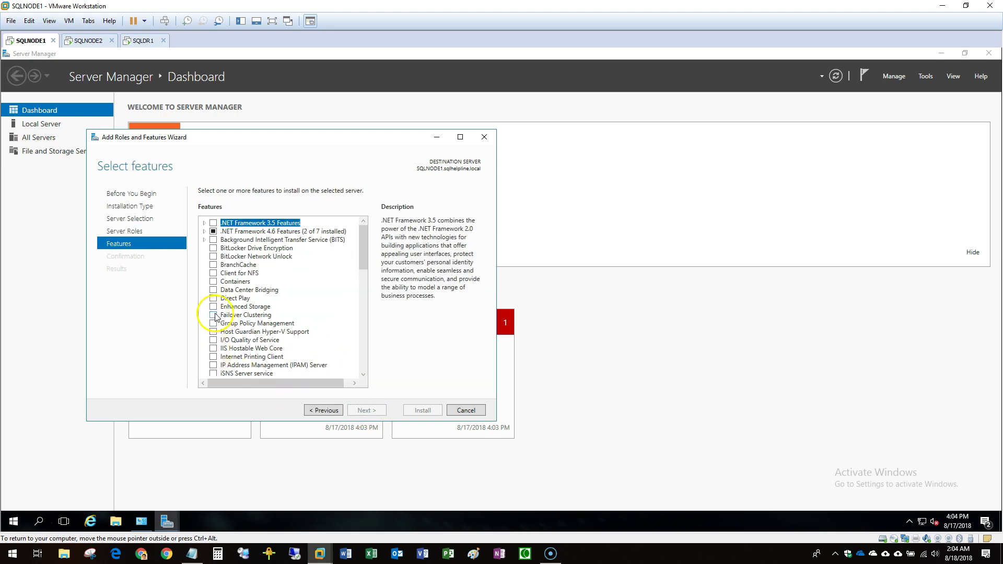
pyautogui.click(213, 315)
pyautogui.click(337, 365)
pyautogui.click(381, 411)
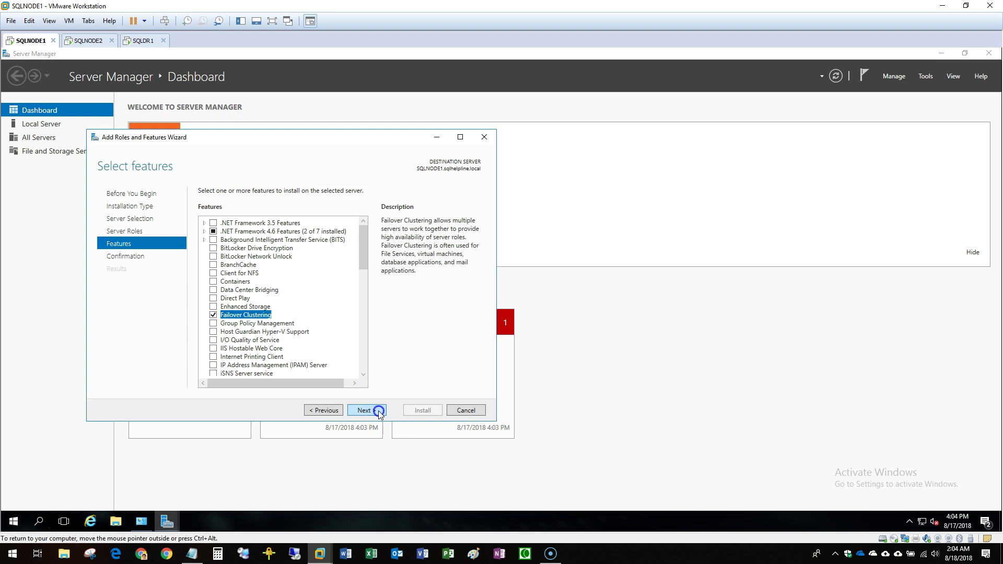
pyautogui.click(426, 413)
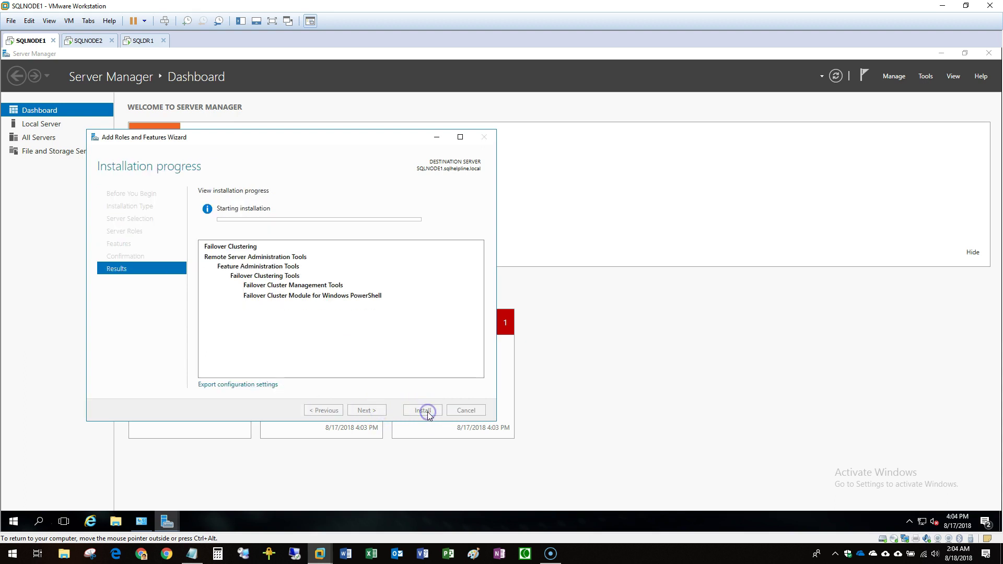
# Run Add Roles and Features on SQLNODE2 to install Failover Clustering with management tools.
pyautogui.click(107, 41)
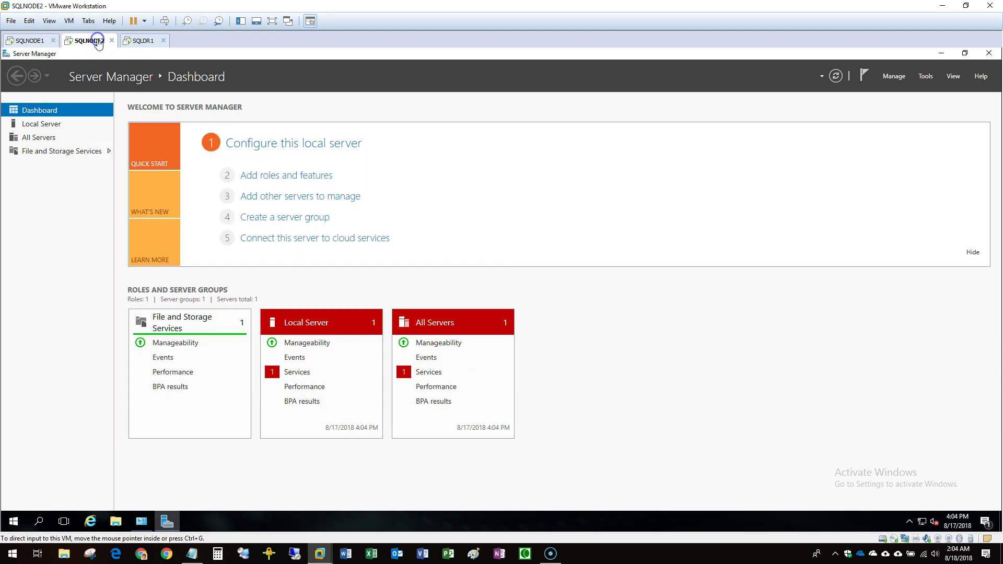
pyautogui.click(293, 174)
pyautogui.click(366, 410)
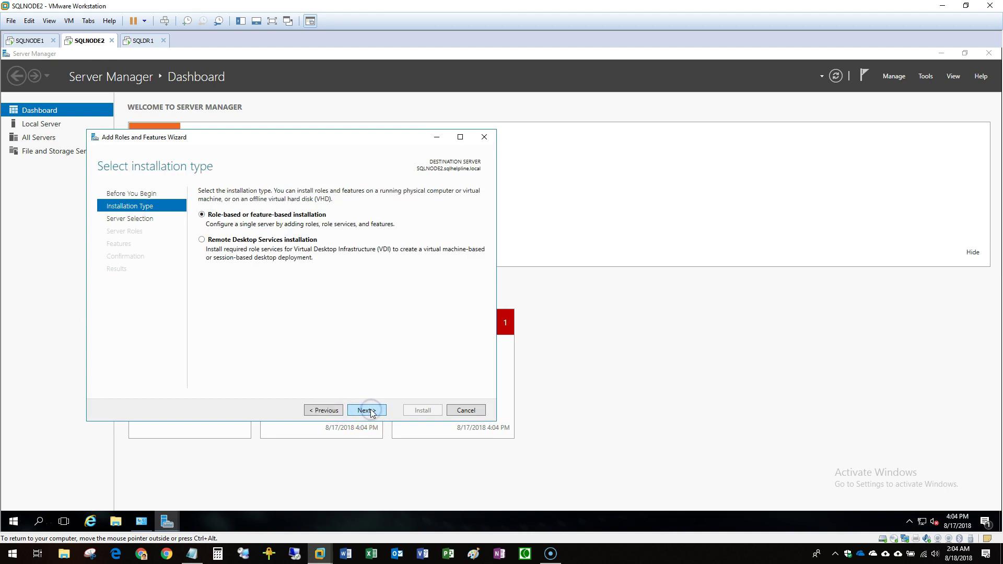
pyautogui.click(371, 412)
pyautogui.click(375, 413)
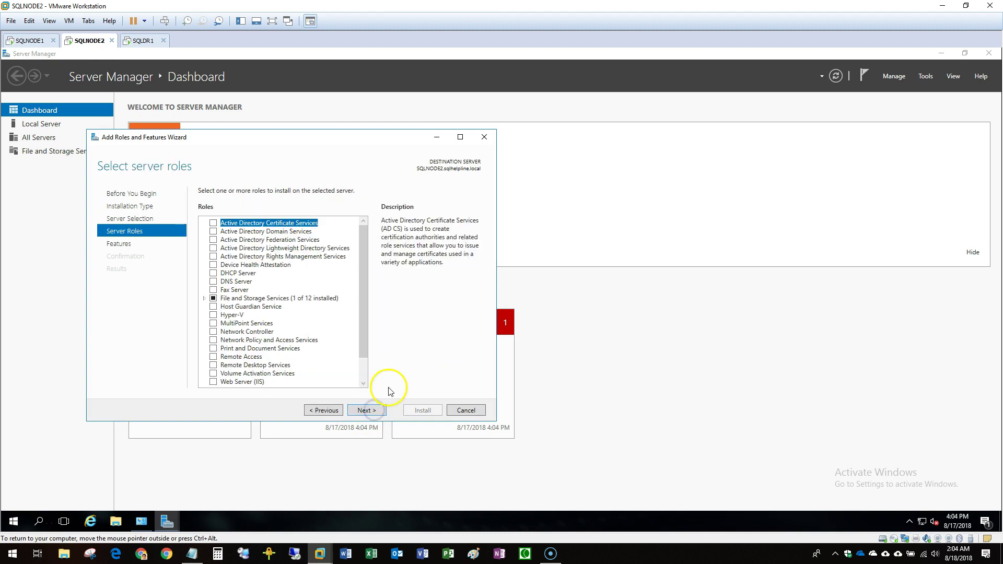
pyautogui.click(366, 411)
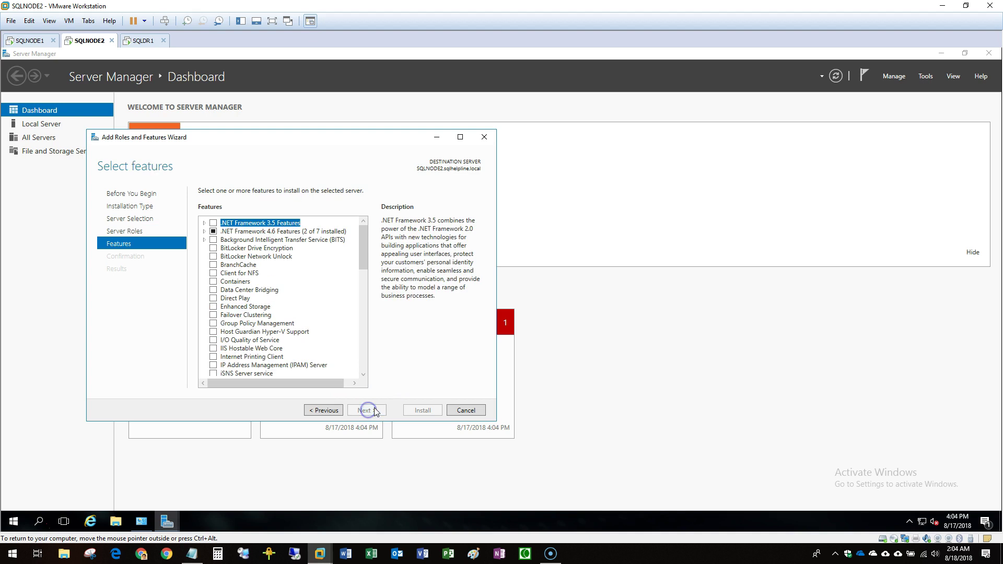
pyautogui.click(213, 315)
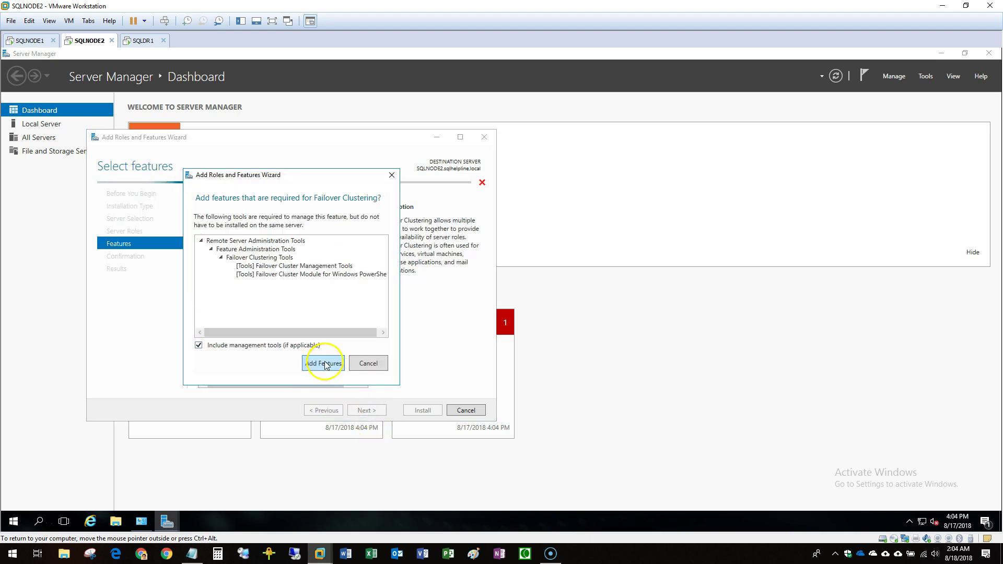
pyautogui.click(324, 363)
pyautogui.click(375, 410)
pyautogui.click(412, 411)
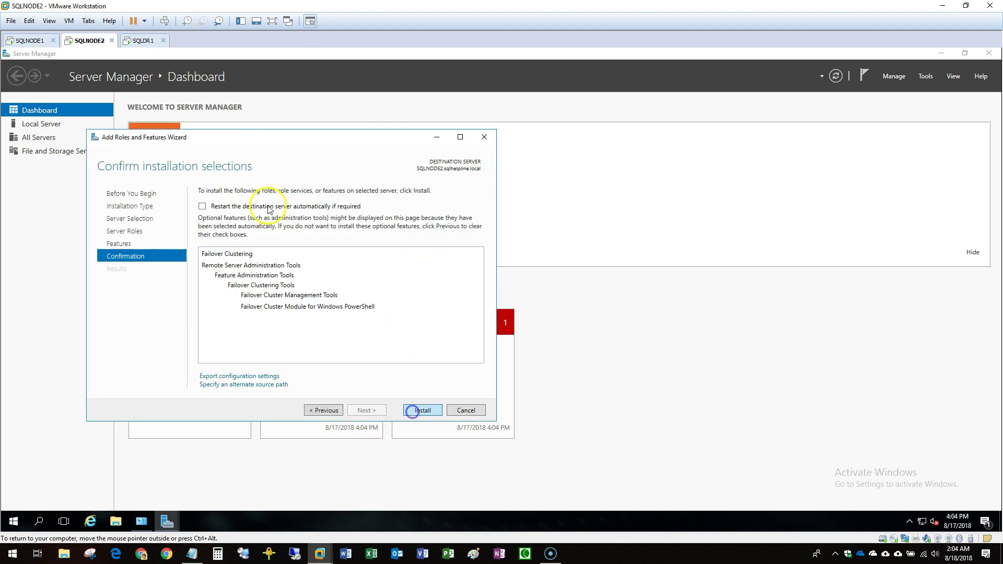
# Install Failover Clustering with management tools on SQLDR1, then return to SQLNODE1.
pyautogui.click(140, 41)
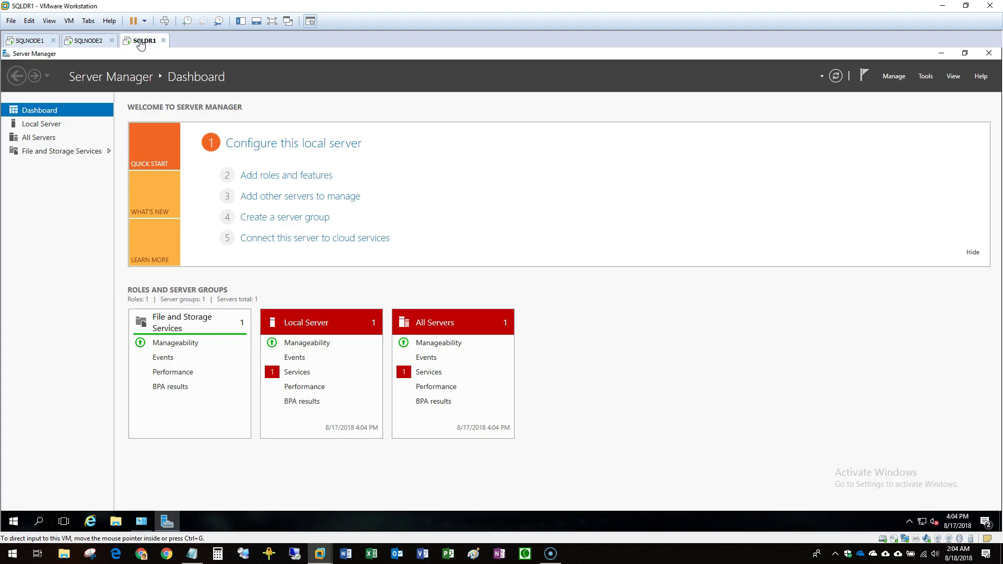
pyautogui.click(301, 175)
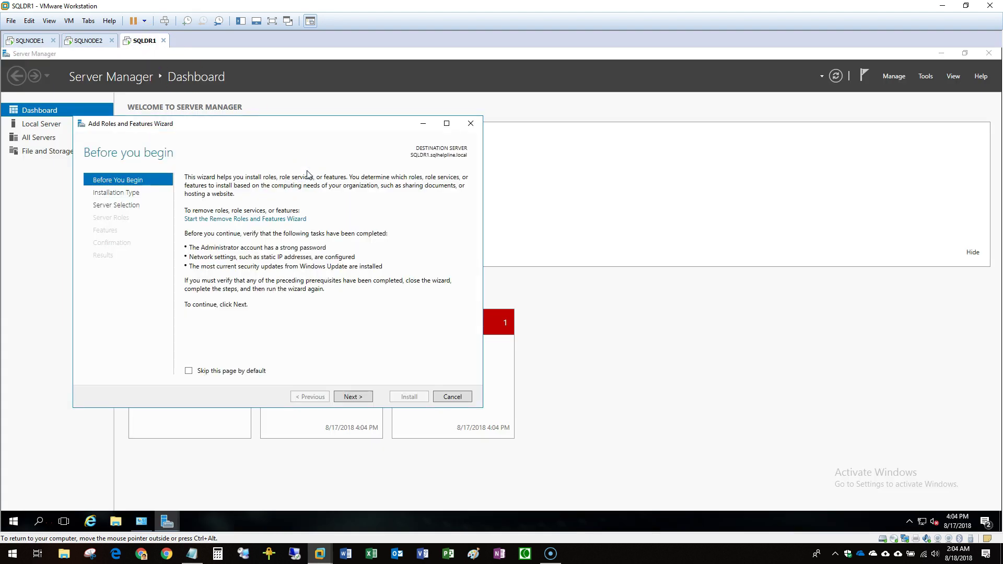
pyautogui.click(356, 398)
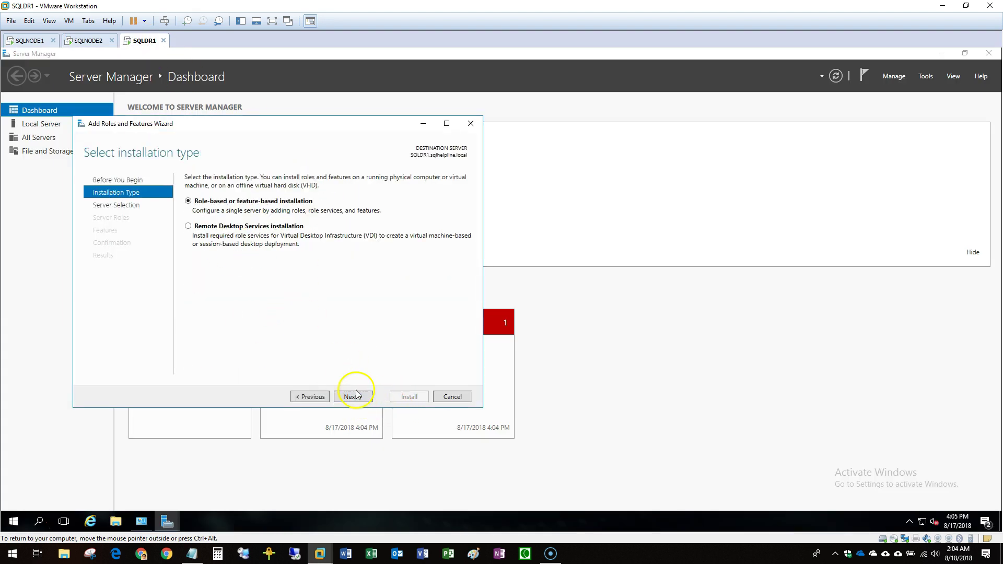
pyautogui.click(366, 398)
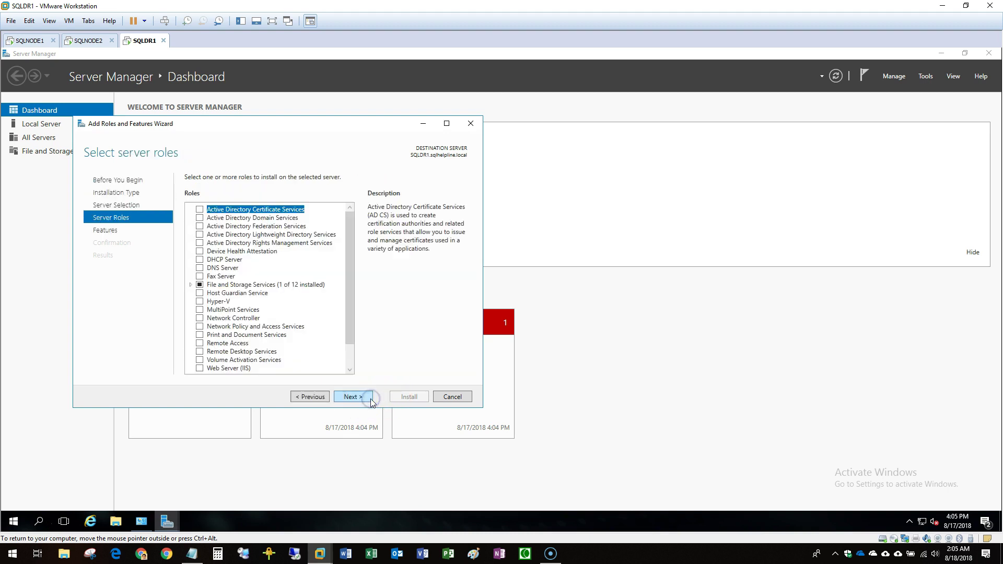
pyautogui.click(370, 398)
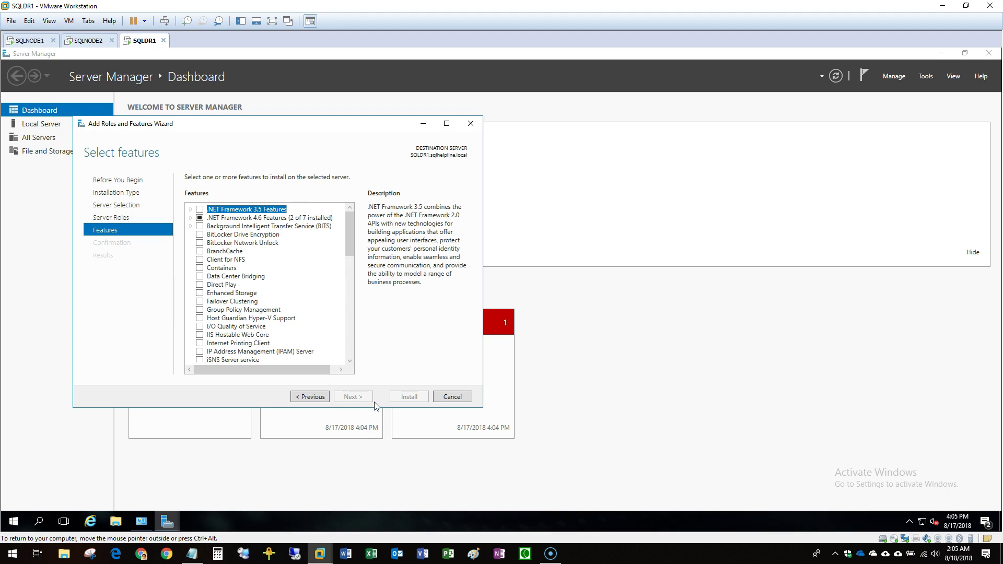
pyautogui.click(200, 301)
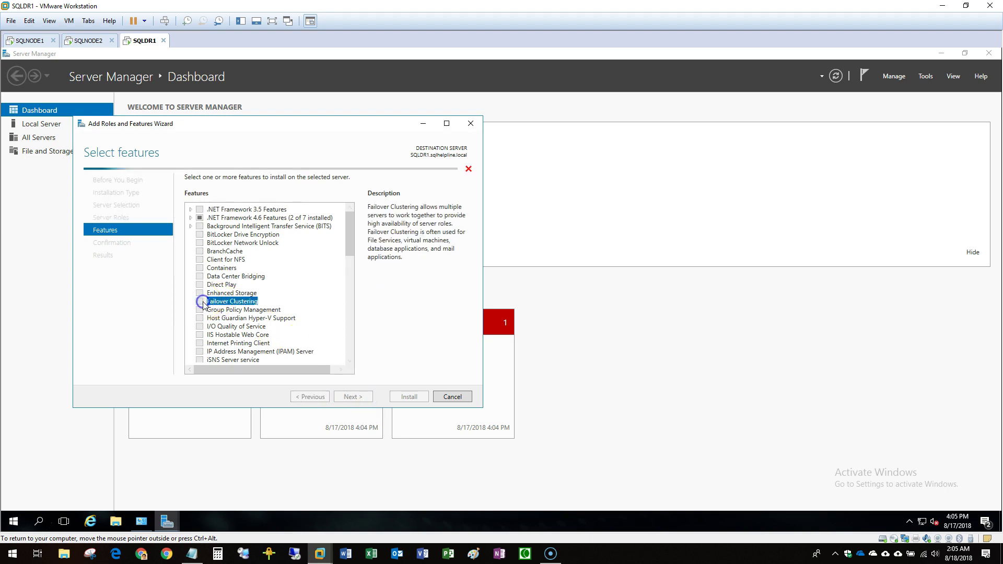
pyautogui.click(307, 347)
pyautogui.click(366, 398)
pyautogui.click(406, 396)
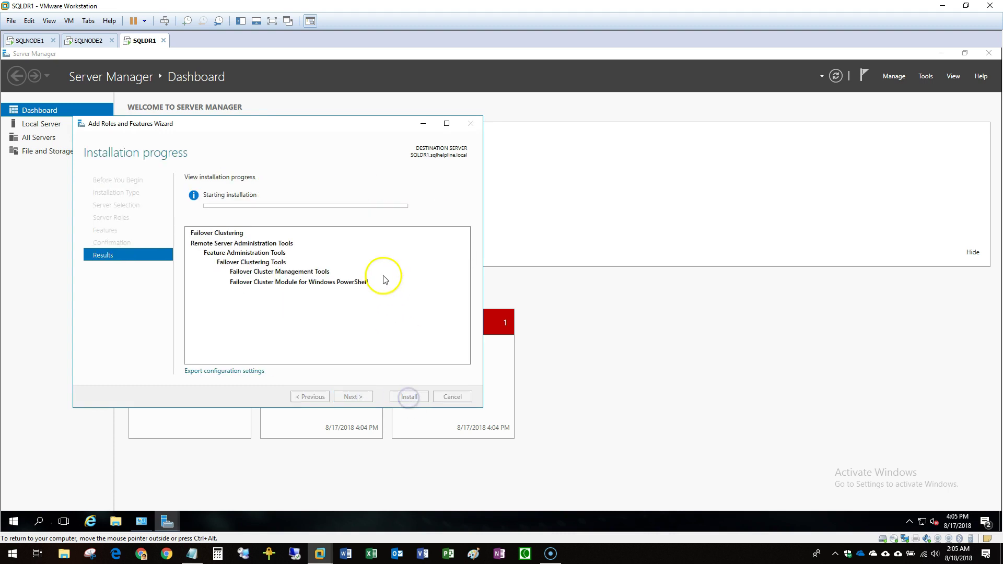
pyautogui.click(25, 41)
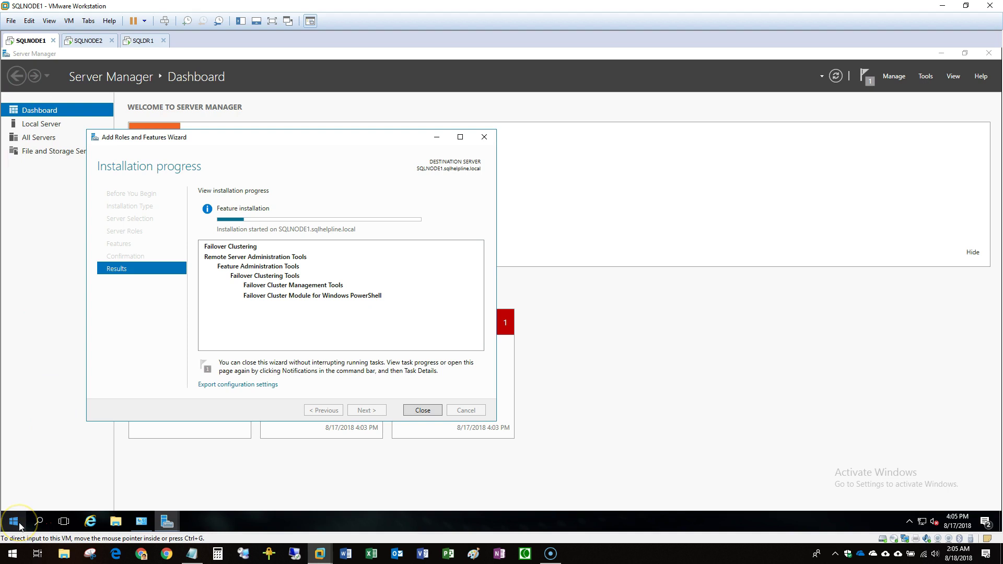
# Close the finished wizard, System window and Server Manager on SQLNODE1, then open Disk Management.
pyautogui.press('F9')
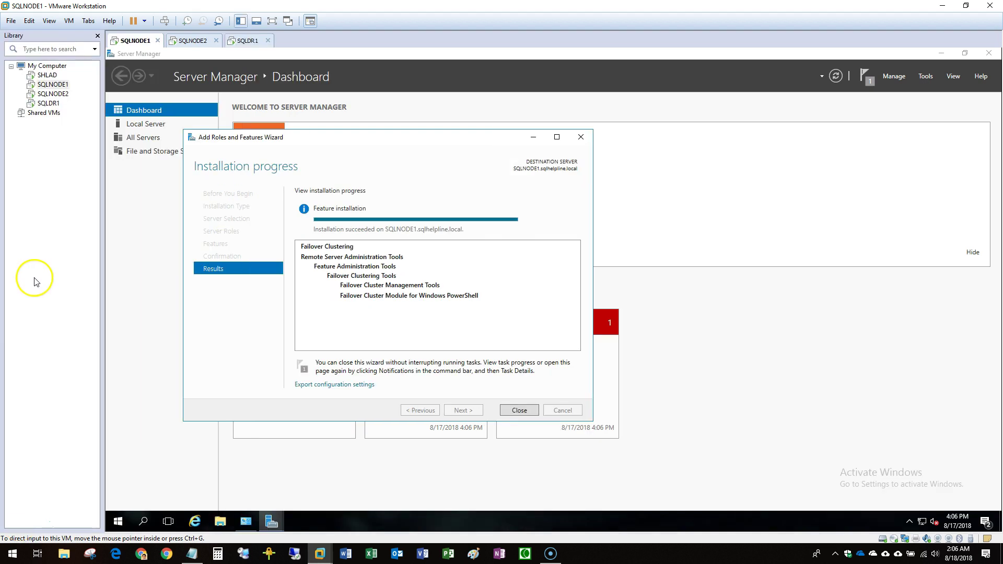
pyautogui.click(521, 410)
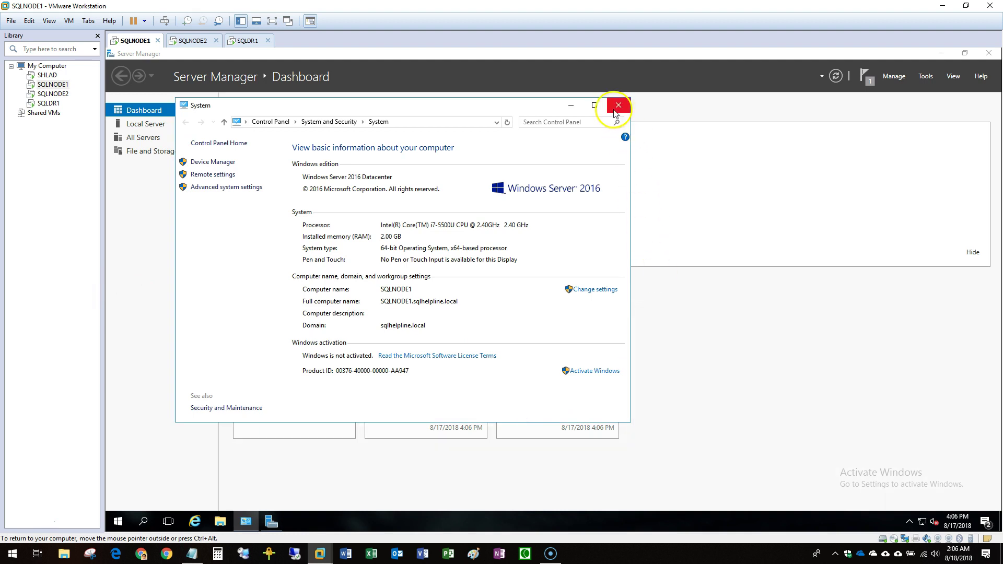
pyautogui.click(618, 105)
pyautogui.click(990, 53)
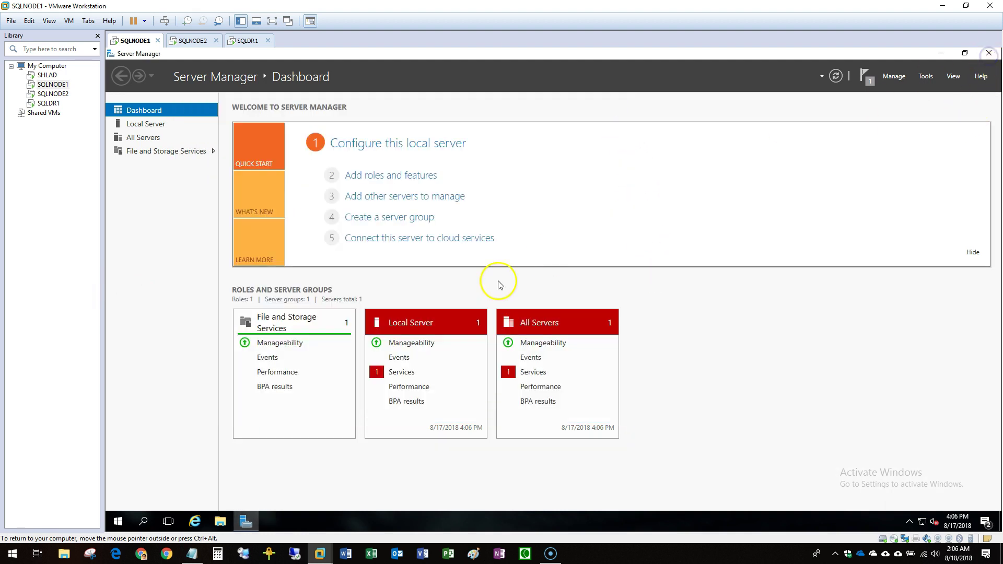
pyautogui.rightClick(118, 522)
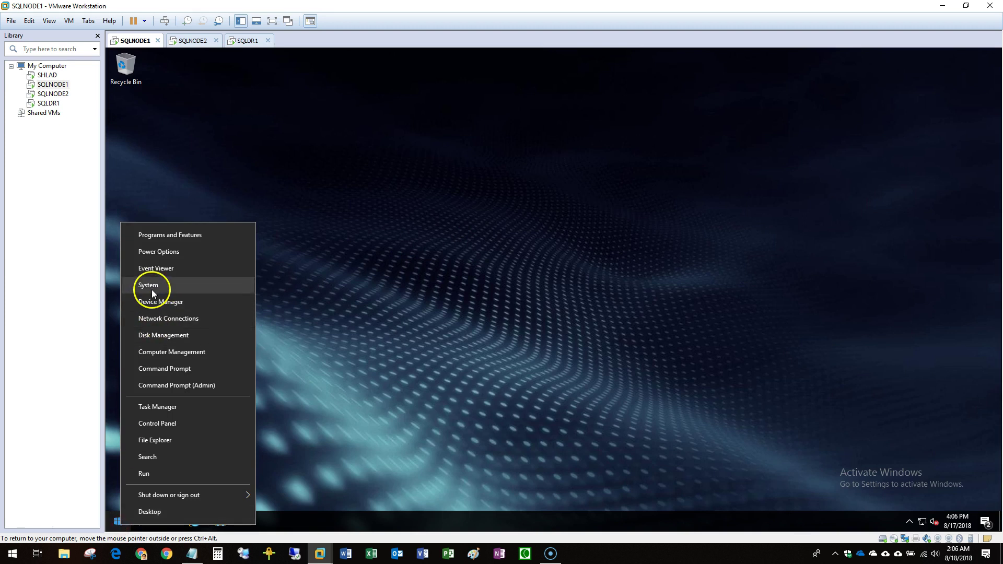
pyautogui.click(166, 335)
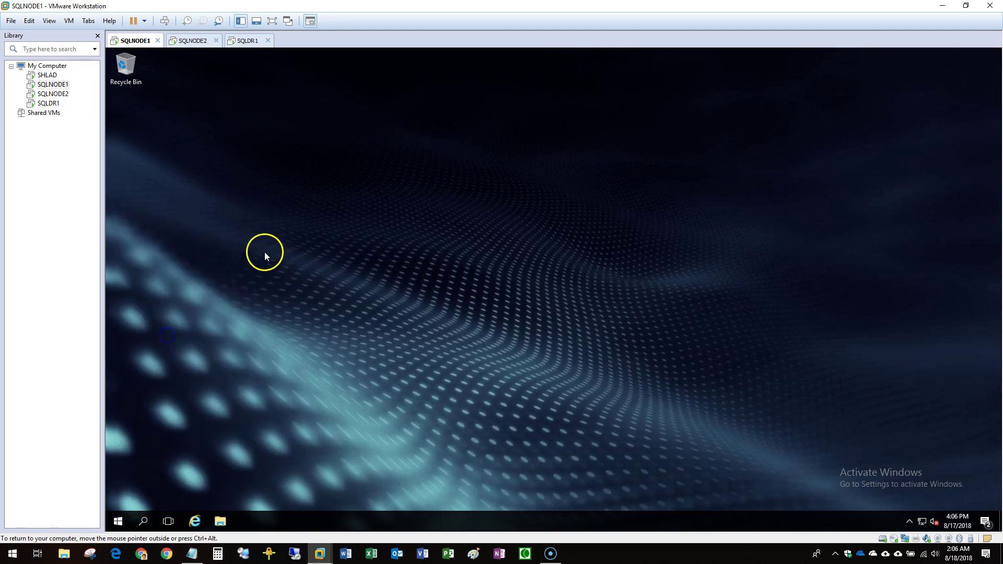
# Close the finished wizard, System window and Server Manager on SQLNODE2, then check SQLDR1's progress.
pyautogui.click(192, 40)
pyautogui.click(520, 410)
pyautogui.click(596, 108)
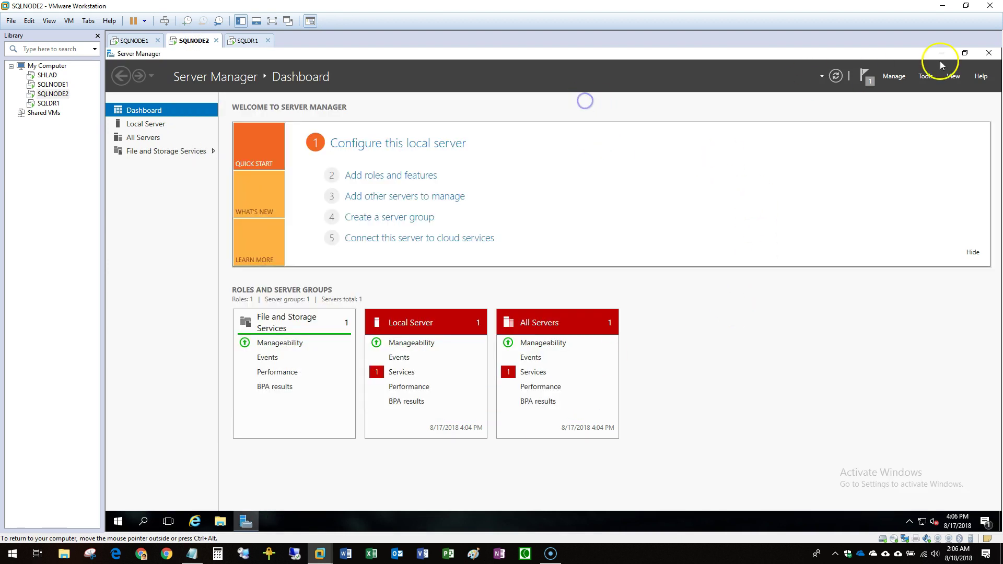
pyautogui.click(989, 54)
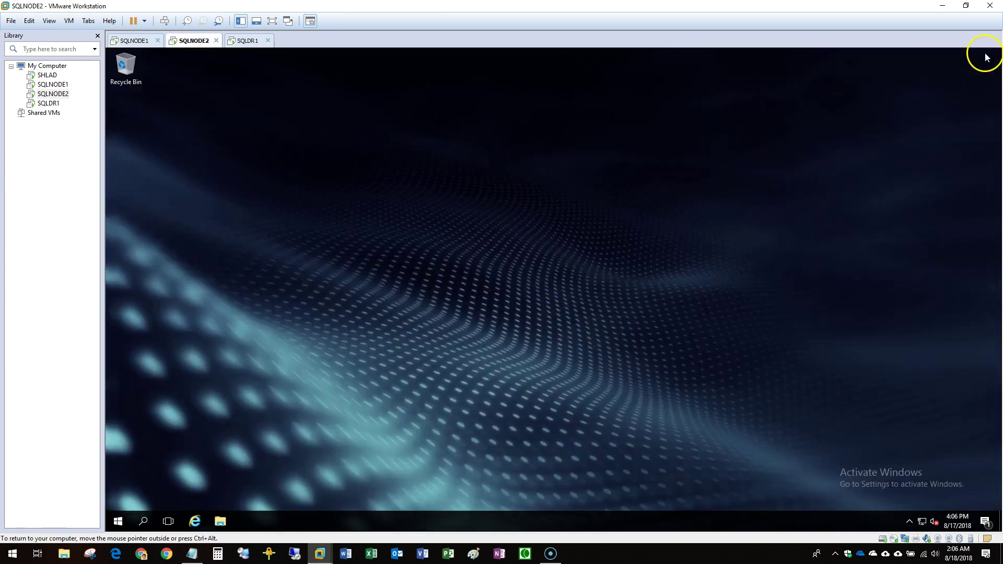
pyautogui.click(116, 522)
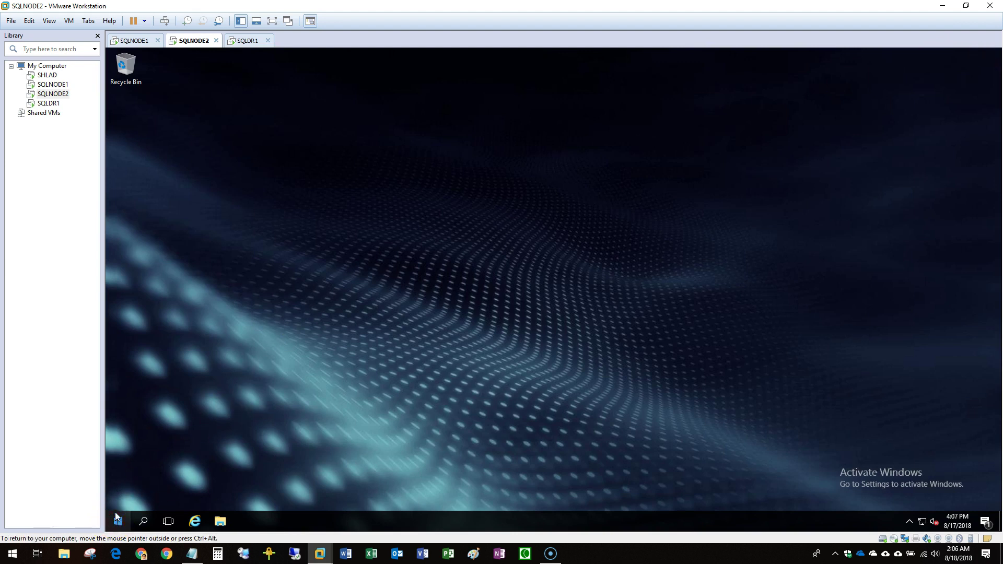
pyautogui.click(118, 522)
pyautogui.click(248, 40)
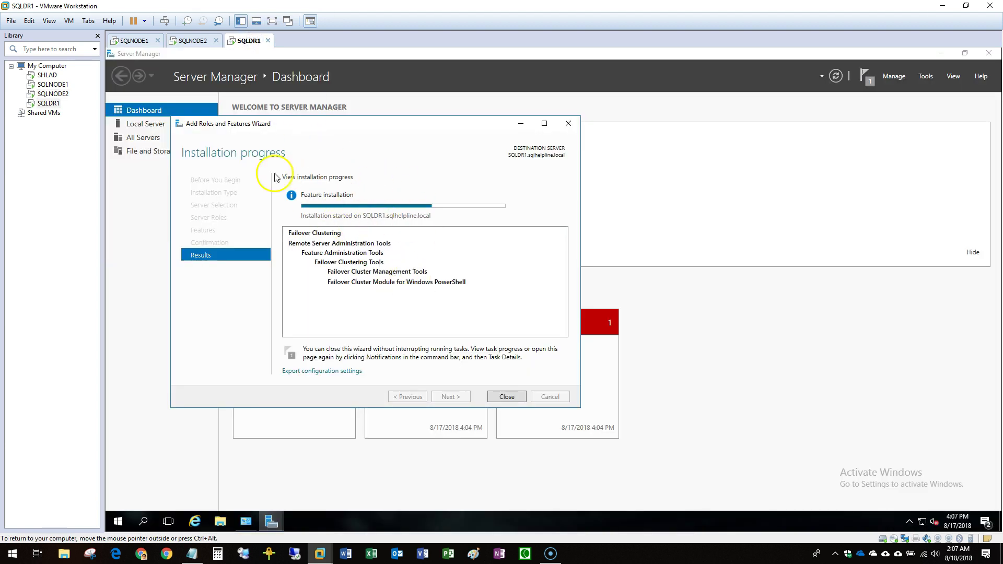
# Open Disk Management on SQLNODE2 and reposition SQLNODE1's Disk Management window.
pyautogui.click(194, 40)
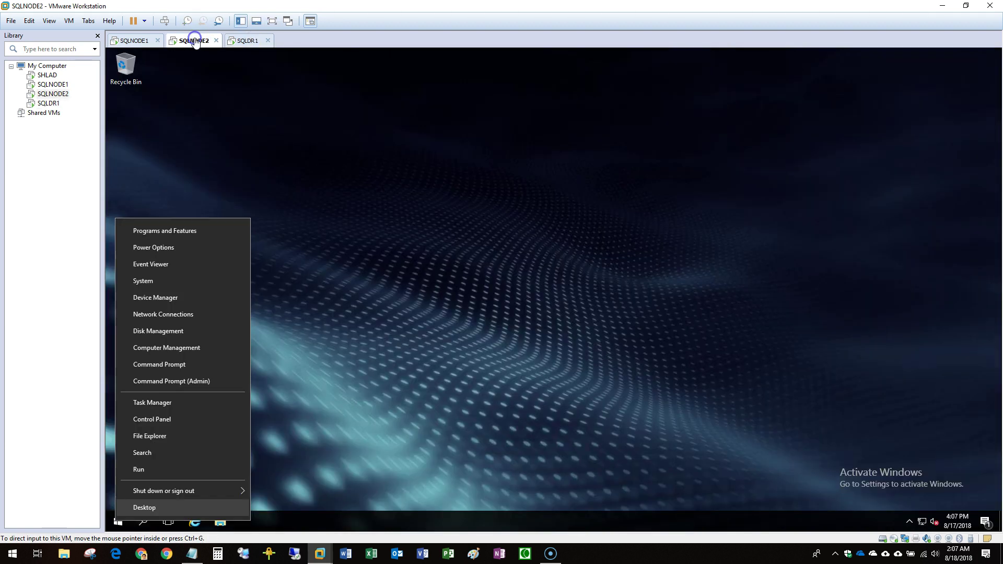
pyautogui.click(144, 331)
pyautogui.click(136, 40)
pyautogui.moveTo(277, 106); pyautogui.dragTo(274, 77)
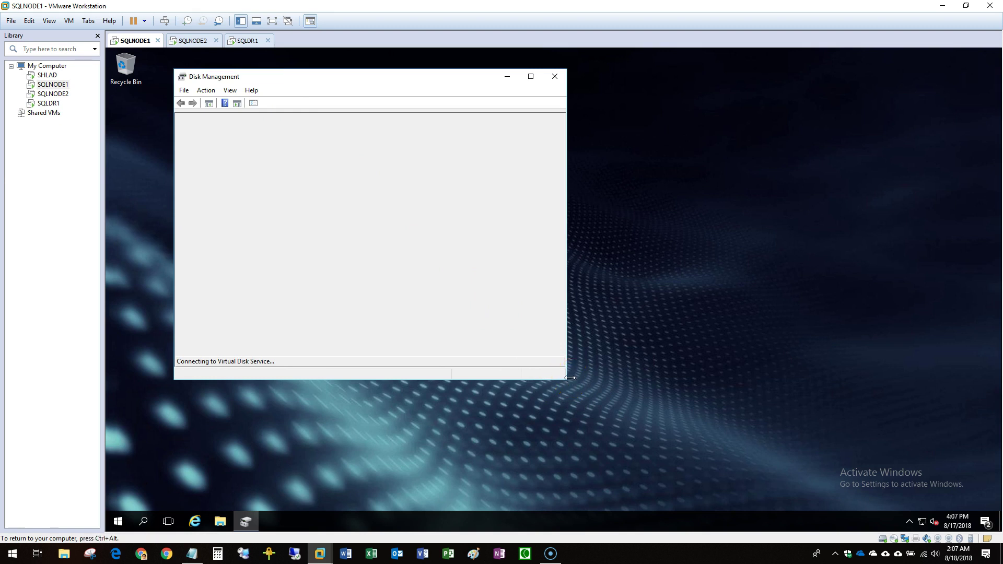
pyautogui.click(187, 42)
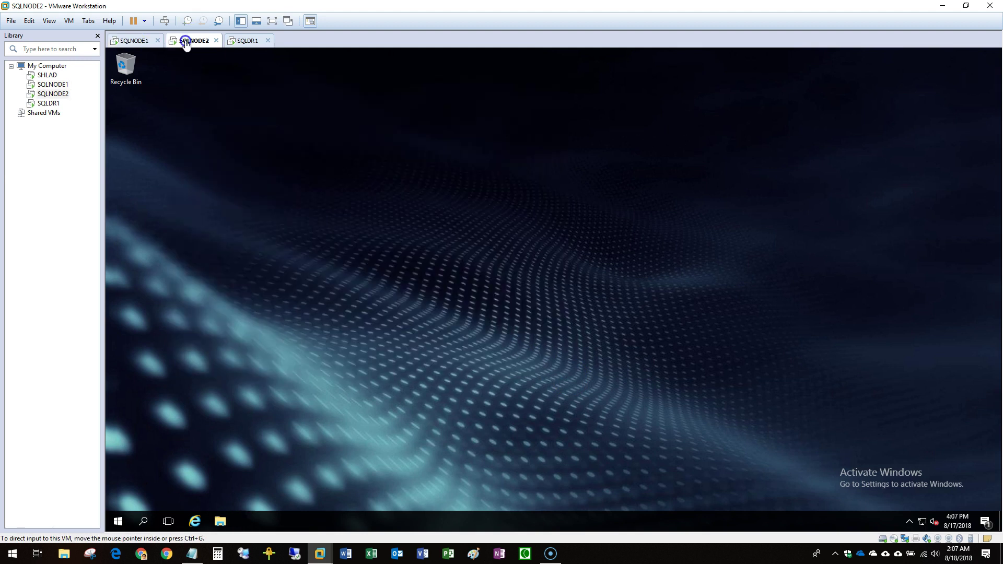
pyautogui.click(145, 436)
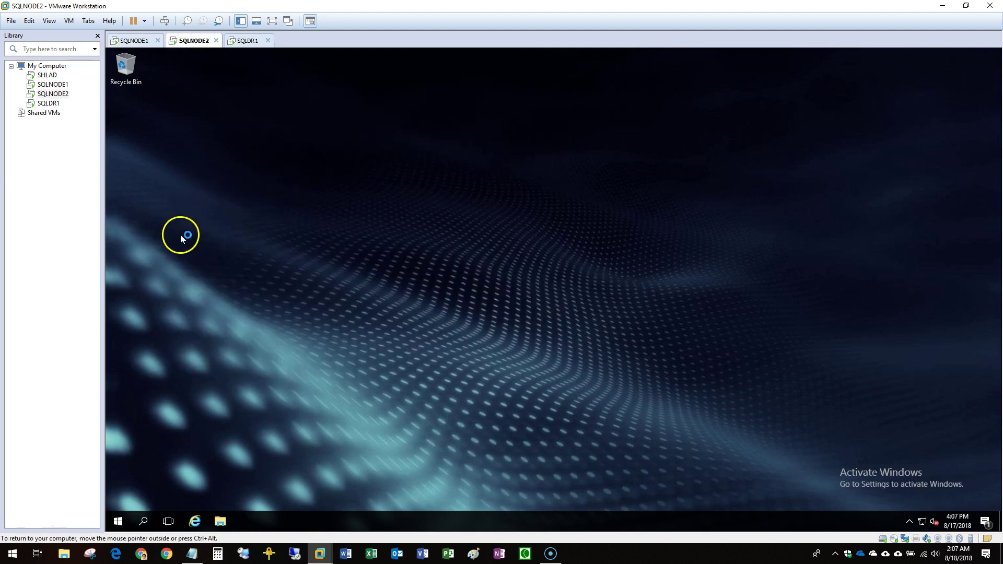
pyautogui.click(135, 41)
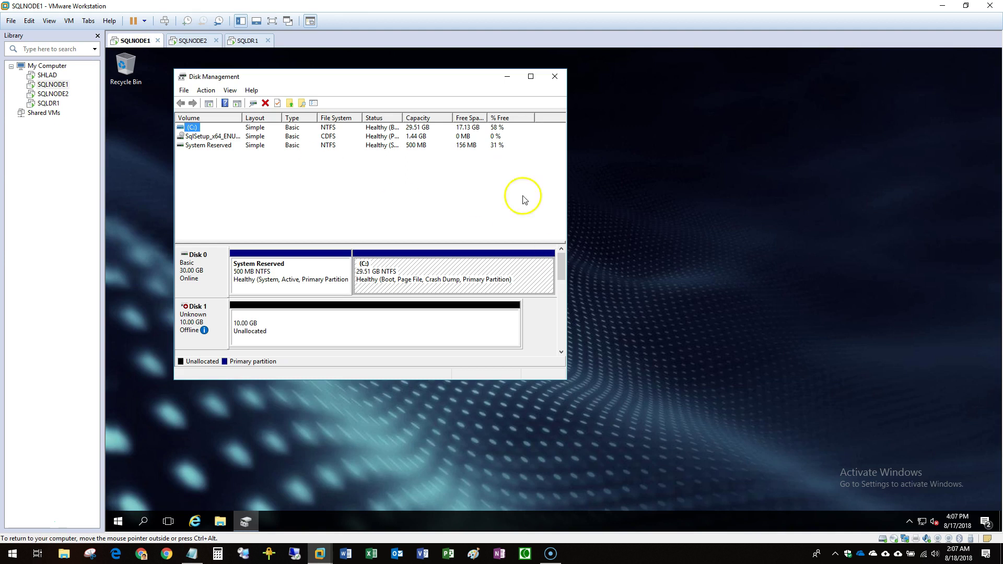
# Maximize SQLNODE1's Disk Management and review the unallocated space on Disks 1–4.
pyautogui.doubleClick(399, 74)
pyautogui.click(283, 295)
pyautogui.click(251, 344)
pyautogui.click(230, 409)
pyautogui.click(231, 460)
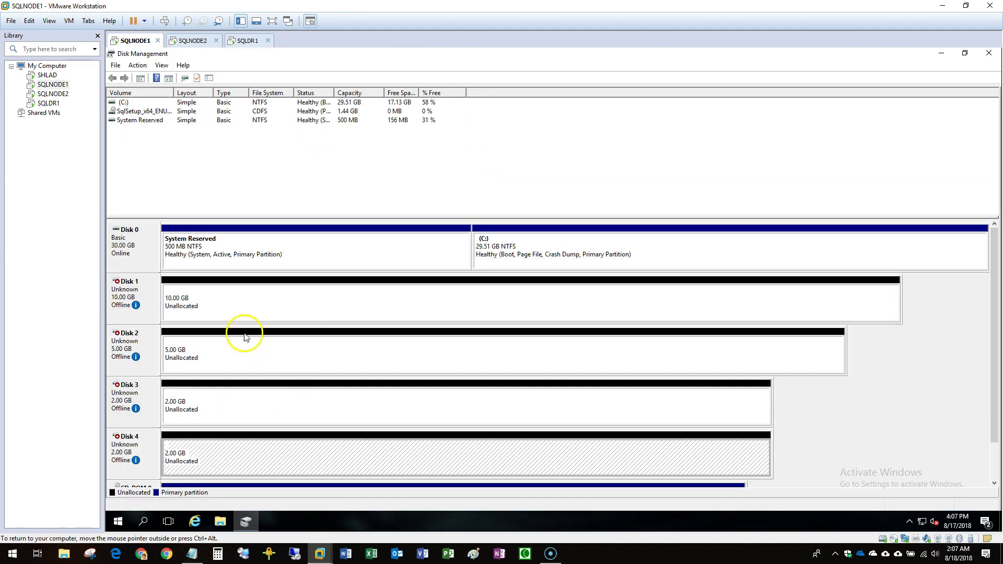
pyautogui.click(238, 312)
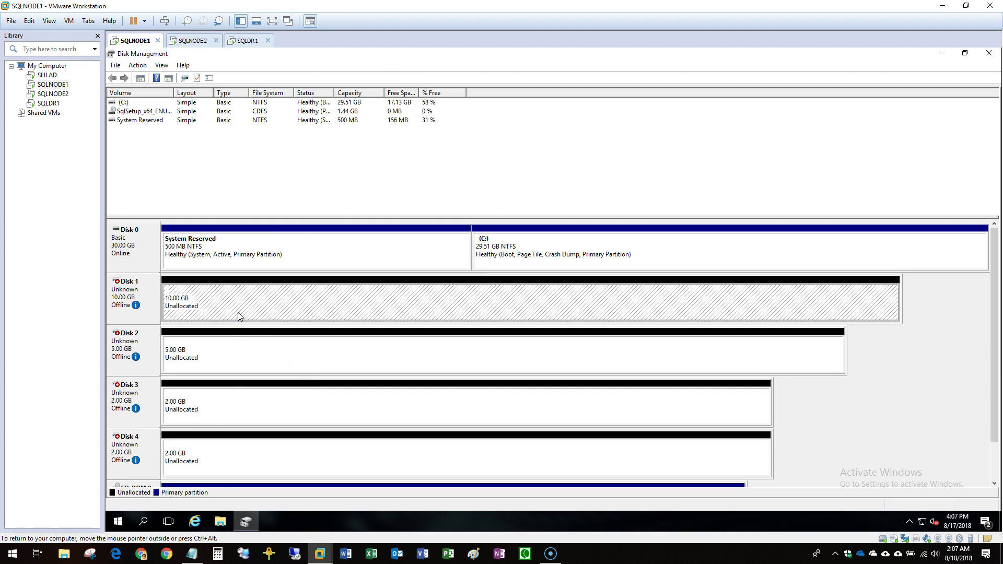
# Bring Disks 1, 2, 3 and 4 online, then start Initialize Disk for them.
pyautogui.rightClick(152, 302)
pyautogui.click(177, 309)
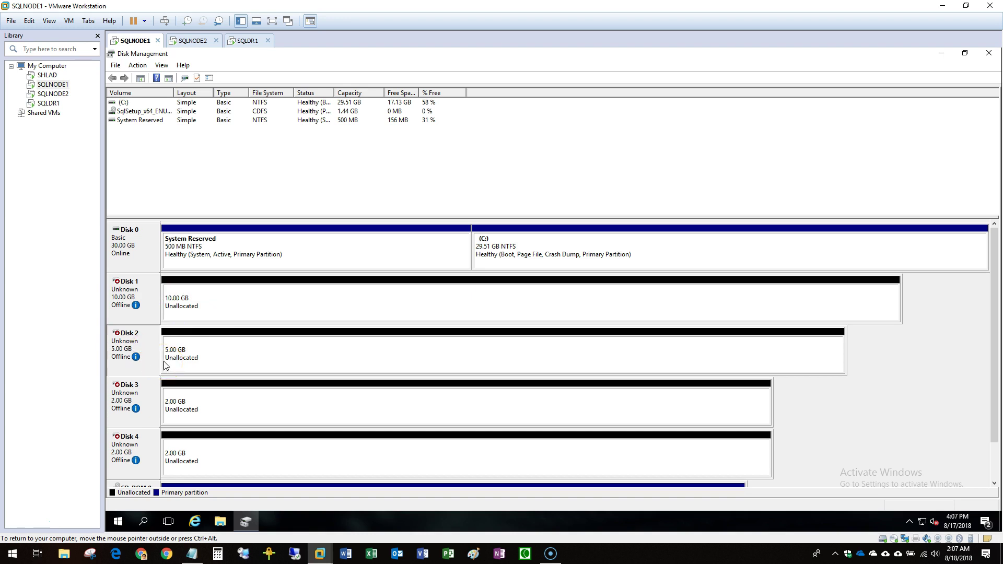
pyautogui.rightClick(157, 343)
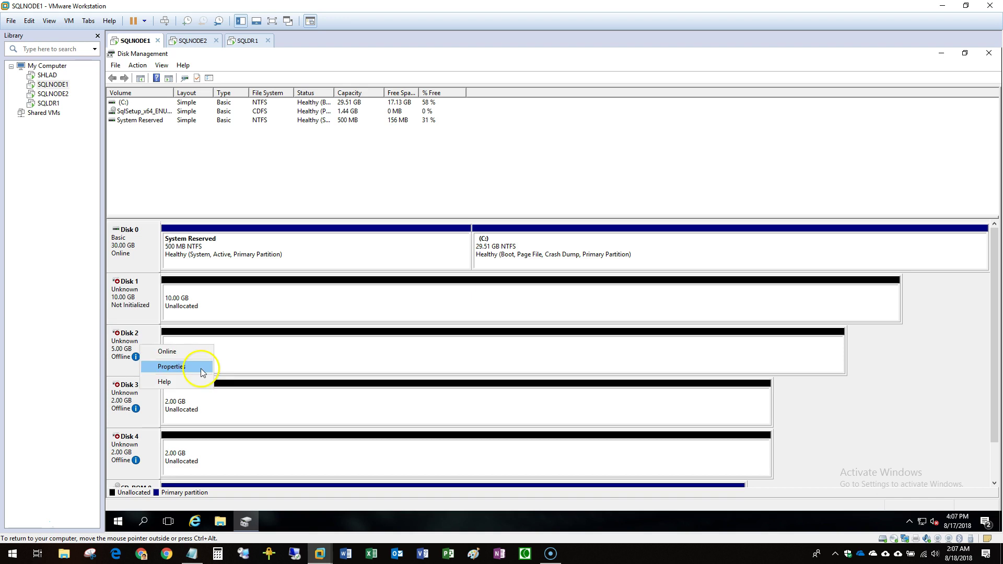
pyautogui.click(166, 348)
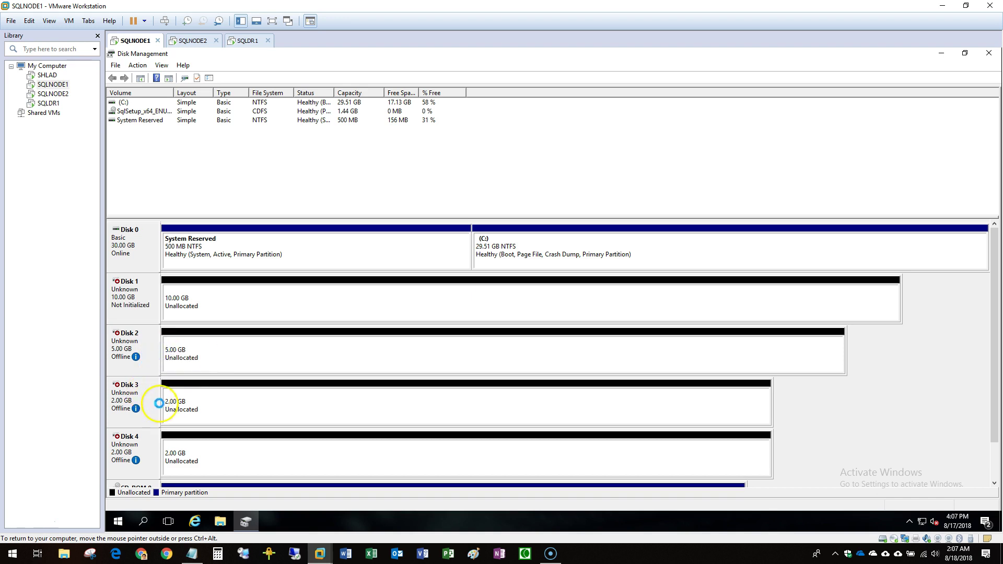
pyautogui.rightClick(145, 416)
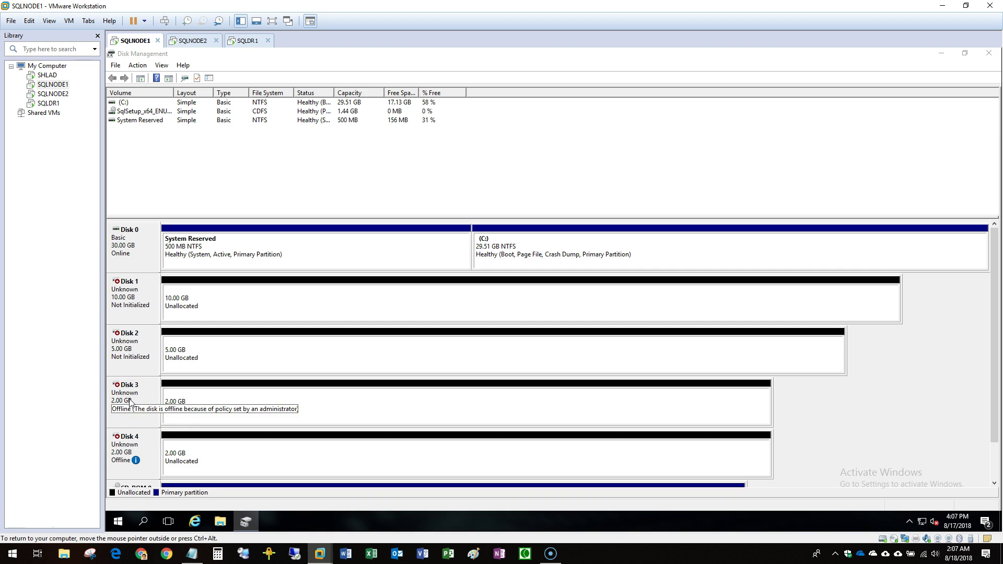
pyautogui.rightClick(130, 399)
pyautogui.click(149, 403)
pyautogui.rightClick(145, 452)
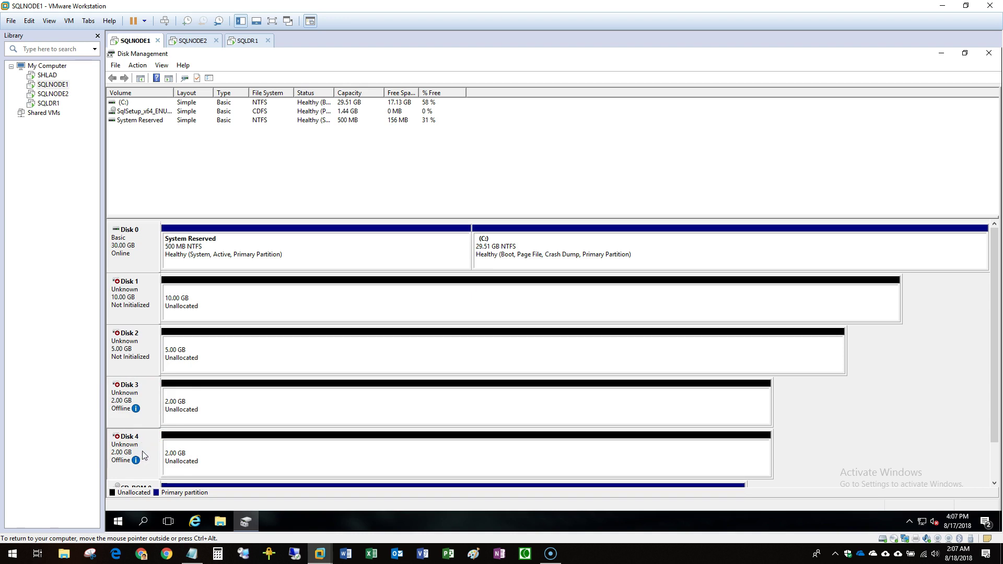
pyautogui.rightClick(144, 448)
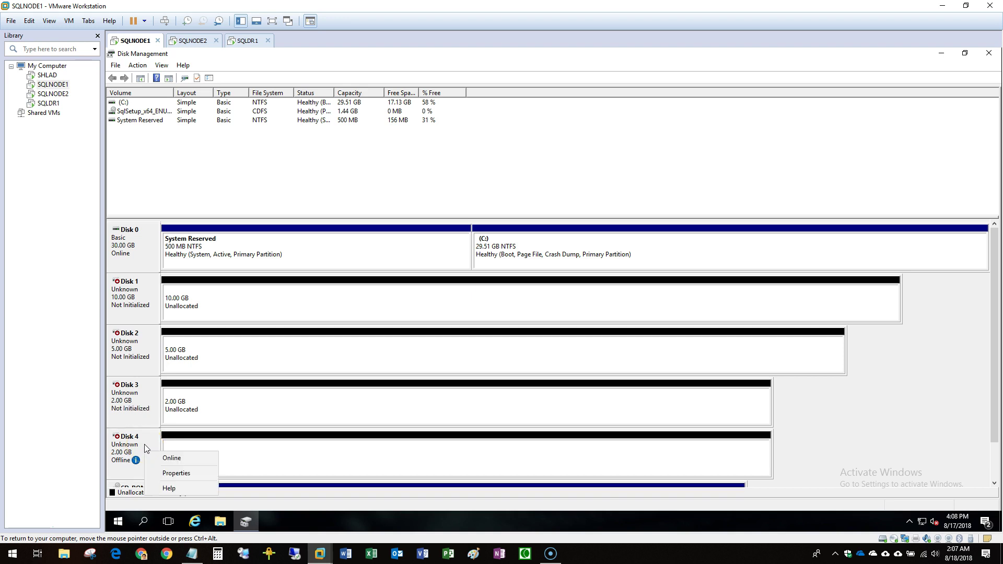
pyautogui.click(175, 457)
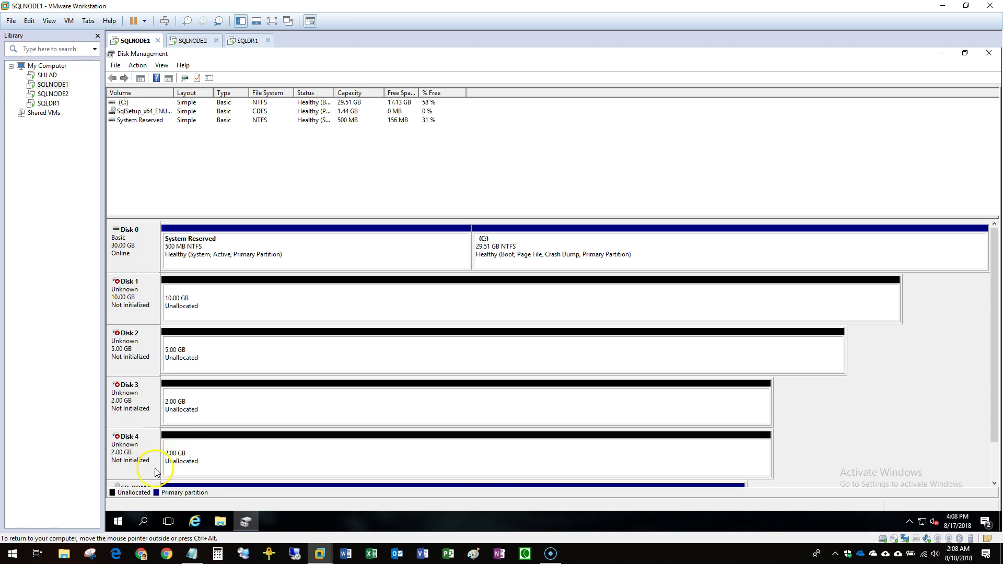
pyautogui.rightClick(152, 452)
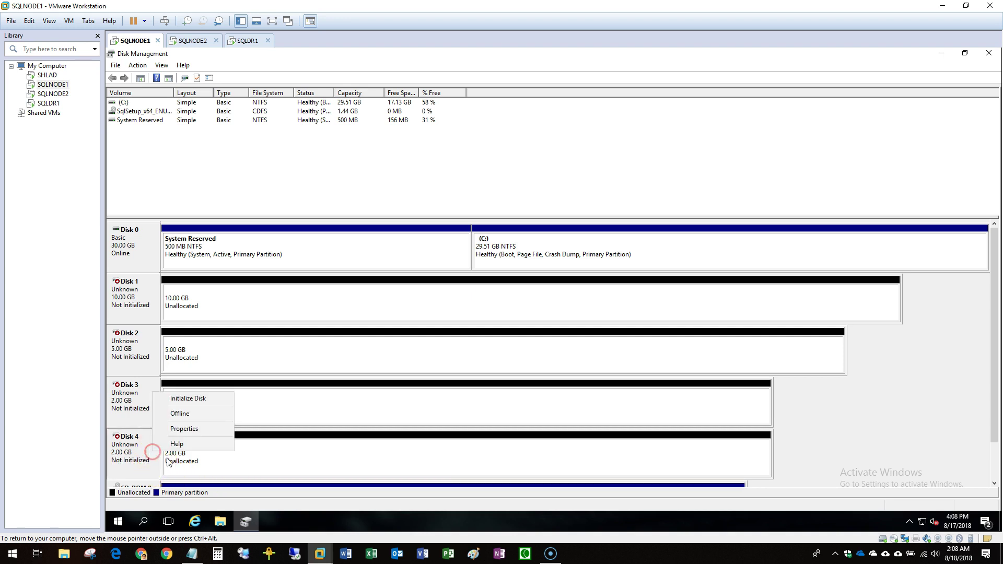
pyautogui.click(182, 401)
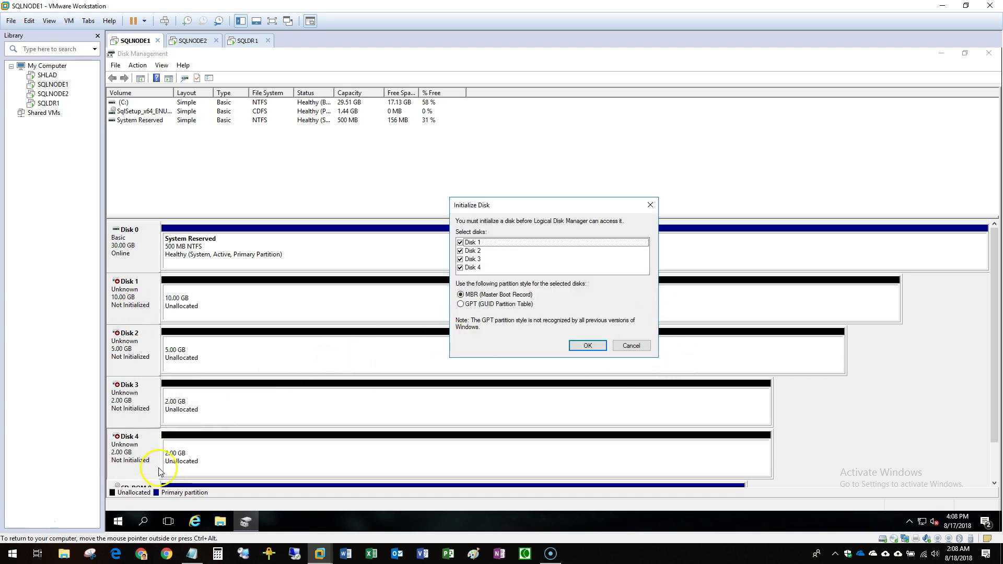
# Choose the GPT (GUID Partition Table) style for Disks 1–4 and confirm.
pyautogui.click(463, 304)
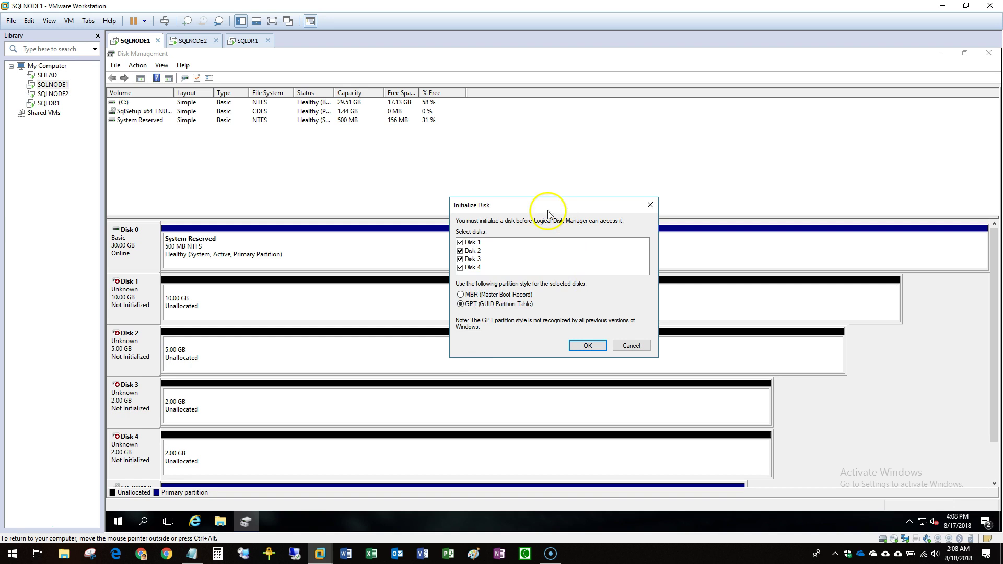
pyautogui.moveTo(532, 212); pyautogui.dragTo(433, 184)
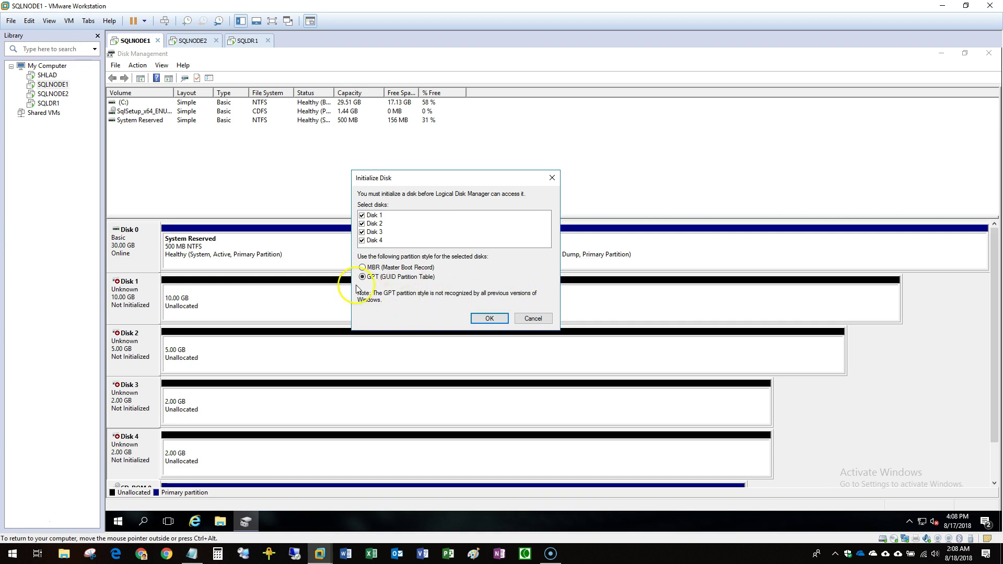
pyautogui.click(490, 320)
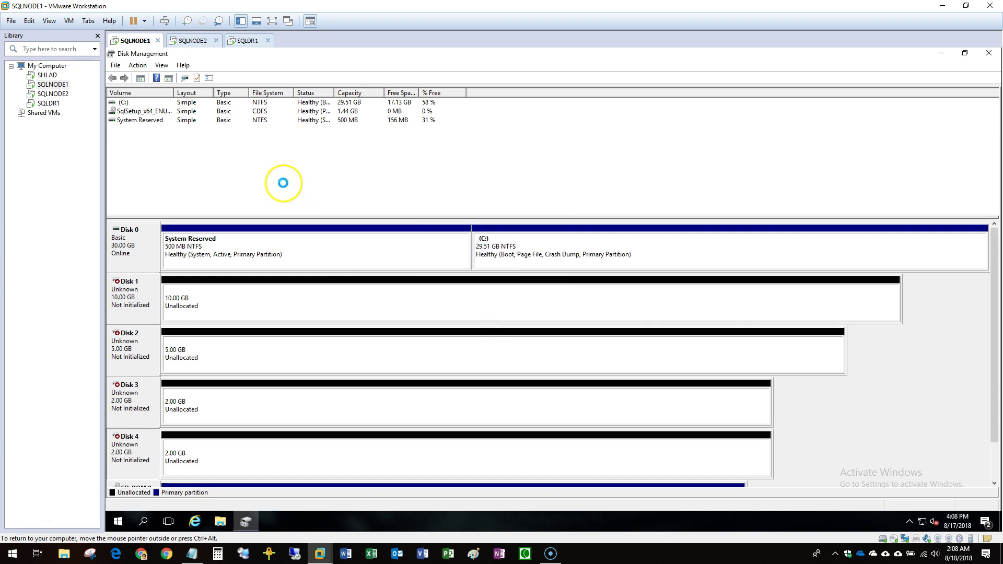
# Maximize SQLNODE2's Disk Management to view all its disks, check SQLDR1, then return to SQLNODE1.
pyautogui.click(193, 41)
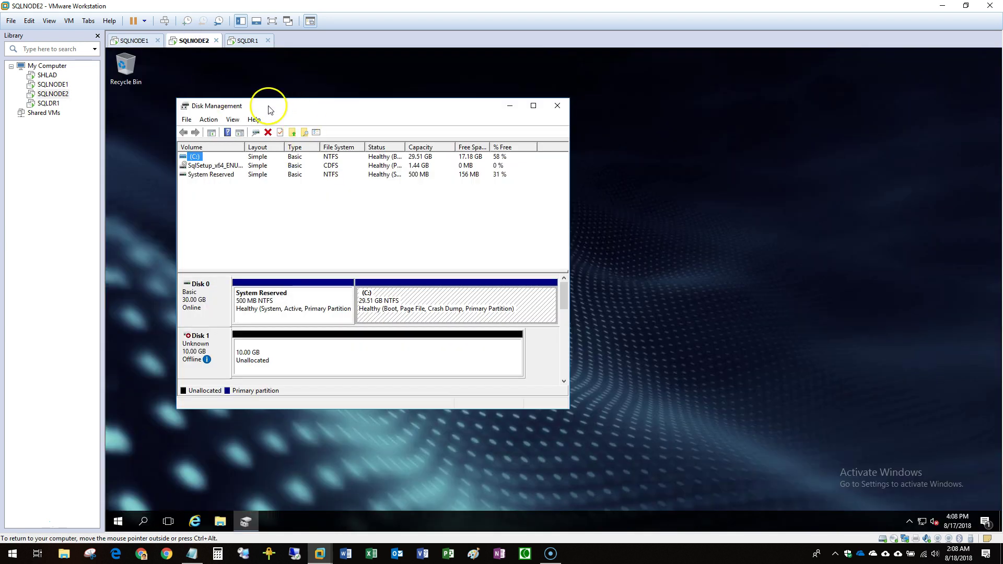
pyautogui.doubleClick(270, 109)
pyautogui.moveTo(247, 216); pyautogui.dragTo(243, 182)
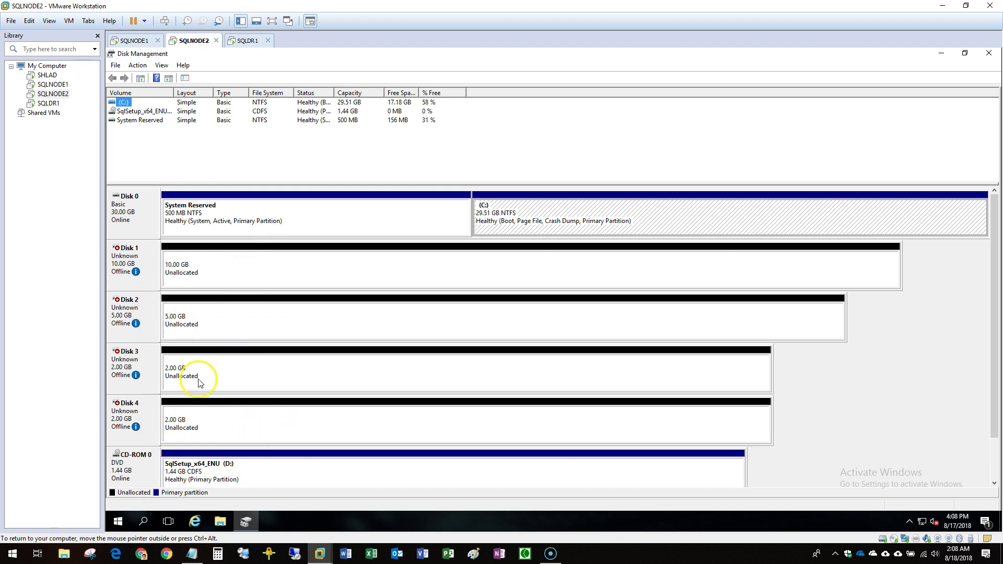
pyautogui.click(241, 40)
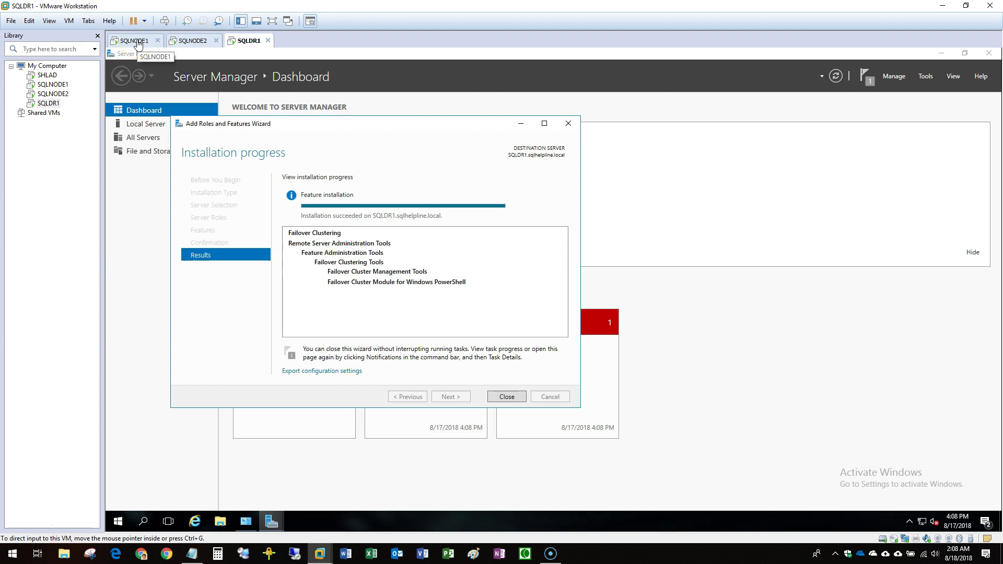
pyautogui.click(137, 42)
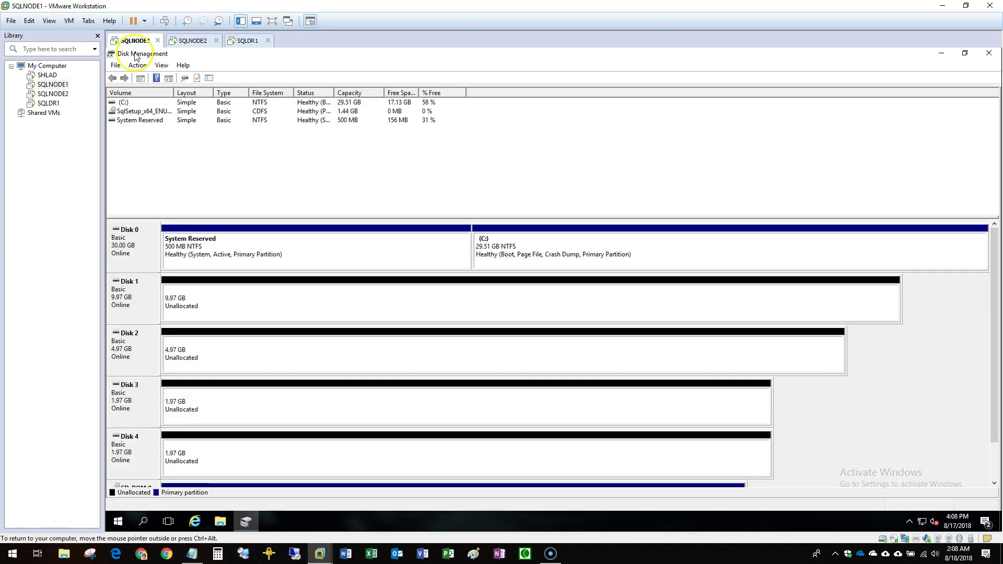
# Start a new simple volume on Disk 1 at full size, default letter, 64K allocation unit.
pyautogui.rightClick(198, 308)
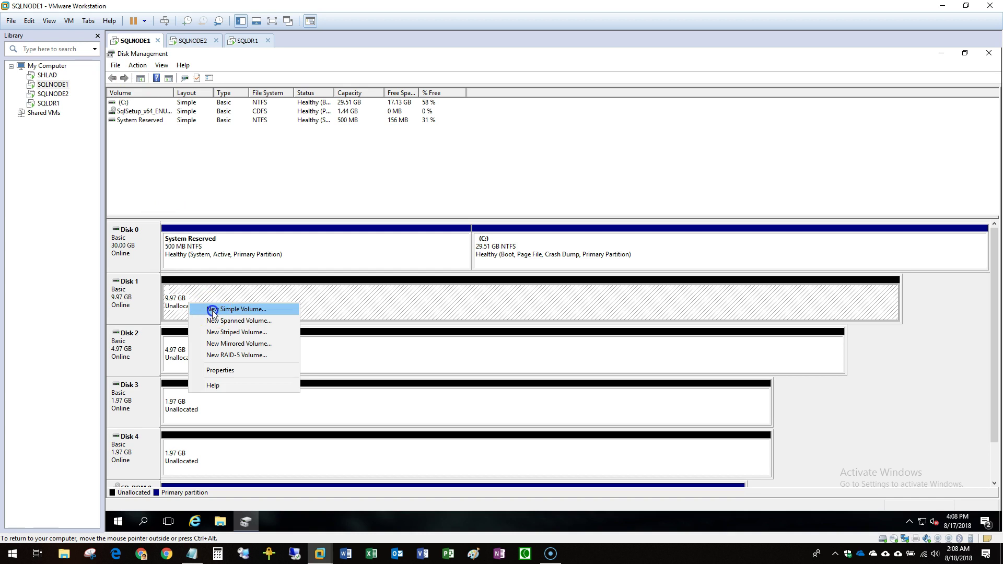
pyautogui.click(209, 310)
pyautogui.click(322, 290)
pyautogui.click(322, 290)
pyautogui.click(322, 291)
pyautogui.click(271, 218)
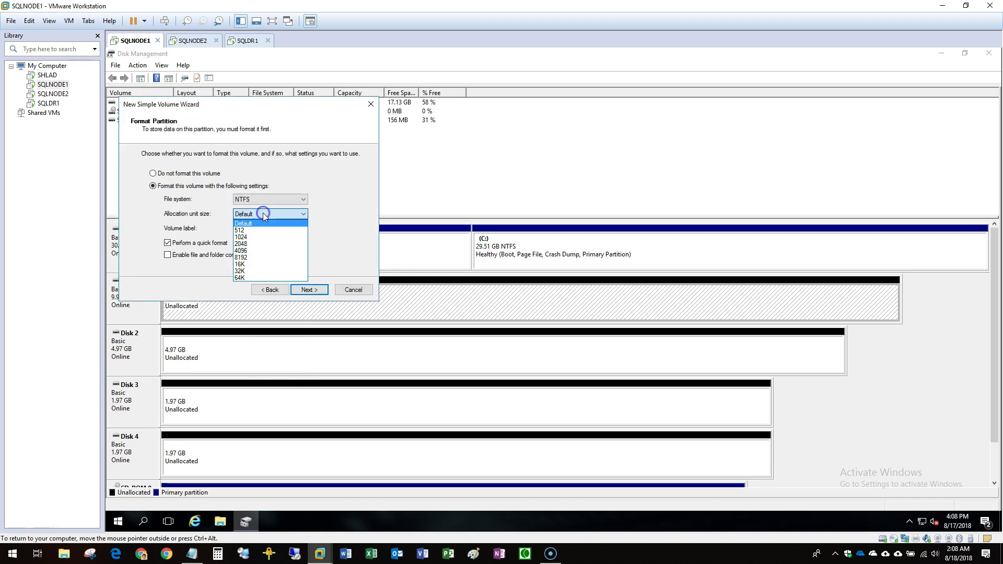
pyautogui.click(257, 279)
# Label the Disk 1 volume SQLLIVE1_MASTER and finish the wizard.
pyautogui.press('Tab')
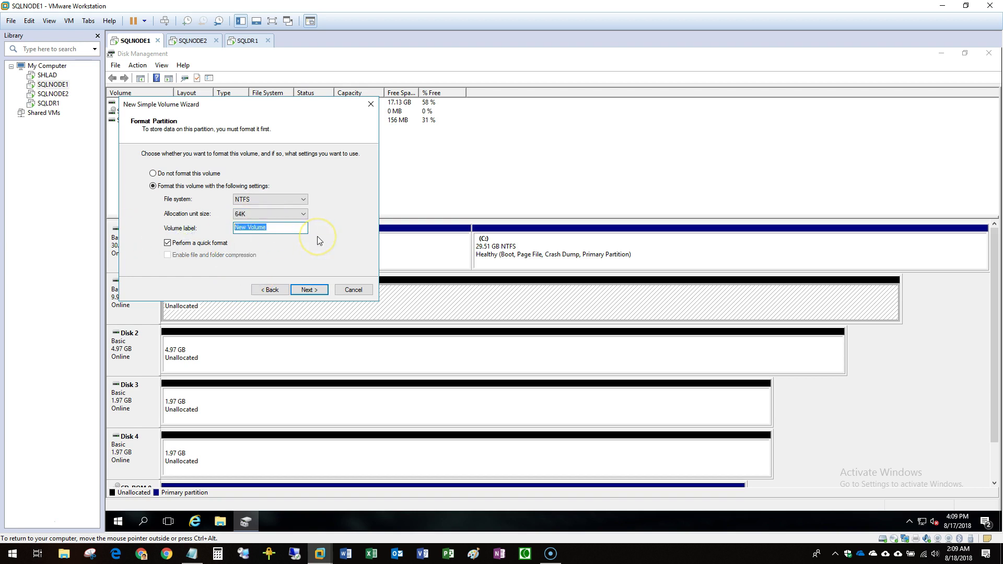
pyautogui.write('SQL')
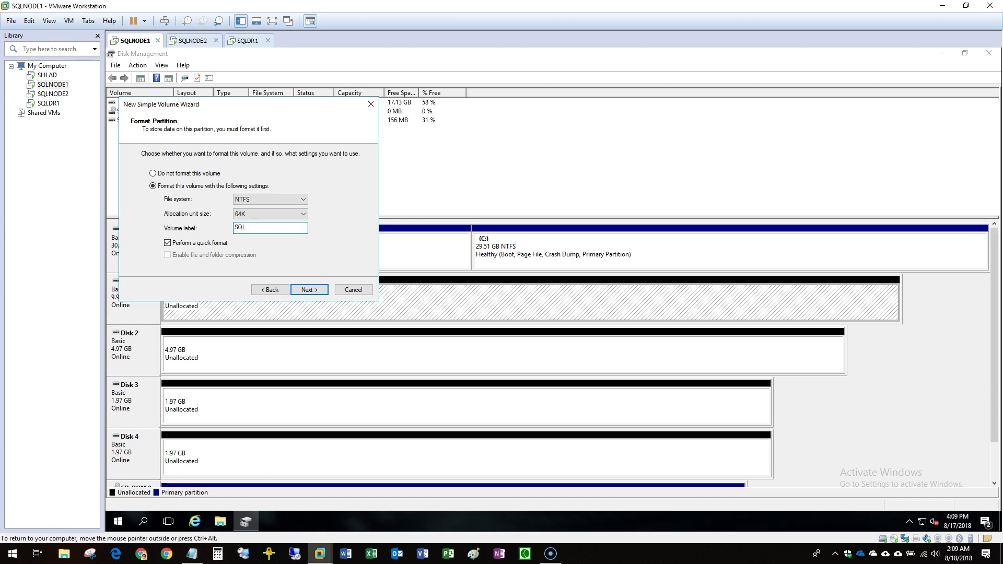
pyautogui.write('LIVE1_MASTER')
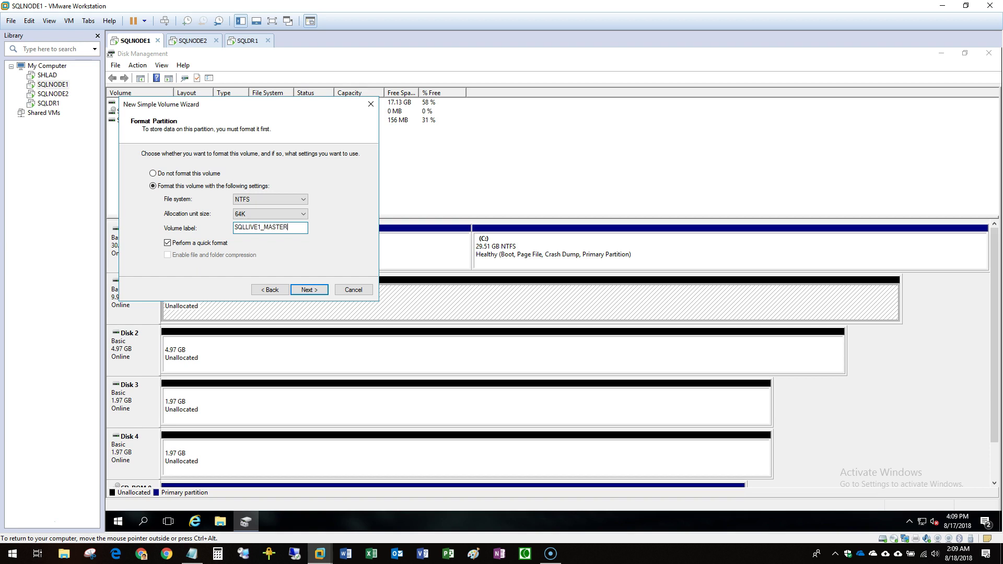
pyautogui.hotkey('ctrl', 'a')
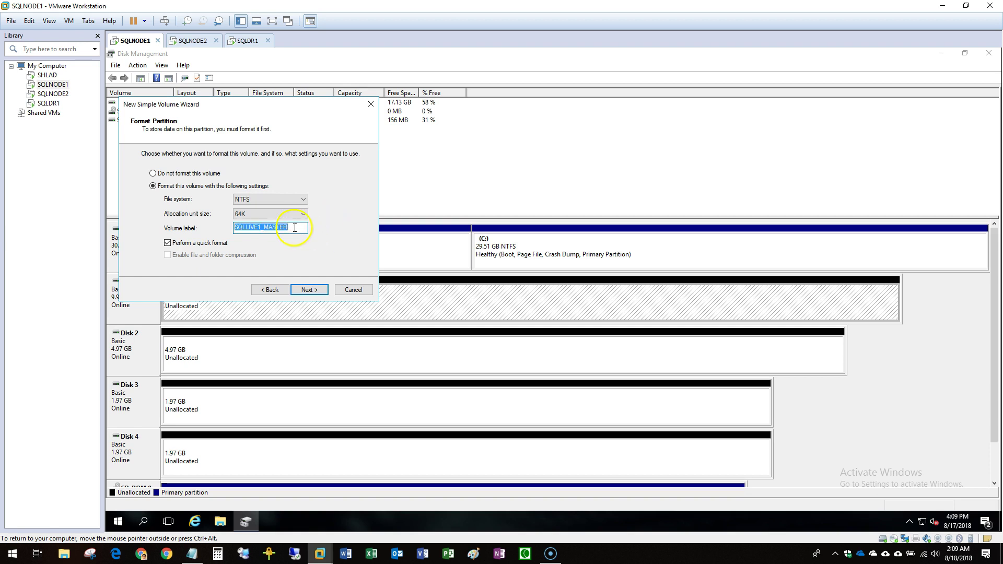
pyautogui.click(315, 291)
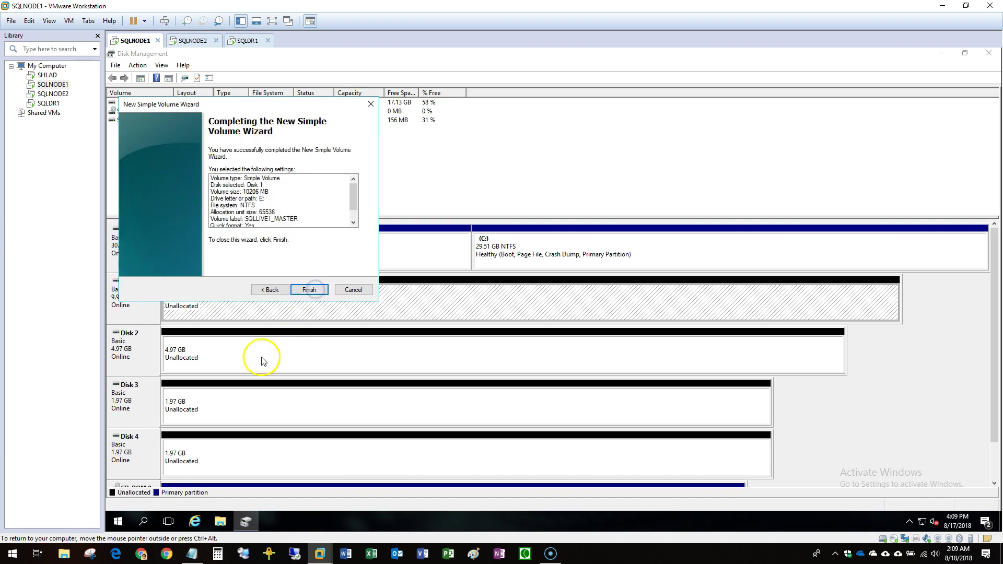
pyautogui.click(304, 290)
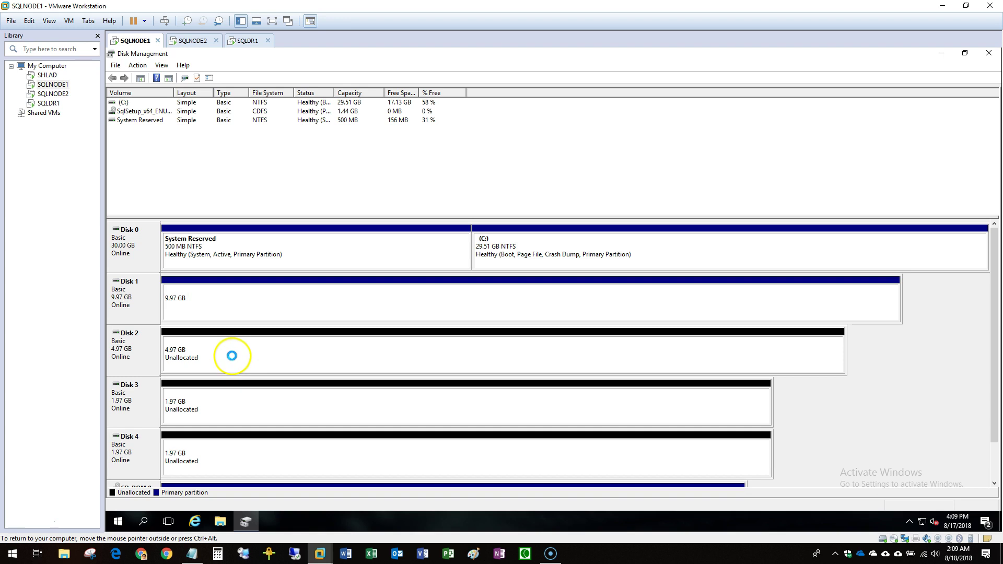
# Finish the SQLLIVE1_DATA volume on Disk 3 and enlarge the disk map.
pyautogui.click(225, 353)
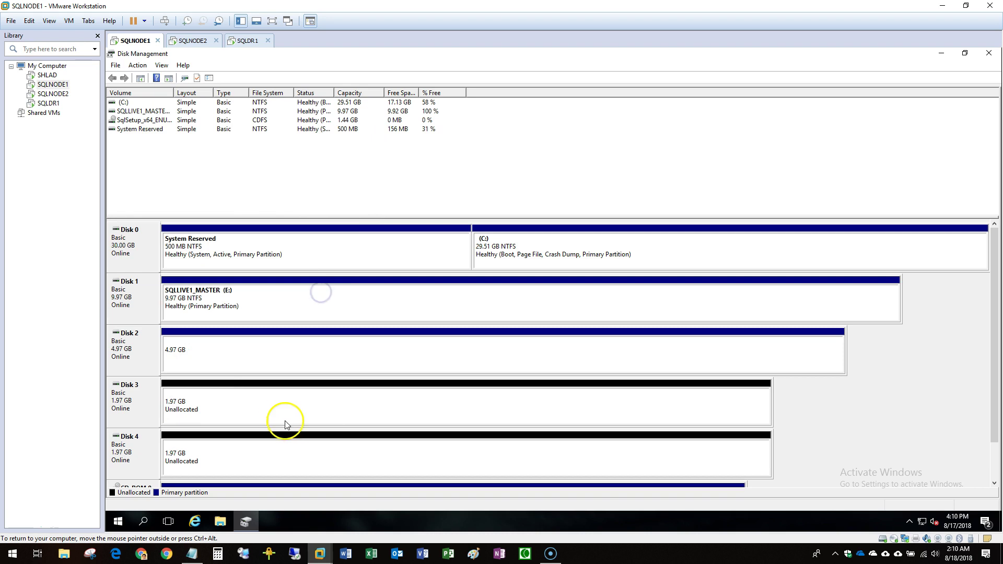
pyautogui.rightClick(267, 413)
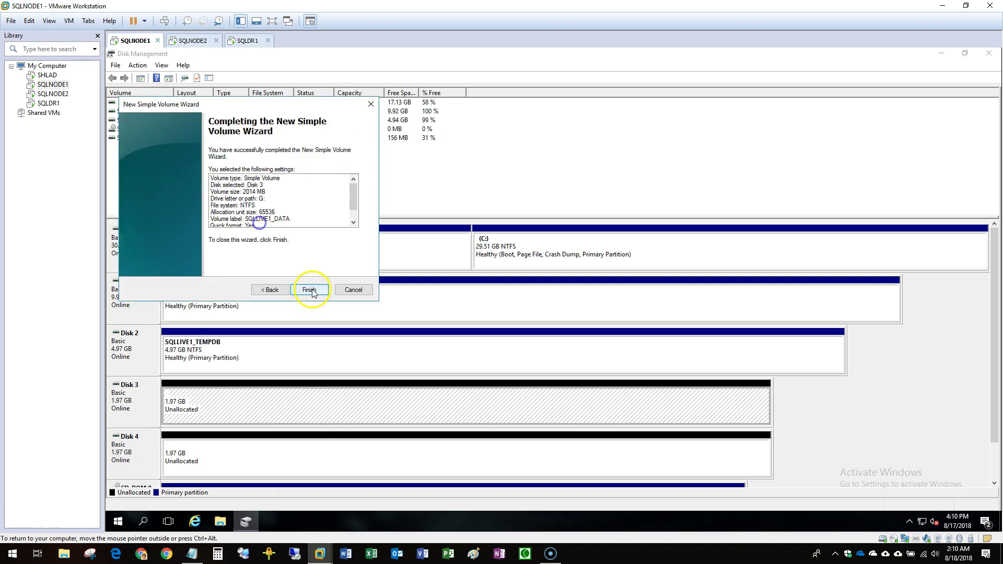
pyautogui.click(310, 290)
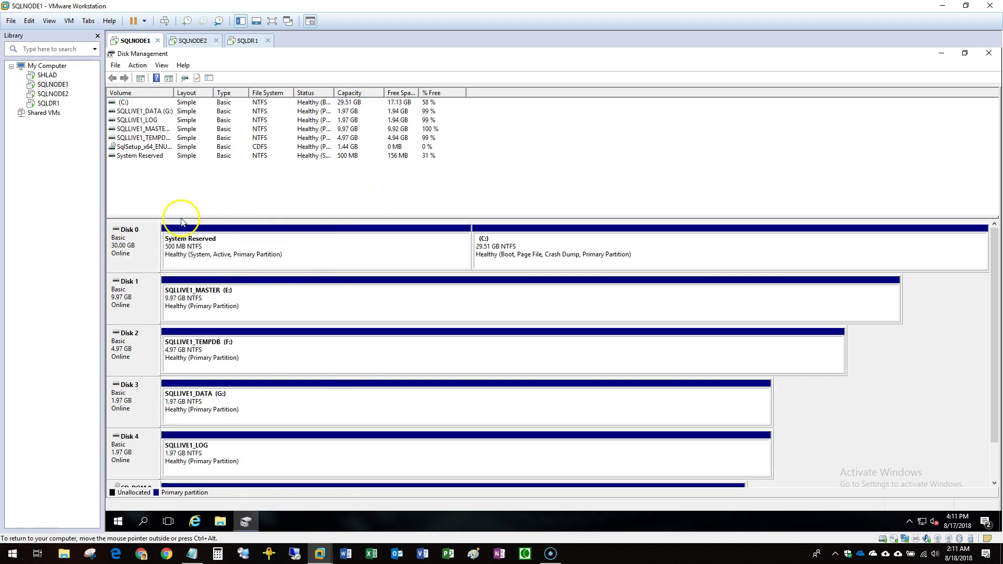
pyautogui.moveTo(175, 218); pyautogui.dragTo(176, 183)
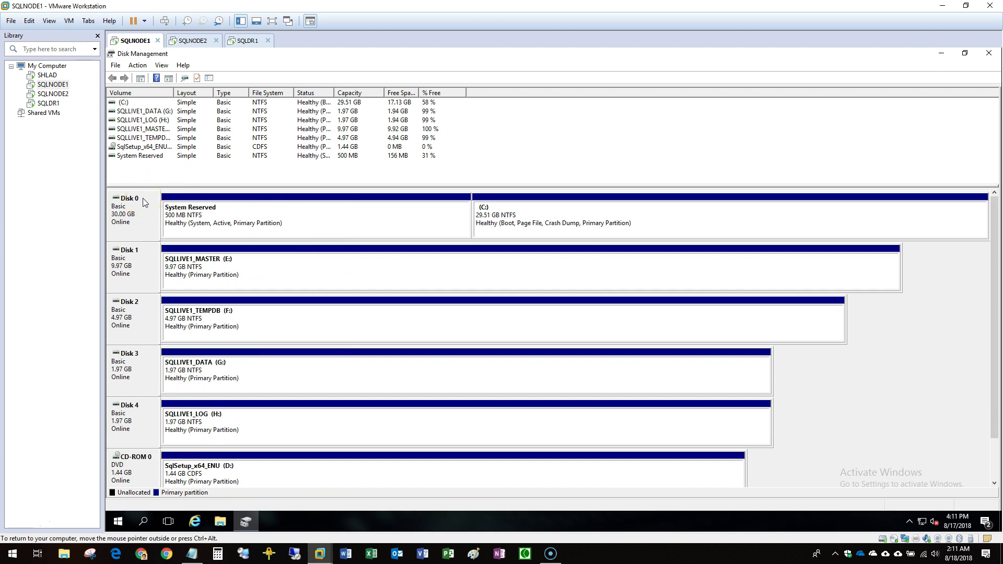
# Take Disk 1, Disk 2, Disk 3 and Disk 4 offline in turn.
pyautogui.rightClick(131, 262)
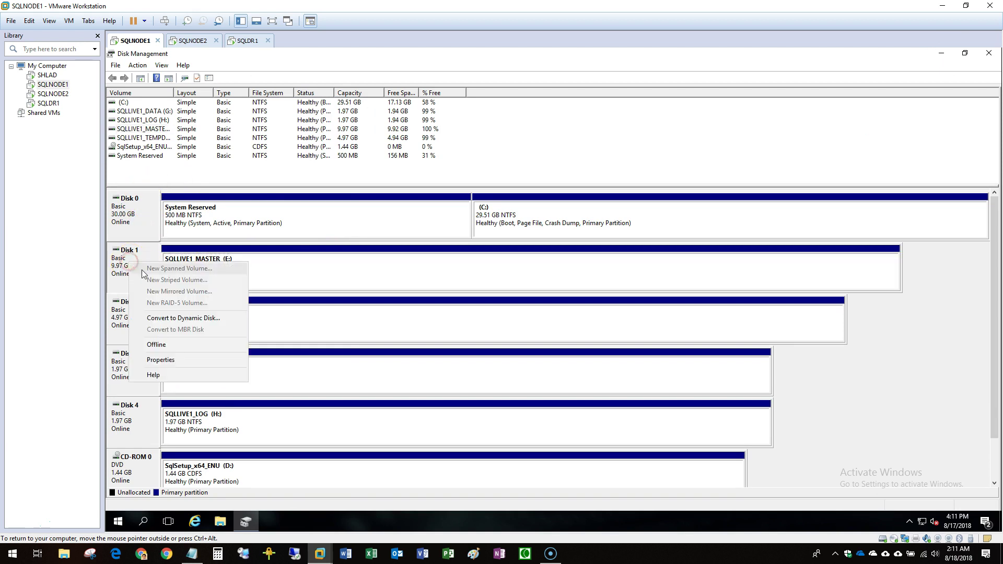
pyautogui.click(157, 344)
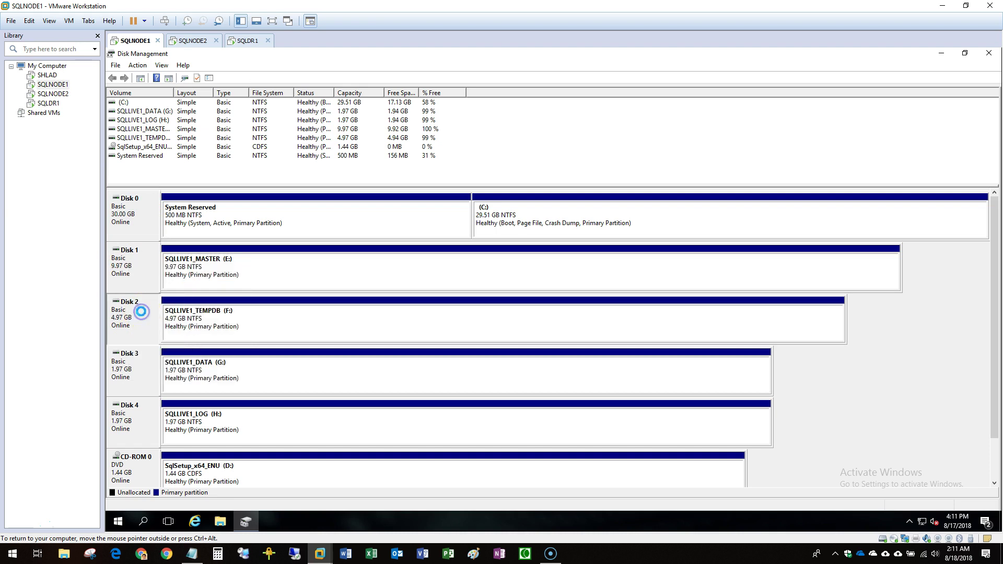
pyautogui.click(146, 312)
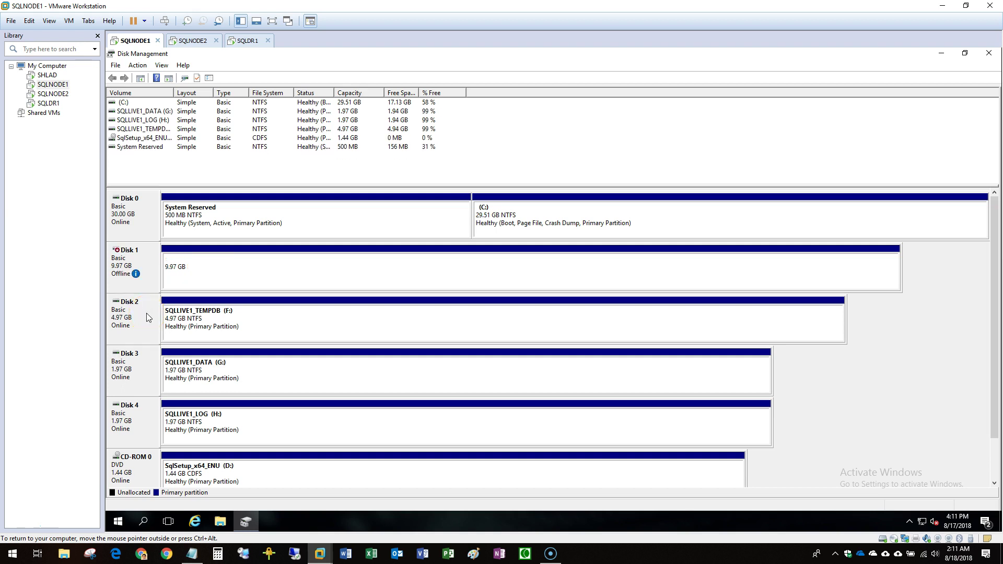
pyautogui.rightClick(147, 317)
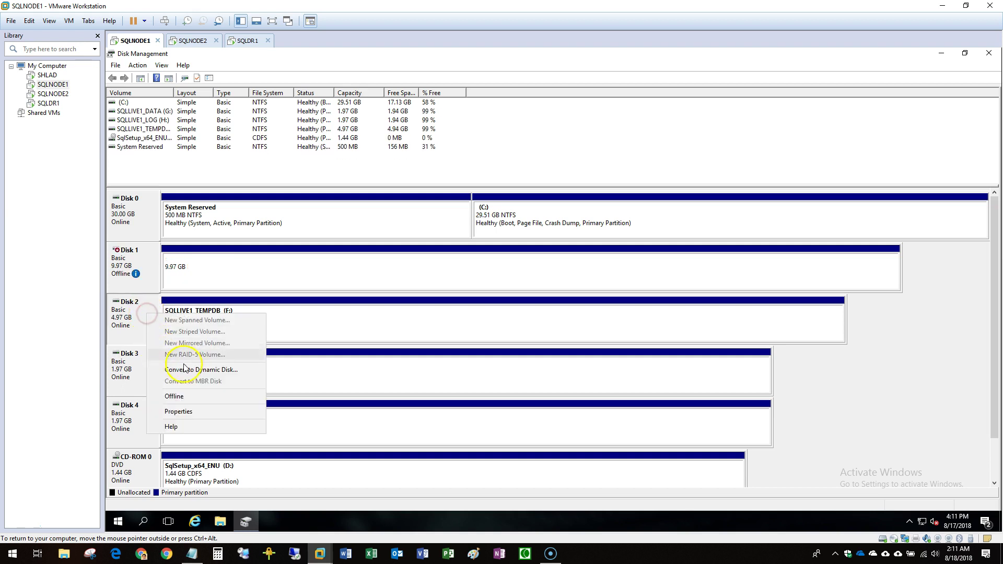
pyautogui.click(199, 396)
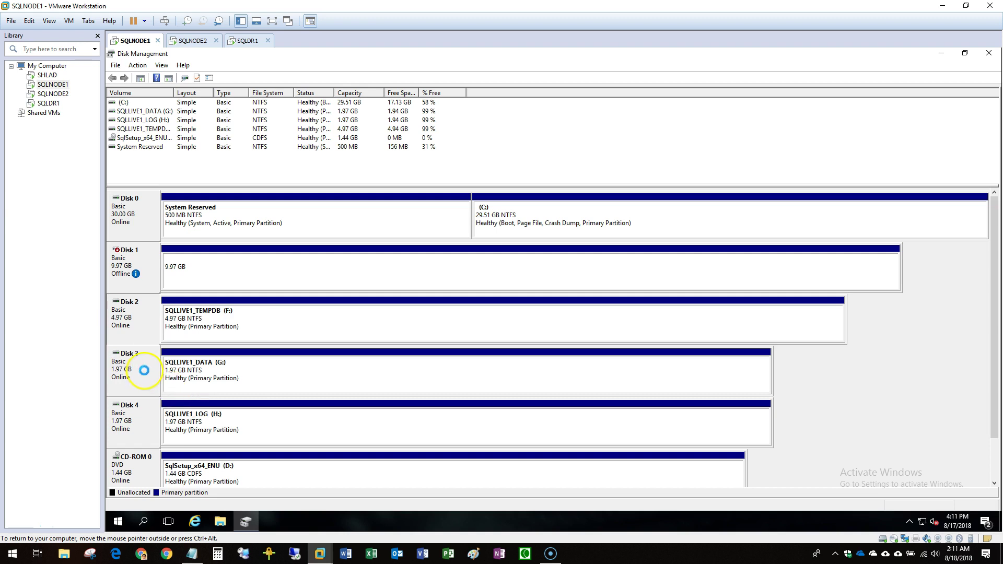
pyautogui.click(151, 369)
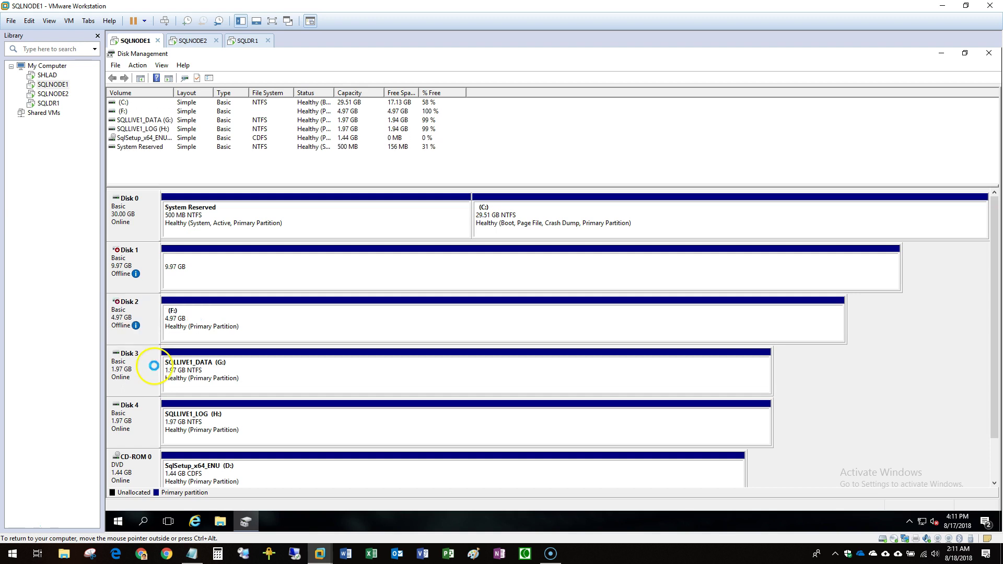
pyautogui.rightClick(145, 370)
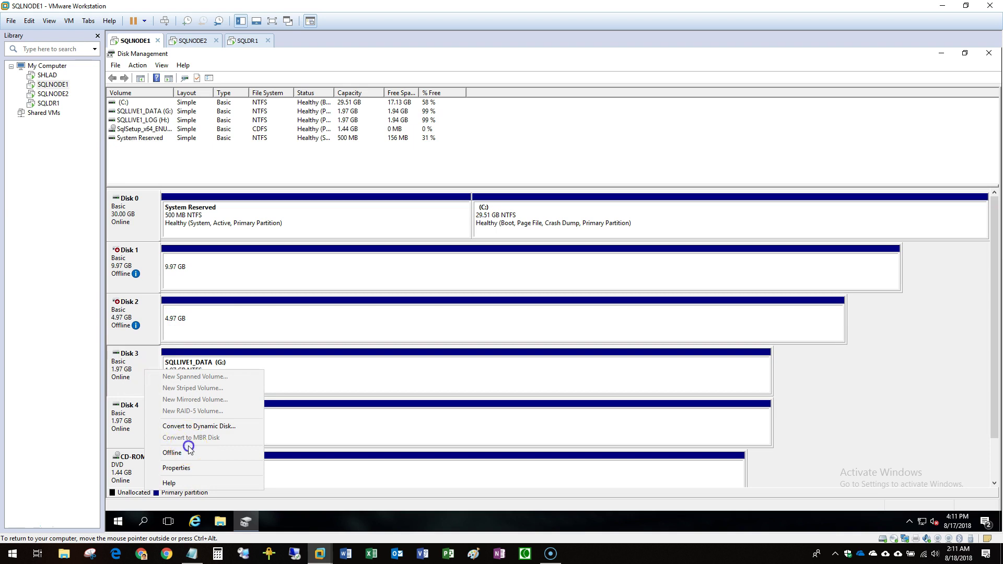
pyautogui.click(190, 452)
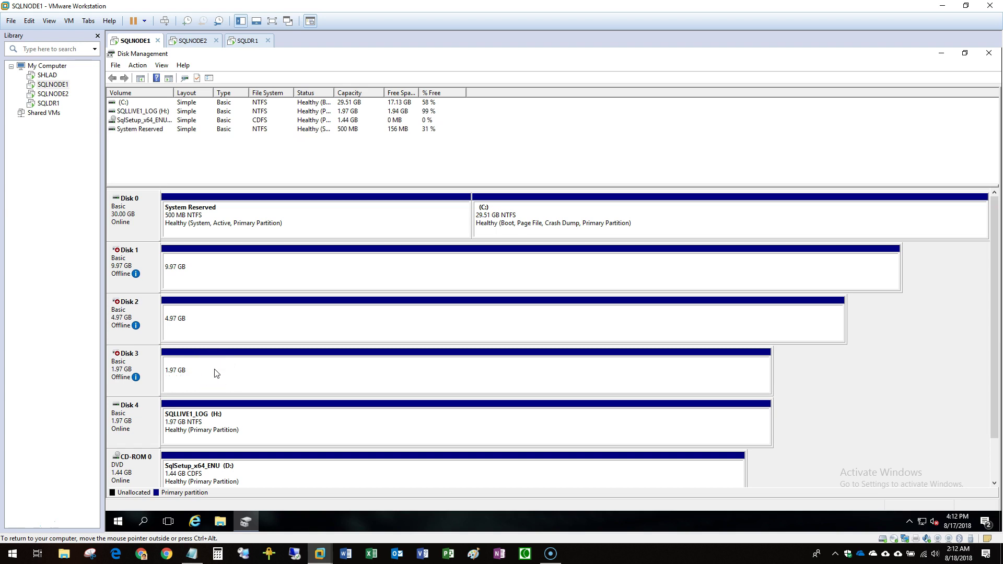
pyautogui.rightClick(158, 423)
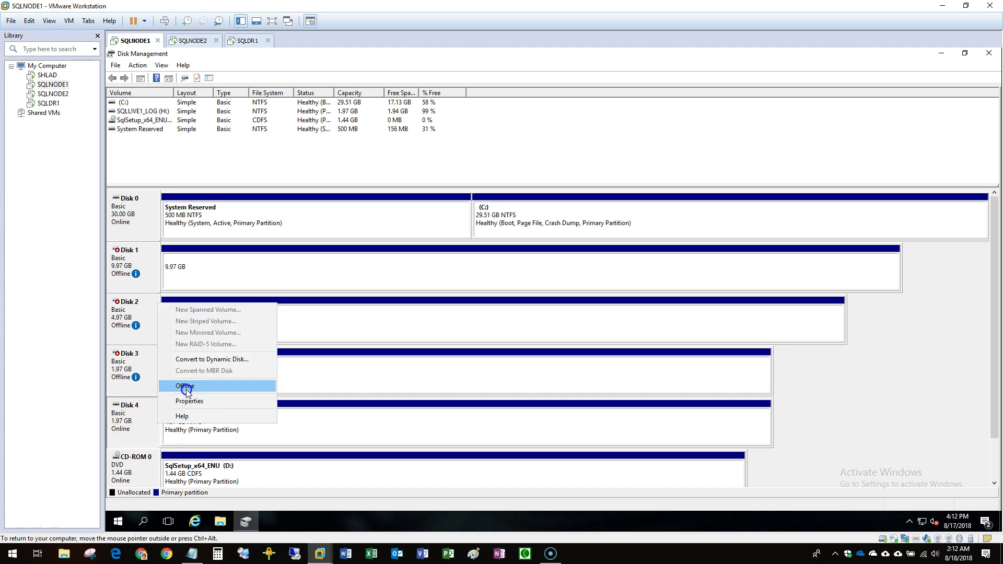
pyautogui.click(186, 387)
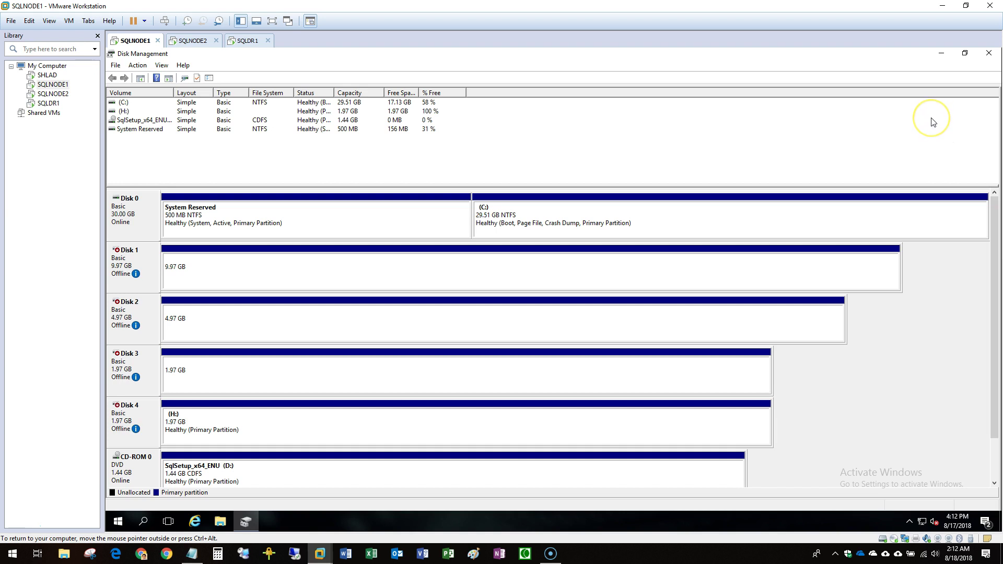
# Minimize Disk Management, launch Failover Cluster Manager from Server Manager's Tools menu, then minimize Server Manager.
pyautogui.click(940, 54)
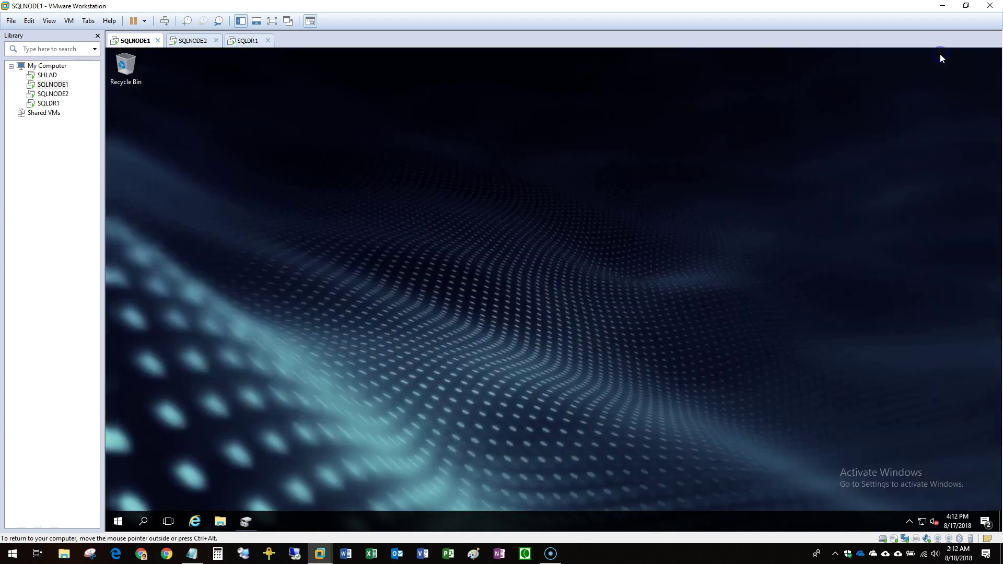
pyautogui.click(119, 521)
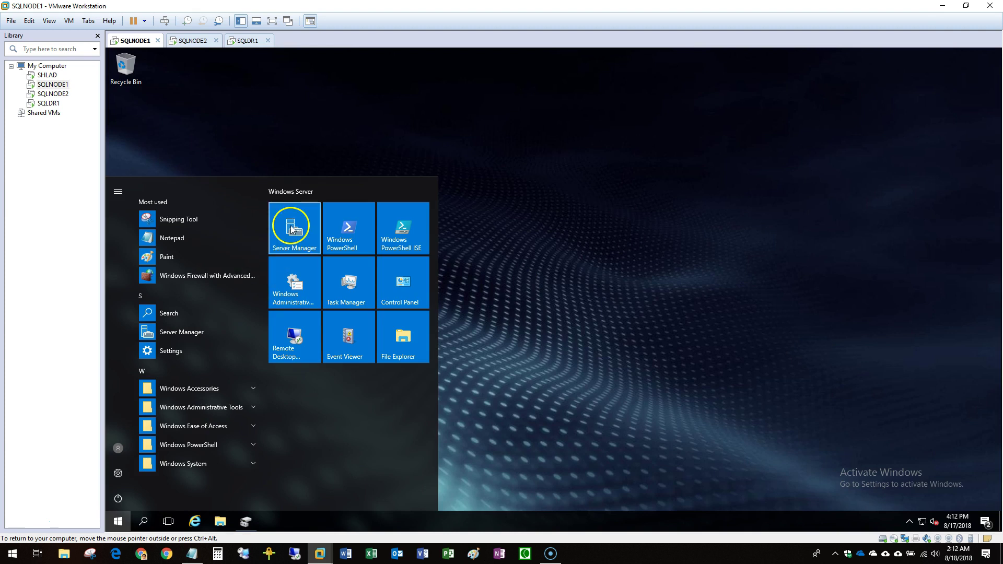
pyautogui.click(293, 229)
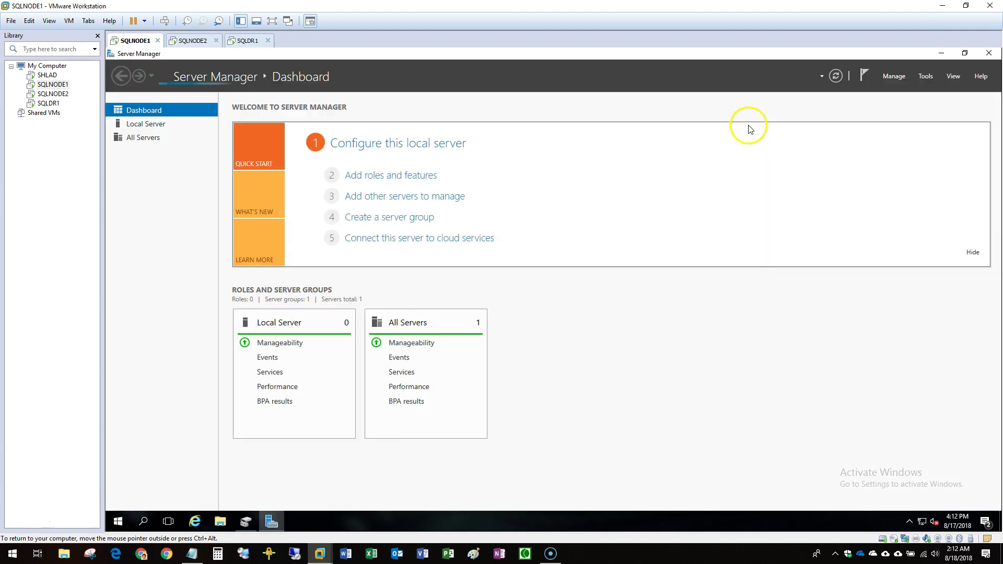
pyautogui.click(928, 79)
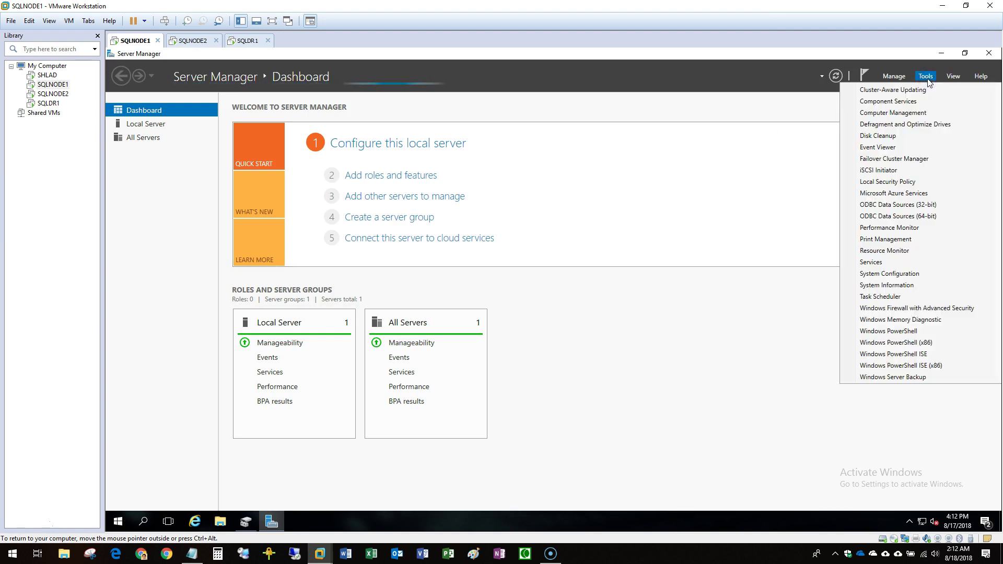
pyautogui.click(894, 159)
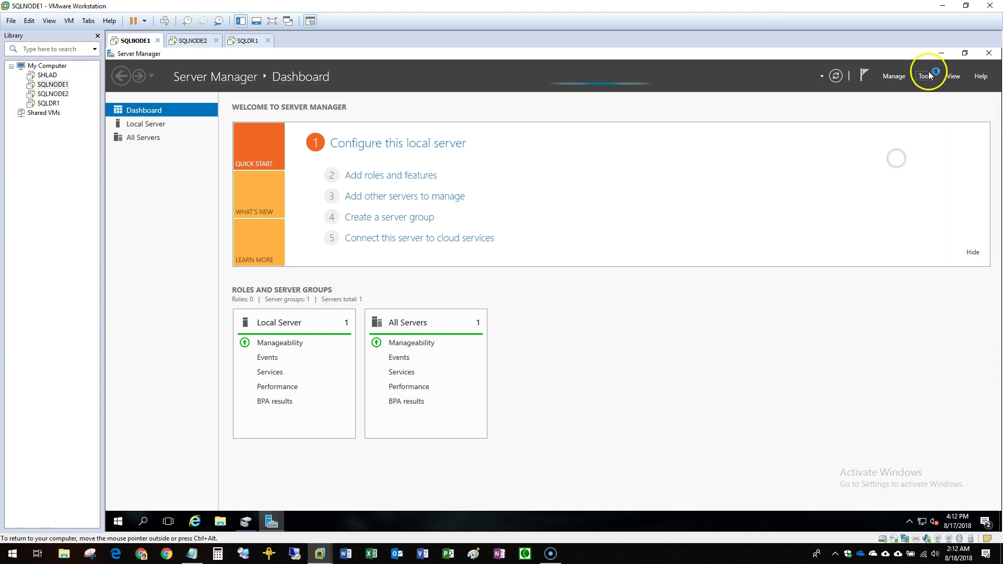
pyautogui.click(942, 52)
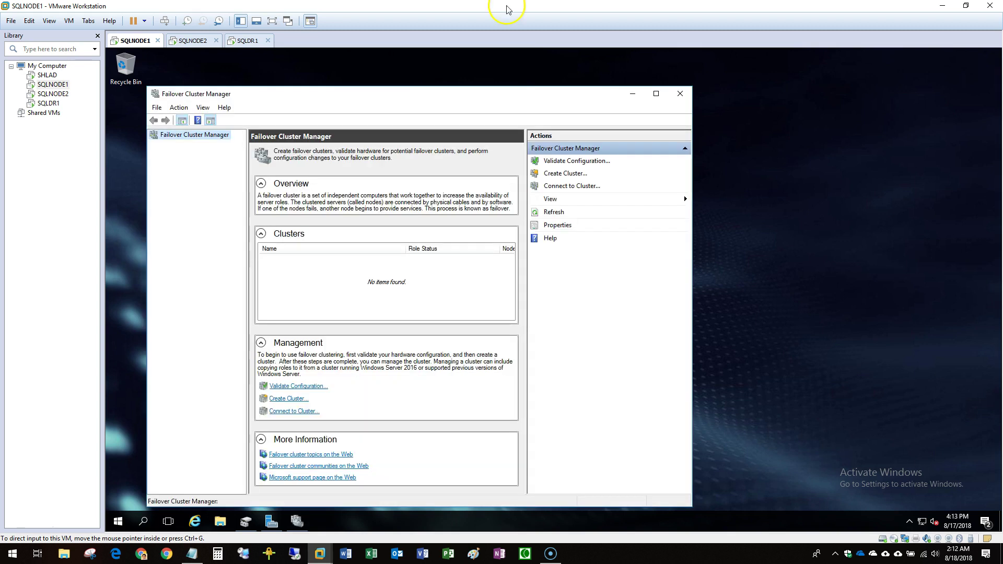
# Start the Create Cluster Wizard from the Failover Cluster Manager node's context menu.
pyautogui.moveTo(335, 97); pyautogui.dragTo(363, 78)
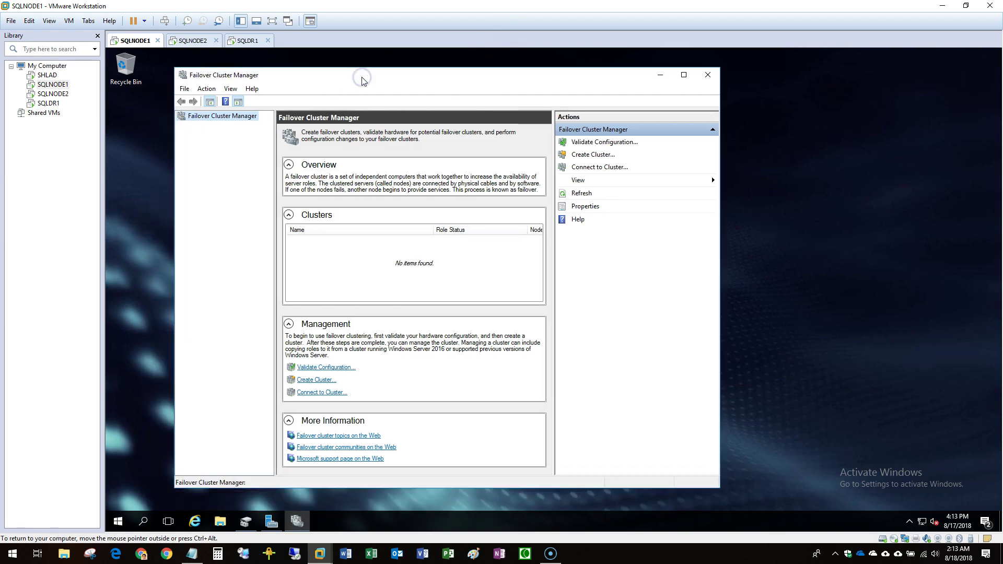
pyautogui.rightClick(215, 117)
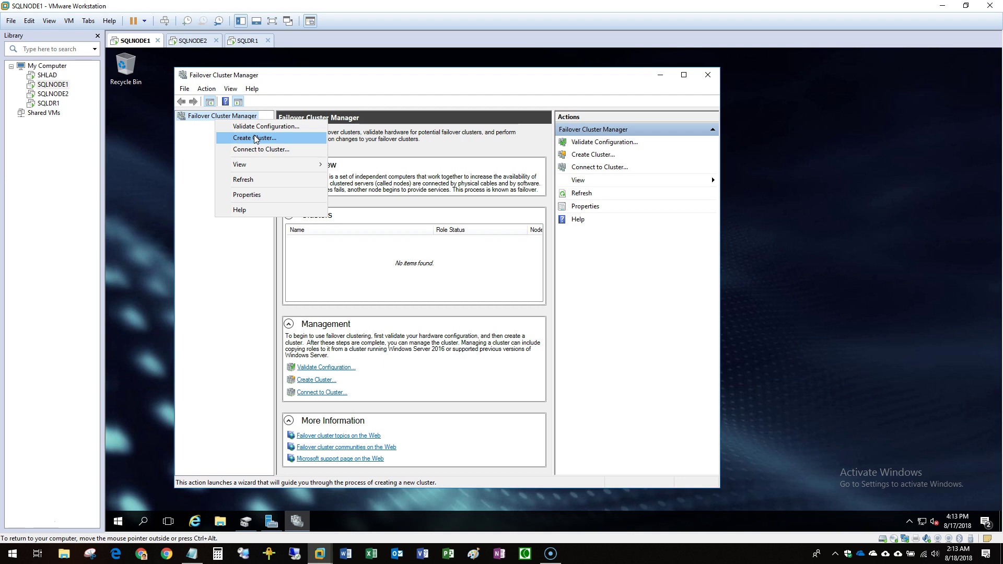
pyautogui.click(254, 138)
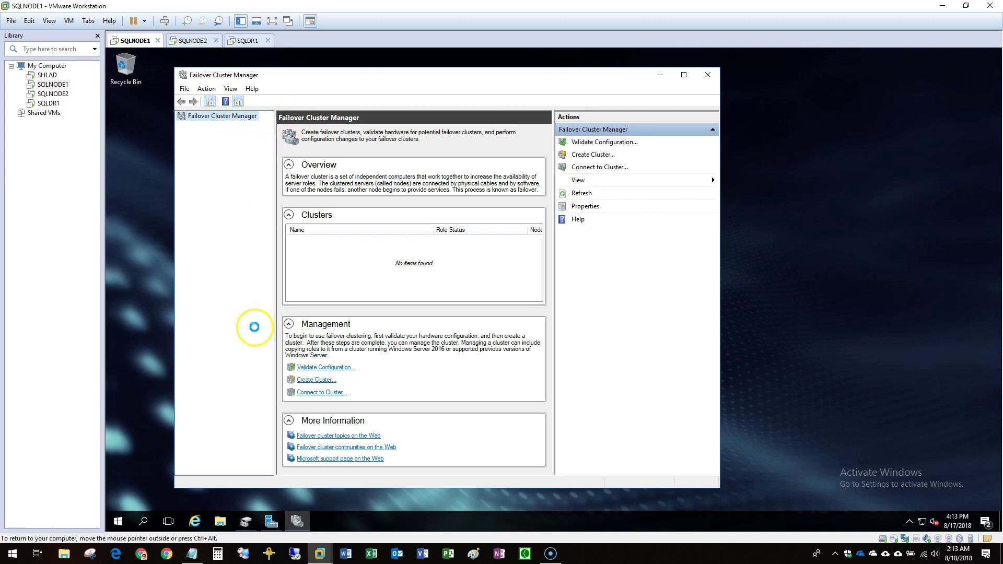
# Copy SQLNODE1 from the SQLClusterLab notes and paste it as the wizard's server name.
pyautogui.click(194, 555)
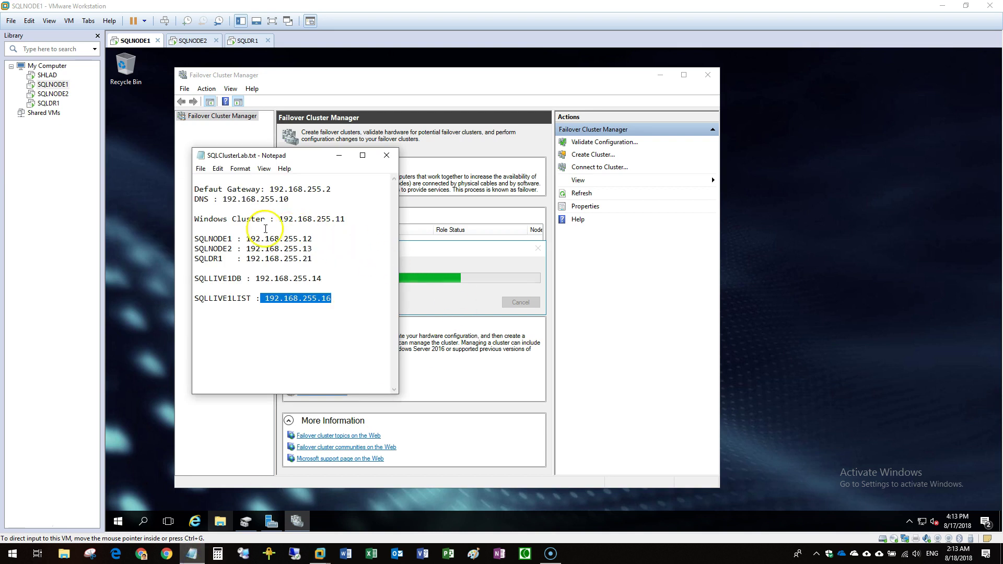
pyautogui.doubleClick(209, 239)
pyautogui.rightClick(198, 243)
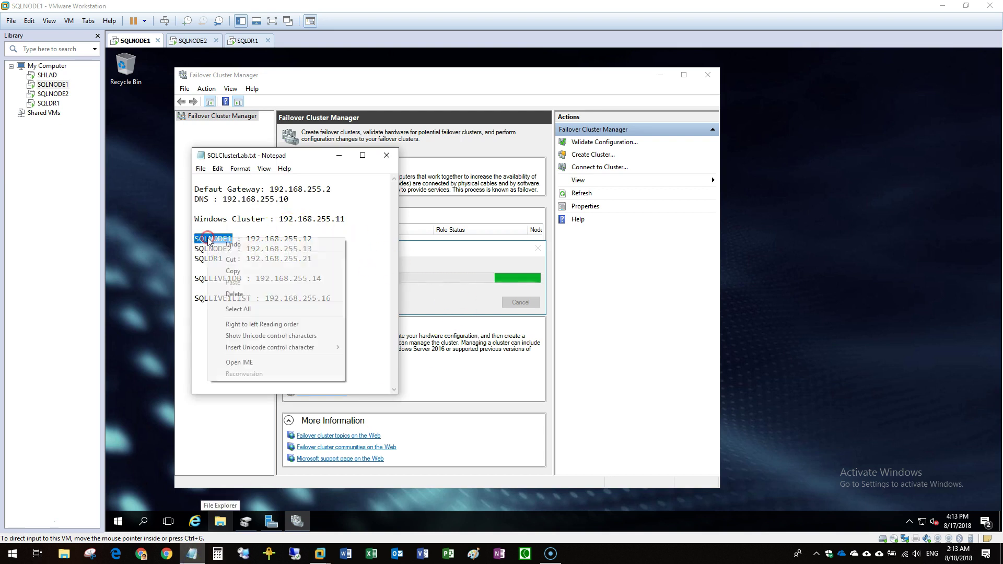
pyautogui.click(228, 272)
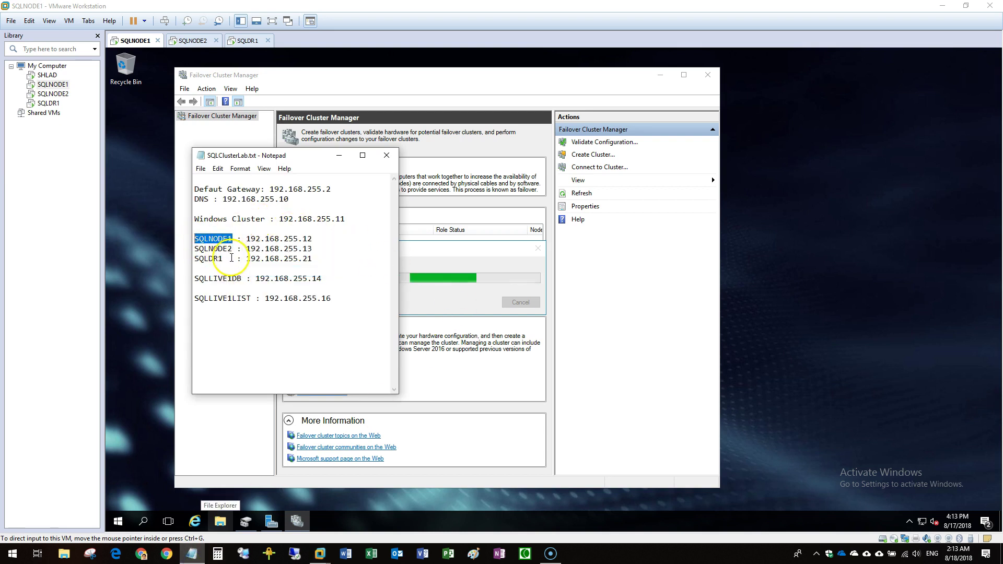
pyautogui.click(230, 249)
pyautogui.moveTo(230, 249); pyautogui.dragTo(174, 251)
pyautogui.click(439, 248)
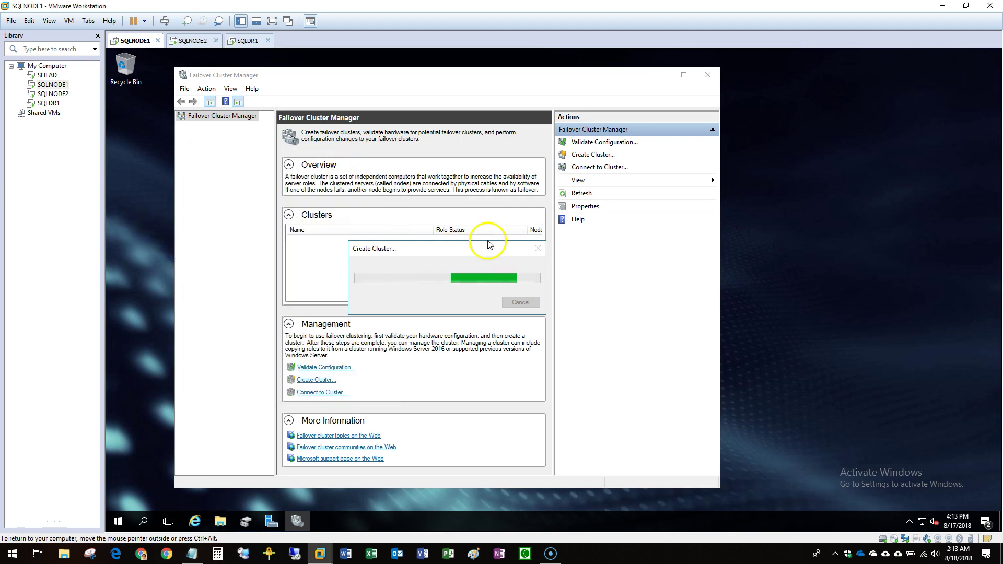
pyautogui.click(549, 382)
pyautogui.rightClick(473, 256)
pyautogui.click(497, 304)
# Add SQLNODE1 and SQLNODE2 as selected servers, then continue to the Validation Warning page.
pyautogui.click(591, 270)
pyautogui.write('SQLNODE2')
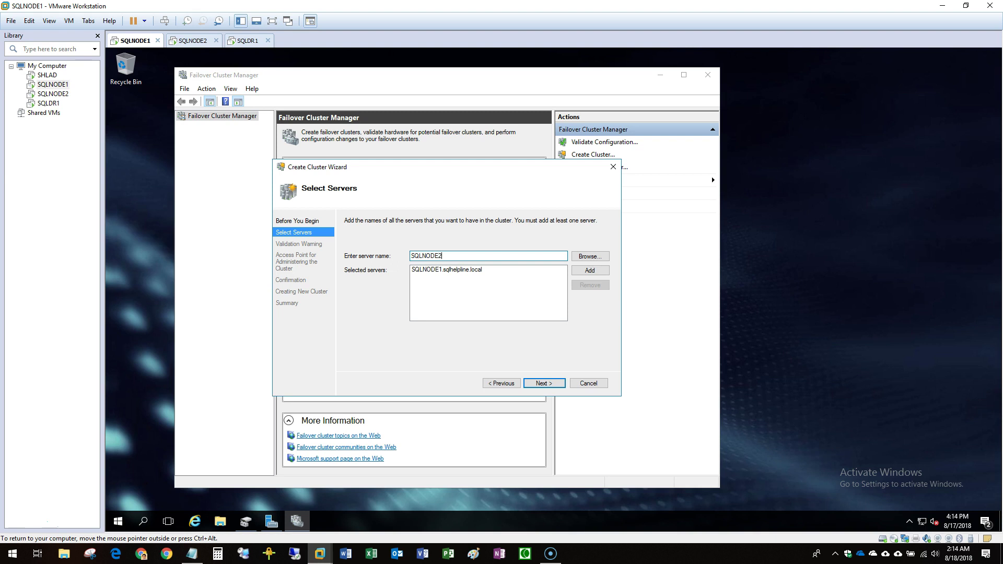
pyautogui.click(596, 271)
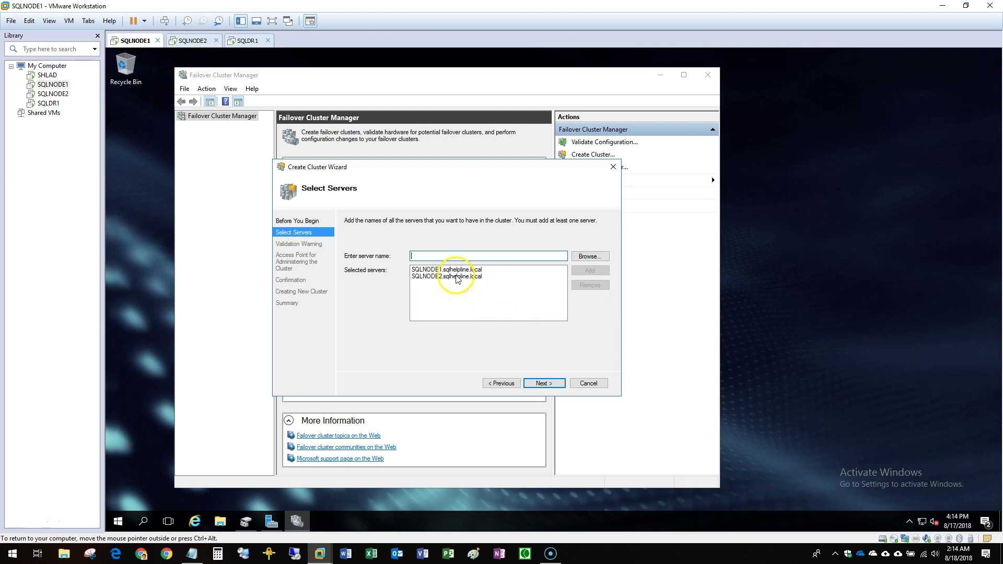
pyautogui.click(437, 269)
pyautogui.click(433, 277)
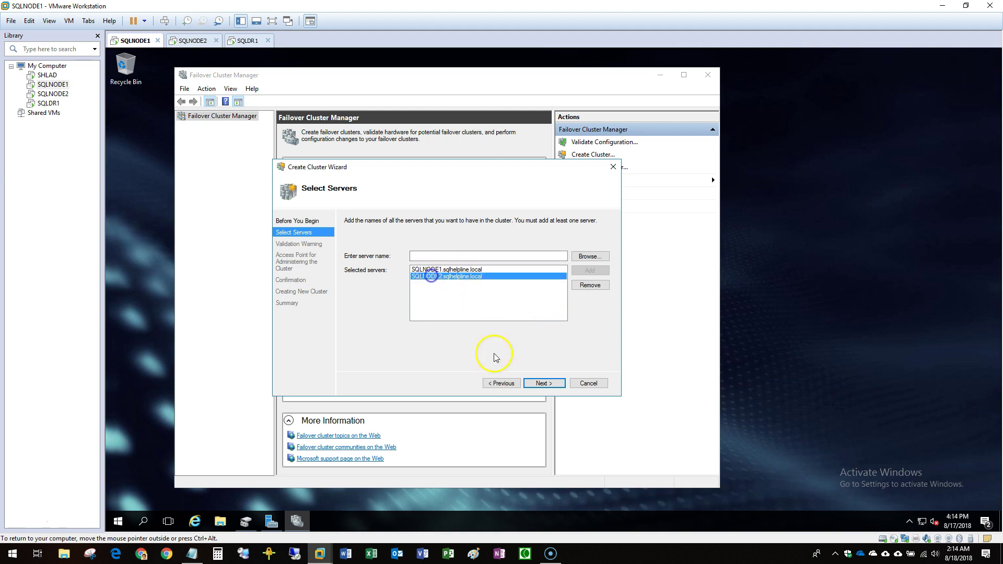
pyautogui.click(544, 383)
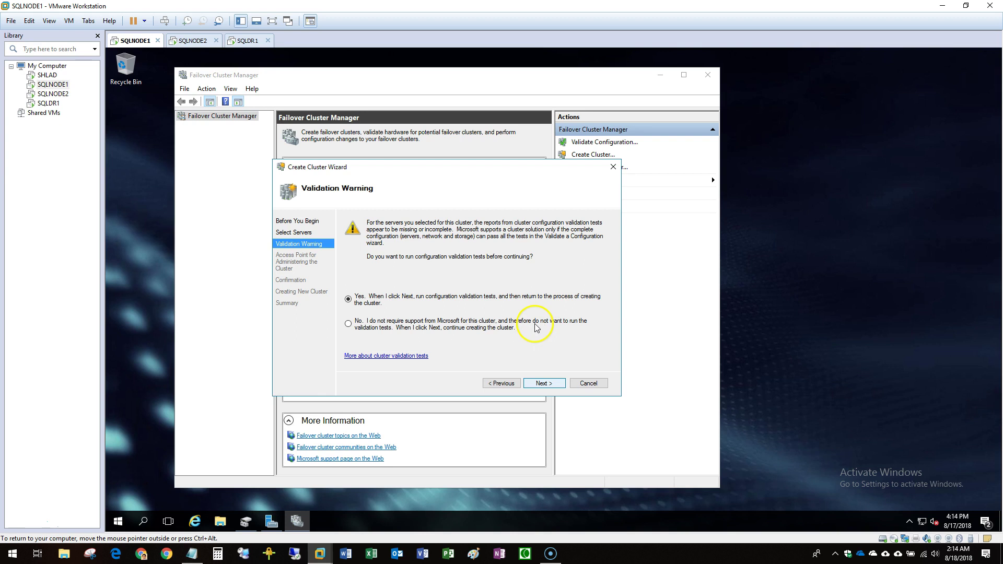
# Run cluster validation with 'Run only tests I select', keeping the default test categories.
pyautogui.click(544, 385)
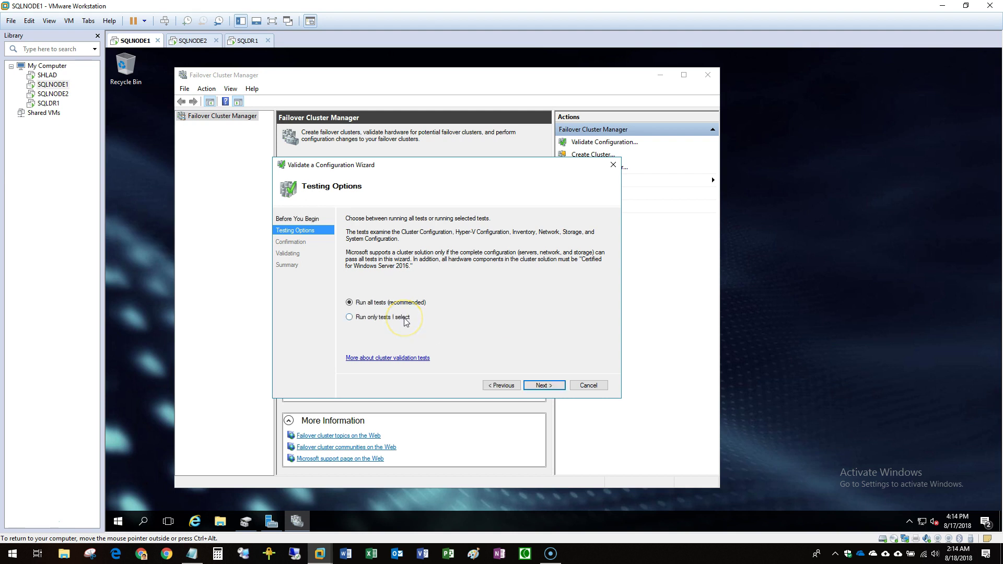
pyautogui.click(349, 317)
pyautogui.click(544, 386)
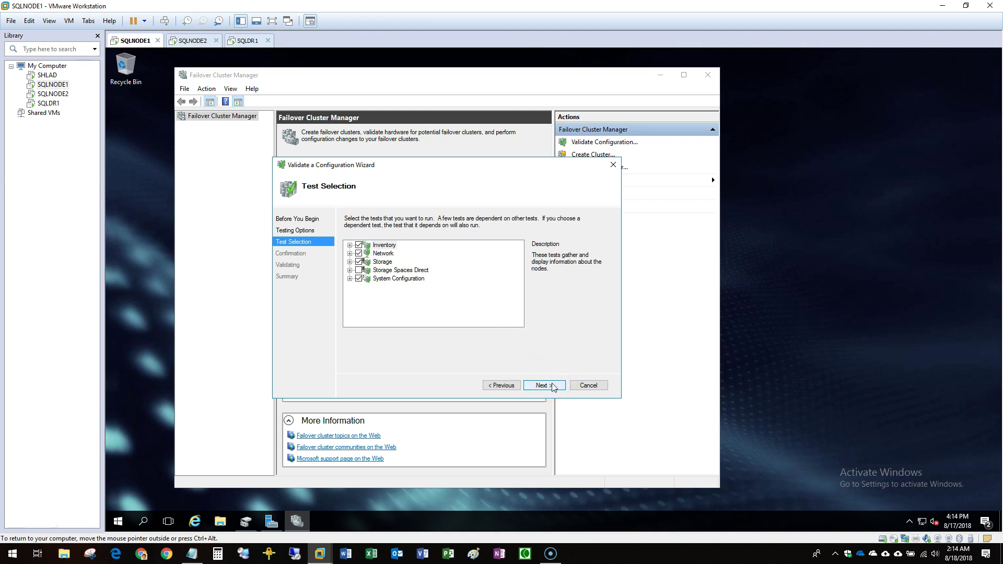
pyautogui.click(544, 386)
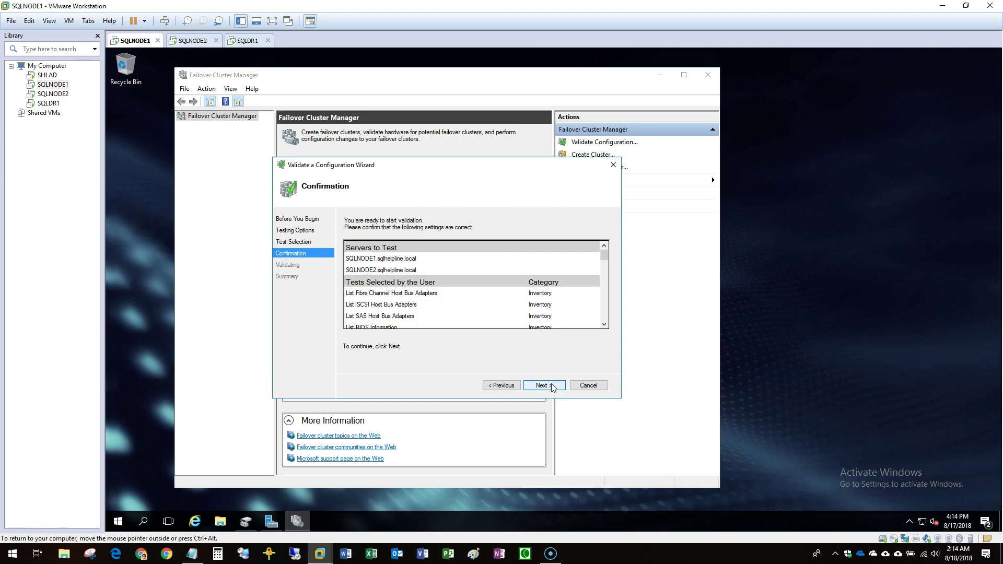
pyautogui.click(552, 385)
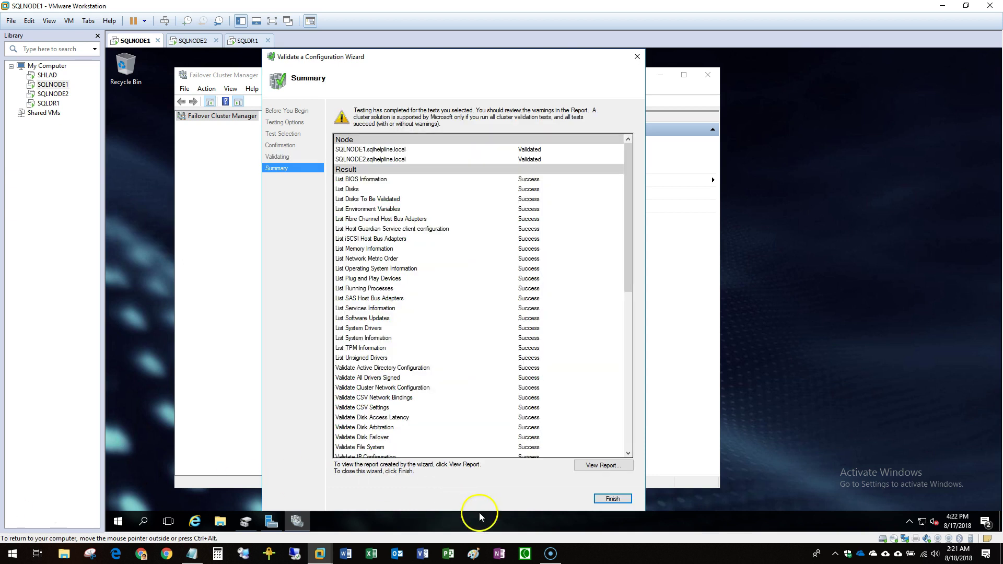
# Open the full validation report at Network > Validate Network Communication.
pyautogui.click(601, 465)
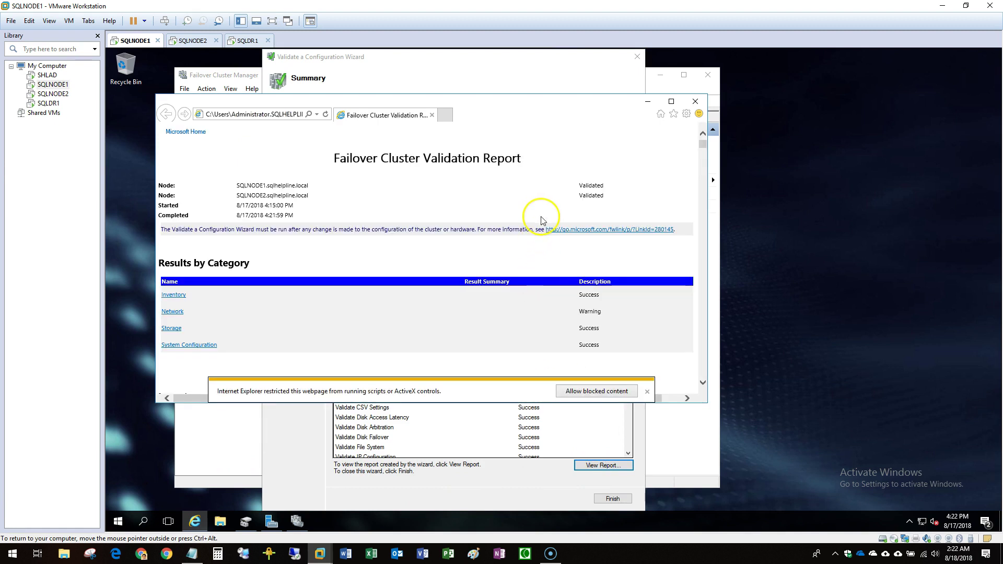
pyautogui.click(175, 312)
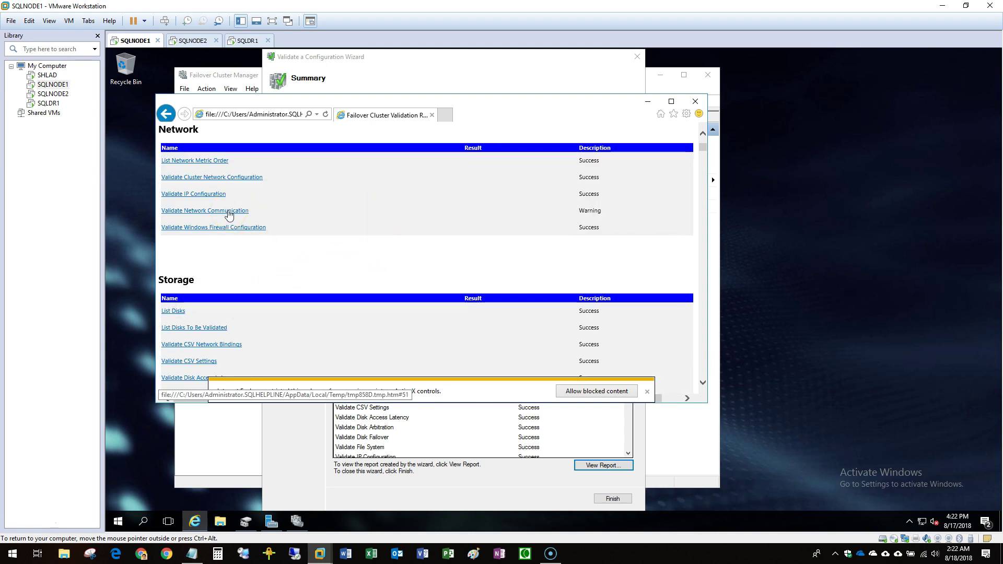
pyautogui.click(229, 211)
pyautogui.click(342, 229)
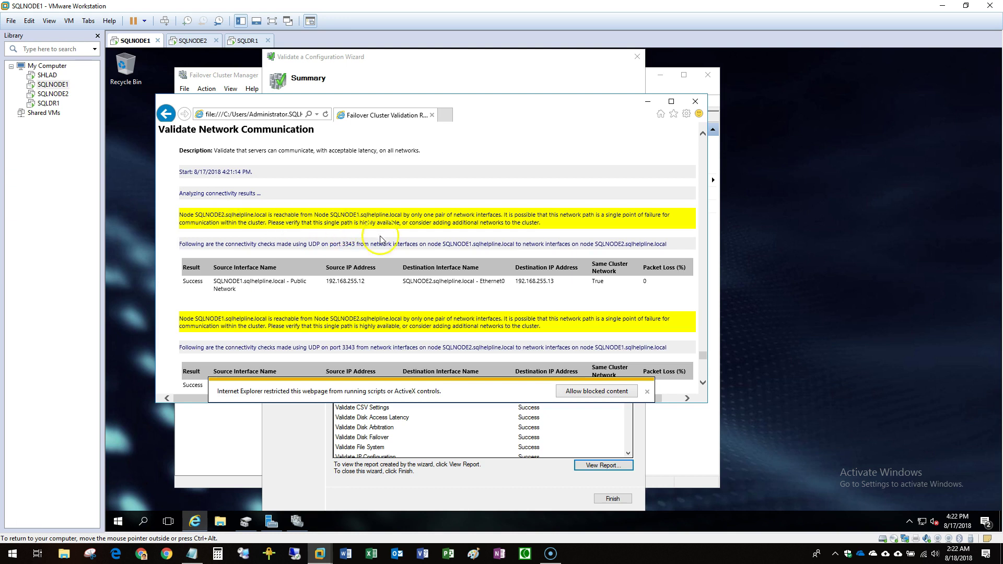
# Enlarge the report and highlight the only-one-interface-pair, single-point-of-failure warning, then close it.
pyautogui.click(647, 392)
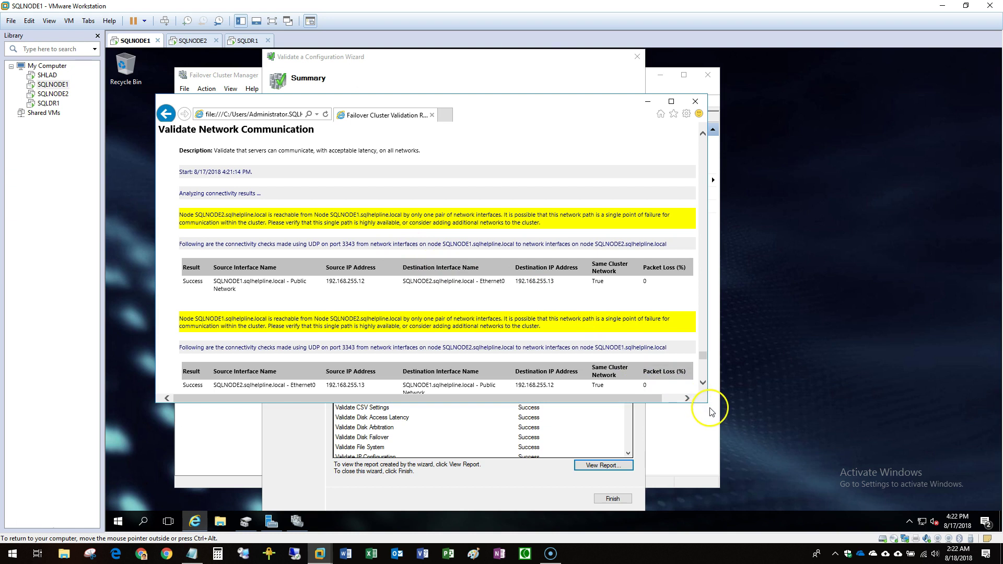
pyautogui.moveTo(708, 406); pyautogui.dragTo(765, 491)
pyautogui.scroll(-3, 622, 350)
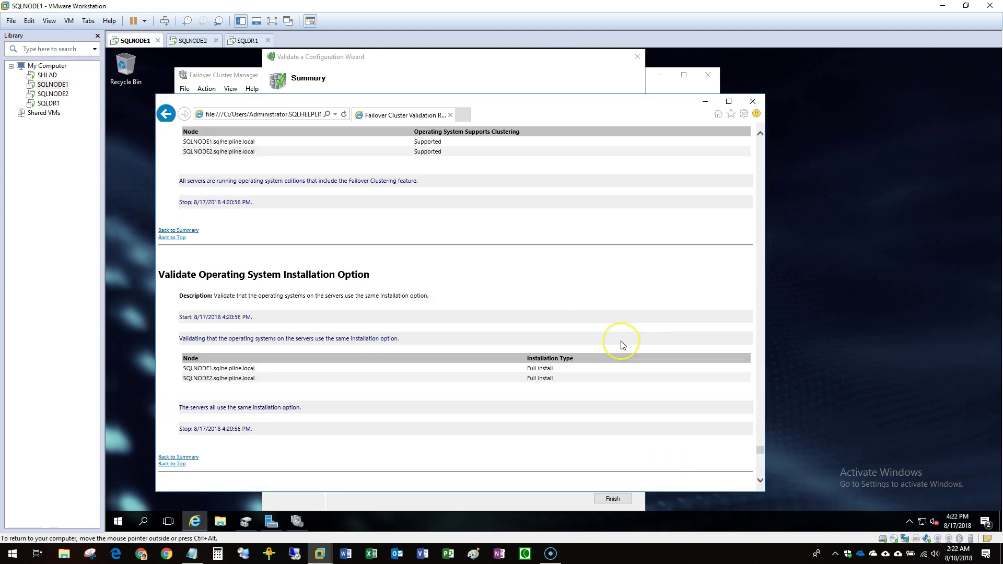
pyautogui.press('Home')
pyautogui.click(165, 316)
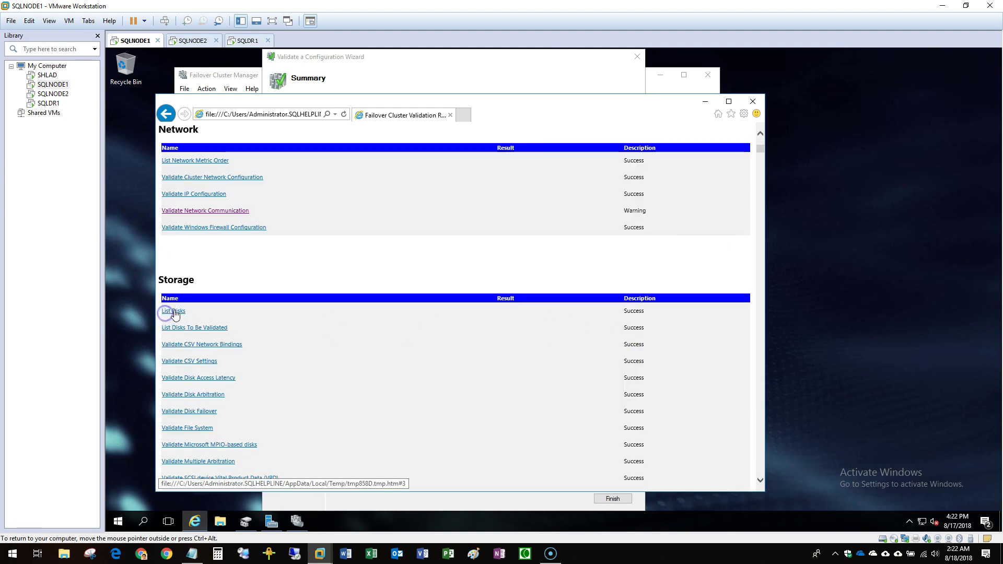
pyautogui.click(221, 212)
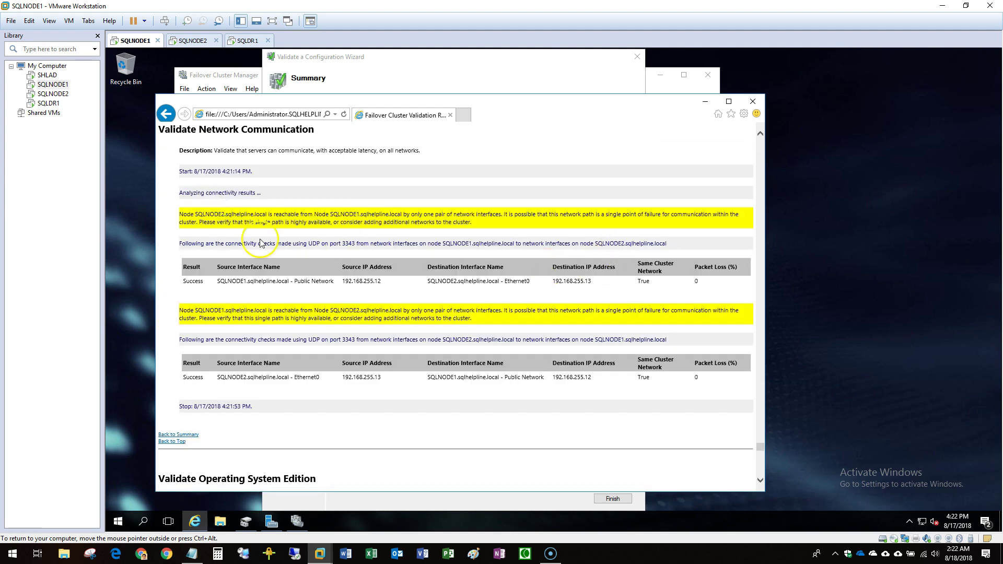
pyautogui.moveTo(195, 214); pyautogui.dragTo(323, 216)
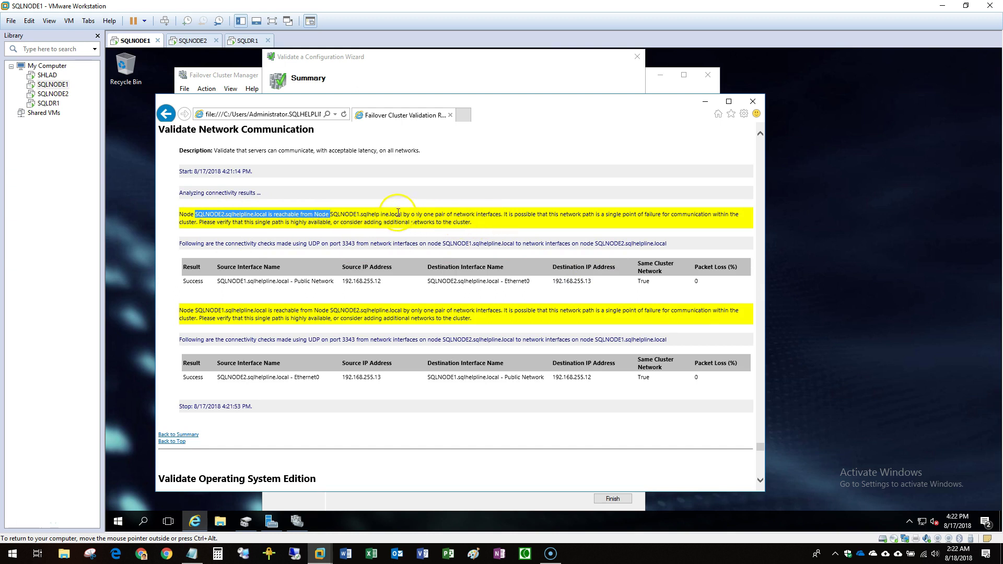
pyautogui.moveTo(361, 215); pyautogui.dragTo(495, 214)
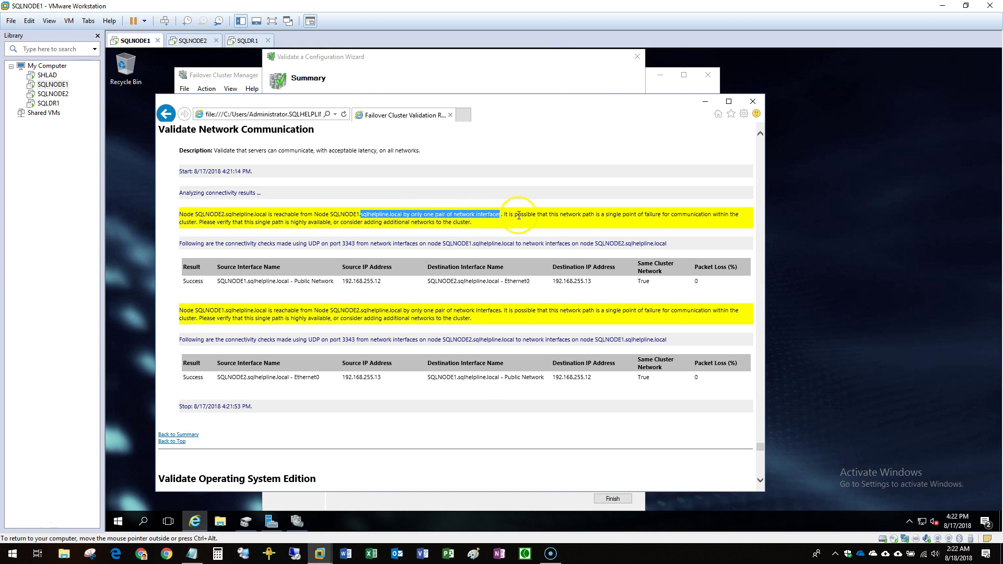
pyautogui.moveTo(605, 215); pyautogui.dragTo(683, 215)
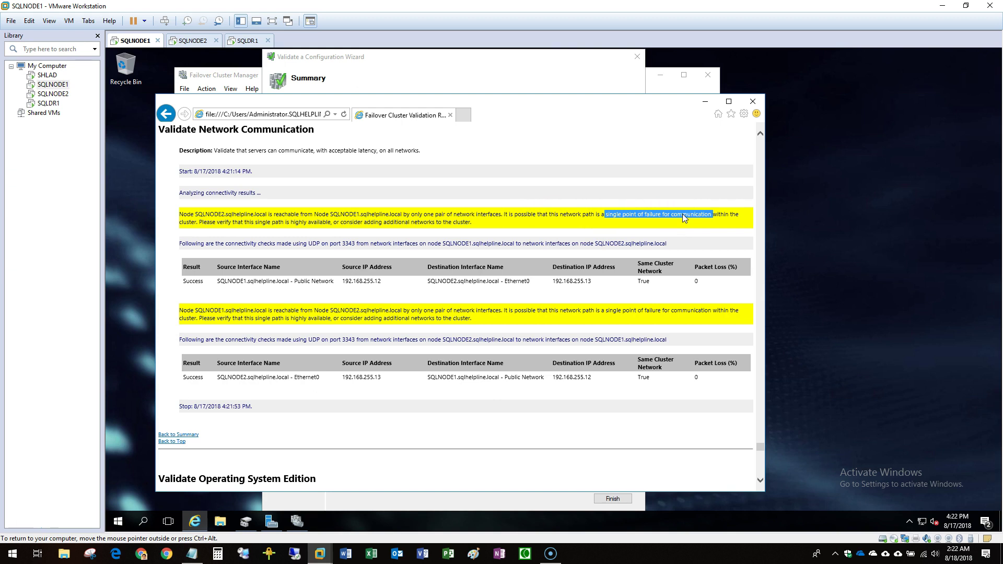
pyautogui.click(754, 102)
# Finish validation and enter WINCLU01 as the cluster name, using the lab notes.
pyautogui.click(614, 499)
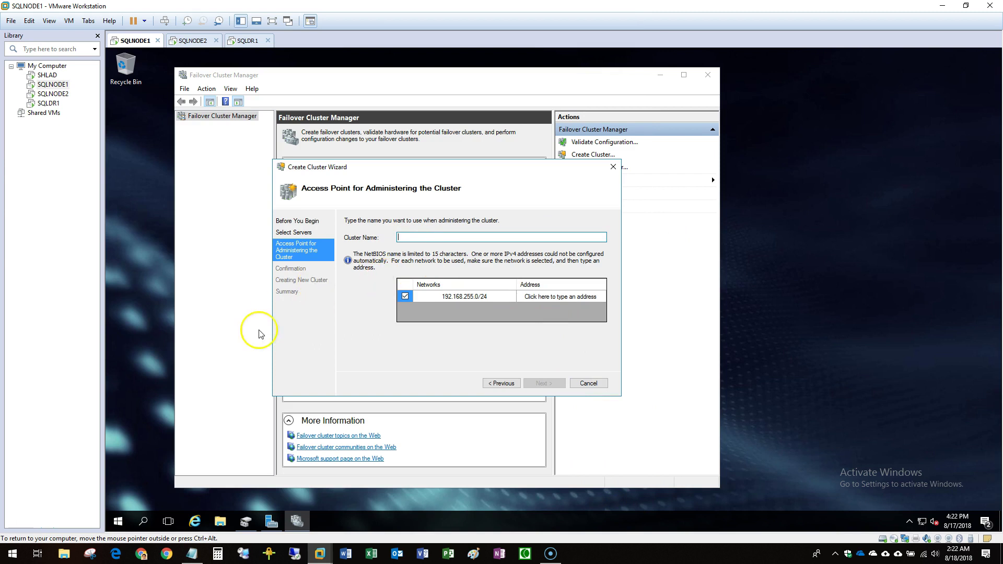
pyautogui.click(192, 553)
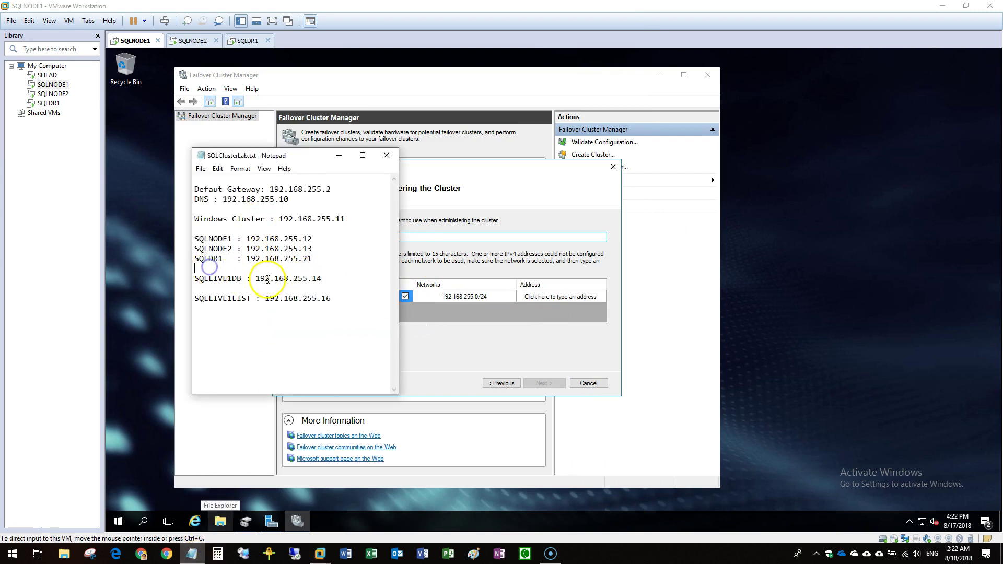
pyautogui.click(207, 228)
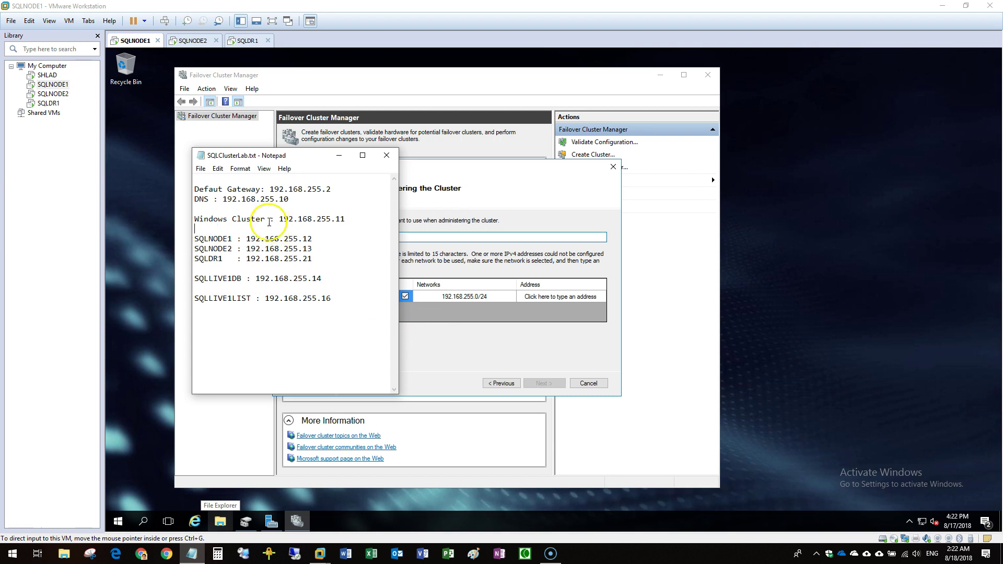
pyautogui.moveTo(265, 219); pyautogui.dragTo(195, 219)
pyautogui.write('WINCLU01')
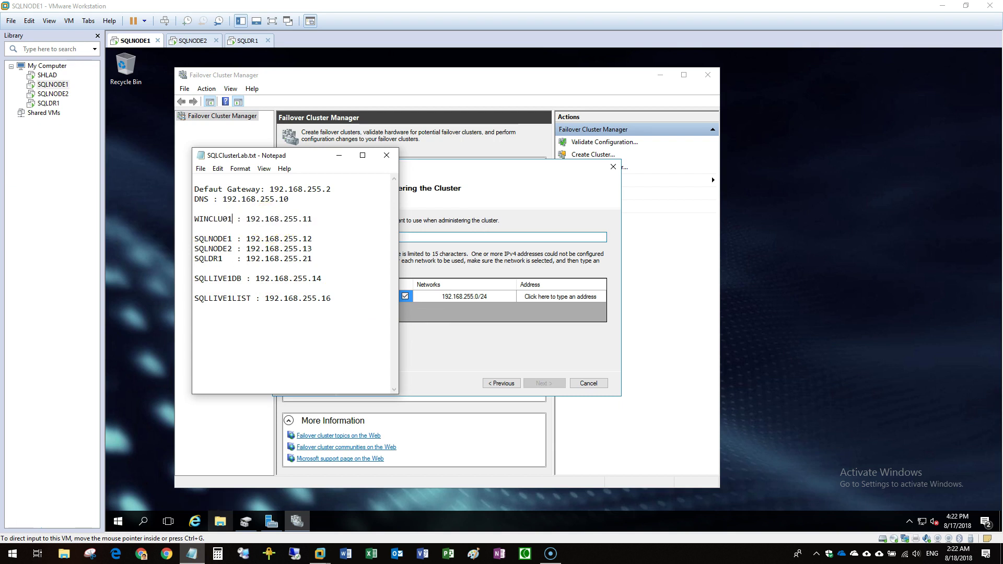
pyautogui.hotkey('shift', 'Home')
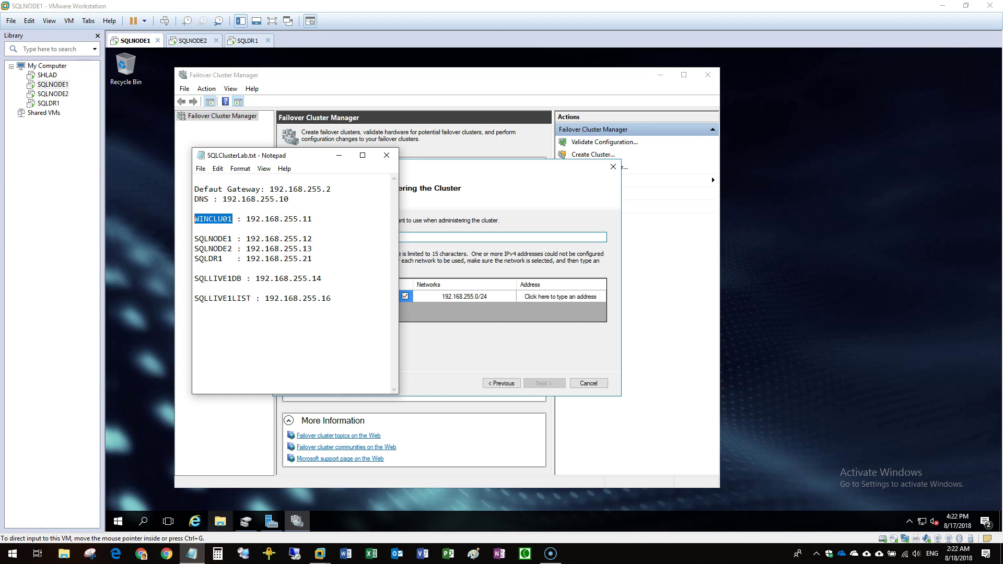
pyautogui.click(445, 240)
pyautogui.write('SQLLIVE1_MASTER')
pyautogui.doubleClick(428, 236)
pyautogui.write('WIN')
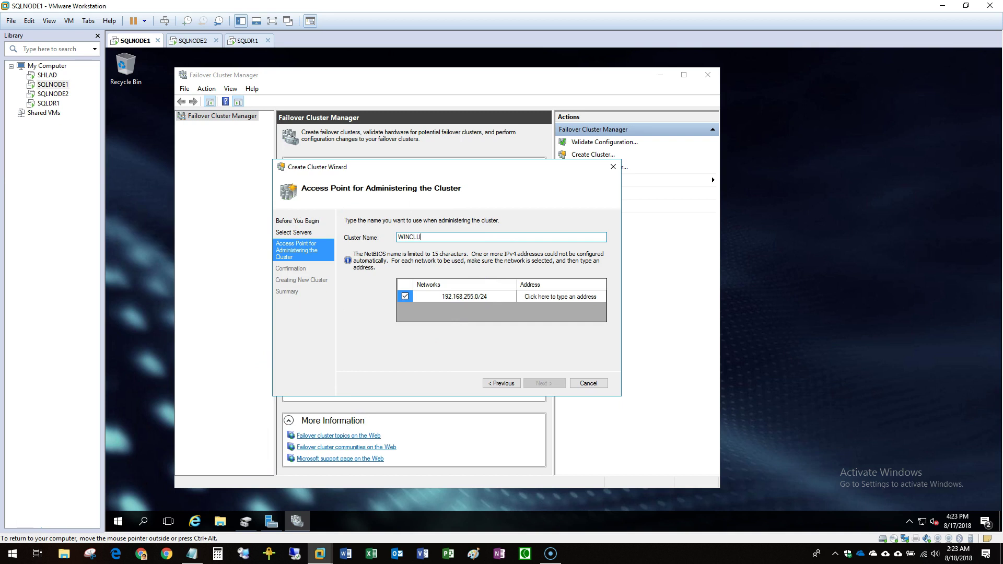
# Set the cluster address to 192.168.255.11 and accept the name and address.
pyautogui.click(587, 299)
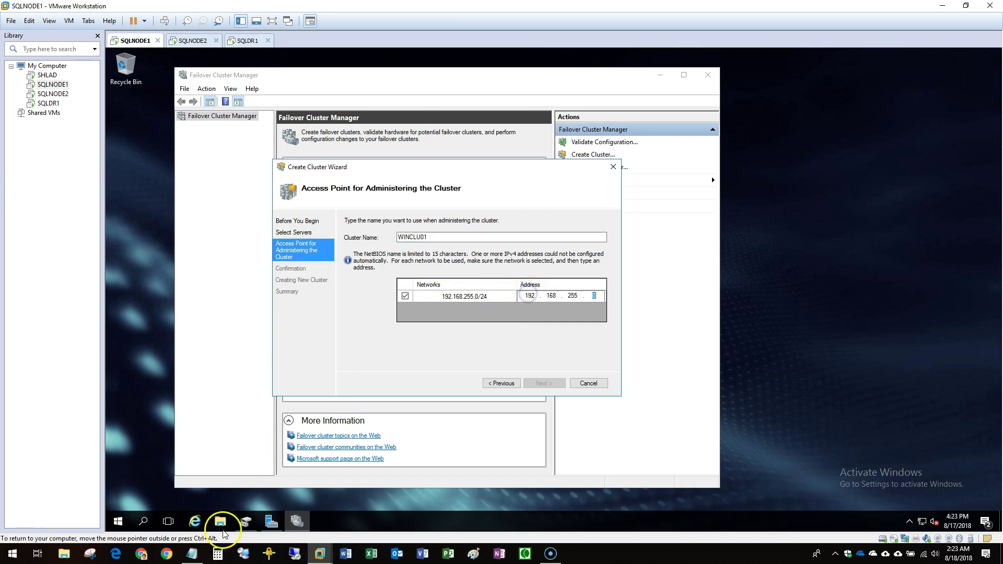
pyautogui.click(193, 555)
pyautogui.click(196, 558)
pyautogui.click(597, 297)
pyautogui.write('11')
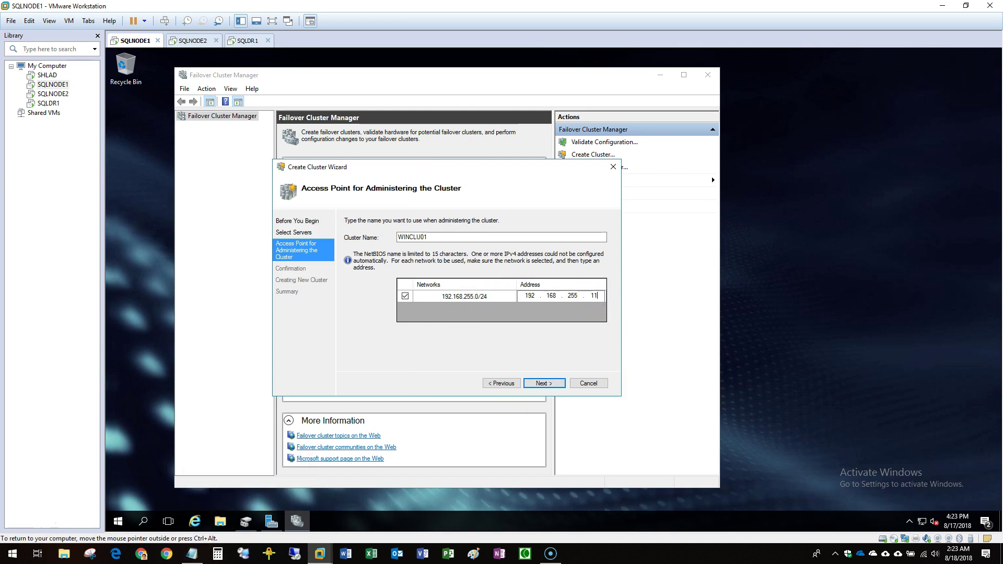
pyautogui.click(546, 386)
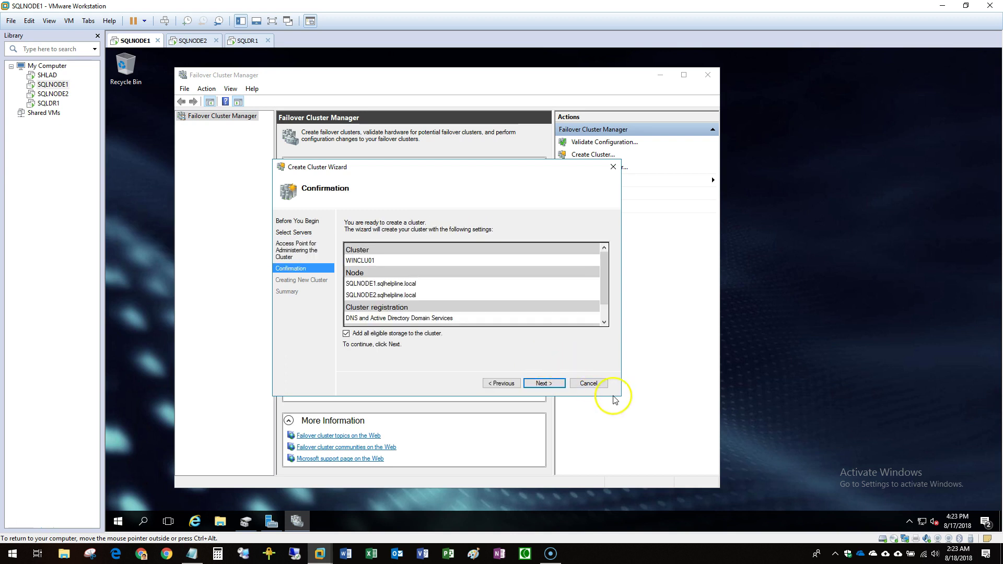
# Enlarge the wizard, confirm creation of WINCLU01, and finish on the Summary page.
pyautogui.moveTo(621, 396); pyautogui.dragTo(745, 491)
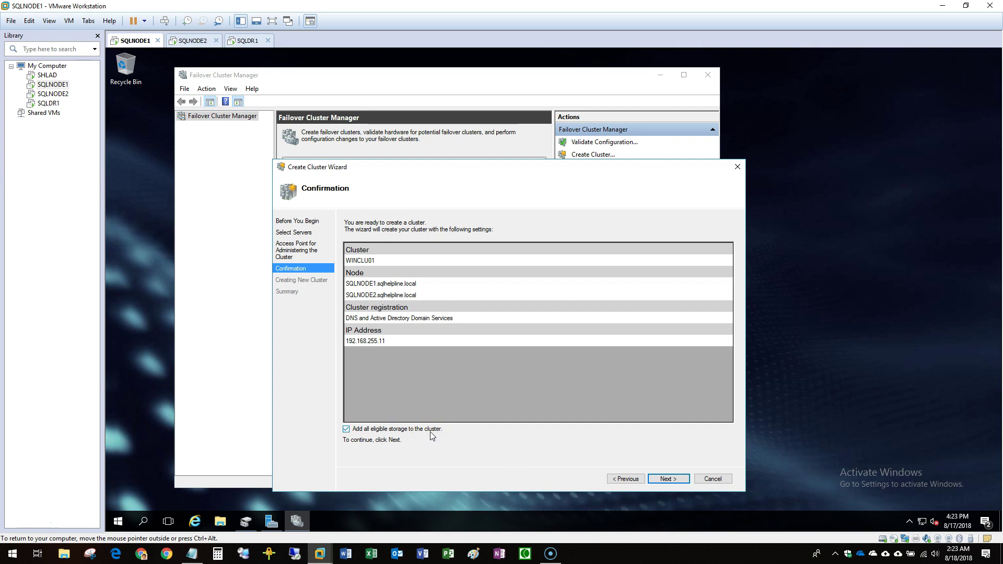
pyautogui.click(676, 484)
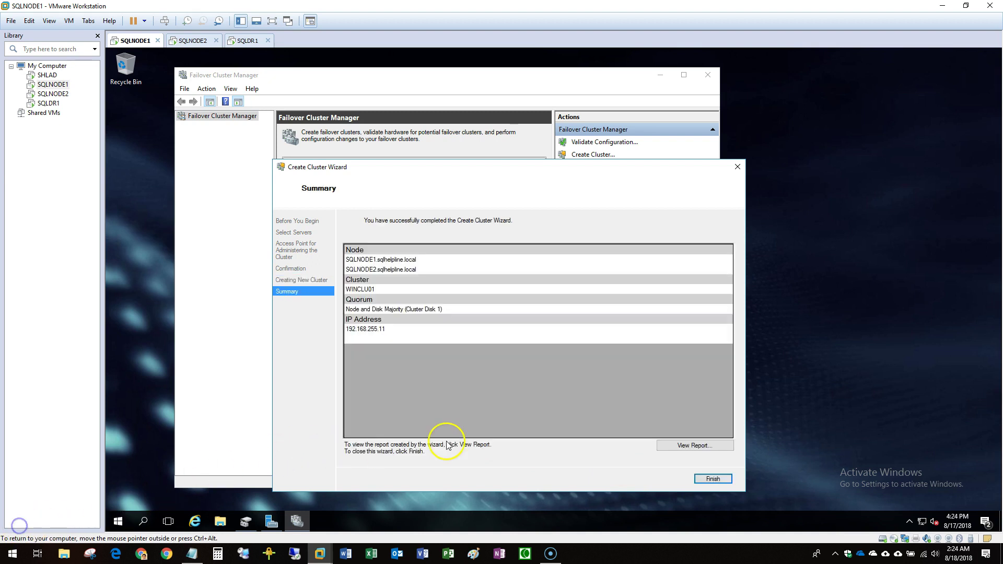
pyautogui.click(728, 482)
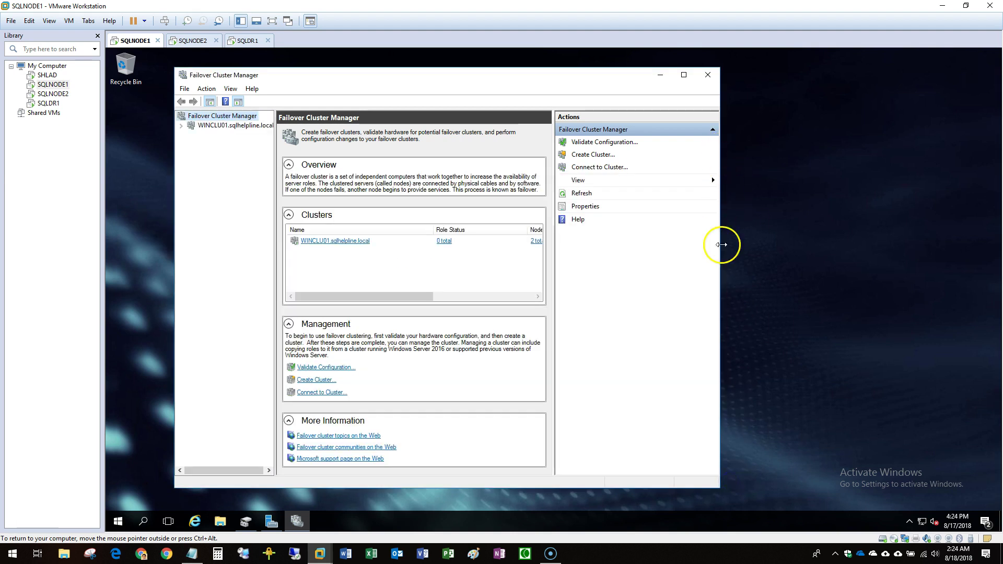
# Maximize Failover Cluster Manager, expand WINCLU01 and check its two nodes are Up.
pyautogui.click(684, 75)
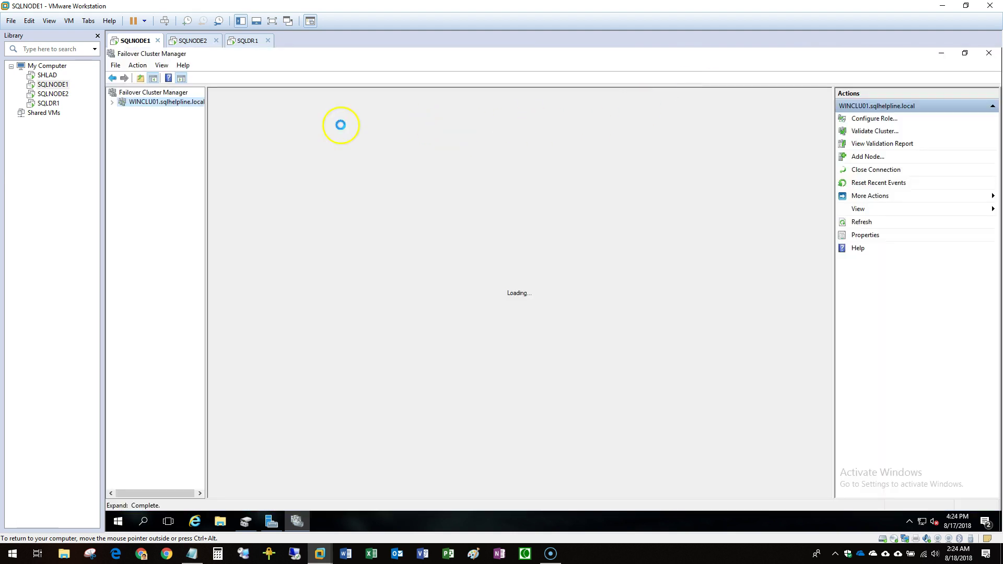
pyautogui.click(112, 102)
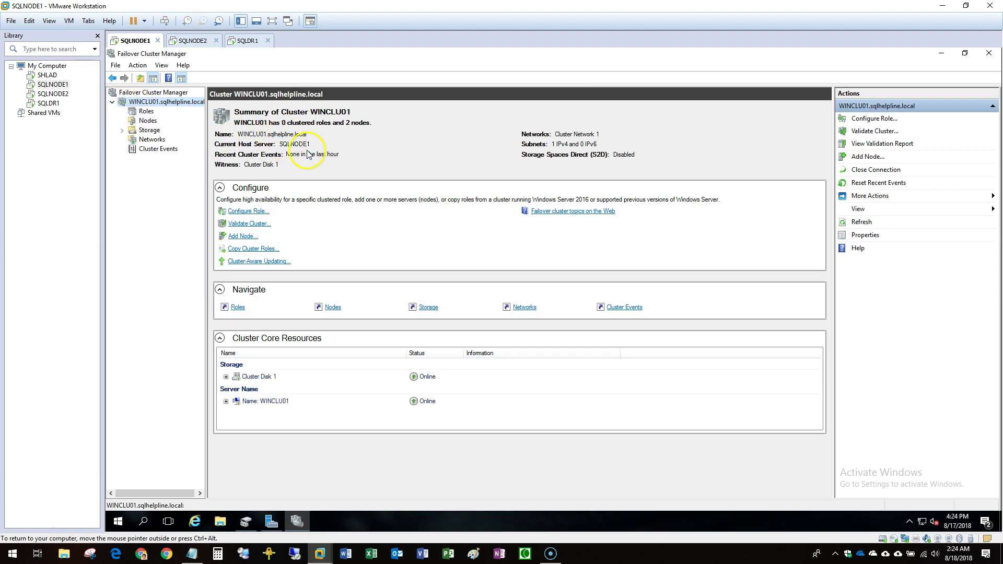
pyautogui.click(146, 124)
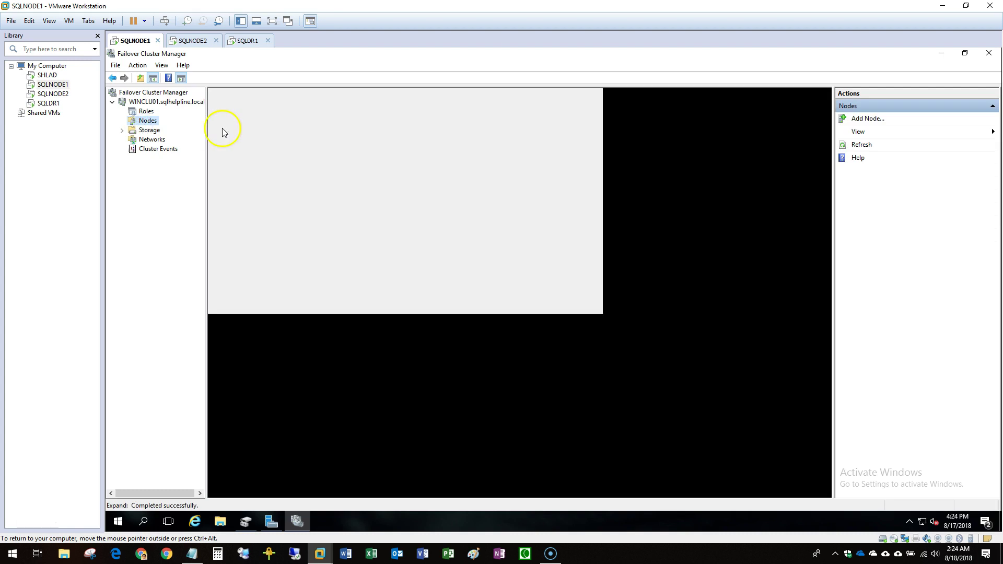
pyautogui.click(166, 104)
pyautogui.rightClick(166, 106)
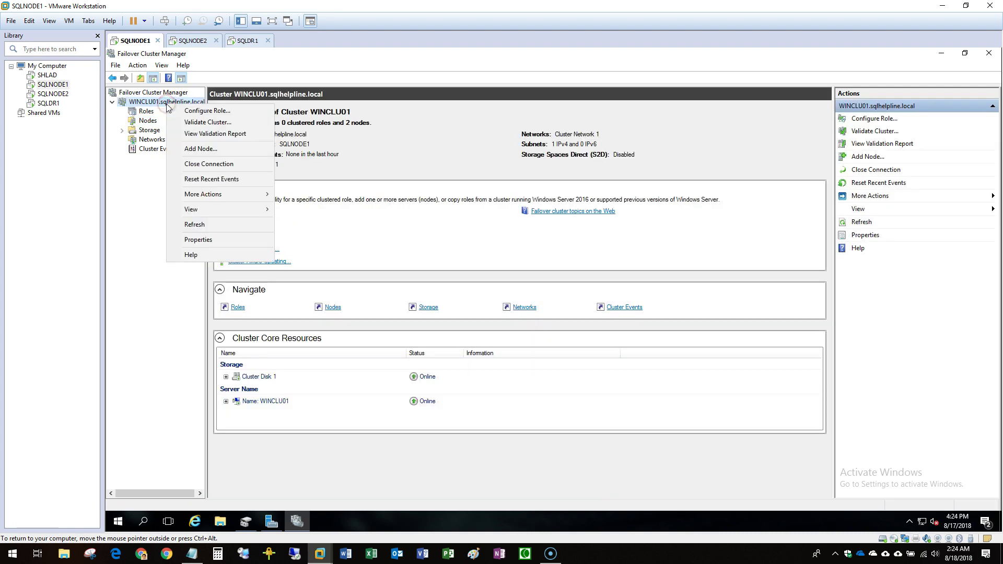
pyautogui.click(128, 139)
# Inspect Cluster Disk 1 and its SQLLIVE1_LOG (H) volume under Storage > Disks, then return to WINCLU01.
pyautogui.click(121, 130)
pyautogui.click(156, 140)
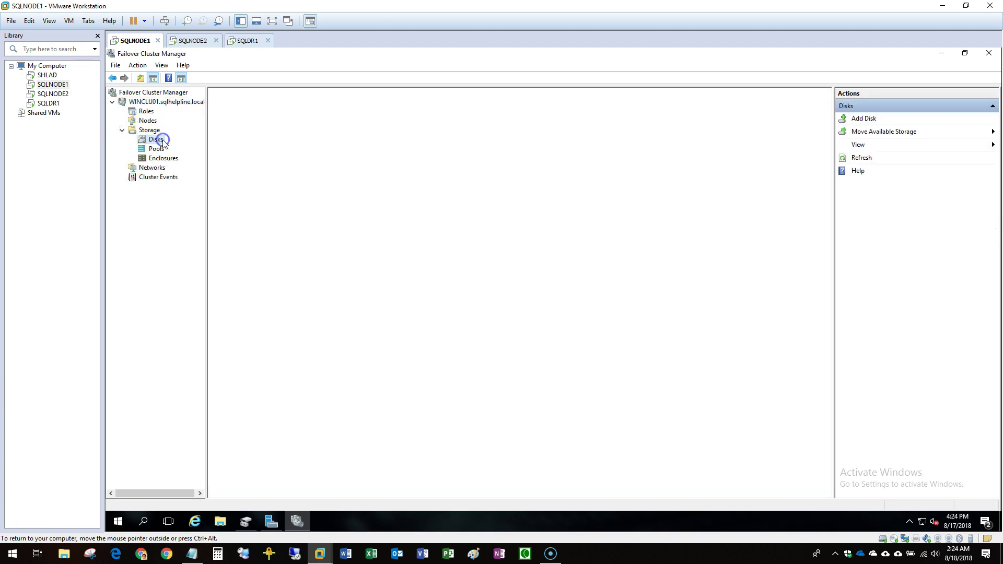
pyautogui.click(252, 136)
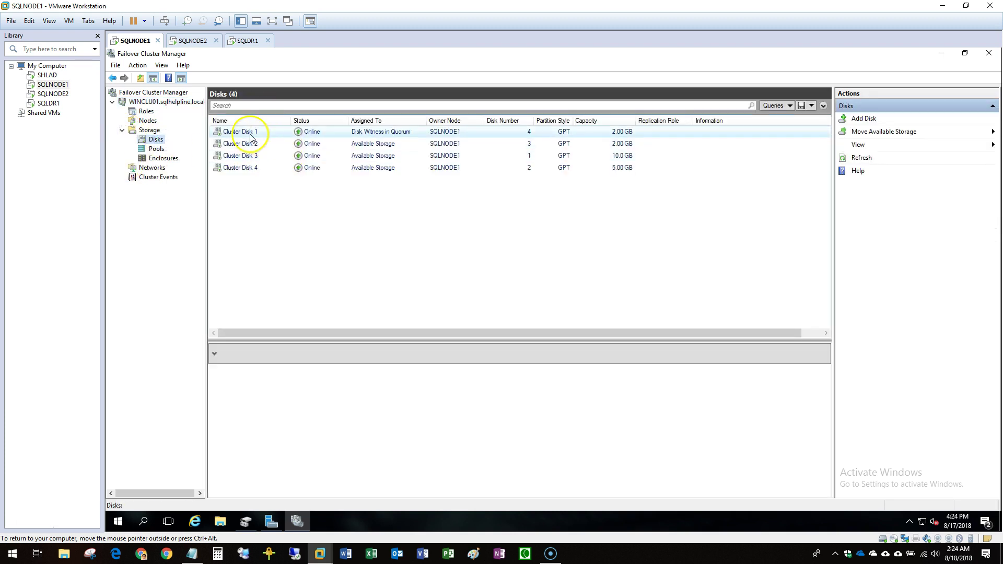
pyautogui.click(313, 402)
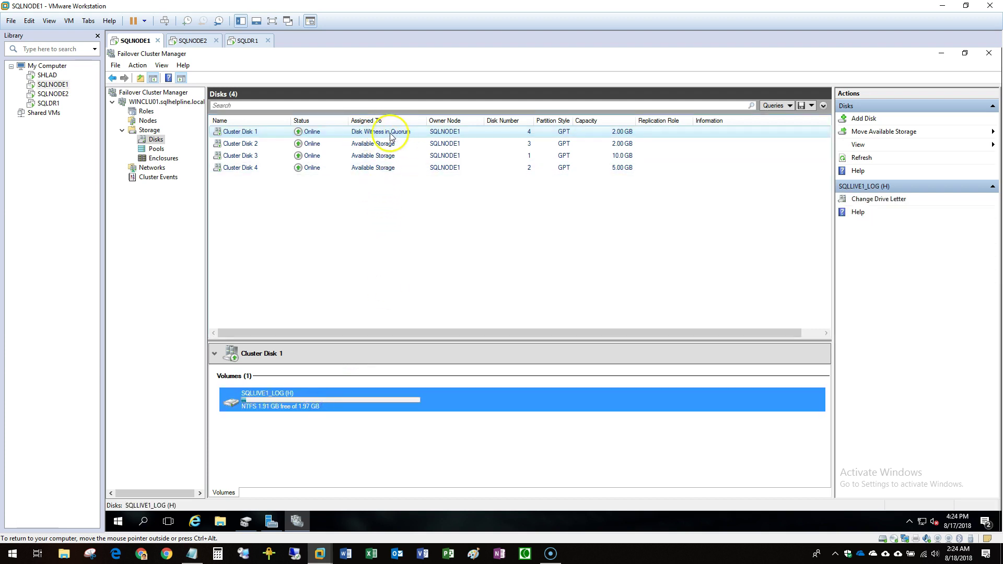
pyautogui.click(153, 103)
pyautogui.rightClick(157, 104)
# Configure WINCLU01's quorum through advanced settings with all node votes and no quorum witness.
pyautogui.click(222, 193)
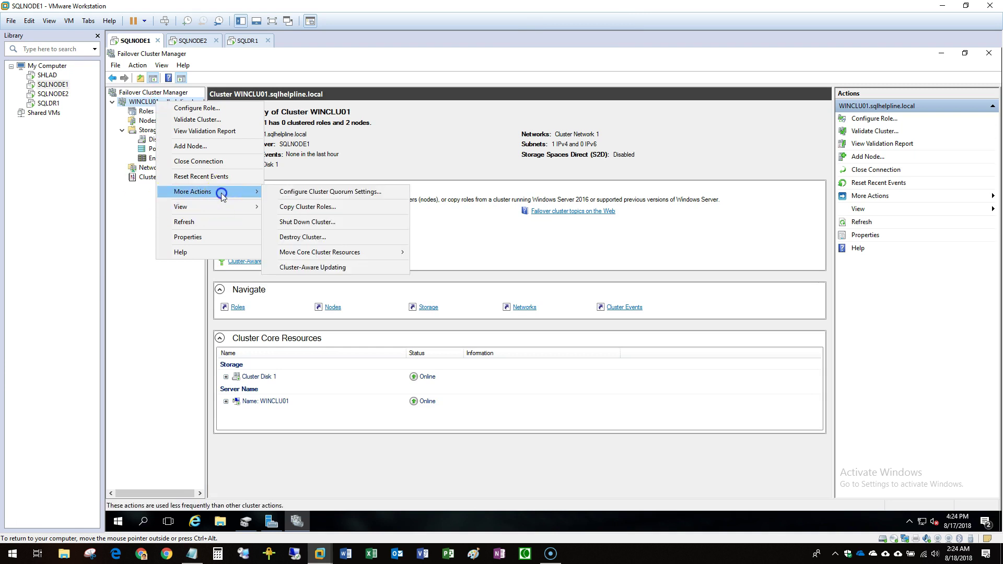
pyautogui.click(313, 191)
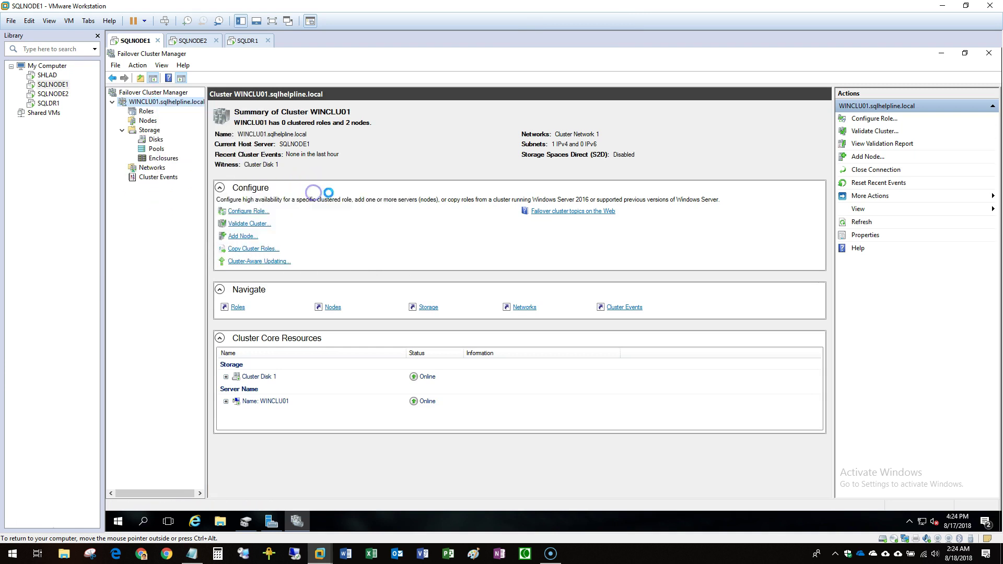
pyautogui.click(650, 385)
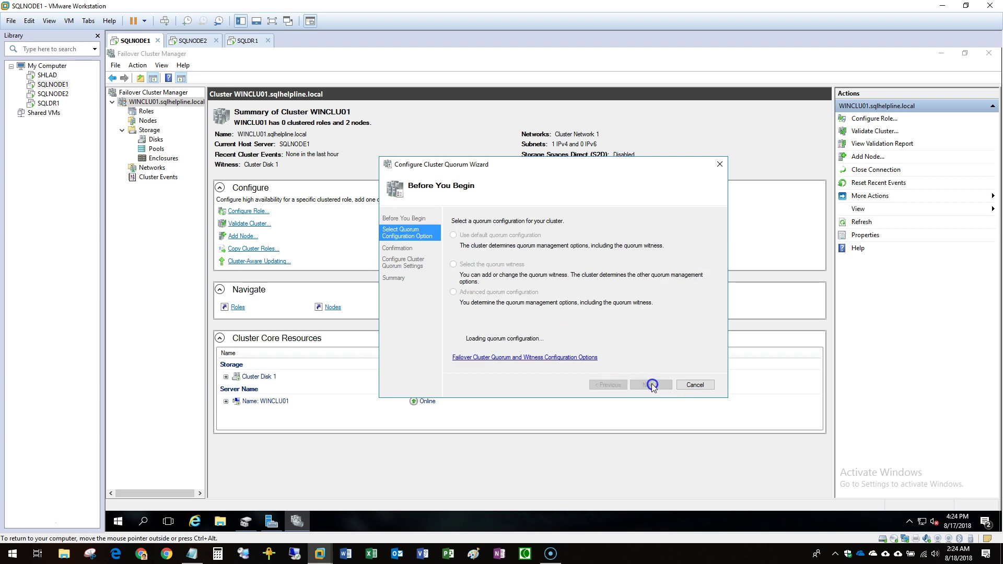
pyautogui.click(473, 293)
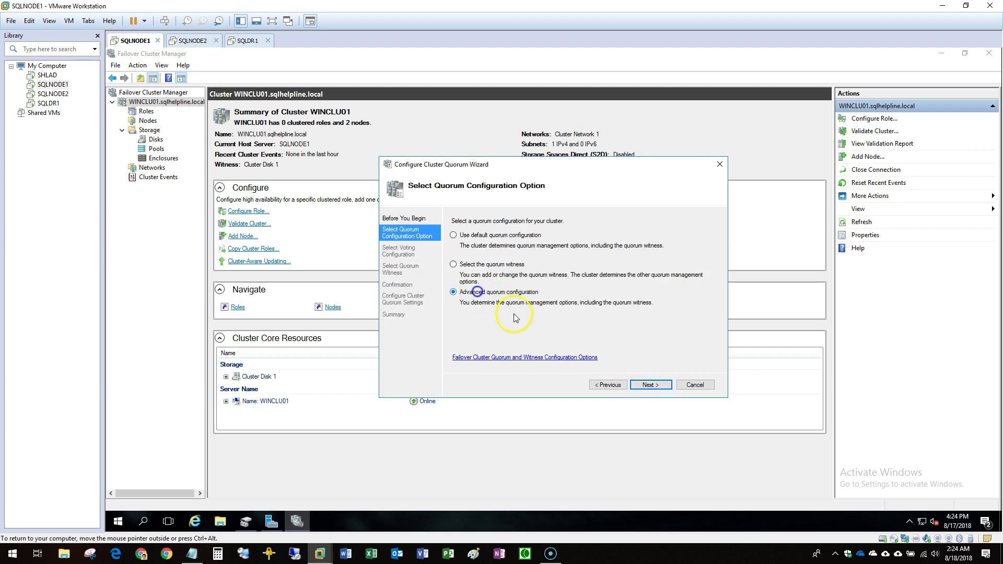
pyautogui.click(649, 385)
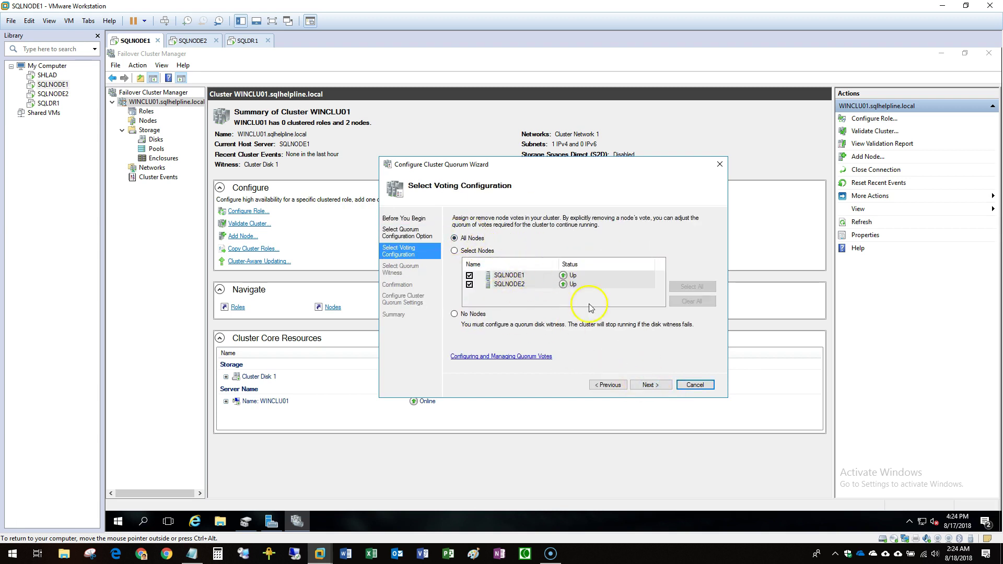
pyautogui.click(650, 385)
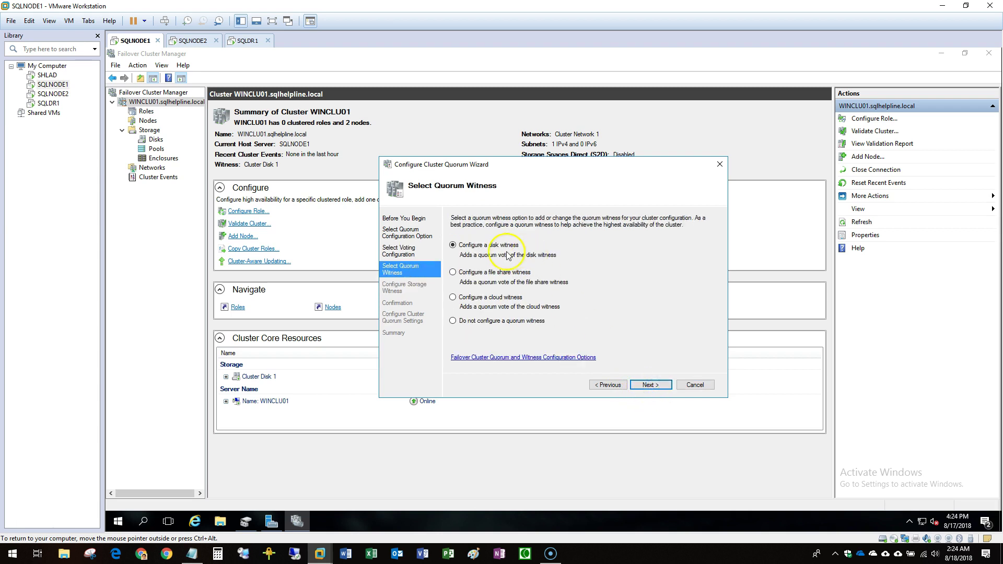
pyautogui.click(506, 321)
pyautogui.click(648, 385)
pyautogui.click(649, 386)
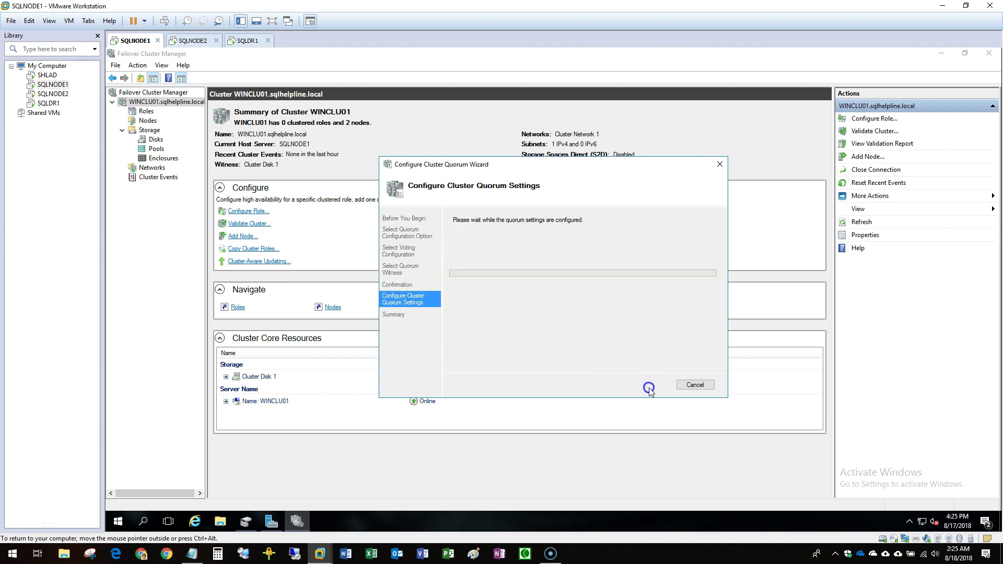
pyautogui.click(695, 385)
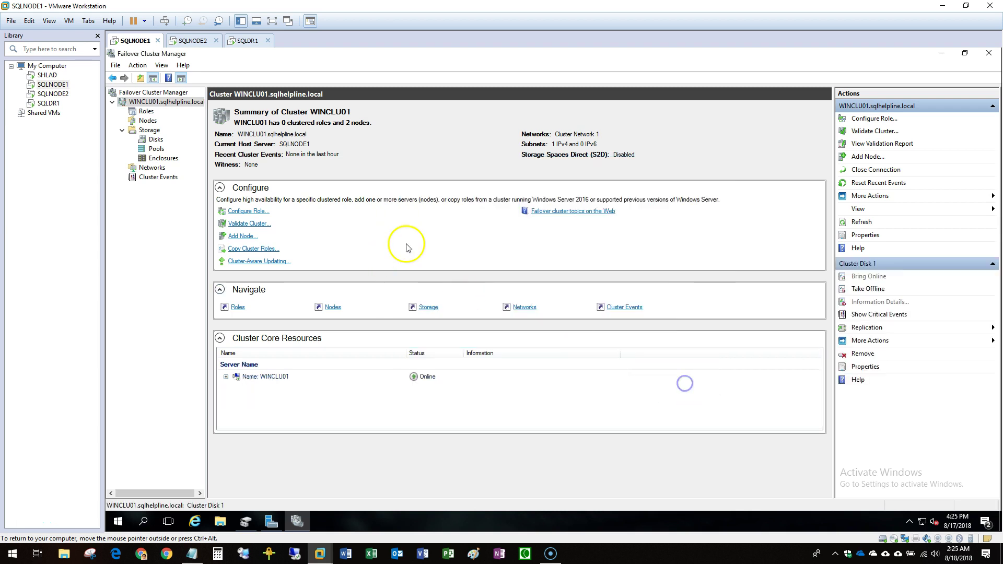
# Browse WINCLU01's Roles, Nodes (SQLNODE2) and Disks in the tree.
pyautogui.click(147, 111)
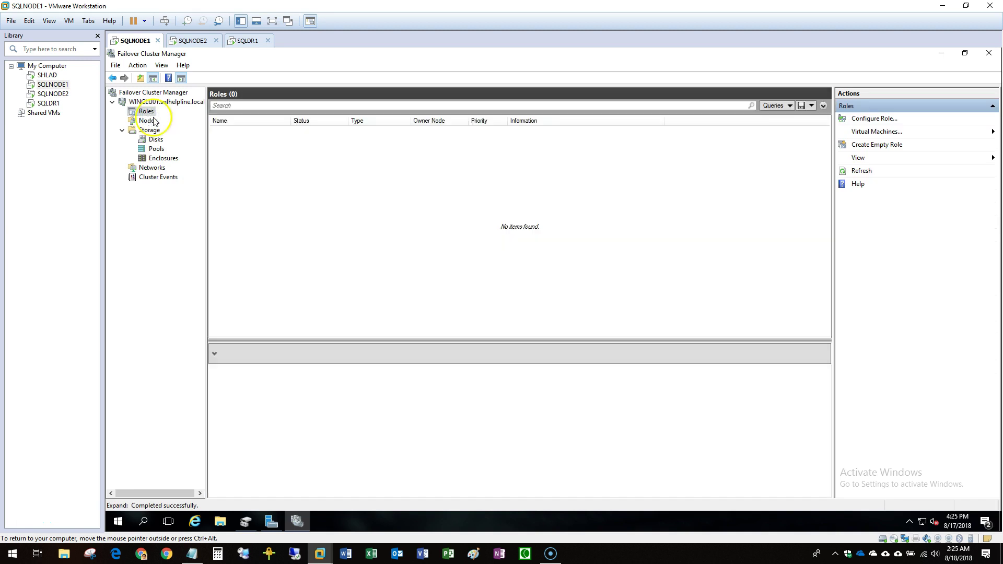
pyautogui.click(148, 120)
pyautogui.click(255, 144)
pyautogui.click(160, 140)
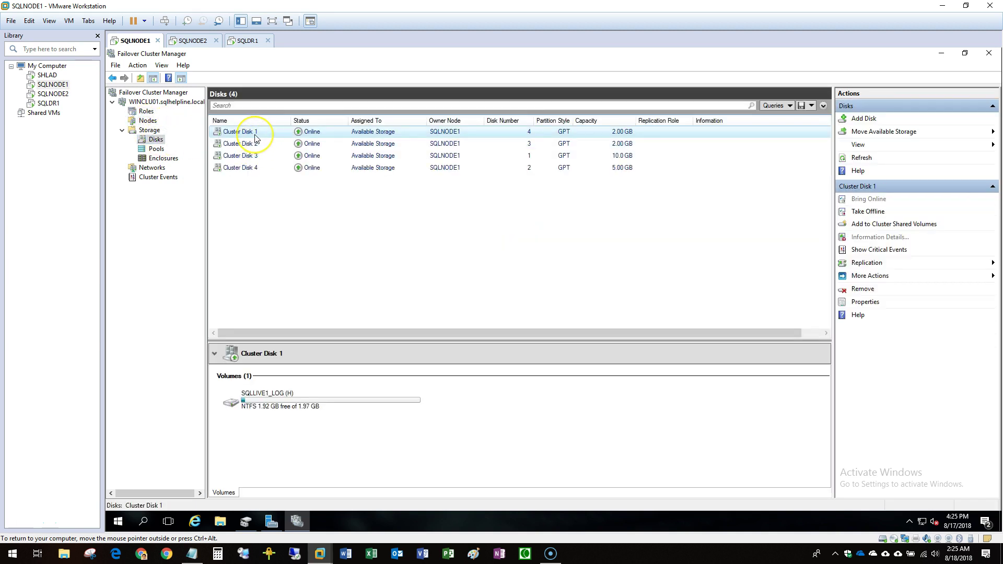
pyautogui.click(144, 112)
pyautogui.click(132, 116)
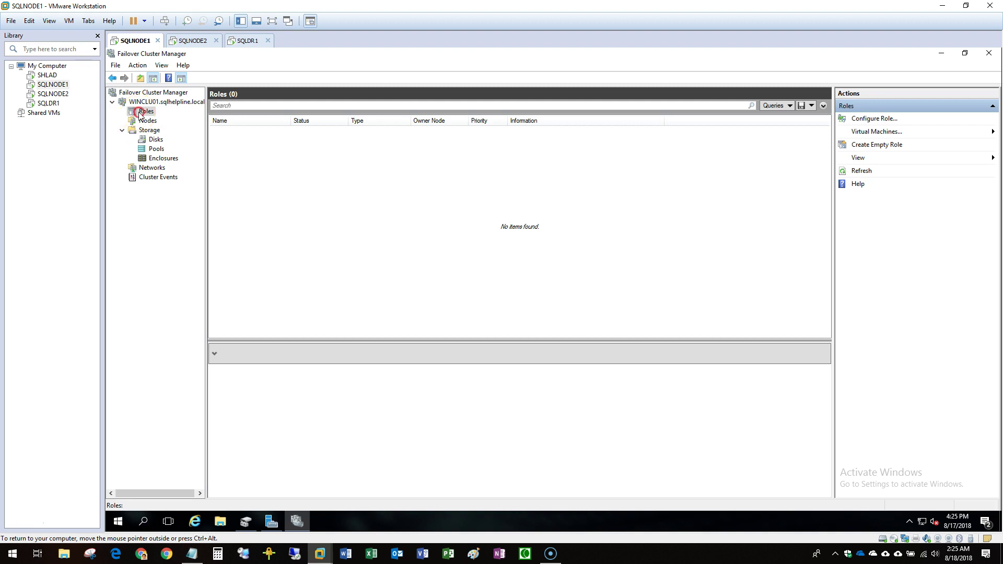
# Create an empty clustered role from the Roles menu and select the resulting New Role.
pyautogui.rightClick(139, 114)
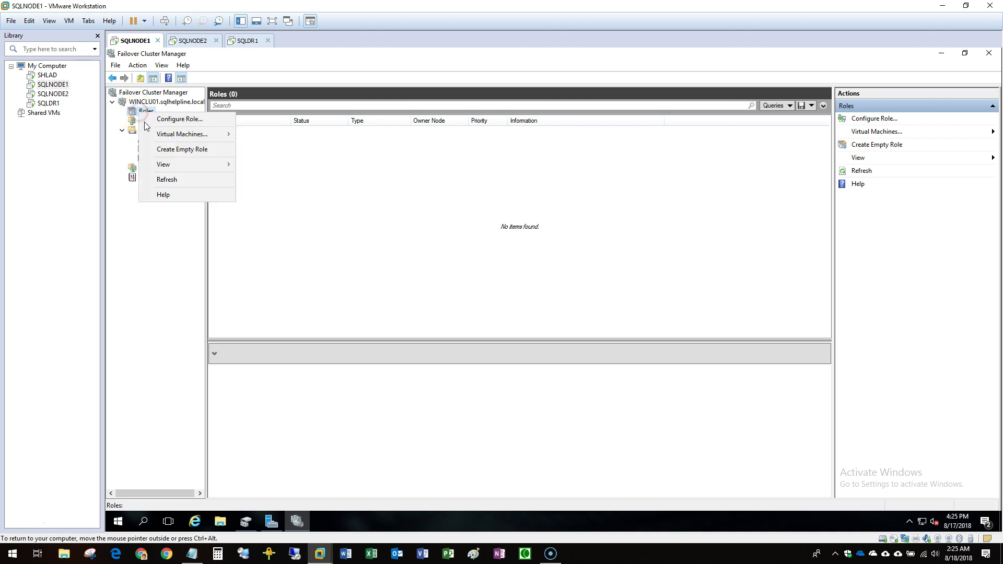
pyautogui.click(159, 150)
pyautogui.click(246, 136)
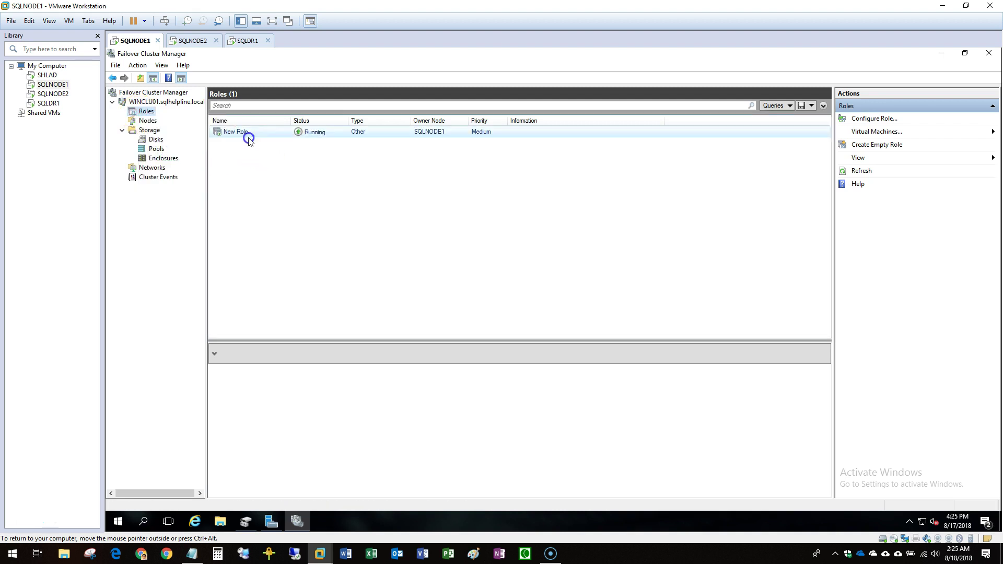
pyautogui.rightClick(248, 140)
# In New Role's properties, name it SQLLIVE1 and tick SQLNODE1 and SQLNODE2 as preferred owners.
pyautogui.click(311, 278)
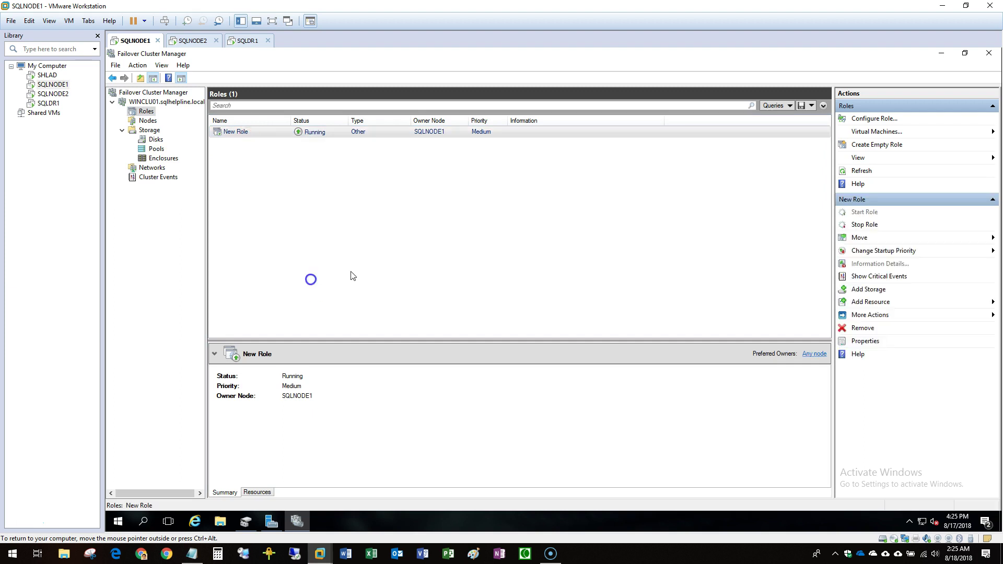
pyautogui.moveTo(528, 228); pyautogui.dragTo(462, 224)
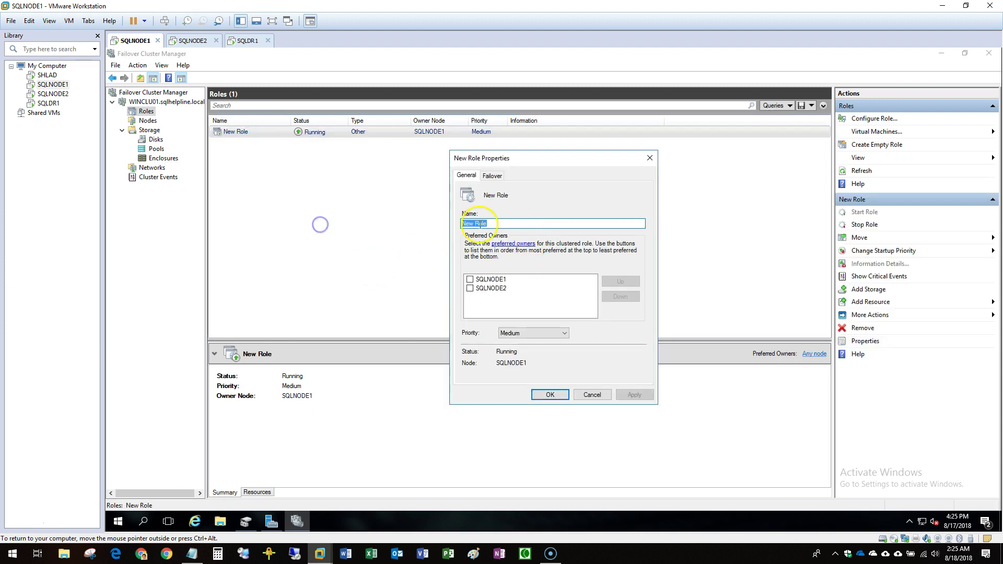
pyautogui.write('SQLLIVE1')
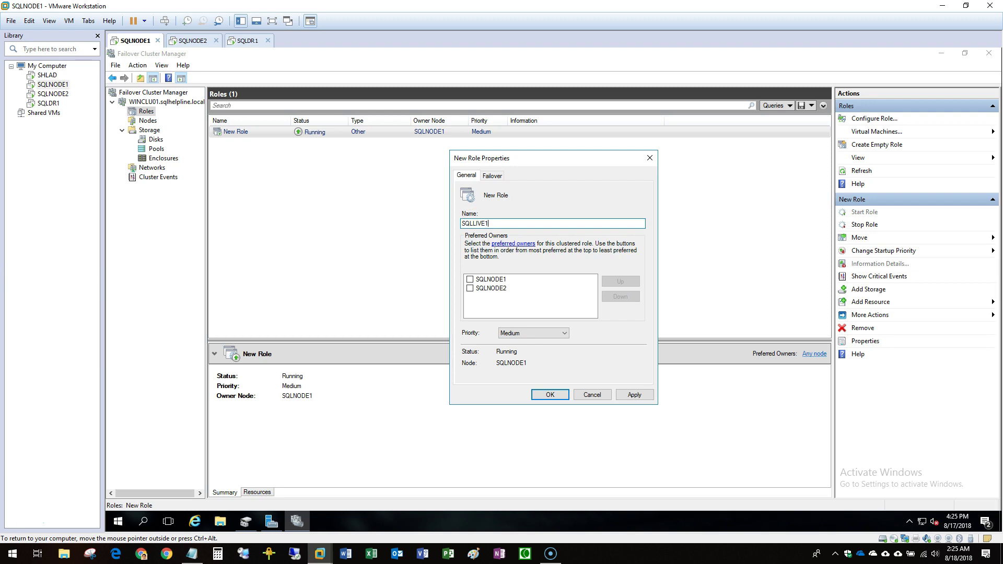
pyautogui.click(471, 280)
pyautogui.click(470, 288)
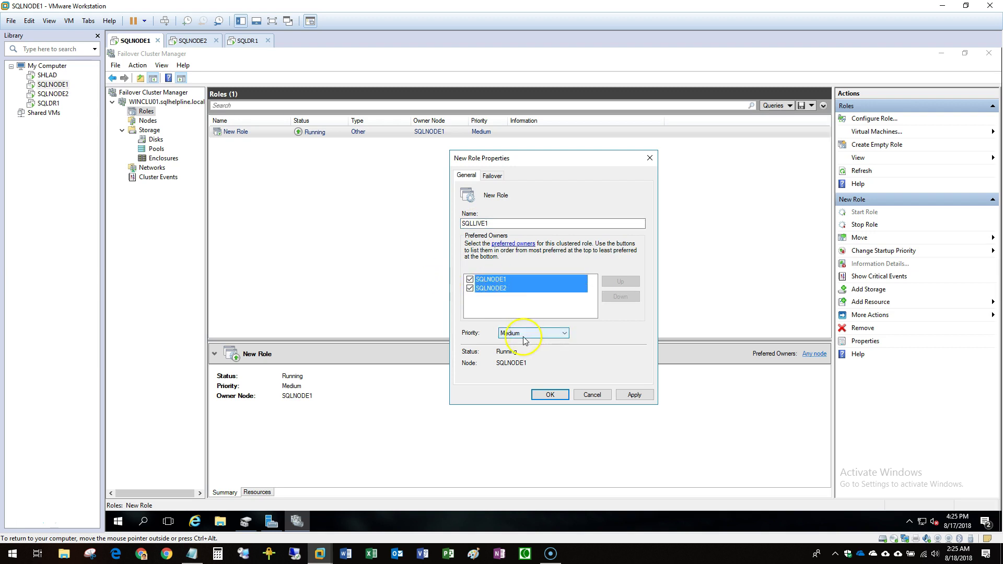
pyautogui.click(552, 395)
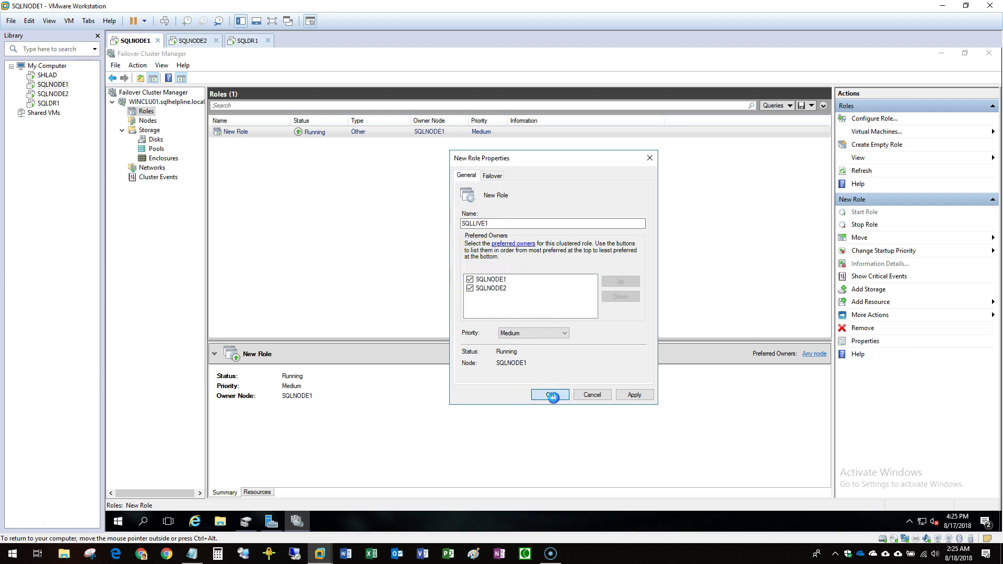
pyautogui.click(155, 140)
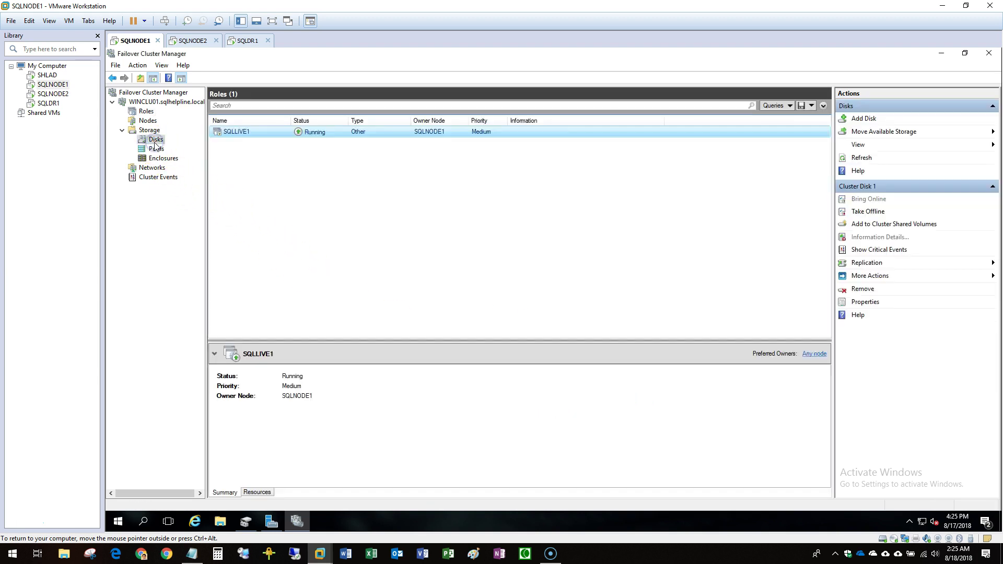
# Refresh the cluster disks list under Storage > Disks.
pyautogui.rightClick(240, 133)
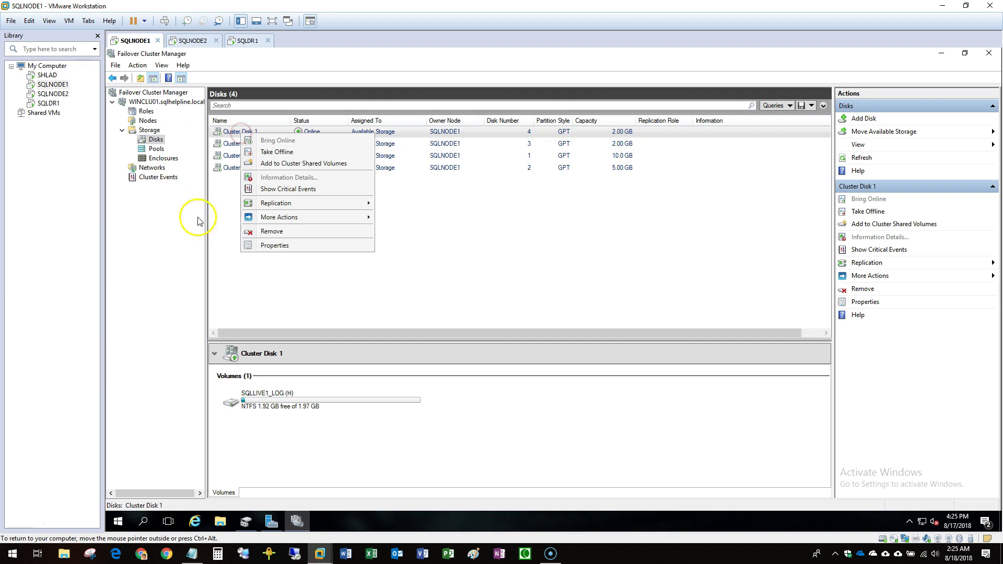
pyautogui.moveTo(284, 218)
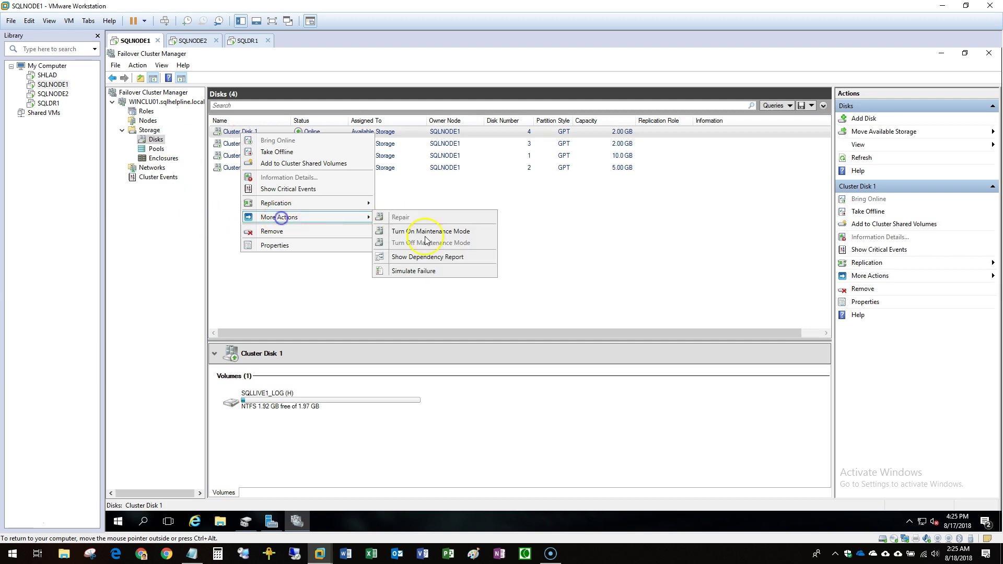
pyautogui.click(325, 294)
pyautogui.rightClick(150, 139)
pyautogui.click(187, 196)
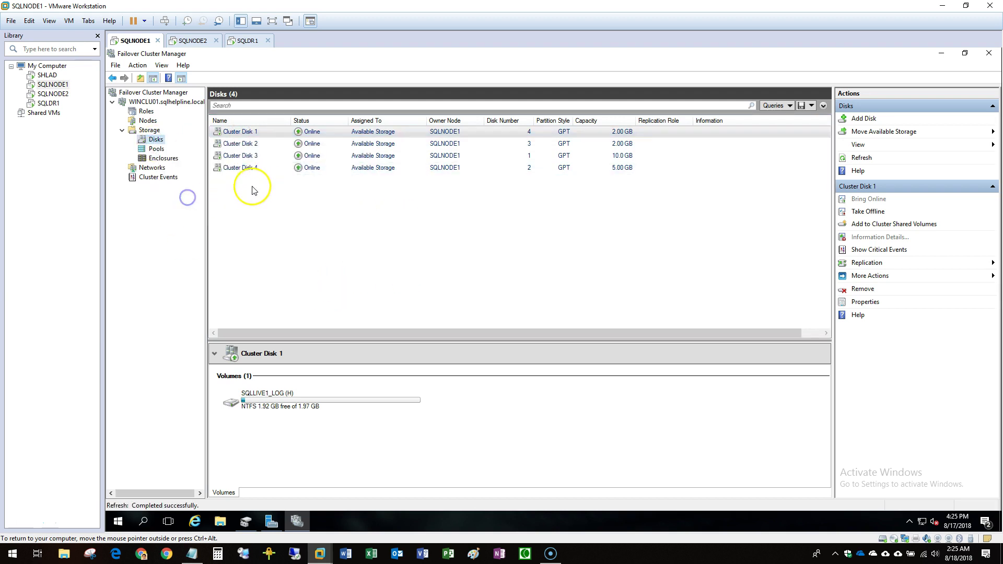
# Assign Cluster Disk 1 and Cluster Disk 2 to the SQLLIVE1 role.
pyautogui.rightClick(250, 134)
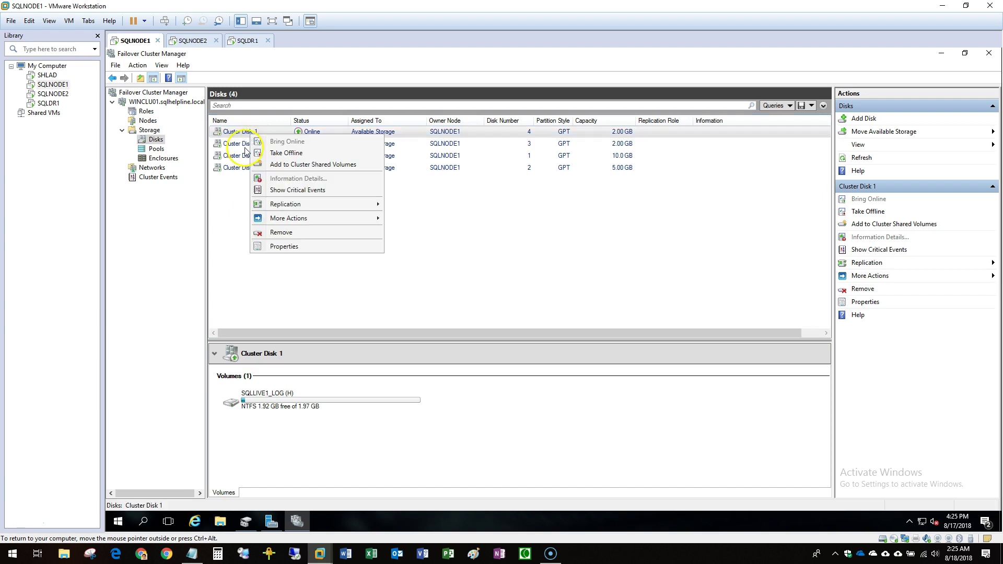
pyautogui.moveTo(280, 220)
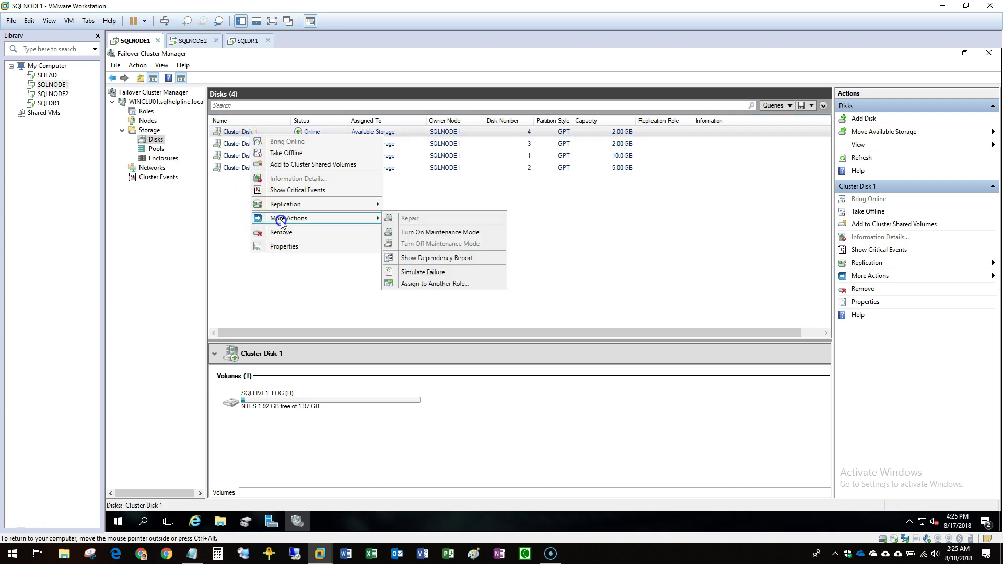
pyautogui.click(435, 284)
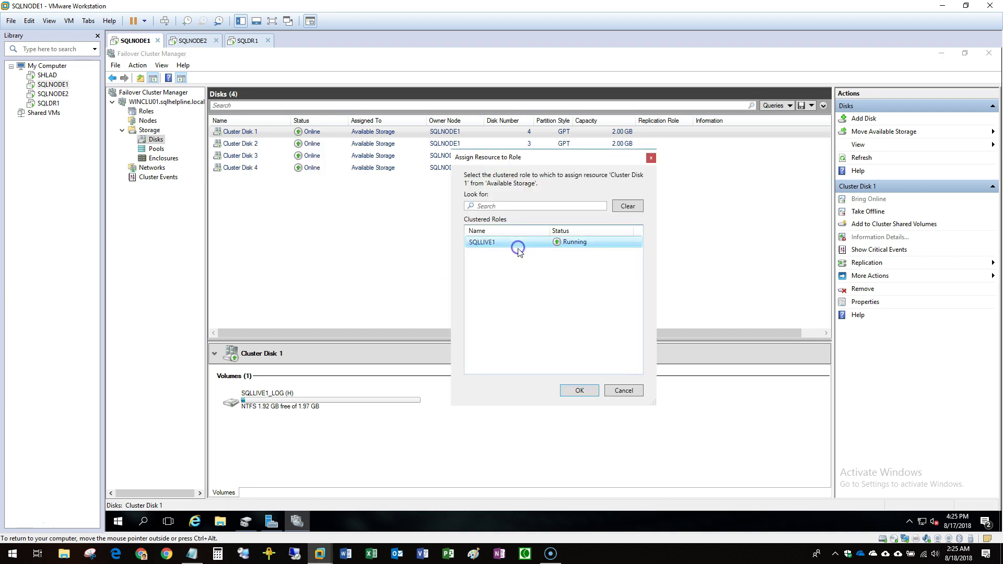
pyautogui.click(579, 392)
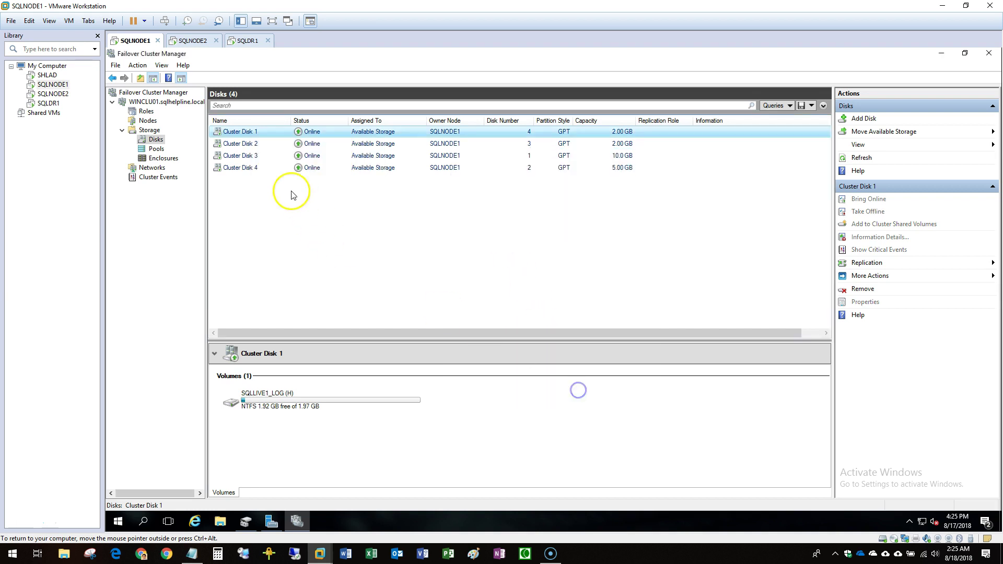
pyautogui.rightClick(245, 146)
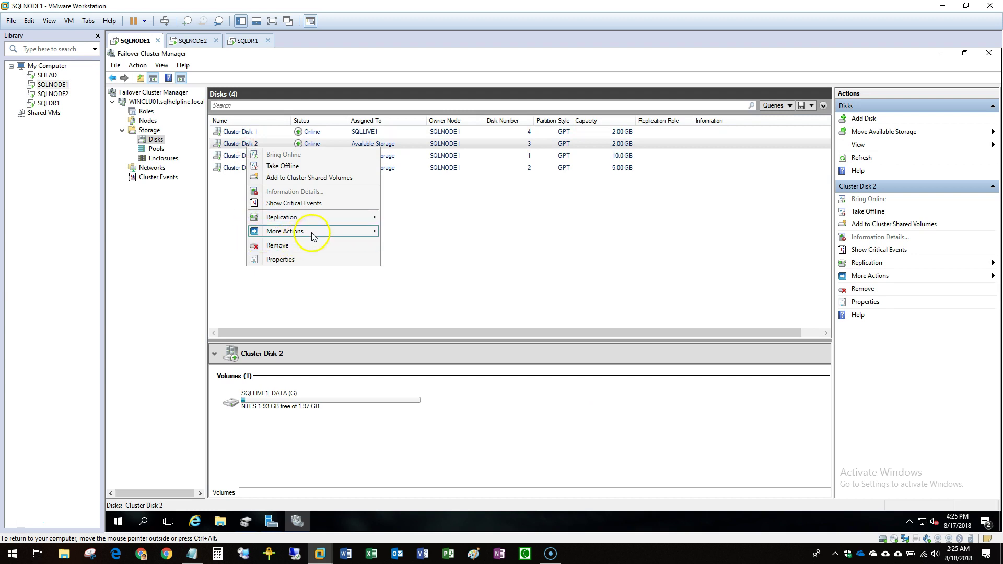
pyautogui.moveTo(312, 232)
pyautogui.click(439, 297)
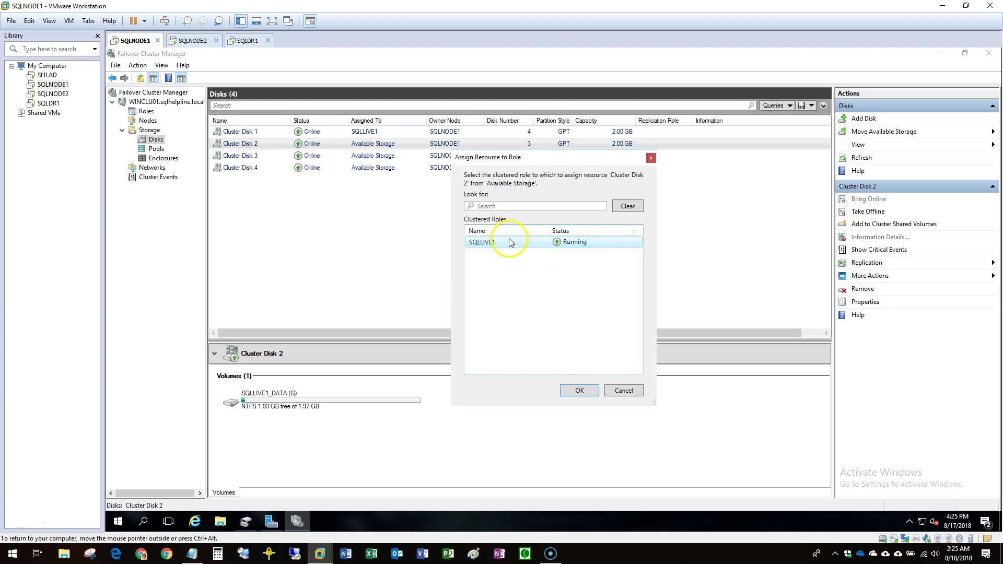
pyautogui.click(583, 390)
# Assign Cluster Disk 3 and Cluster Disk 4 to the SQLLIVE1 role.
pyautogui.click(251, 155)
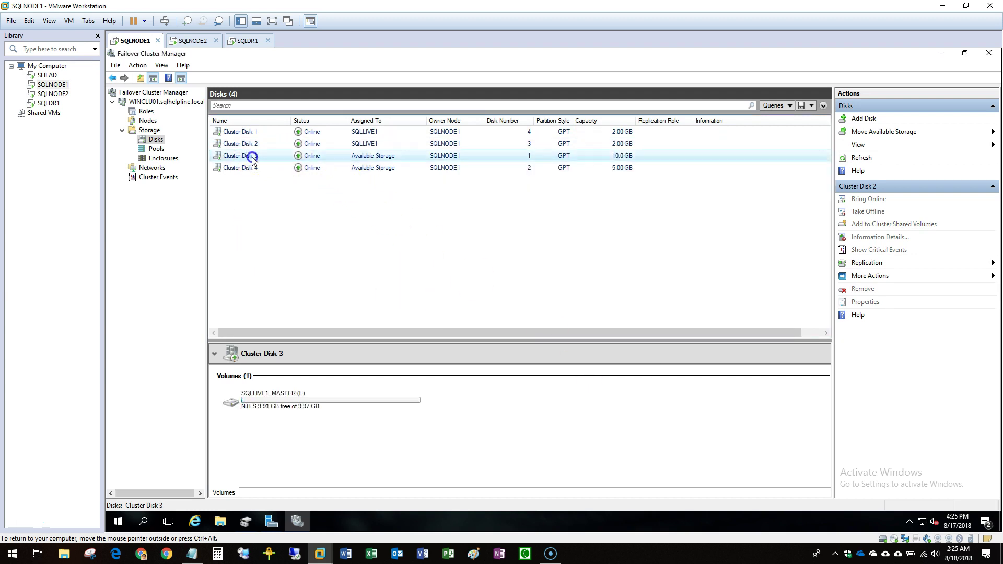
pyautogui.rightClick(251, 157)
pyautogui.moveTo(340, 239)
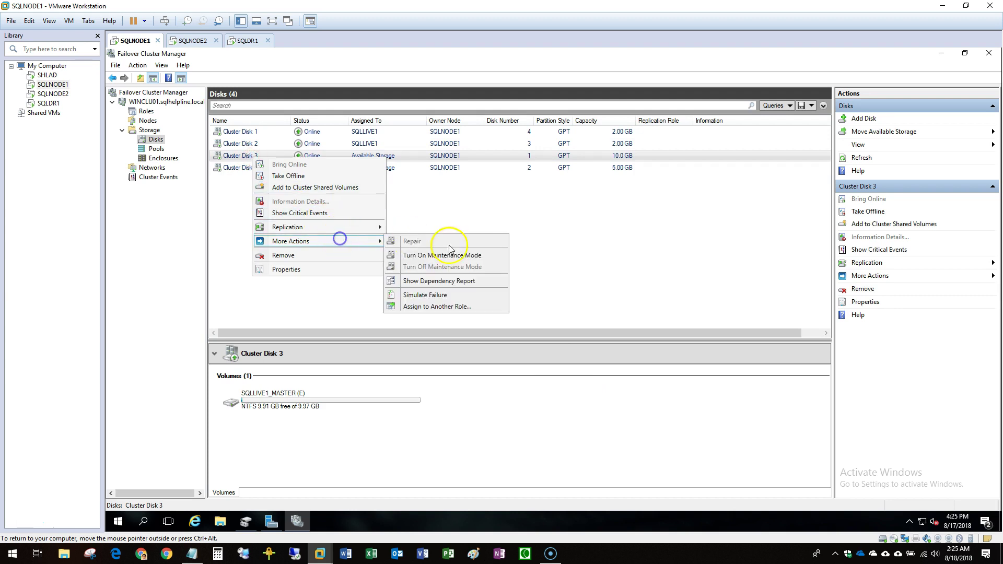
pyautogui.click(444, 301)
pyautogui.click(499, 244)
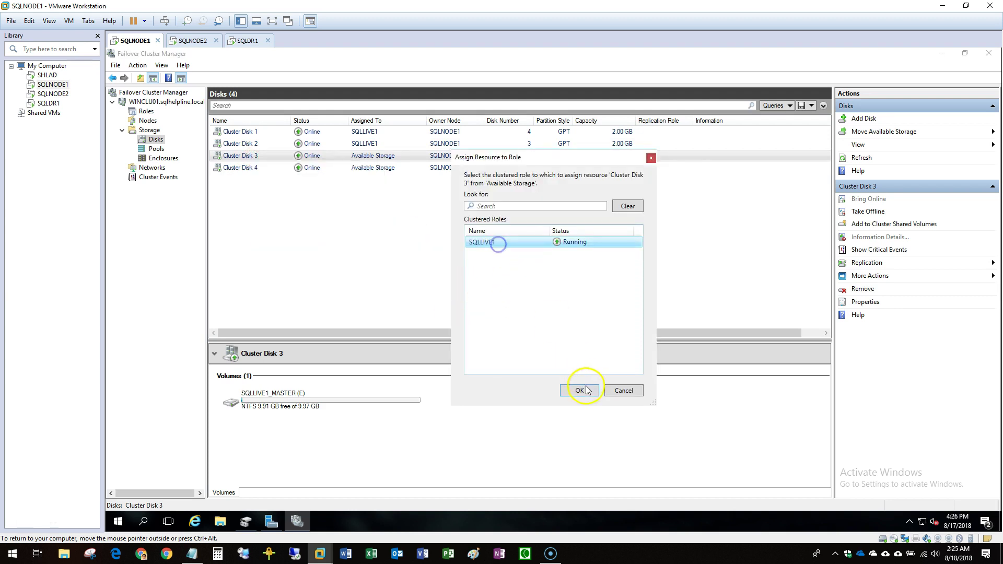
pyautogui.click(580, 390)
pyautogui.rightClick(247, 168)
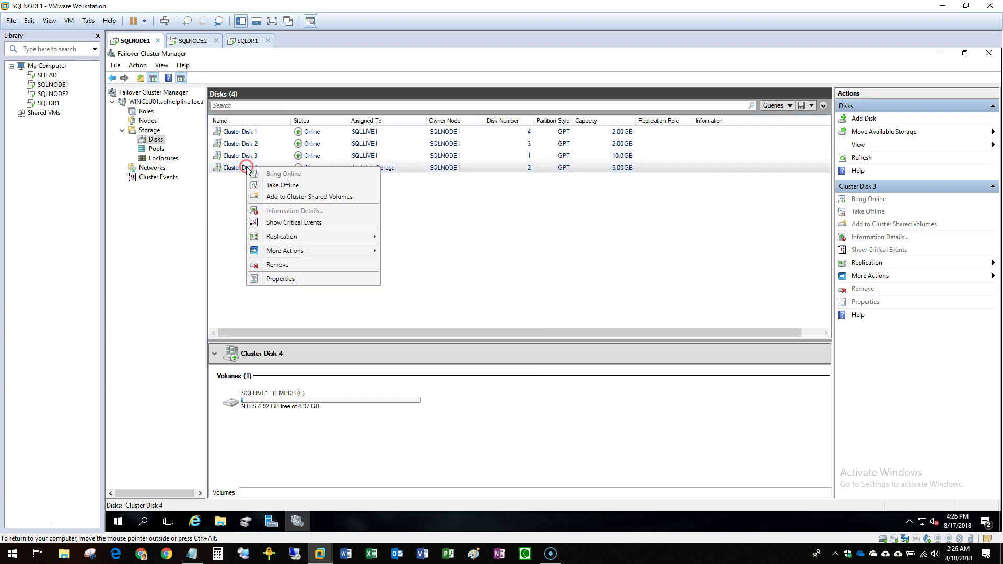
pyautogui.moveTo(298, 251)
pyautogui.click(443, 321)
pyautogui.click(579, 390)
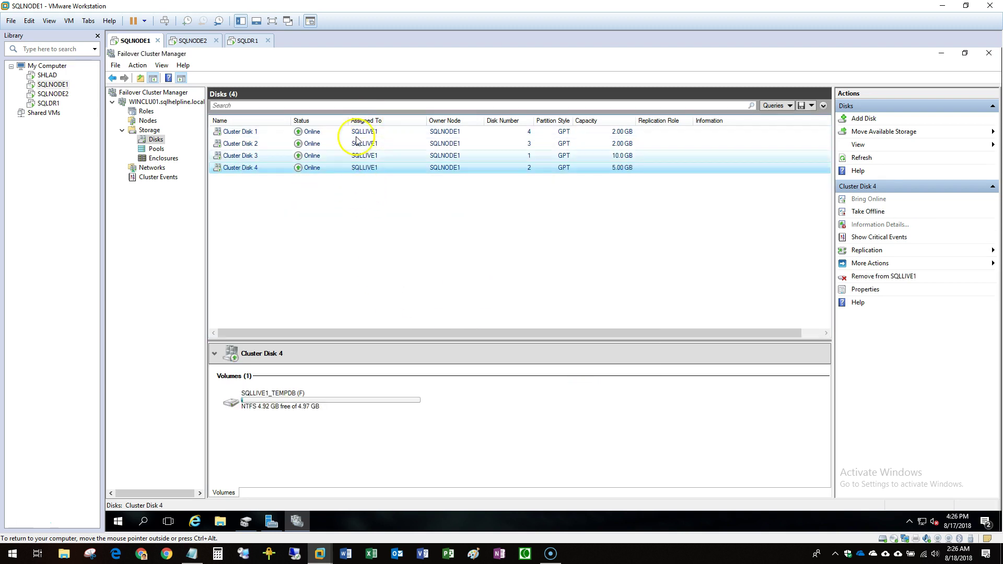
# Show the SQLLIVE1 role's resources in an enlarged details pane.
pyautogui.click(146, 111)
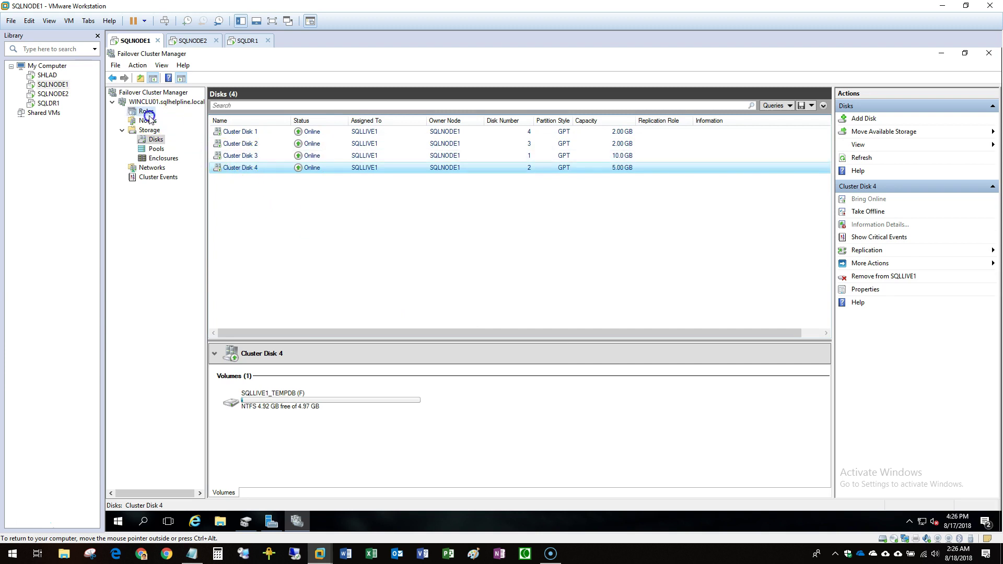
pyautogui.click(231, 131)
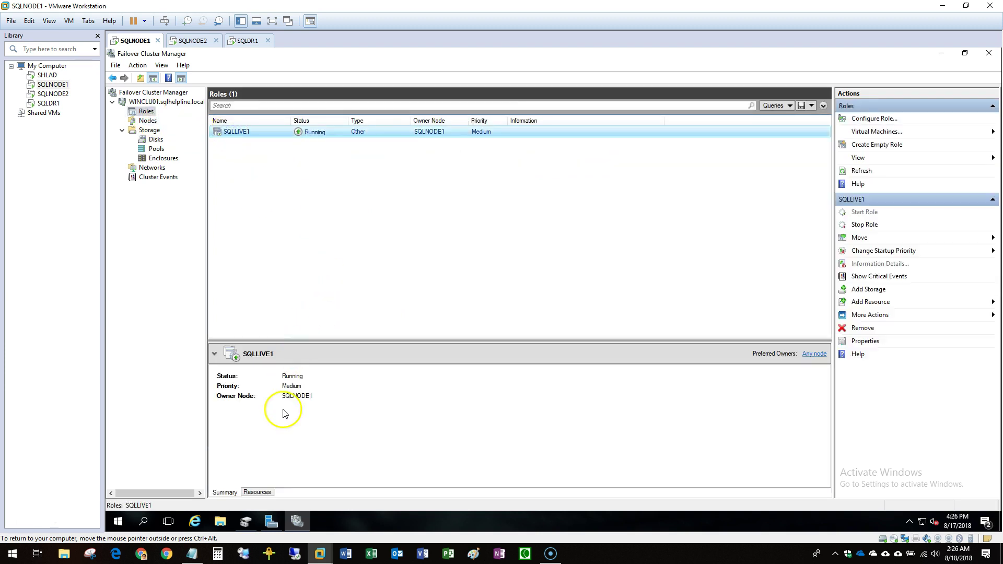
pyautogui.click(258, 493)
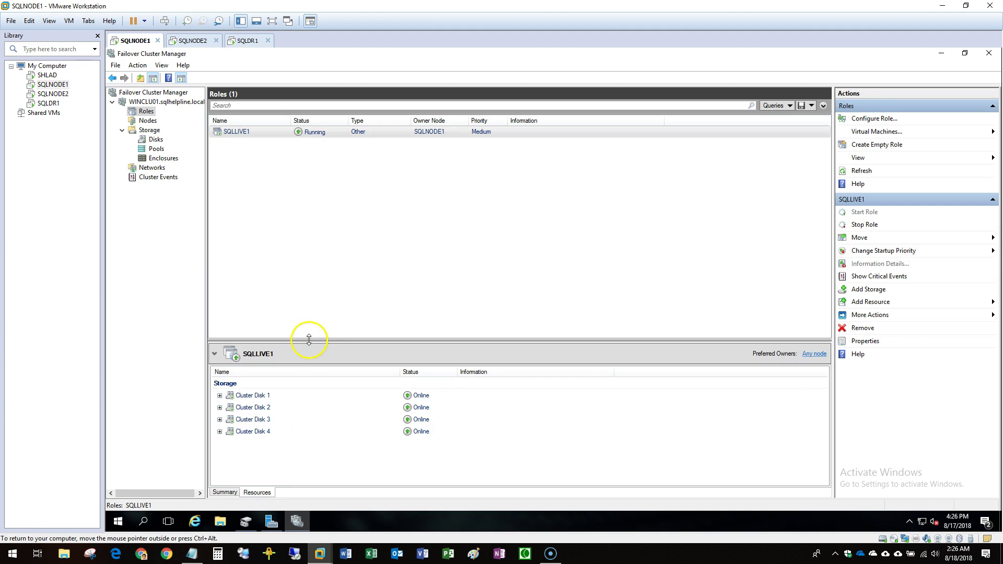
pyautogui.moveTo(309, 340); pyautogui.dragTo(300, 226)
# Expand Cluster Disks 1–4 to reveal their volumes, then switch to the SQLNODE2 VM.
pyautogui.click(220, 318)
pyautogui.click(220, 306)
pyautogui.click(220, 294)
pyautogui.click(220, 283)
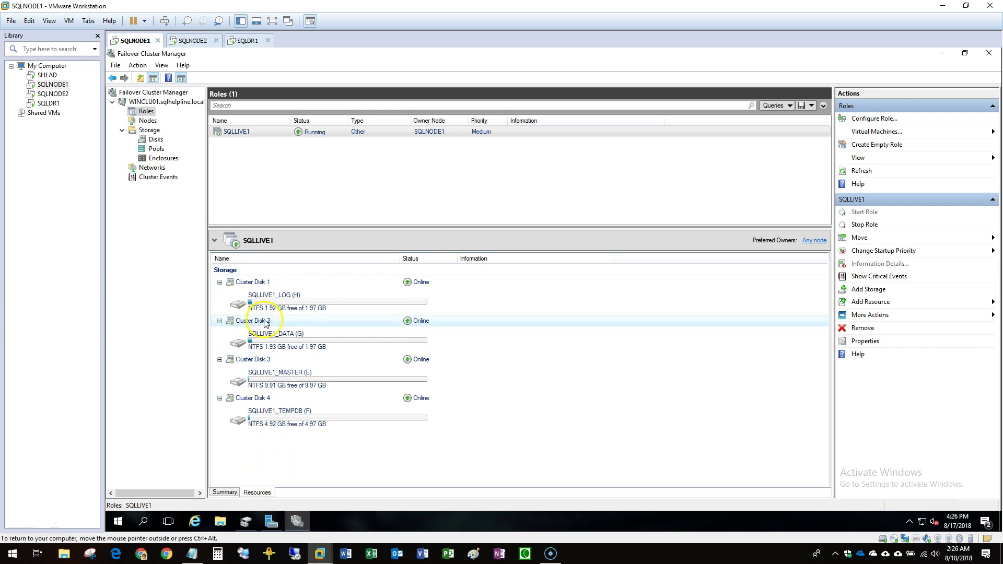
pyautogui.rightClick(219, 133)
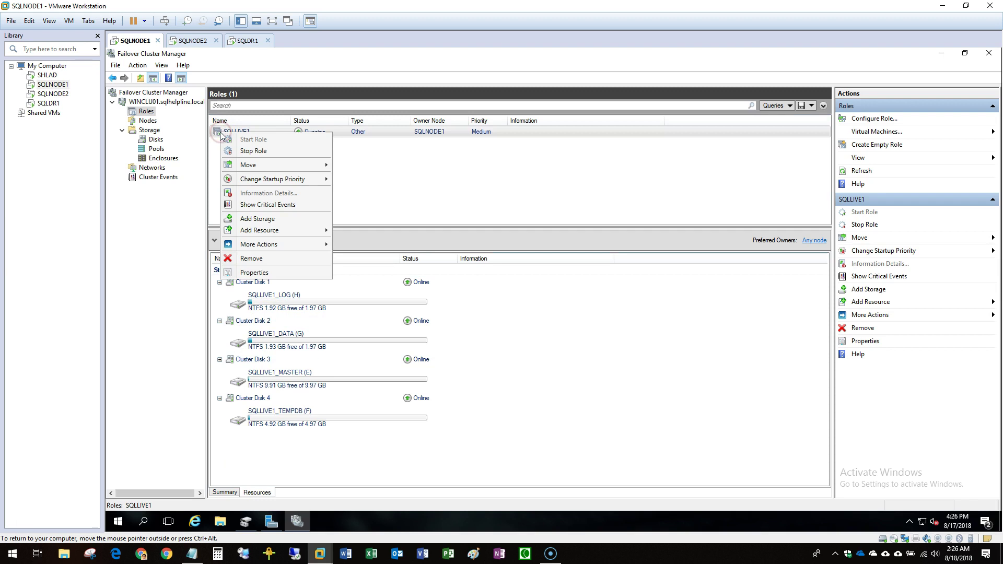
pyautogui.click(53, 94)
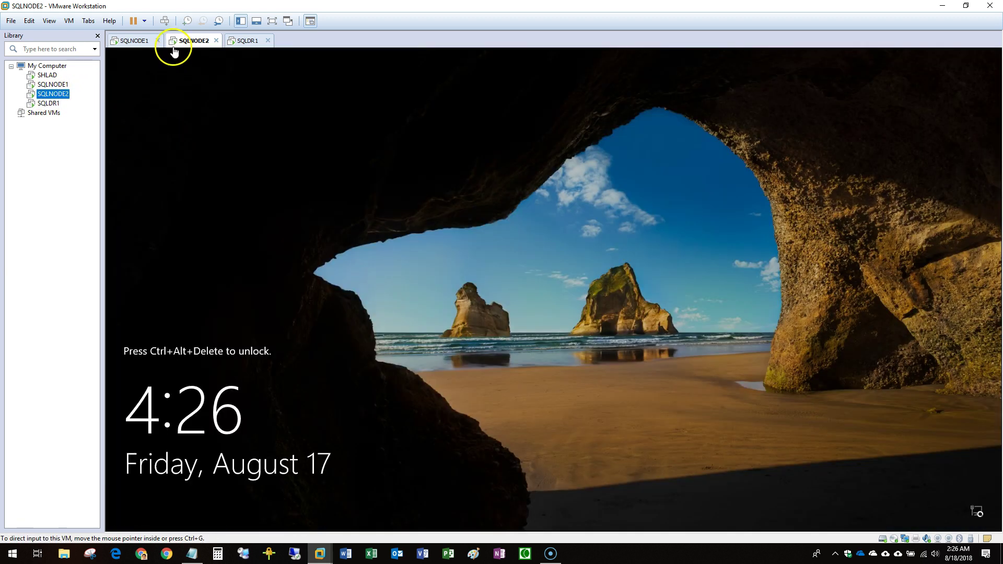
# Sign in to SQLNODE2 as administrator and view its drives under This PC.
pyautogui.click(164, 21)
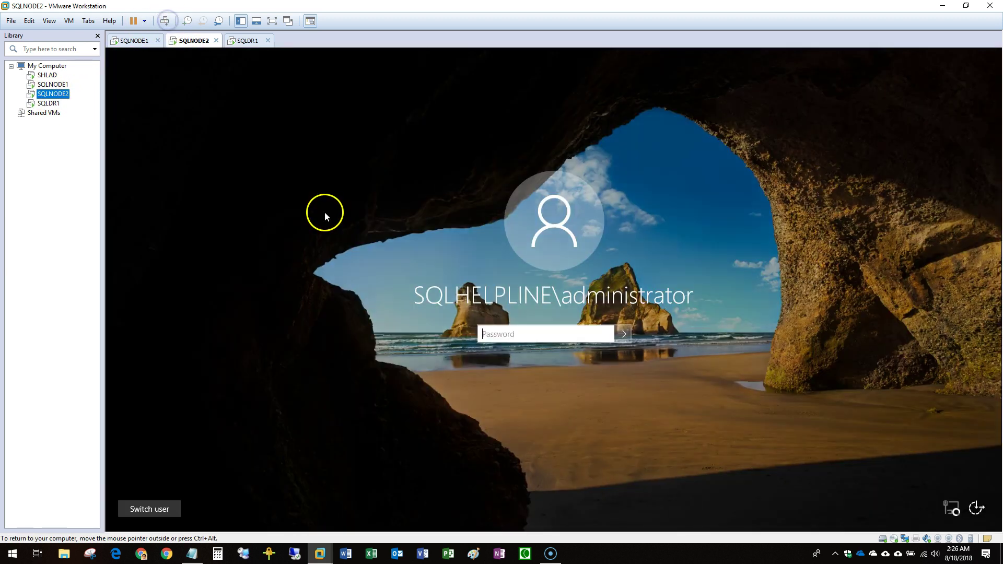
pyautogui.click(520, 338)
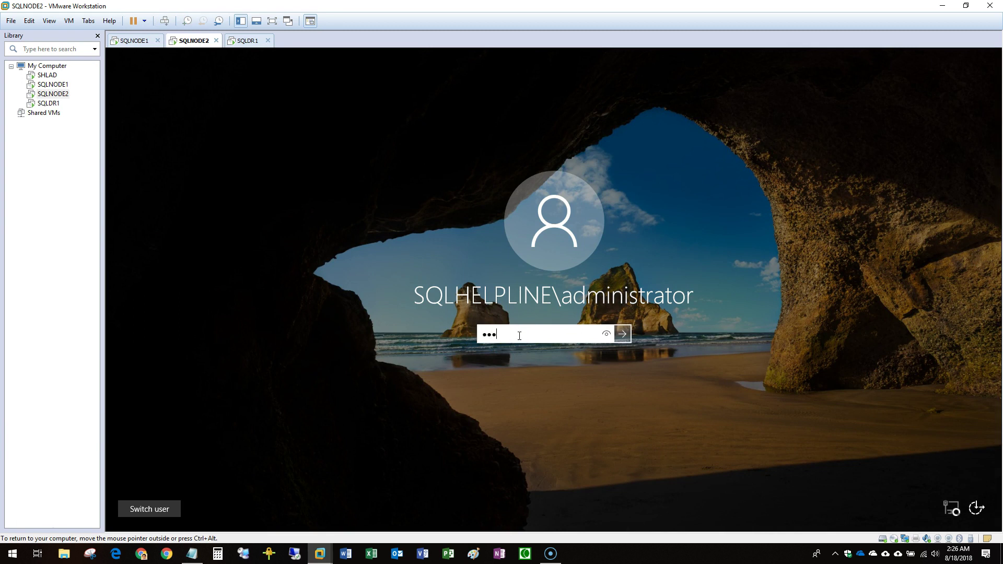
pyautogui.press('Return')
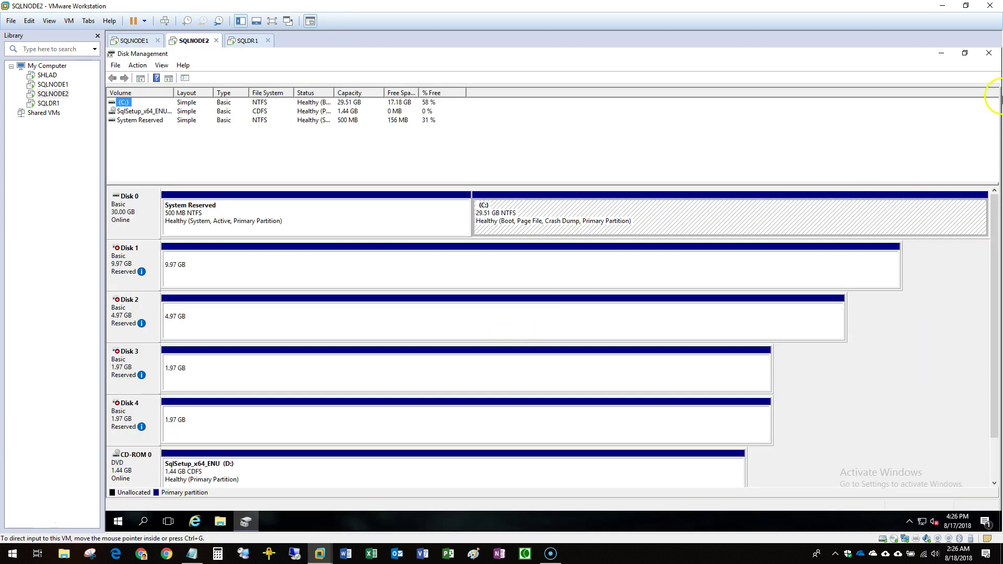
pyautogui.click(943, 52)
pyautogui.click(220, 522)
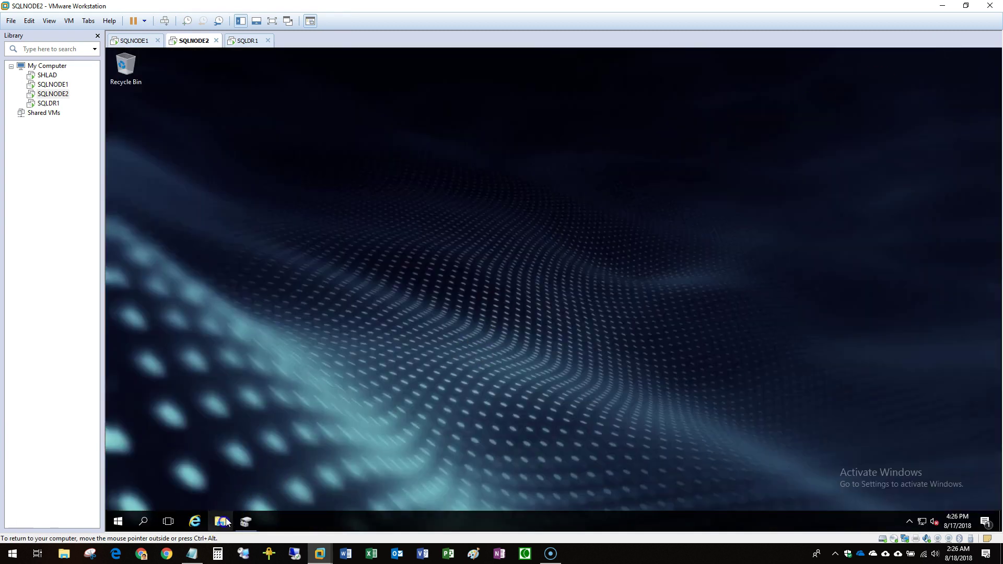
pyautogui.doubleClick(380, 138)
pyautogui.click(141, 171)
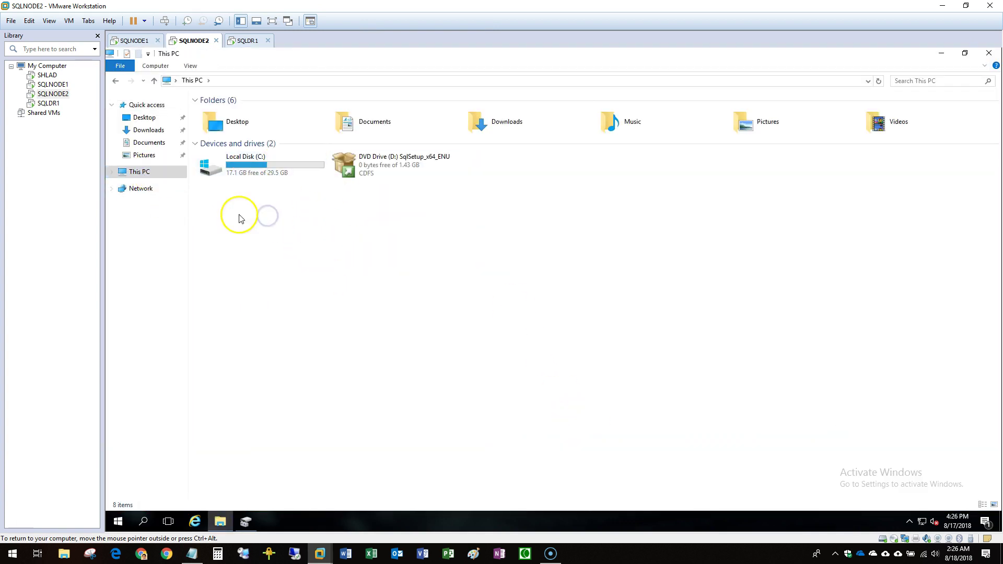
# On SQLNODE1, move the SQLLIVE1 role to node SQLNODE2.
pyautogui.click(53, 84)
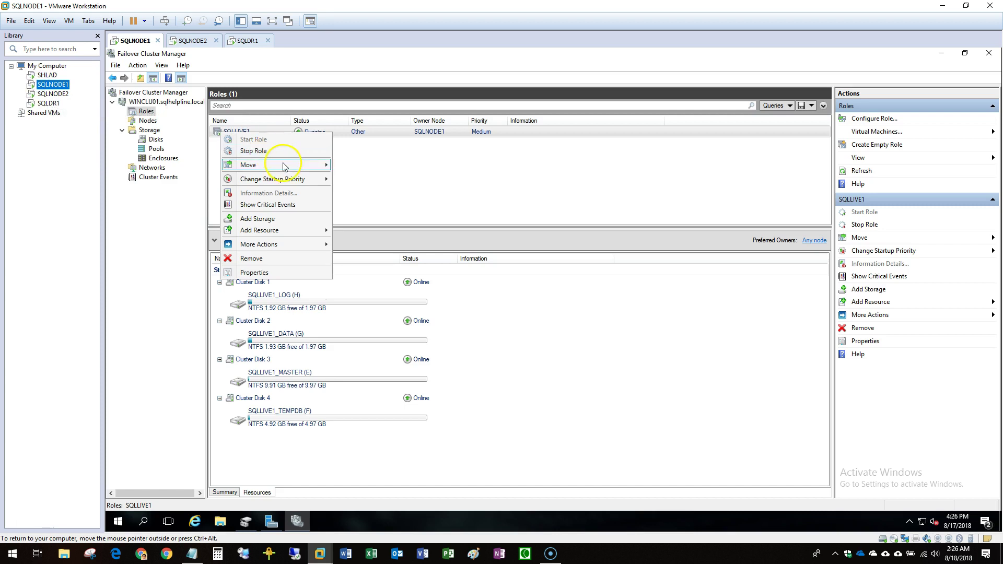
pyautogui.moveTo(283, 166)
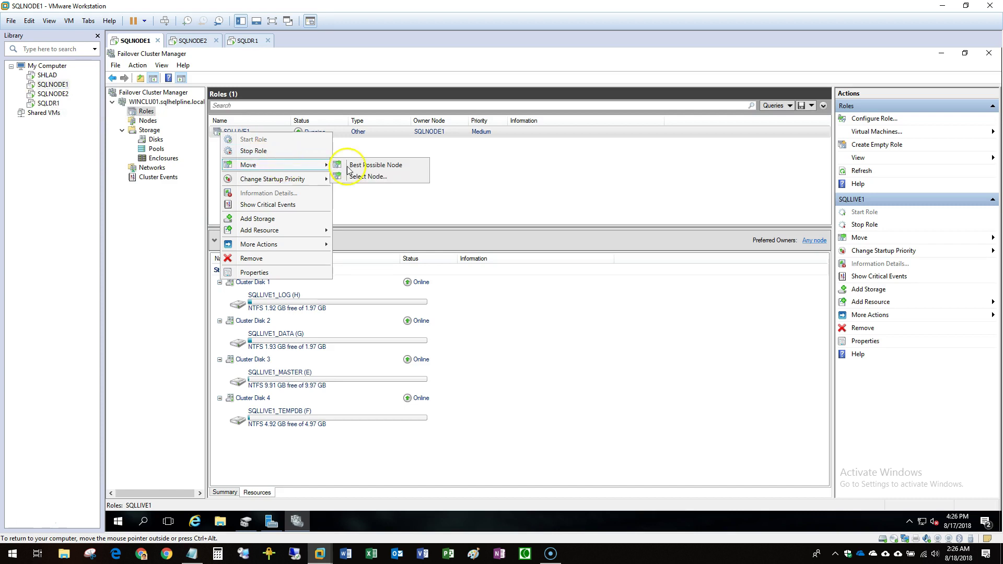
pyautogui.click(361, 176)
pyautogui.click(491, 242)
pyautogui.click(576, 391)
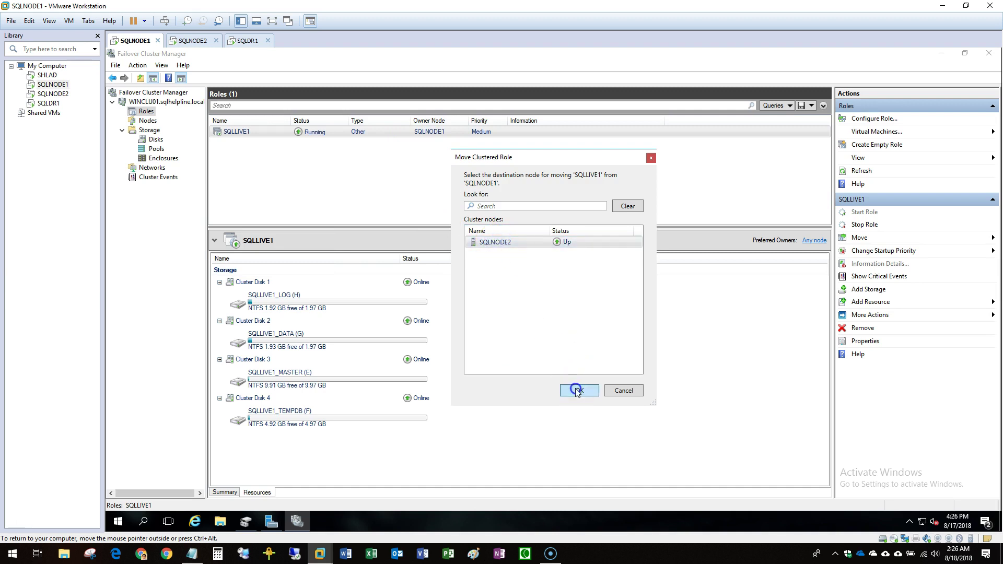
# Confirm the four SQLLIVE1 drives now appear on SQLNODE2, then return to SQLNODE1.
pyautogui.click(52, 93)
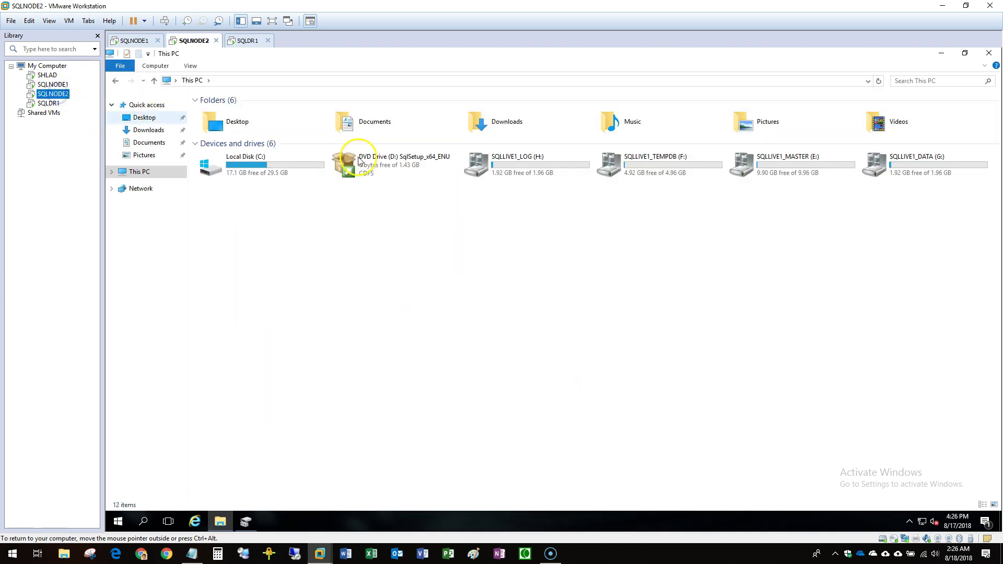
pyautogui.moveTo(467, 269); pyautogui.dragTo(897, 244)
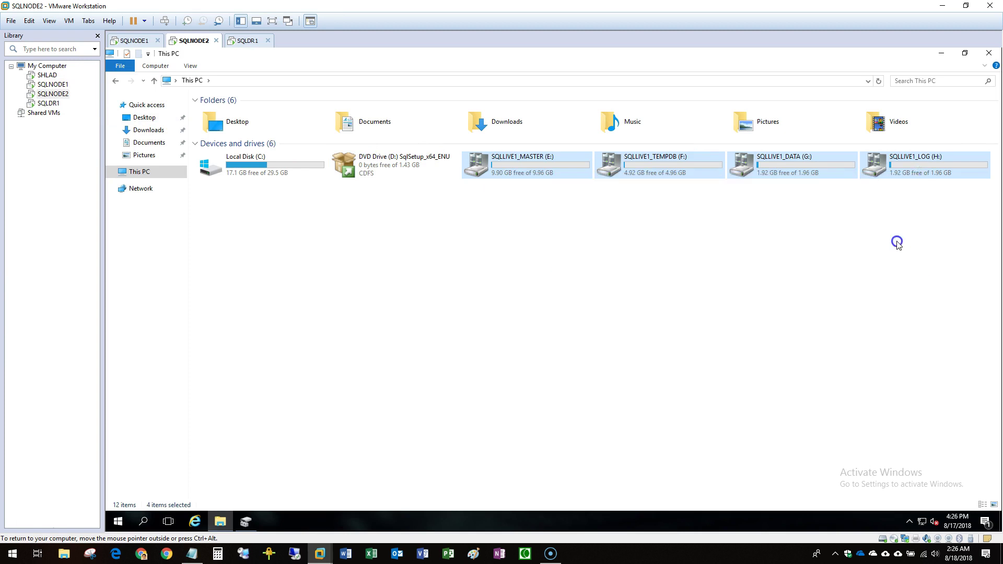
pyautogui.click(897, 244)
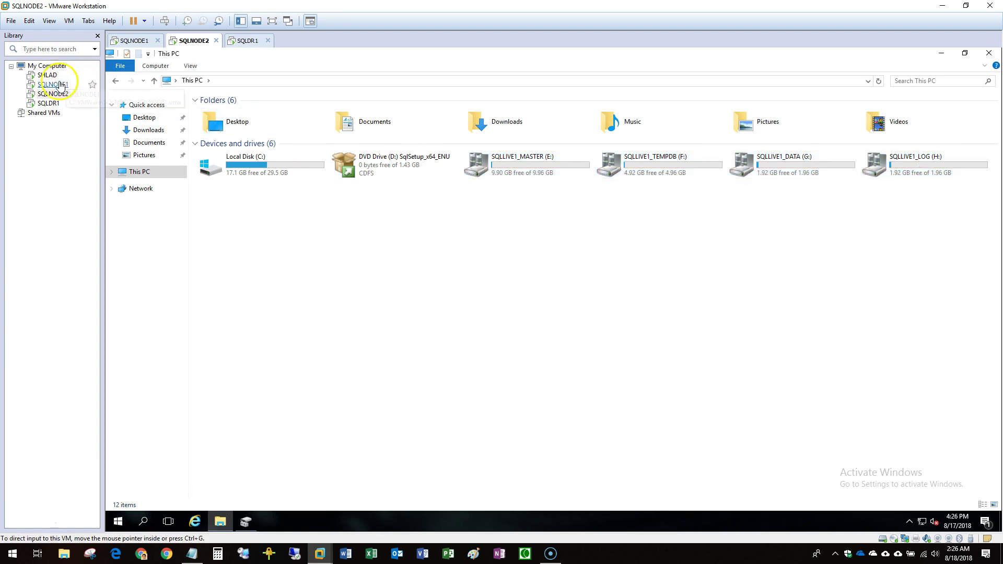
pyautogui.click(57, 85)
pyautogui.rightClick(238, 134)
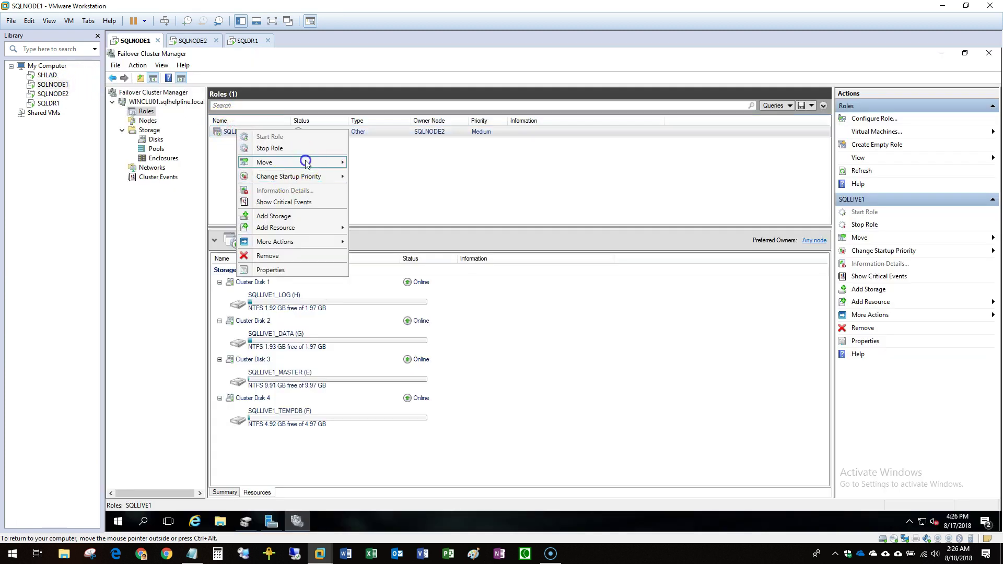
# Move the SQLLIVE1 role back to node SQLNODE1.
pyautogui.moveTo(305, 162)
pyautogui.click(409, 174)
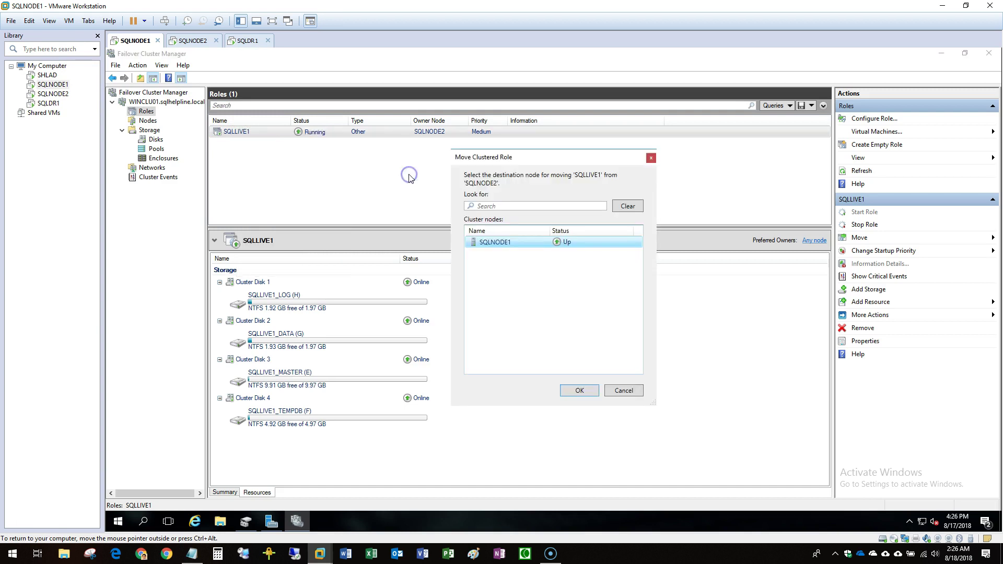
pyautogui.click(524, 244)
pyautogui.click(586, 387)
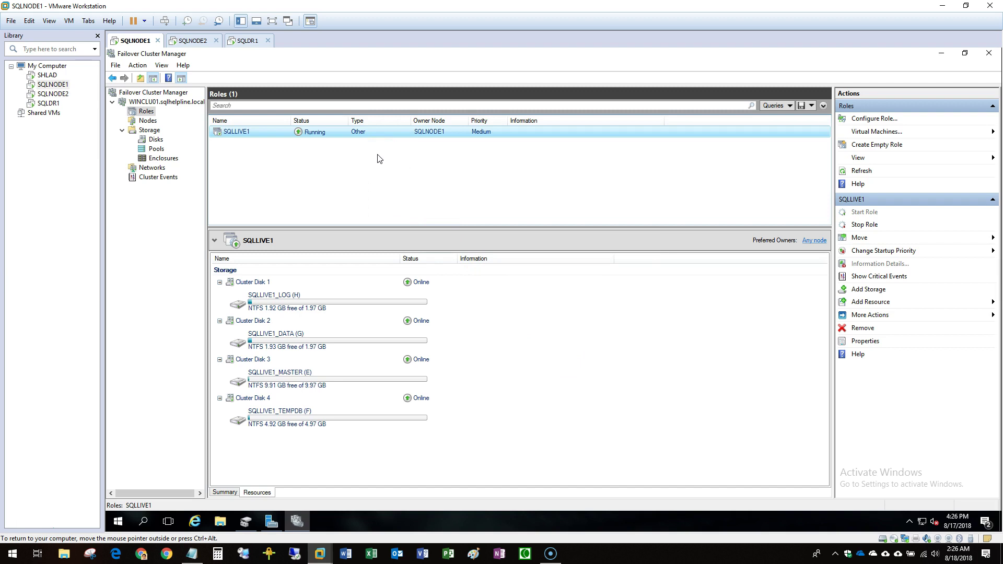
# Run SQL Server setup from the DVD drive on SQLNODE1 via Install or run program.
pyautogui.click(938, 53)
pyautogui.click(220, 521)
pyautogui.click(313, 269)
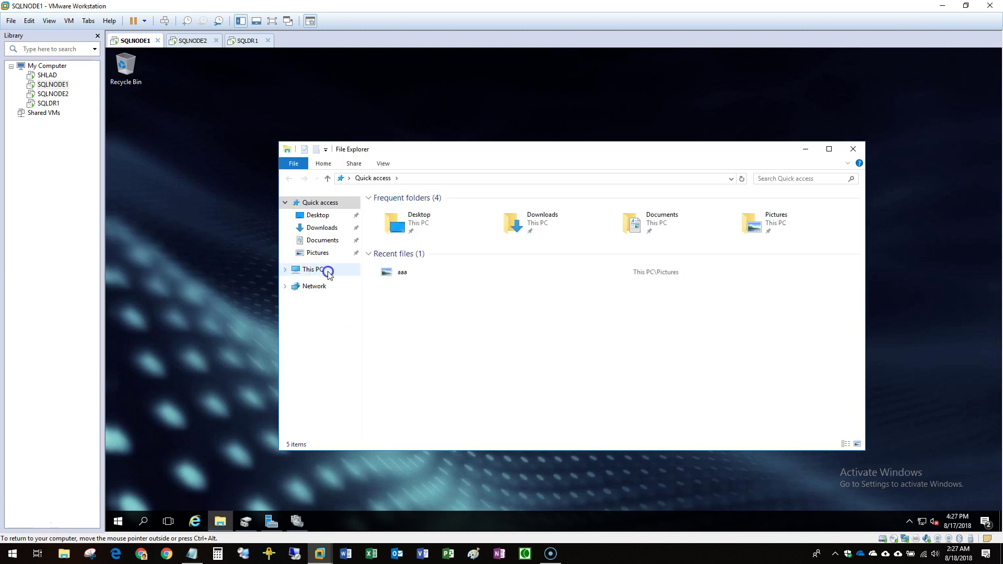
pyautogui.click(570, 289)
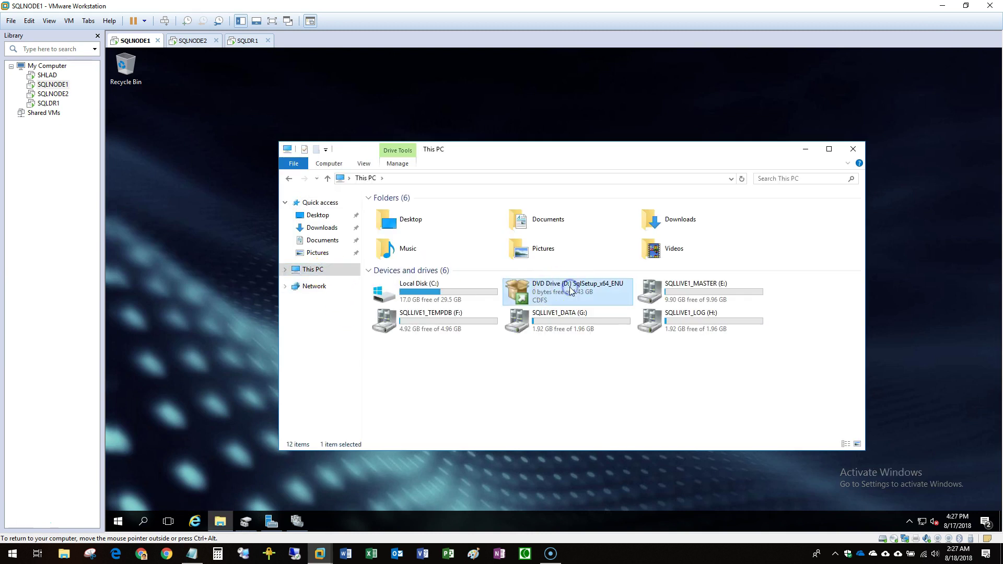
pyautogui.rightClick(570, 289)
pyautogui.click(591, 289)
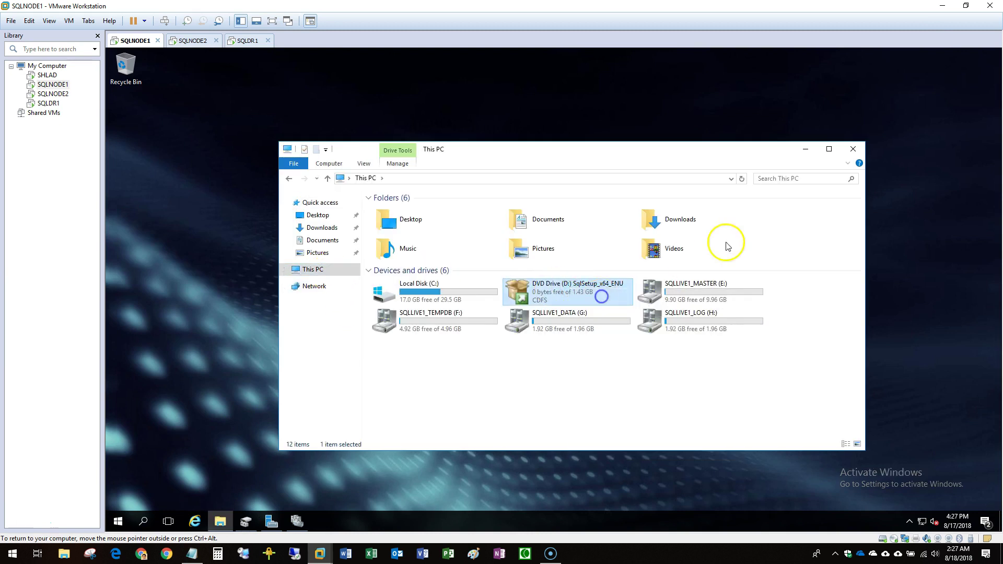
pyautogui.click(807, 151)
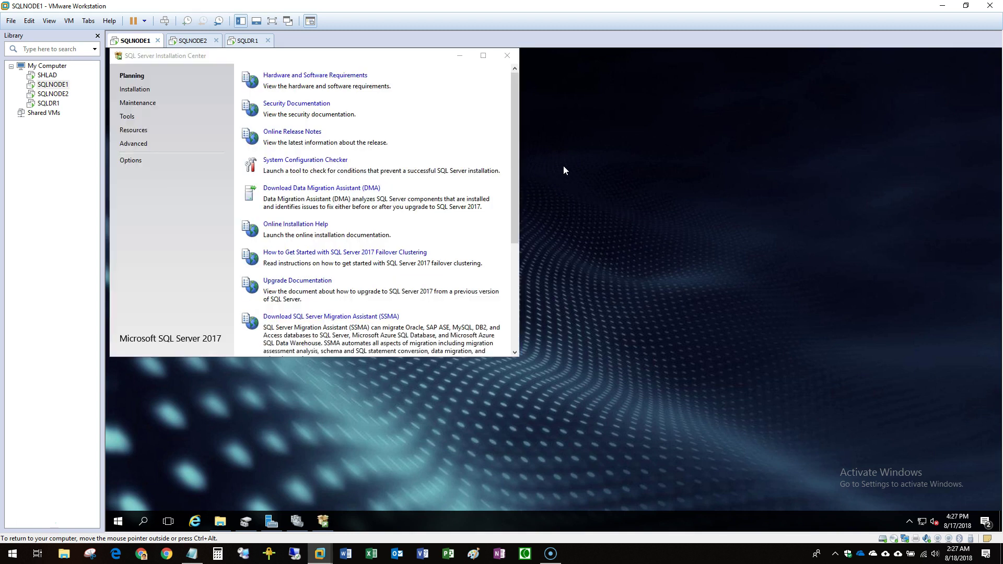
# Start a New SQL Server failover cluster installation and continue past the Product Key page.
pyautogui.click(124, 88)
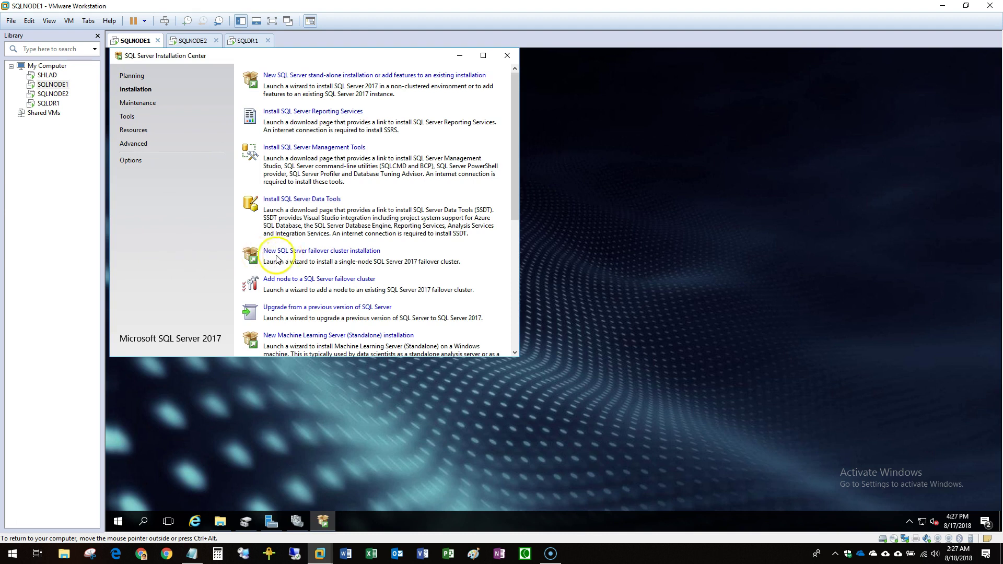
pyautogui.click(326, 251)
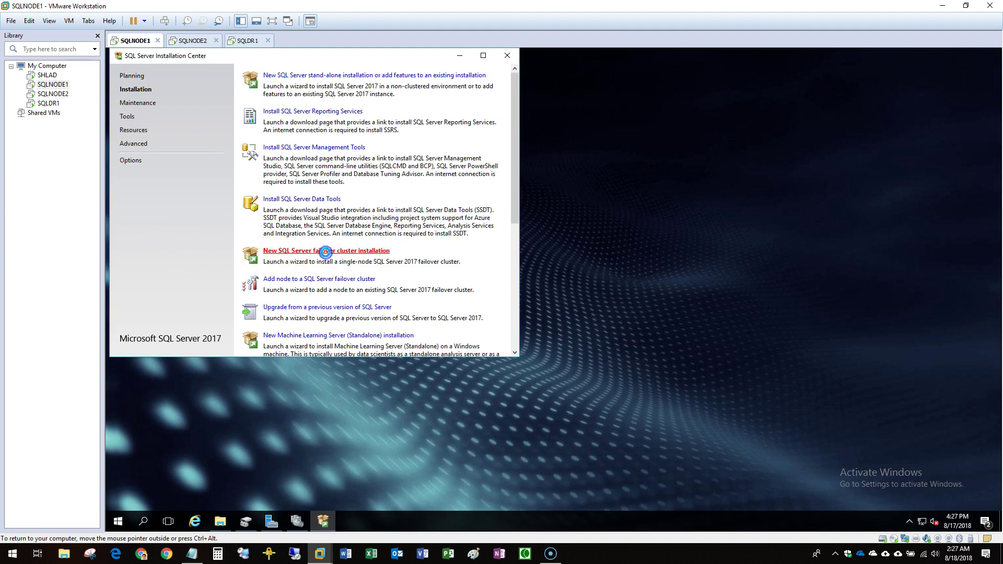
pyautogui.click(459, 56)
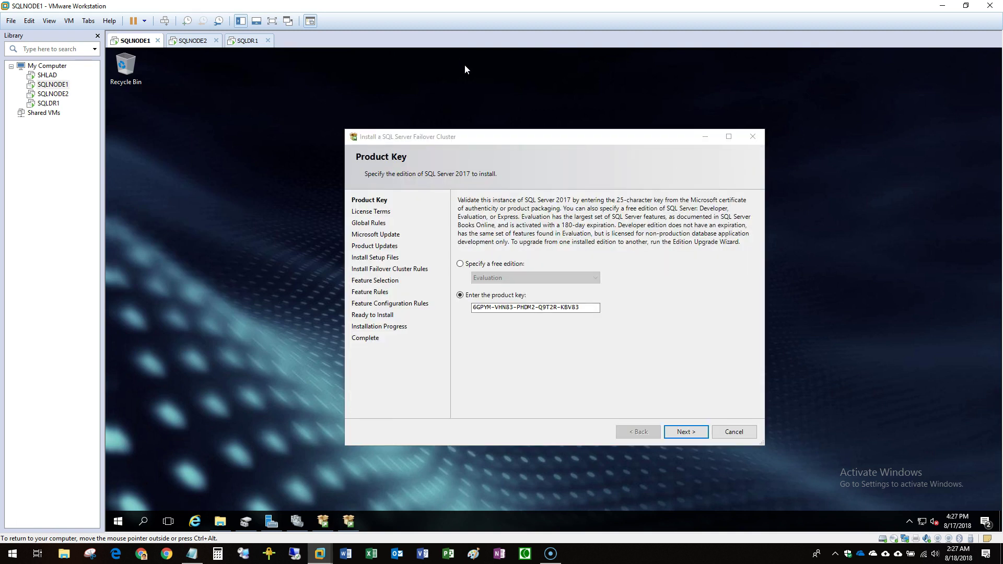
pyautogui.click(686, 432)
# Pass License Terms and Microsoft Update, and review the MSCS cluster verification warning.
pyautogui.click(687, 431)
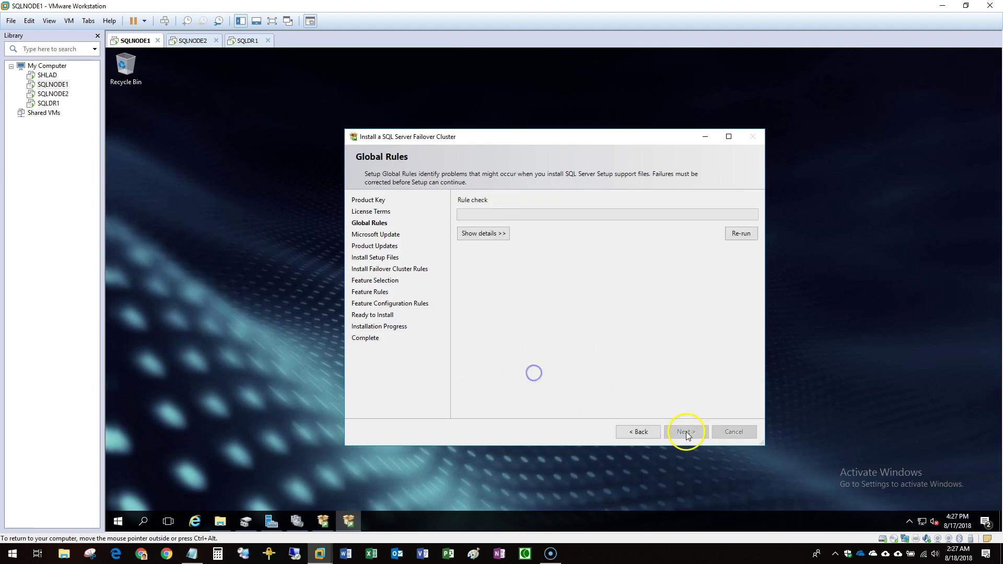
pyautogui.click(679, 435)
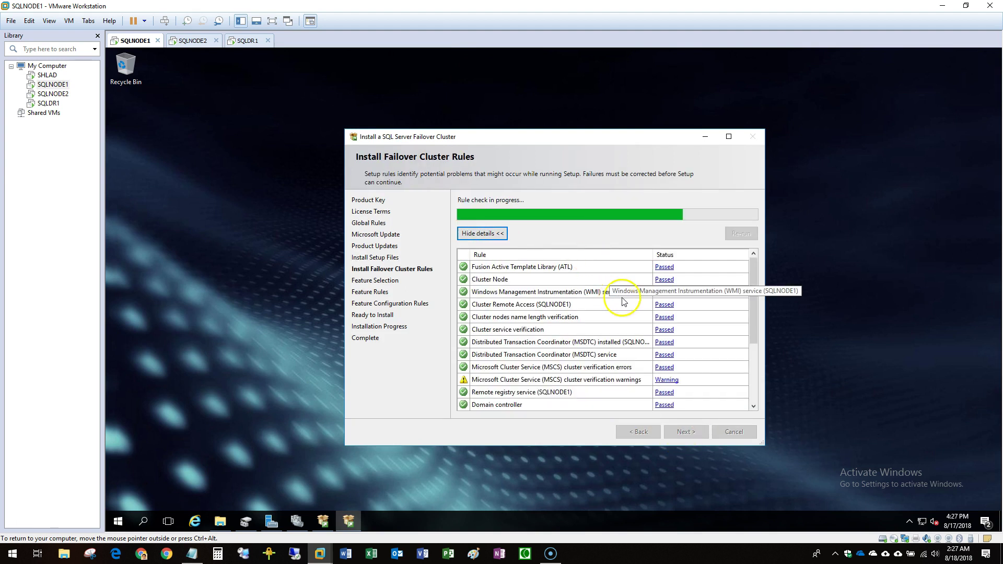
pyautogui.scroll(-2, 621, 322)
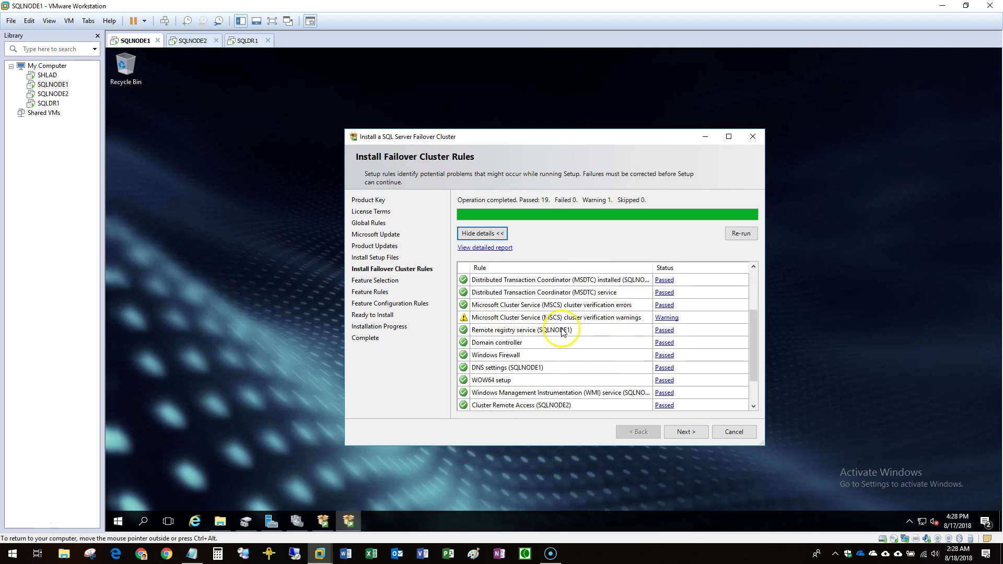
pyautogui.click(663, 318)
pyautogui.click(648, 350)
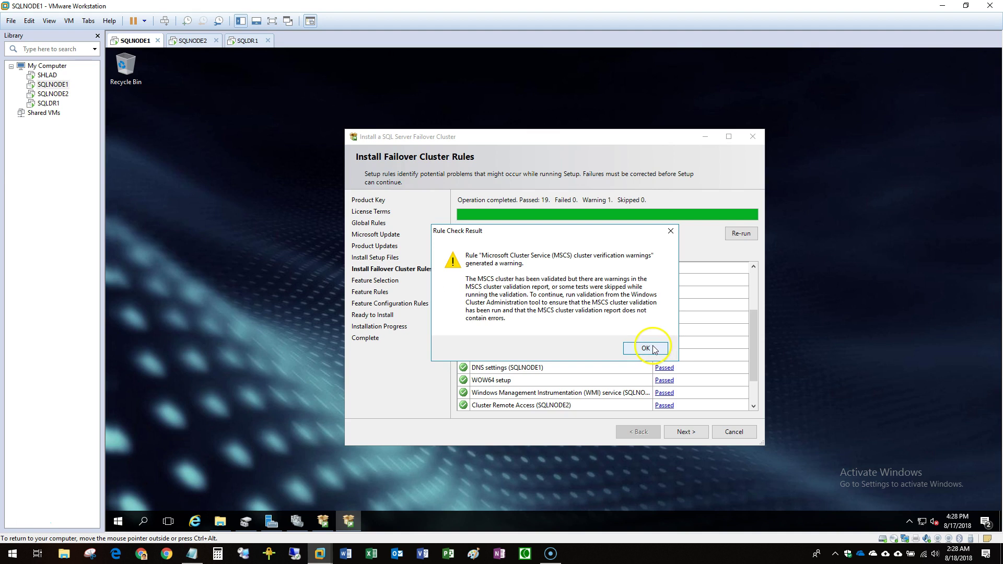
# Select Database Engine Services with its sub-features on Feature Selection and continue.
pyautogui.click(686, 432)
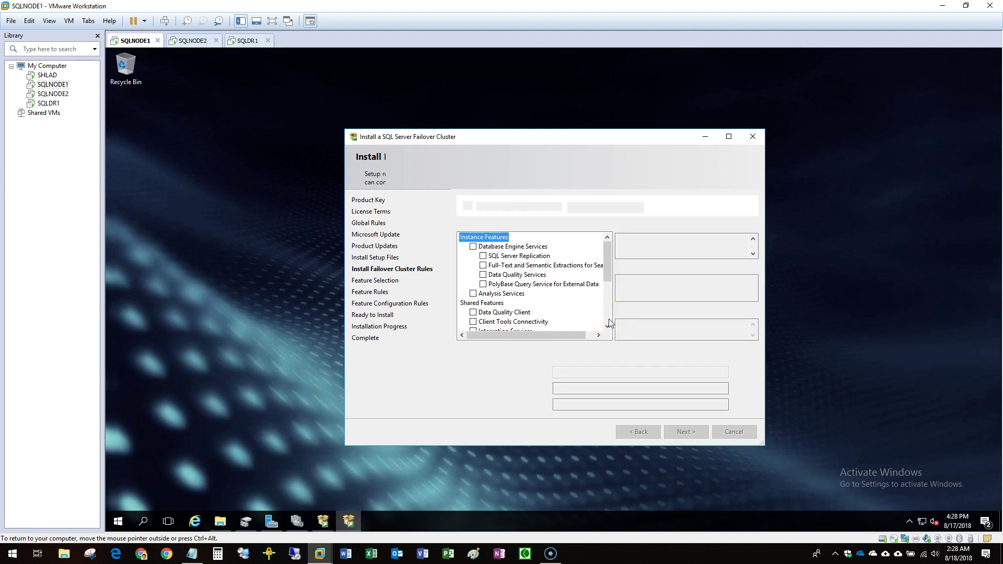
pyautogui.click(473, 248)
pyautogui.moveTo(462, 137); pyautogui.dragTo(419, 86)
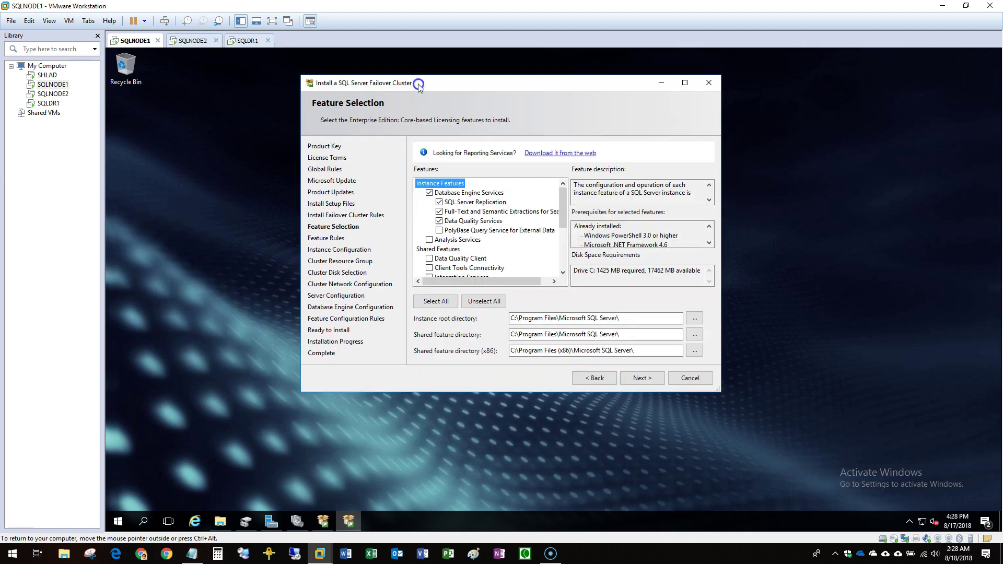
pyautogui.click(640, 379)
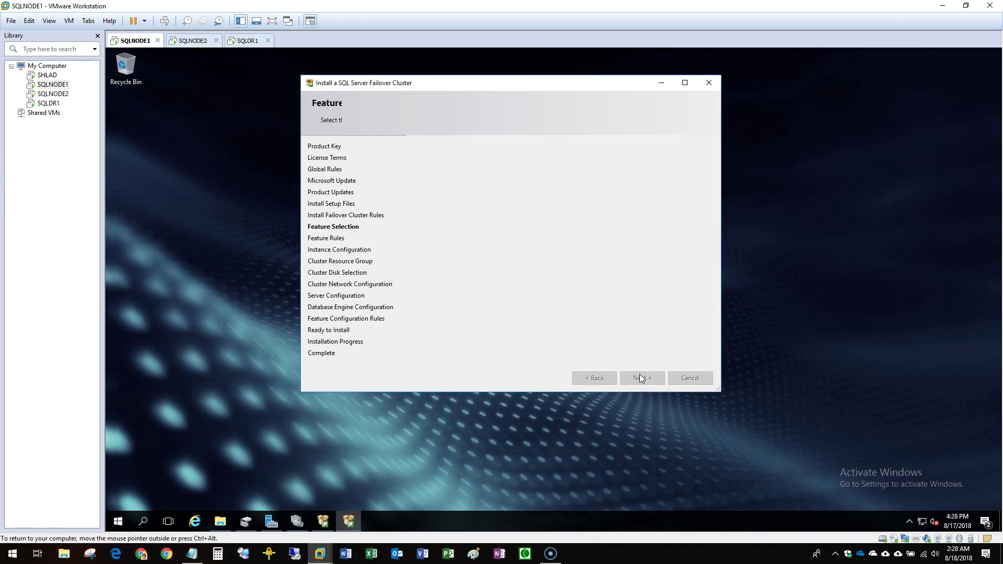
# Choose a named instance and name it SQLLIVE1.
pyautogui.click(640, 375)
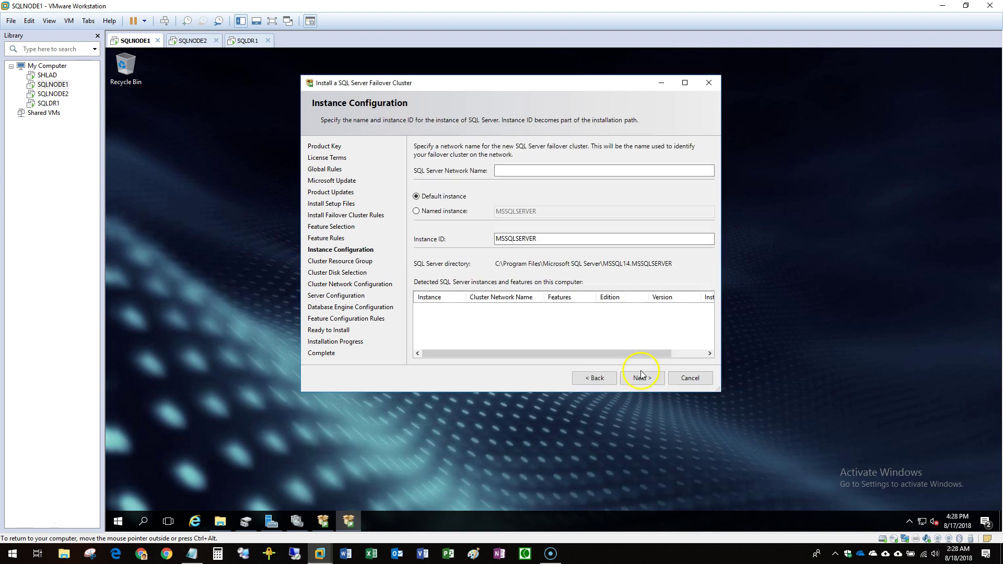
pyautogui.click(458, 211)
pyautogui.click(525, 212)
pyautogui.write('SQLLIVE1')
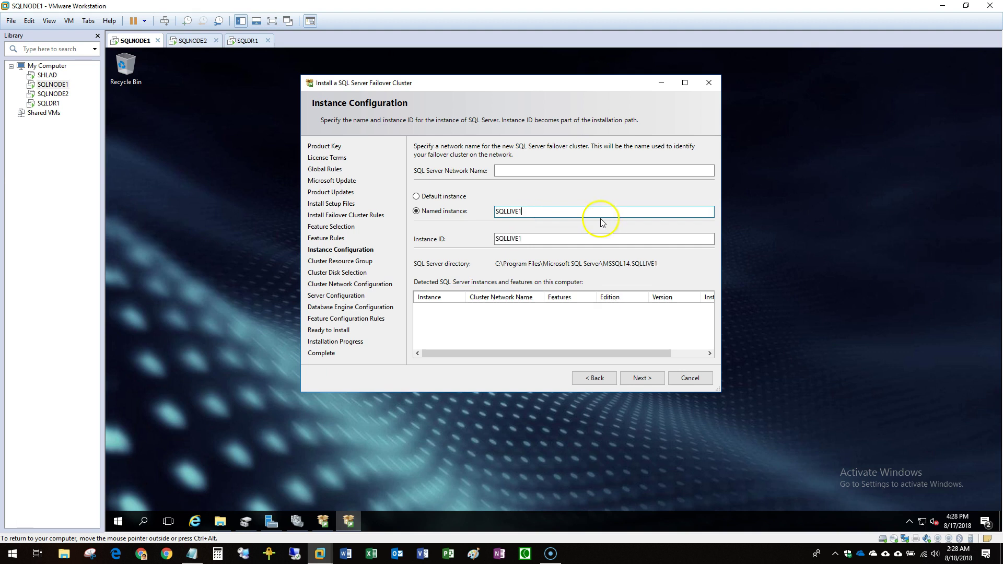
# Set the SQL Server Network Name to SQLLIVE1DB, copied from the notes, and submit.
pyautogui.click(515, 170)
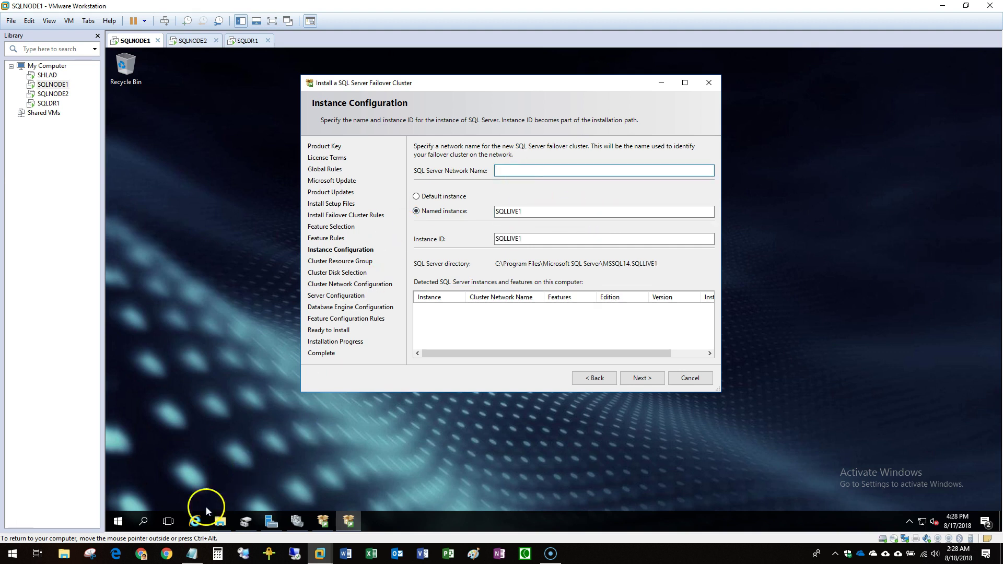
pyautogui.click(192, 554)
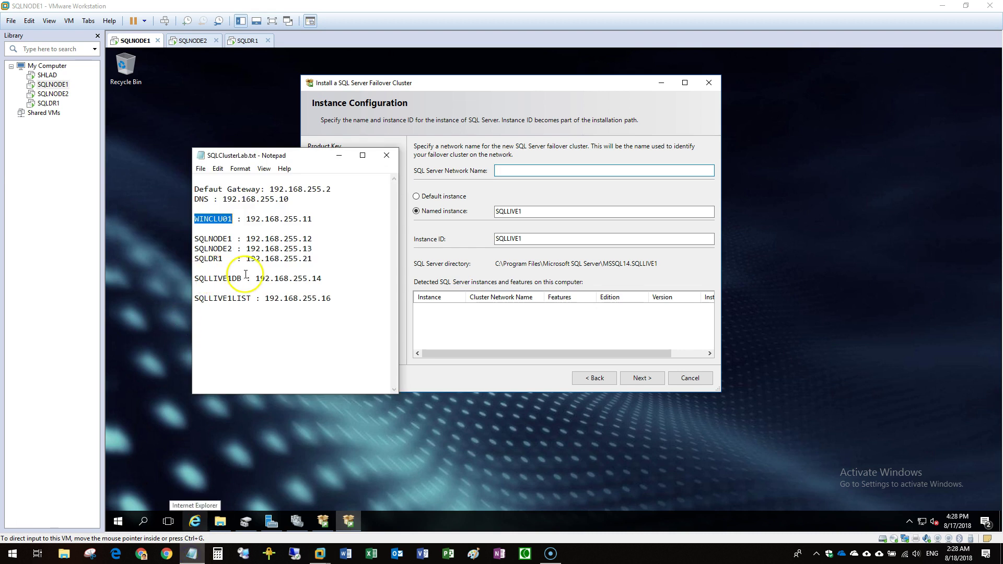
pyautogui.moveTo(242, 278); pyautogui.dragTo(188, 282)
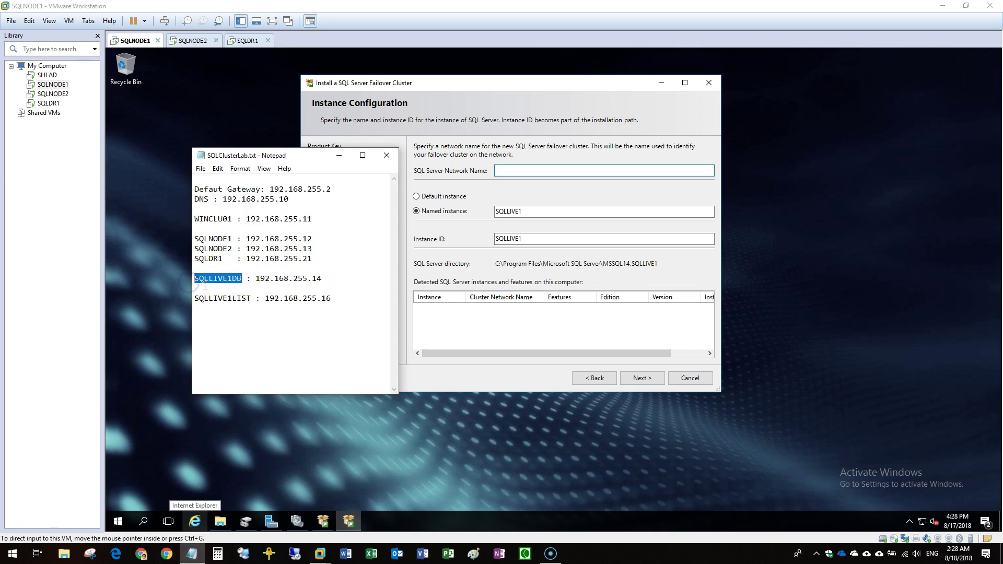
pyautogui.click(515, 172)
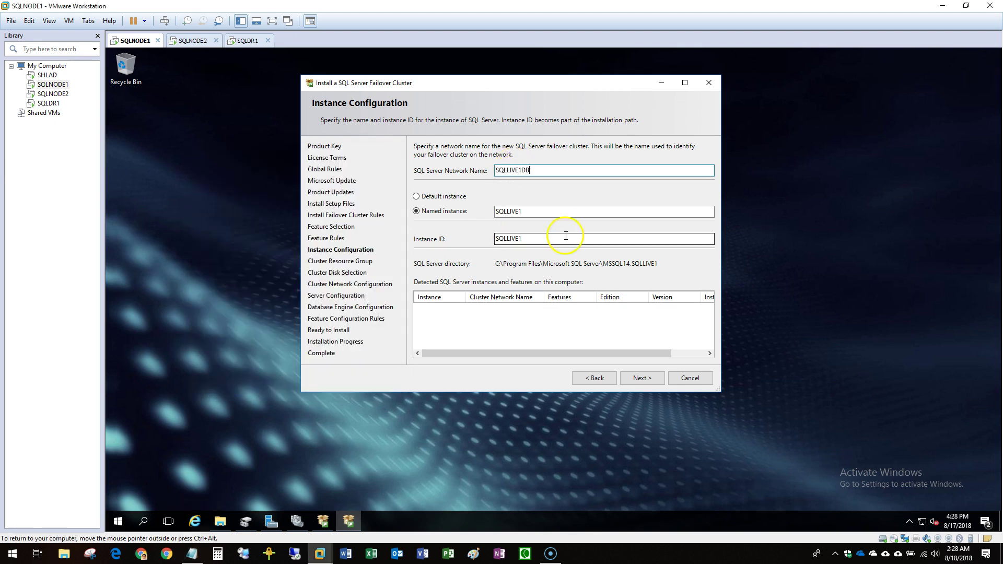
pyautogui.click(642, 377)
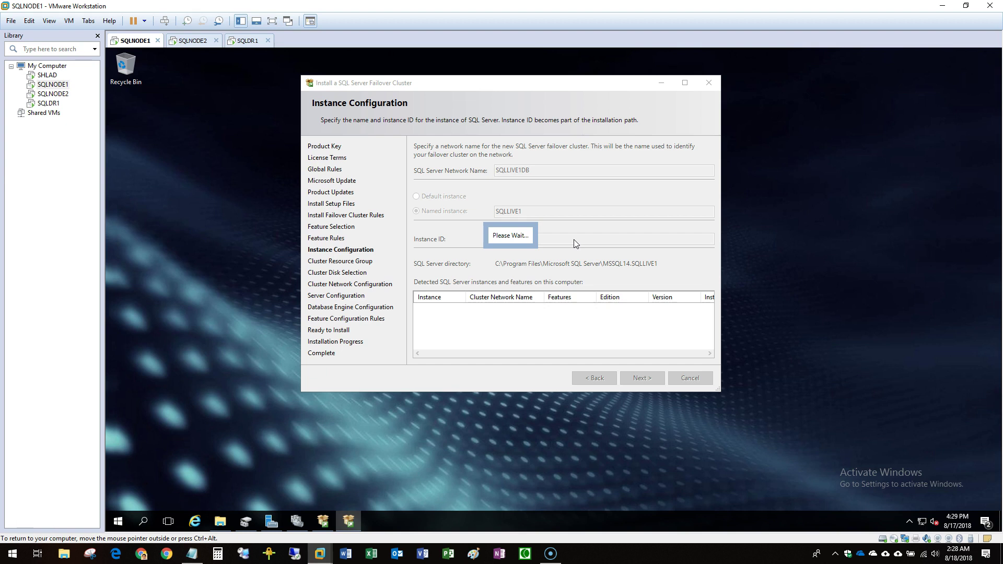
pyautogui.click(578, 239)
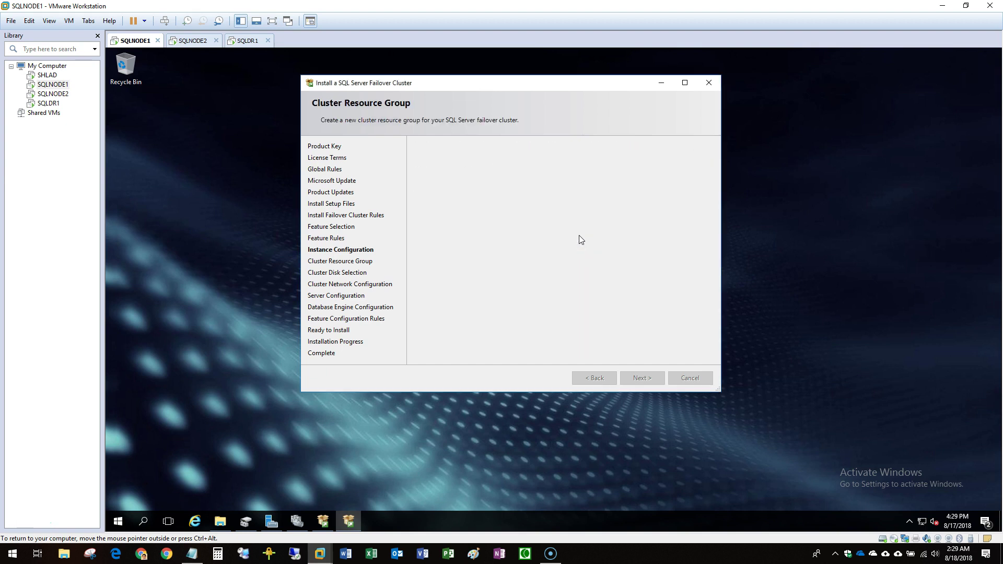
# Pick SQLLIVE1 from the resource group dropdown, verifying the role in Failover Cluster Manager, and continue.
pyautogui.click(581, 237)
pyautogui.click(700, 183)
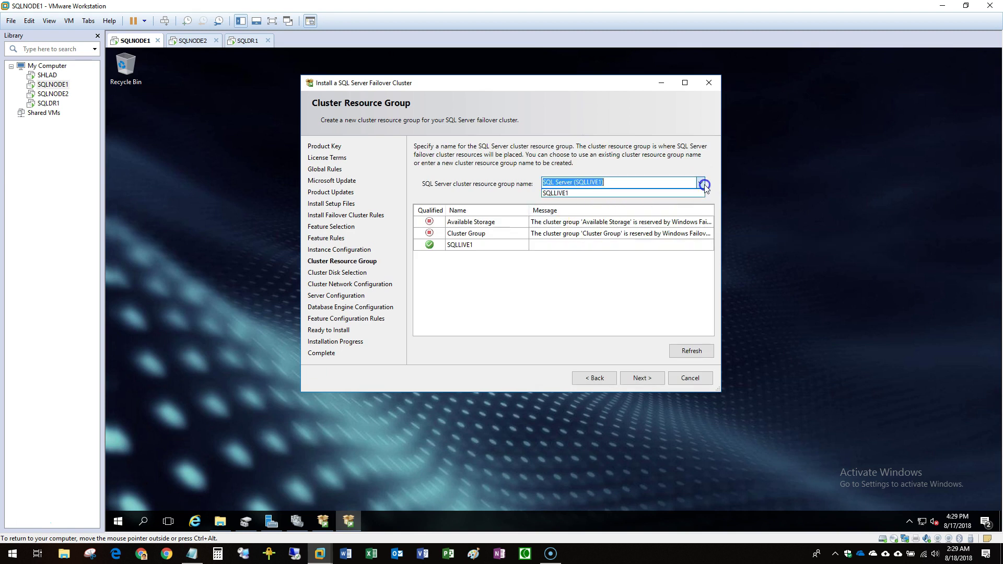
pyautogui.click(579, 195)
pyautogui.click(306, 521)
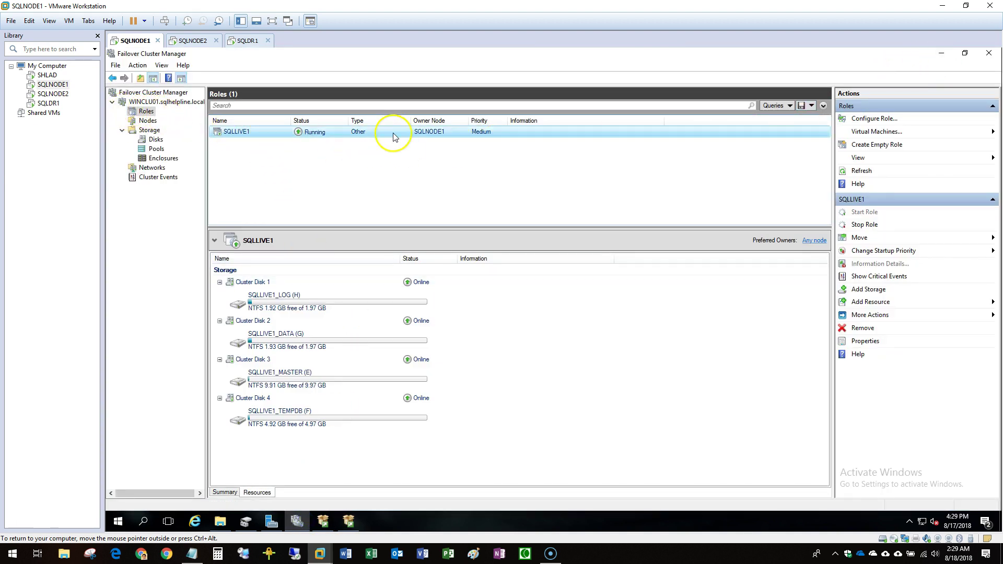
pyautogui.click(942, 53)
pyautogui.click(701, 184)
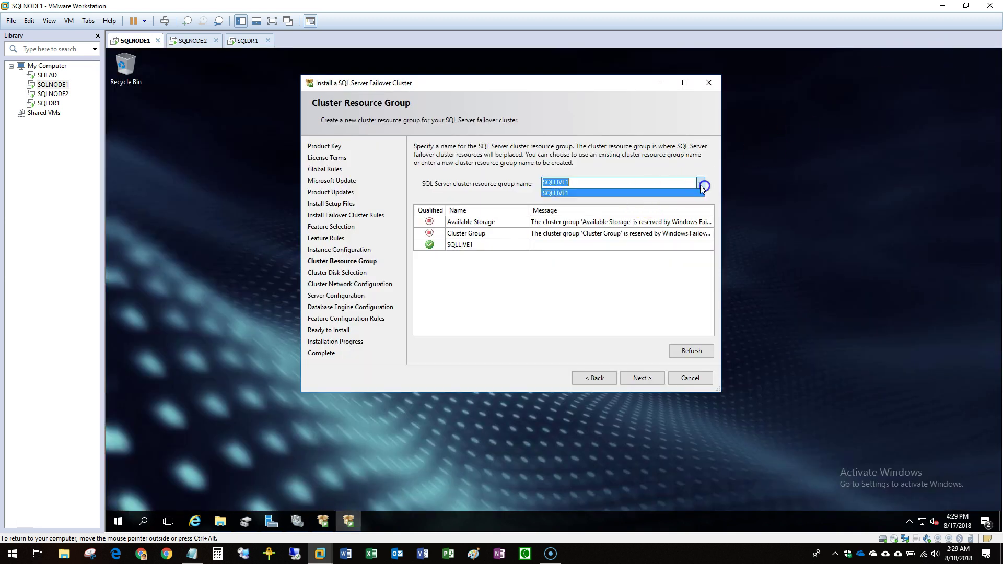
pyautogui.click(564, 193)
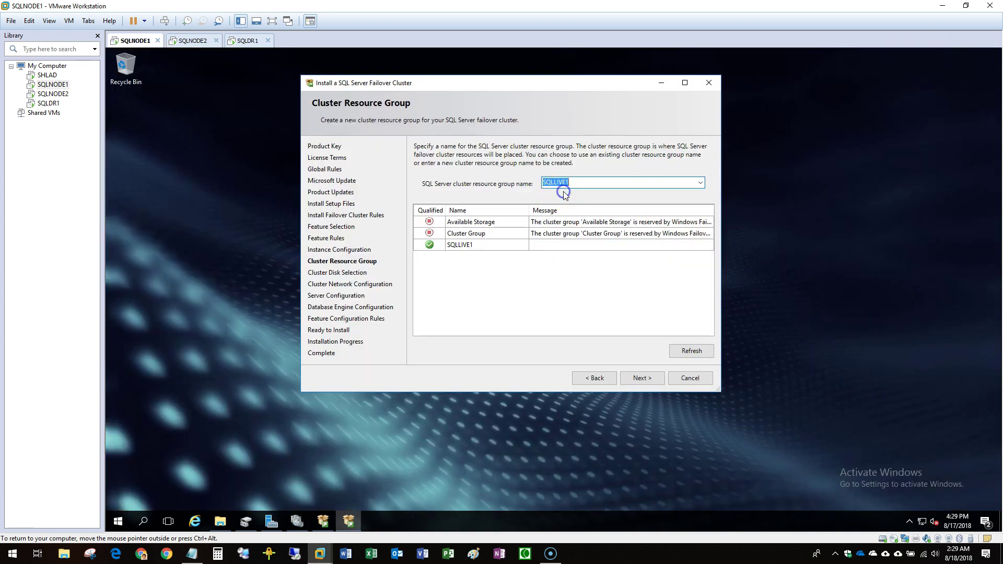
pyautogui.click(643, 378)
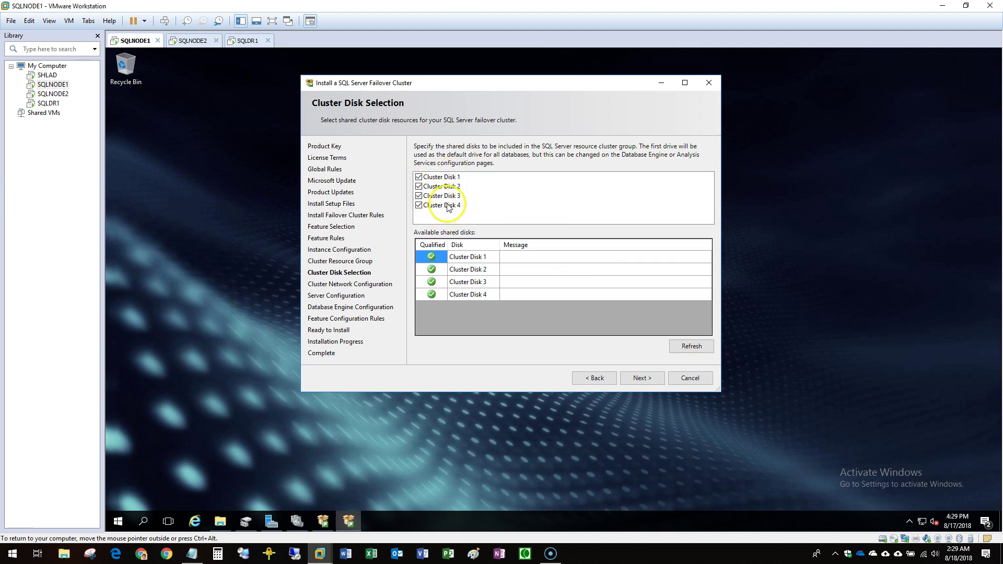
# Compare the wizard's Cluster Disks 1–4 against SQLLIVE1's disks in Failover Cluster Manager.
pyautogui.click(462, 233)
pyautogui.click(296, 522)
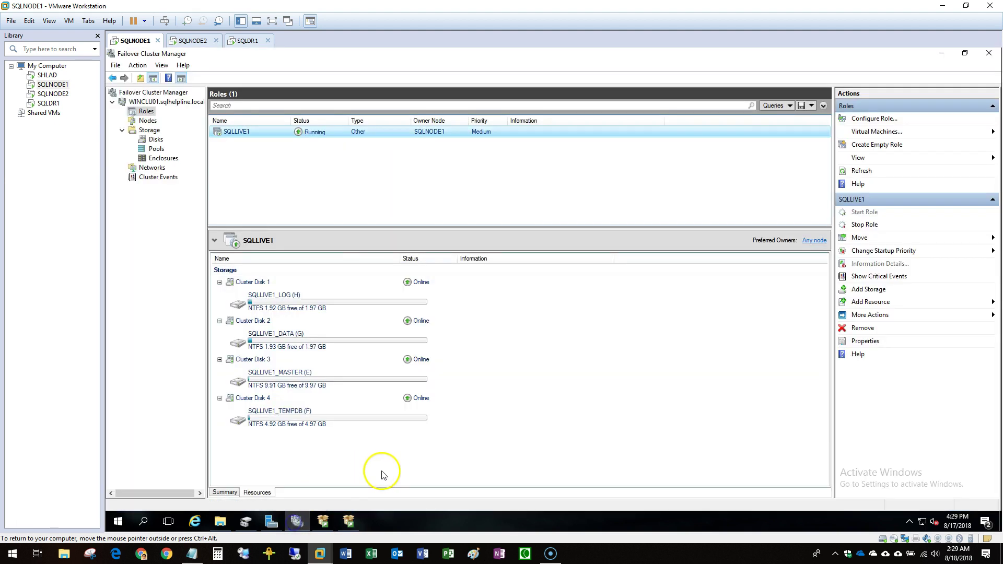
pyautogui.click(299, 524)
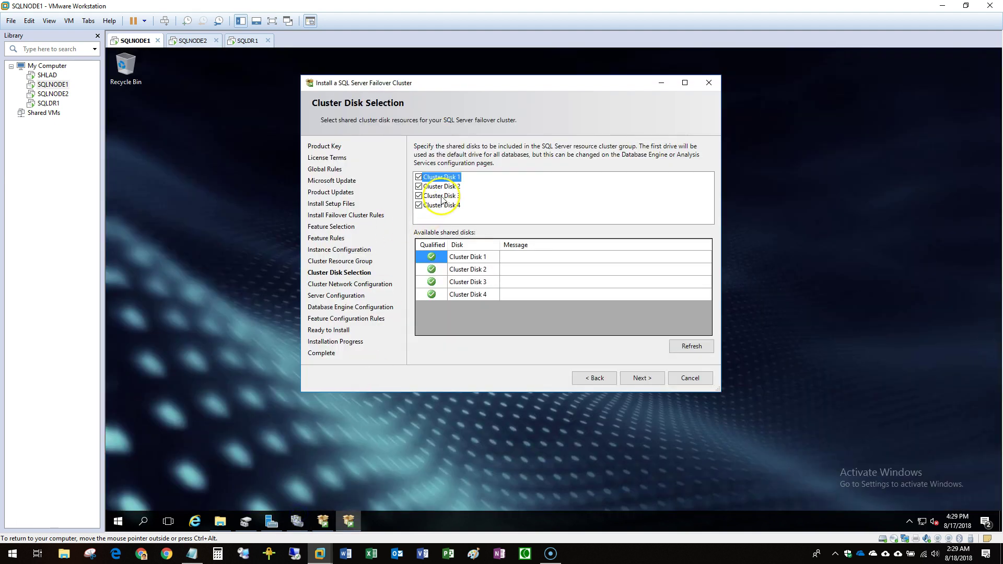
pyautogui.click(296, 522)
pyautogui.click(264, 282)
pyautogui.click(281, 321)
pyautogui.click(266, 359)
pyautogui.click(267, 398)
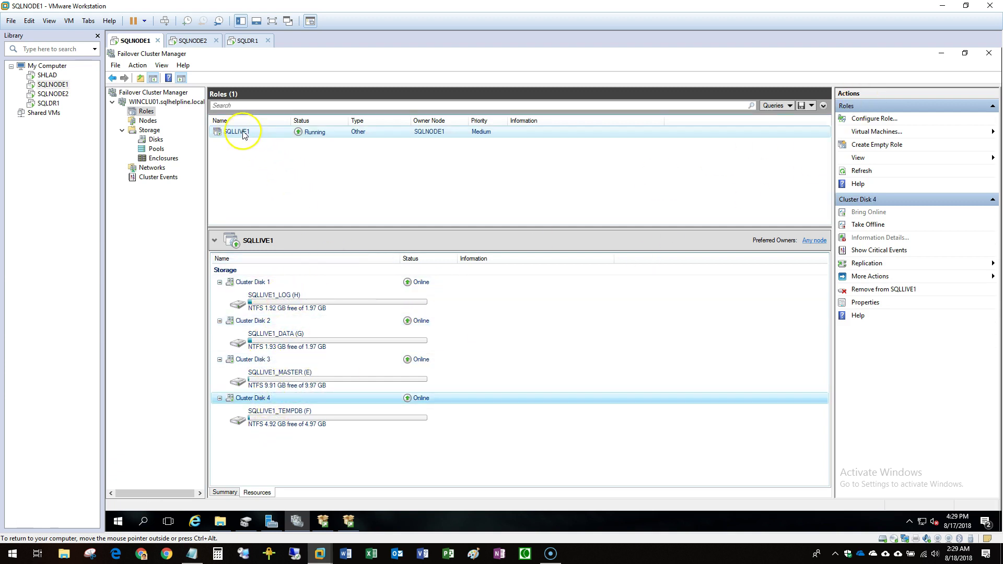
pyautogui.click(941, 53)
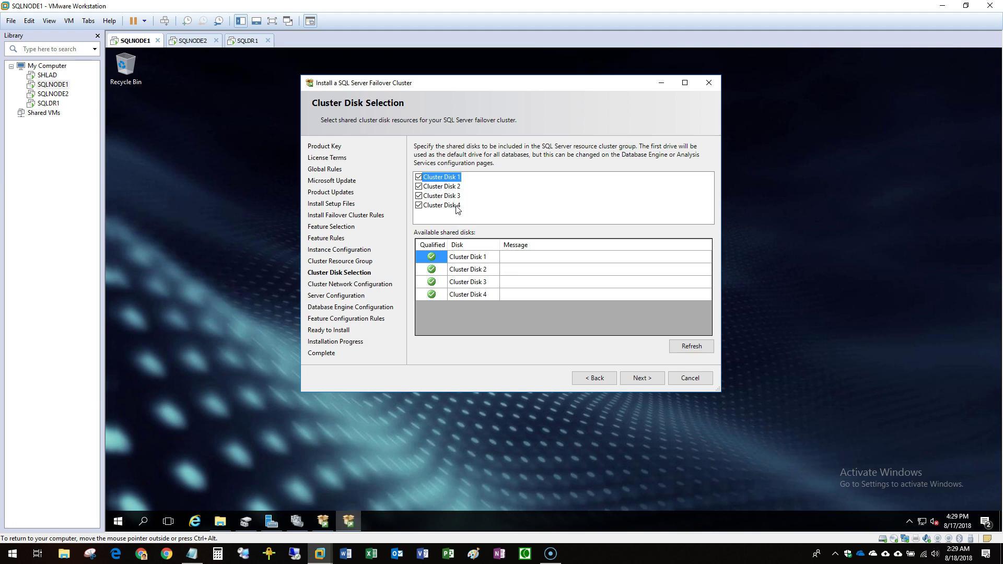
# Recheck the cluster manager, then submit the disk selection with all four disks checked.
pyautogui.click(319, 519)
pyautogui.click(297, 521)
pyautogui.click(273, 134)
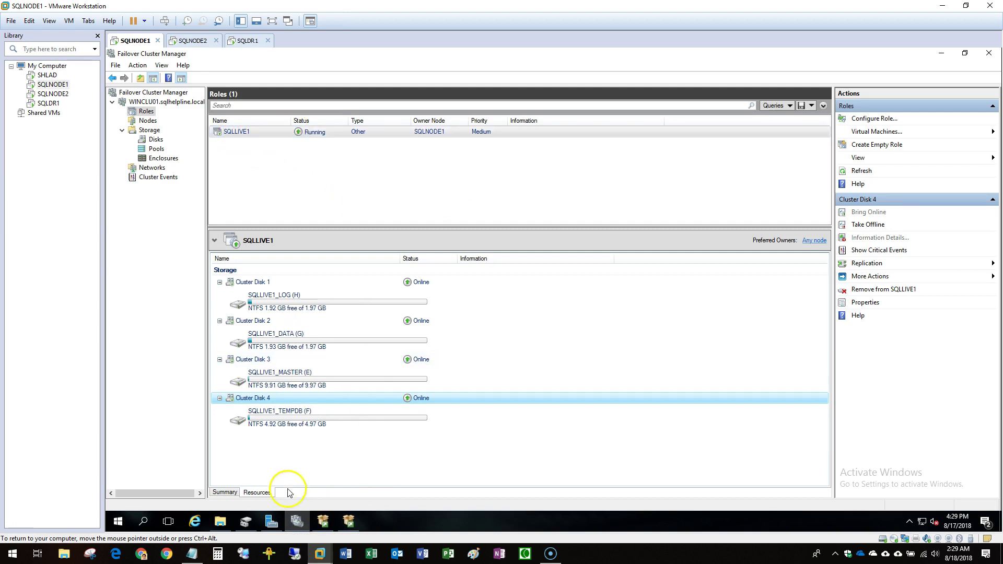
pyautogui.click(297, 521)
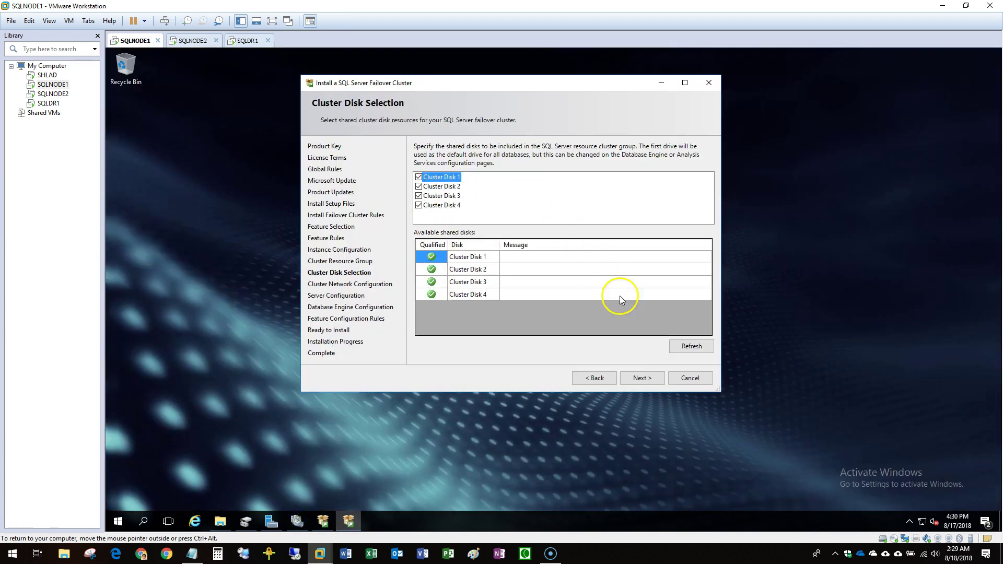
pyautogui.click(636, 379)
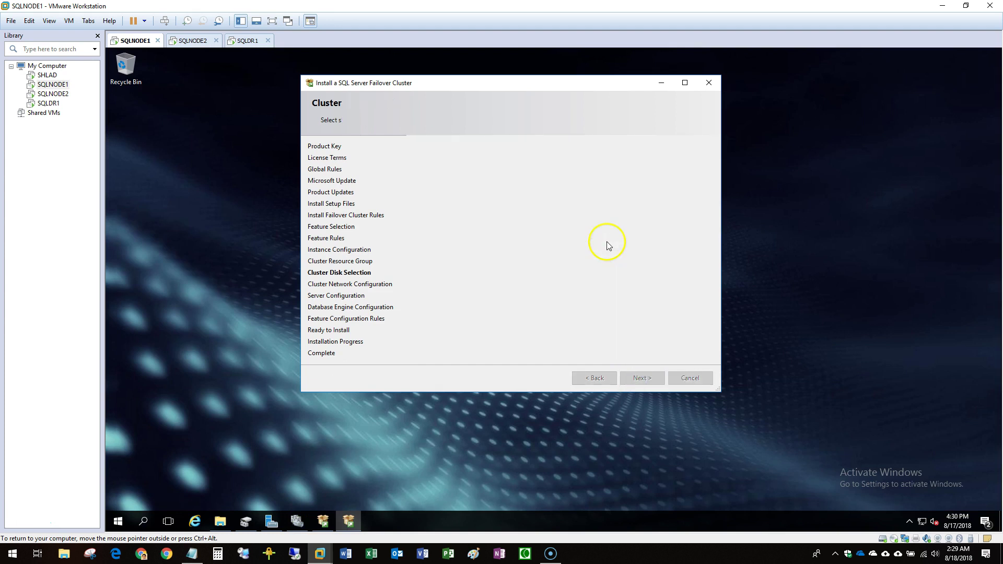
# Enable the cluster's IPv4 row and copy the SQLLIVE1DB address 192.168.255.14 from Notepad.
pyautogui.click(419, 177)
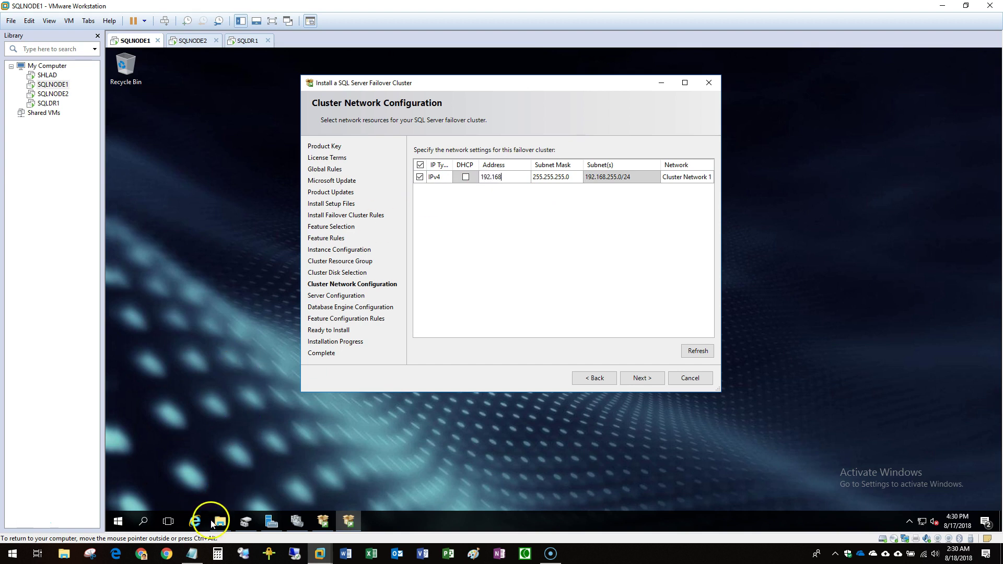
pyautogui.click(192, 554)
pyautogui.click(218, 281)
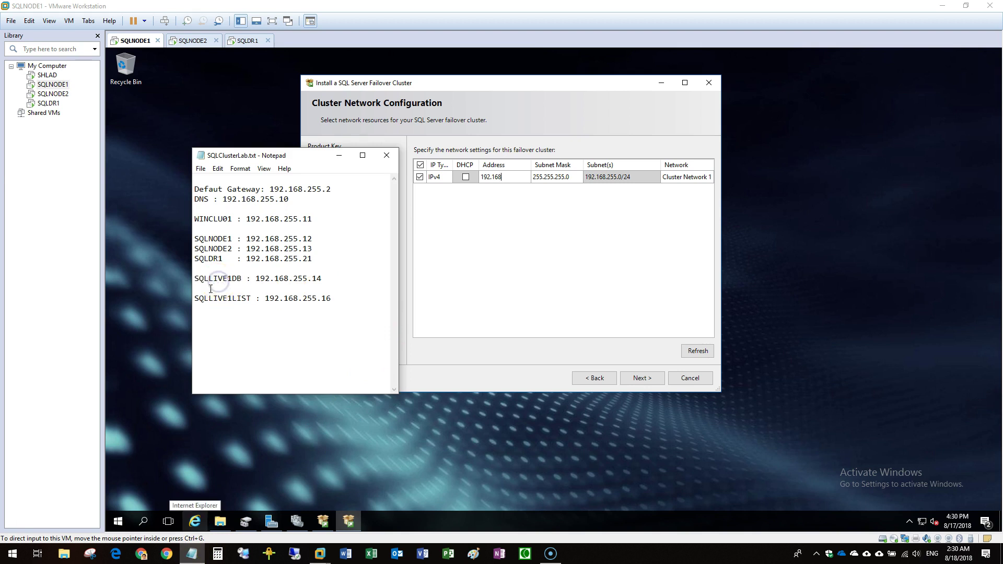
pyautogui.click(211, 287)
pyautogui.click(255, 280)
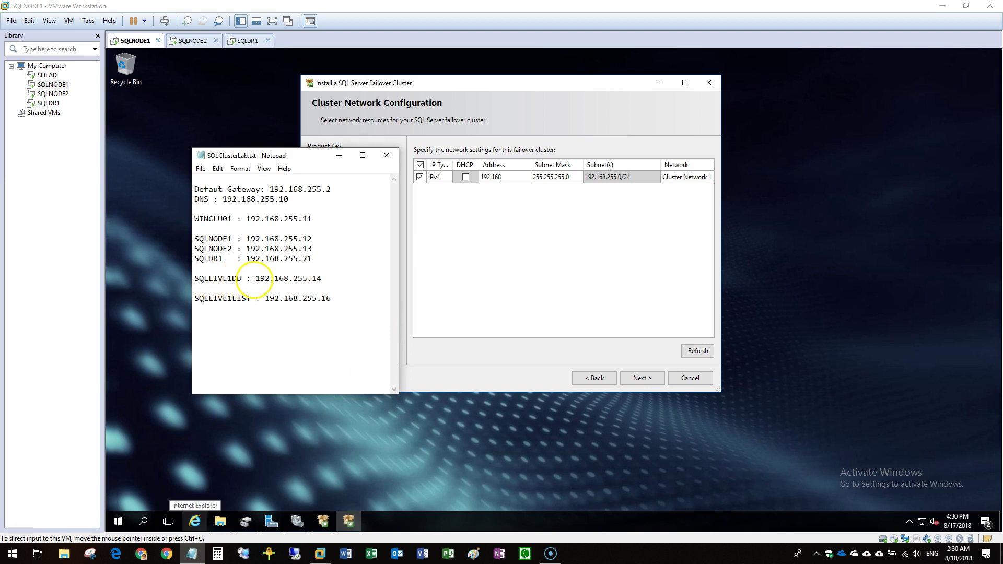
pyautogui.moveTo(255, 280); pyautogui.dragTo(330, 285)
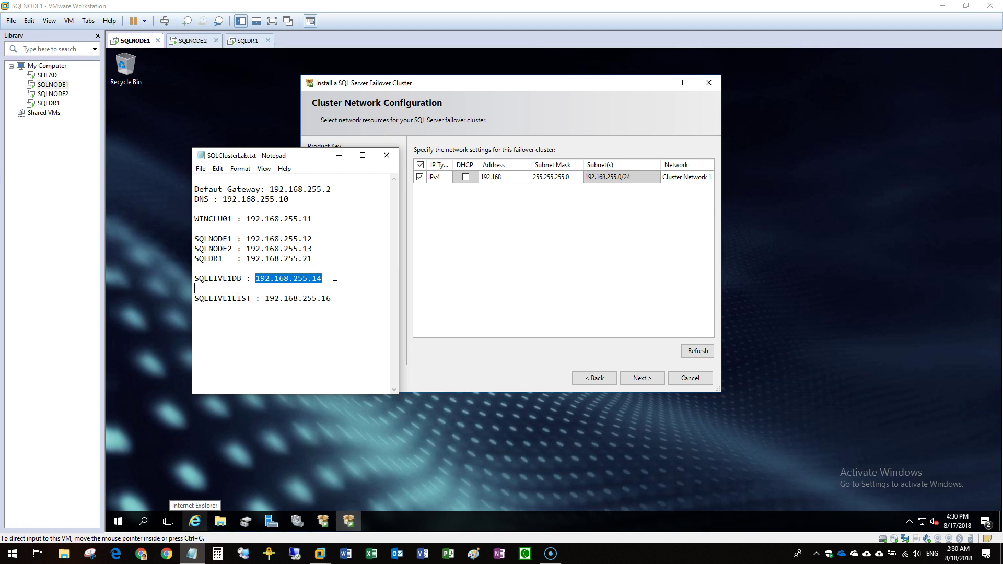
# Paste 192.168.255.14 into the IPv4 Address cell and proceed to server configuration.
pyautogui.click(439, 261)
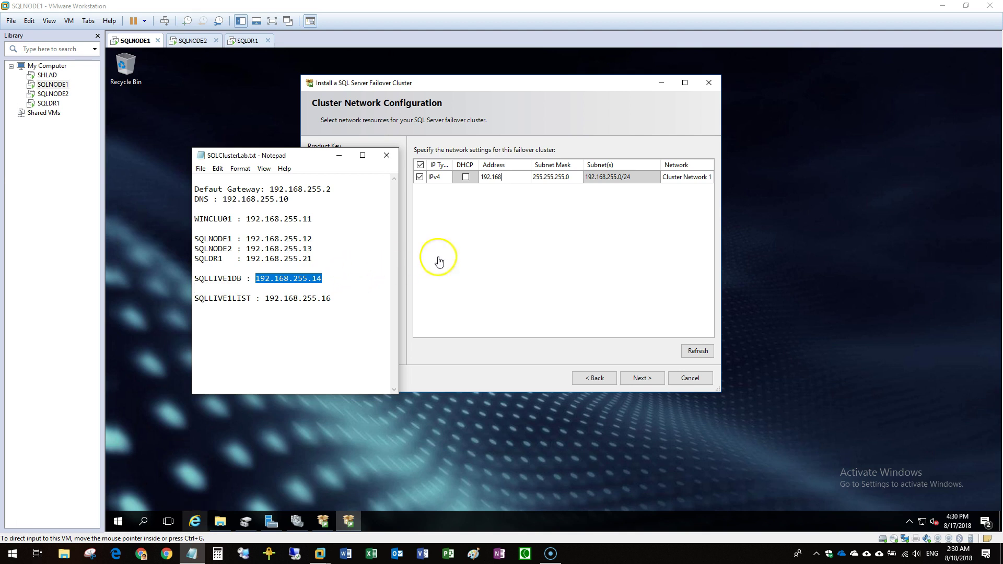
pyautogui.click(507, 178)
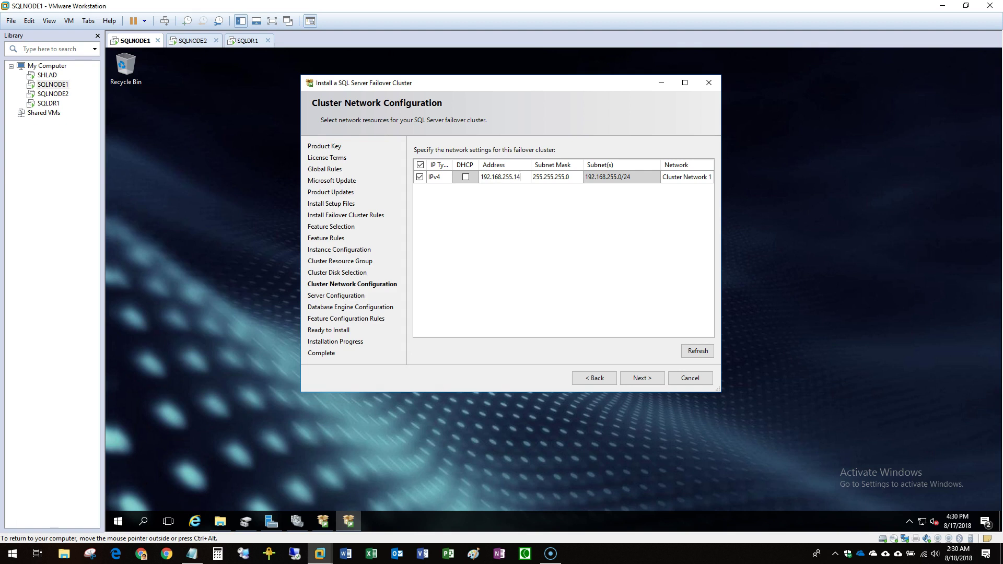
pyautogui.click(642, 379)
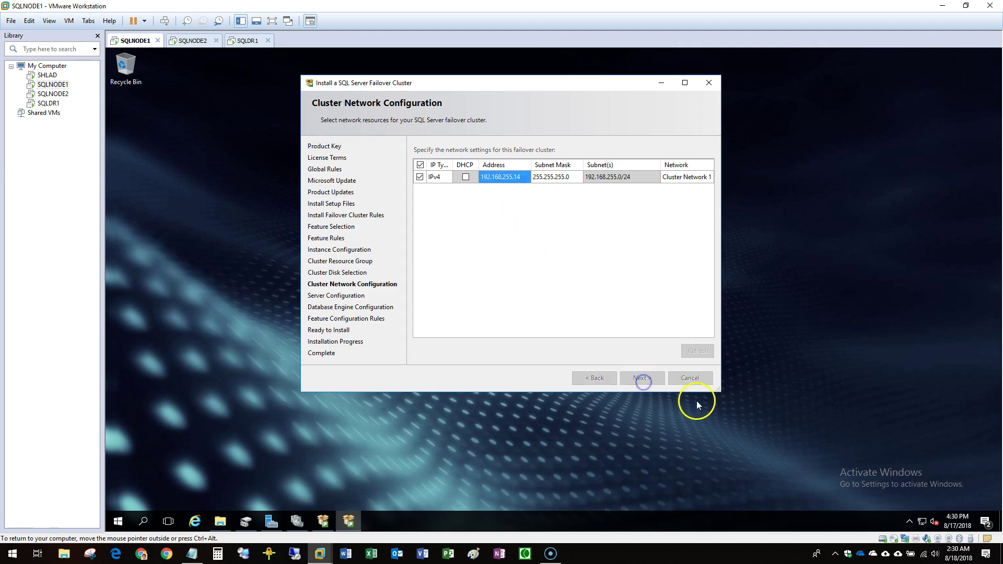
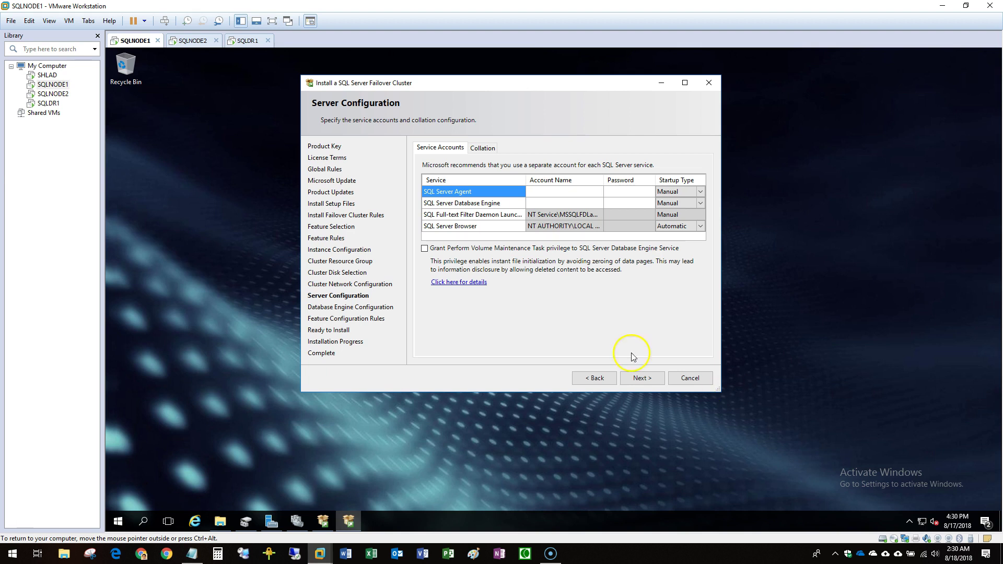
# Grant Perform Volume Maintenance and set the SQL Server Agent account to Administrator.
pyautogui.click(525, 249)
pyautogui.click(595, 193)
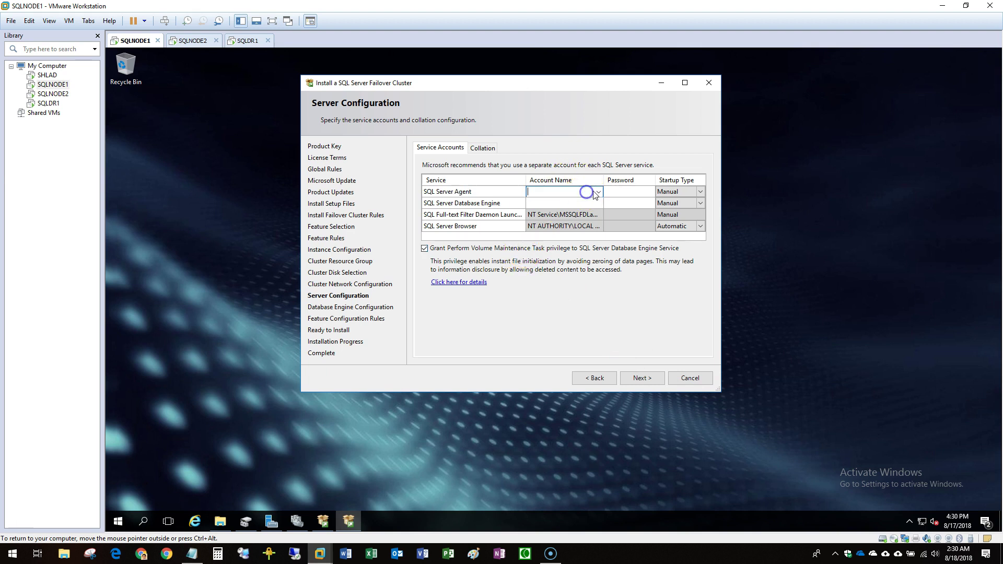
pyautogui.click(598, 192)
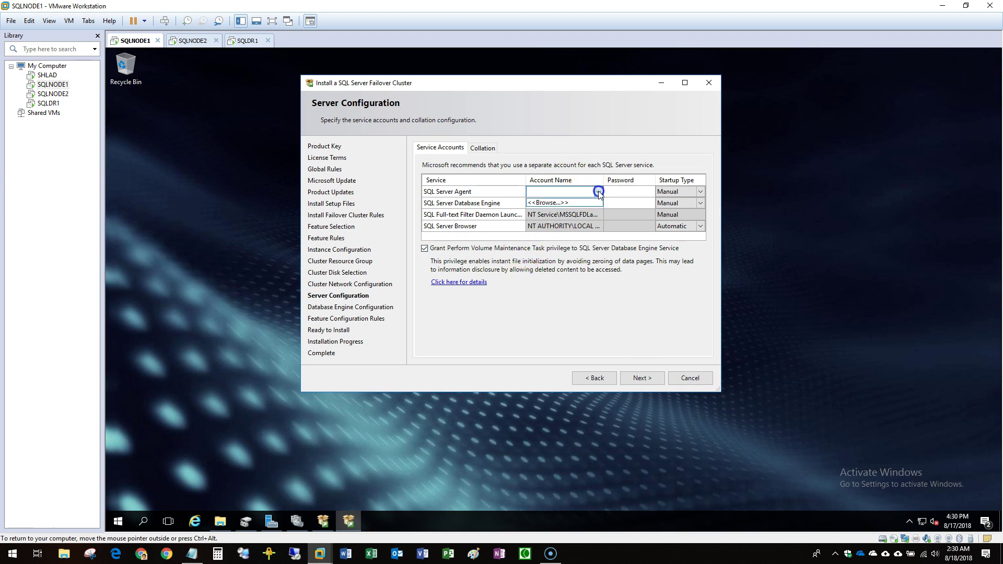
pyautogui.click(574, 203)
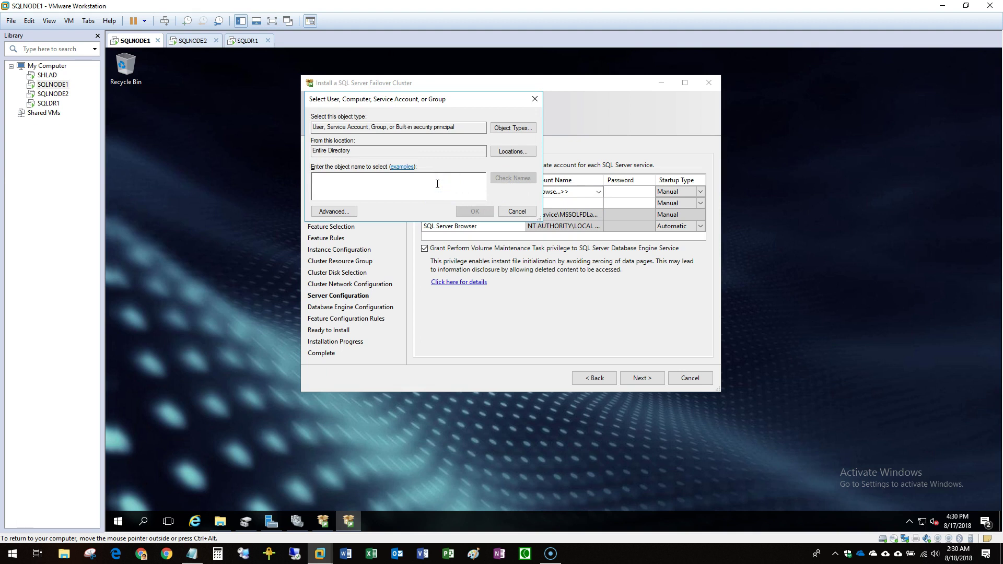
pyautogui.write('sql')
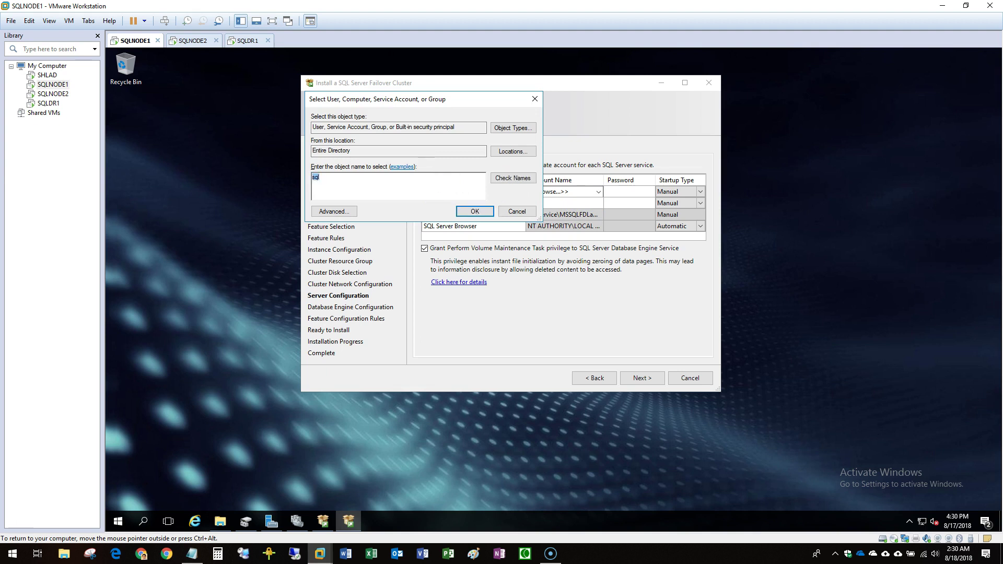
pyautogui.write('or')
pyautogui.click(513, 178)
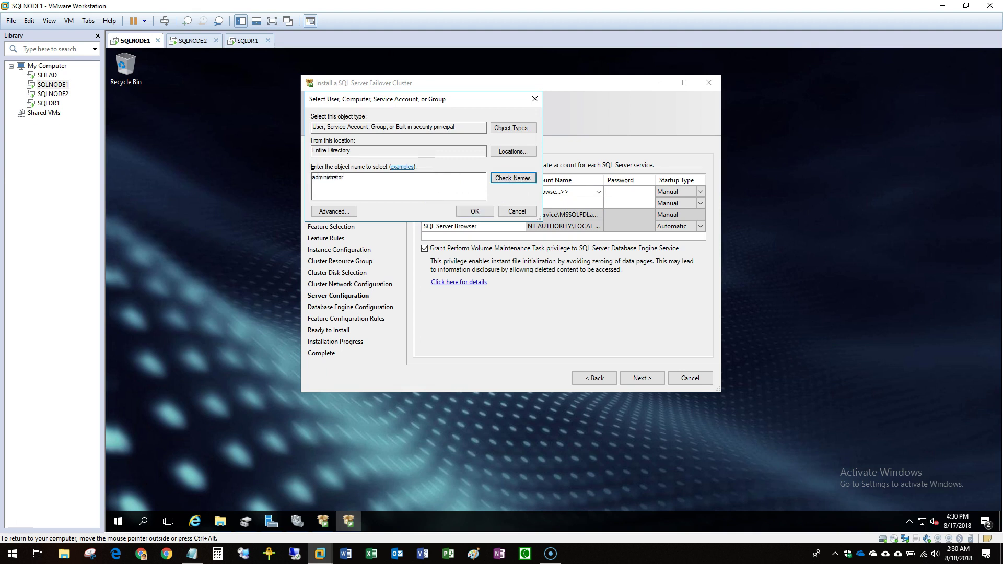
pyautogui.click(487, 213)
# Set the Database Engine account to Administrator, enter both passwords, and keep SQL_Latin1_General_CP1_CI_AS collation.
pyautogui.click(601, 206)
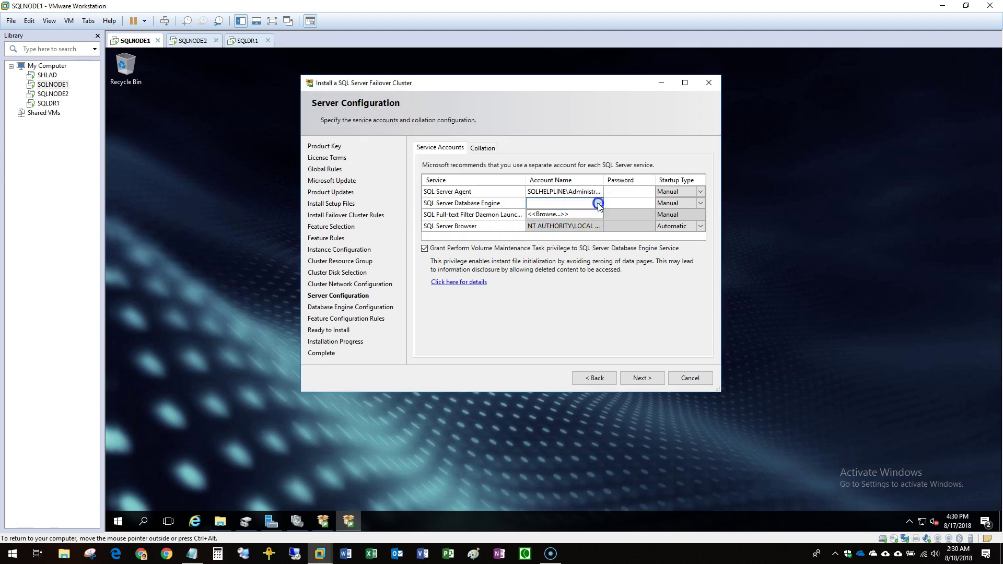
pyautogui.click(573, 216)
pyautogui.write('administrator')
pyautogui.hotkey('ctrl', 'k')
pyautogui.click(473, 212)
pyautogui.click(609, 189)
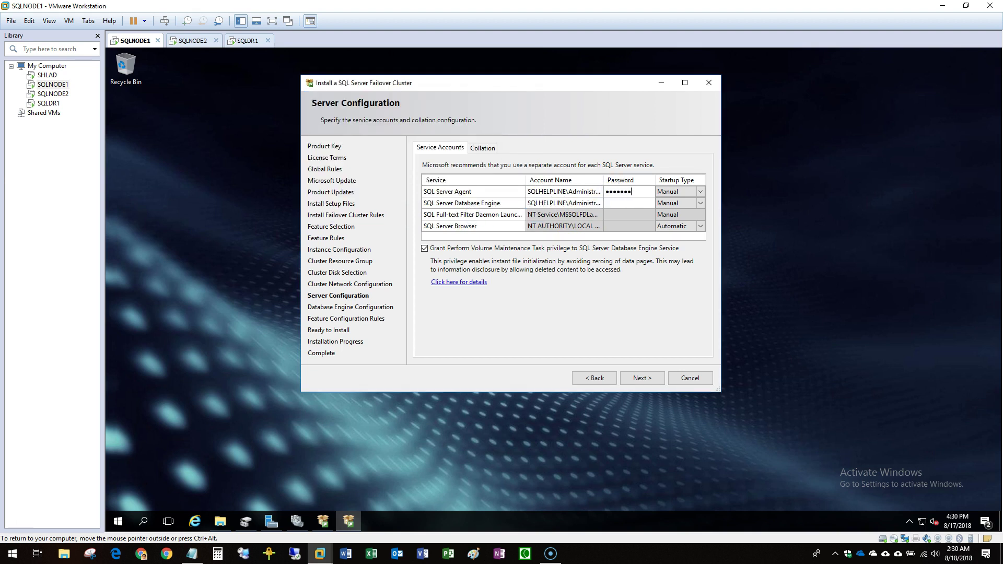
pyautogui.click(646, 203)
pyautogui.click(478, 146)
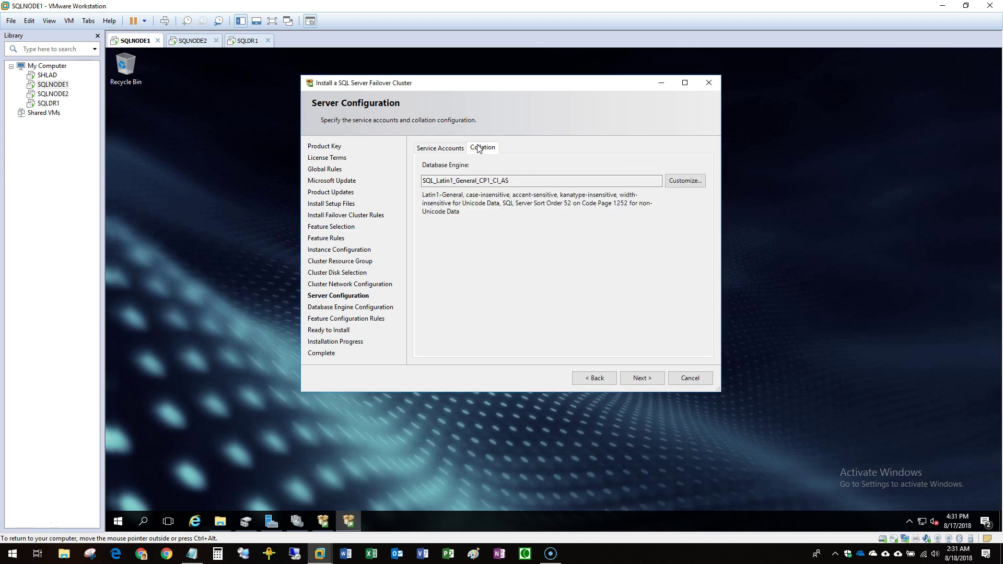
pyautogui.click(642, 377)
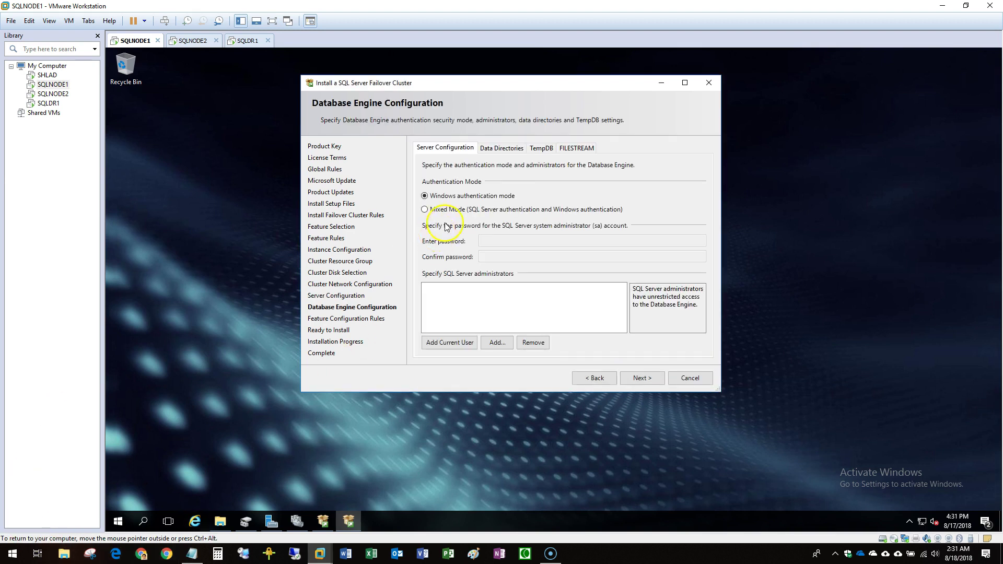
# Choose Mixed Mode, enter and confirm the sa password, and add the current user as administrator.
pyautogui.click(440, 209)
pyautogui.click(448, 343)
pyautogui.click(488, 240)
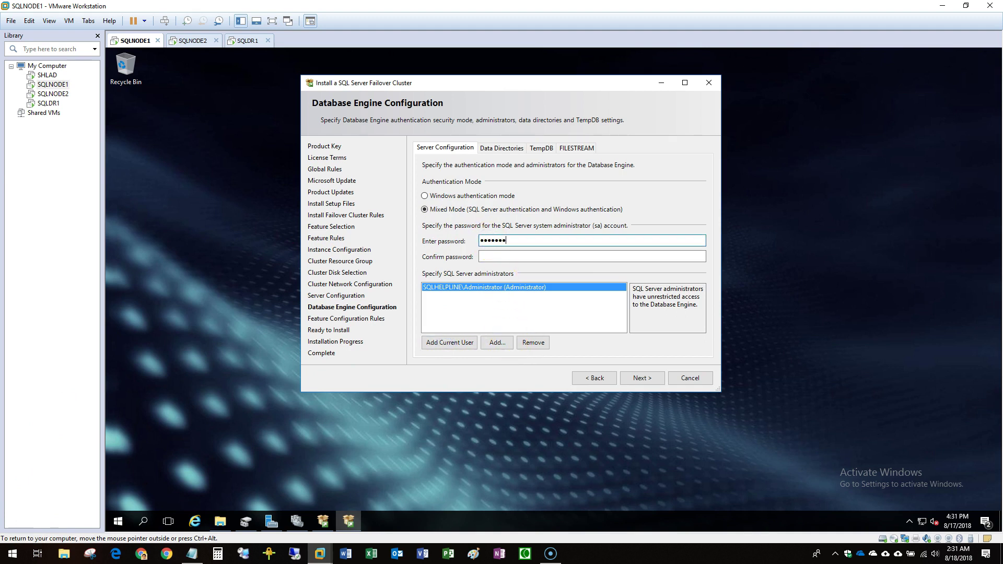
pyautogui.press('Tab')
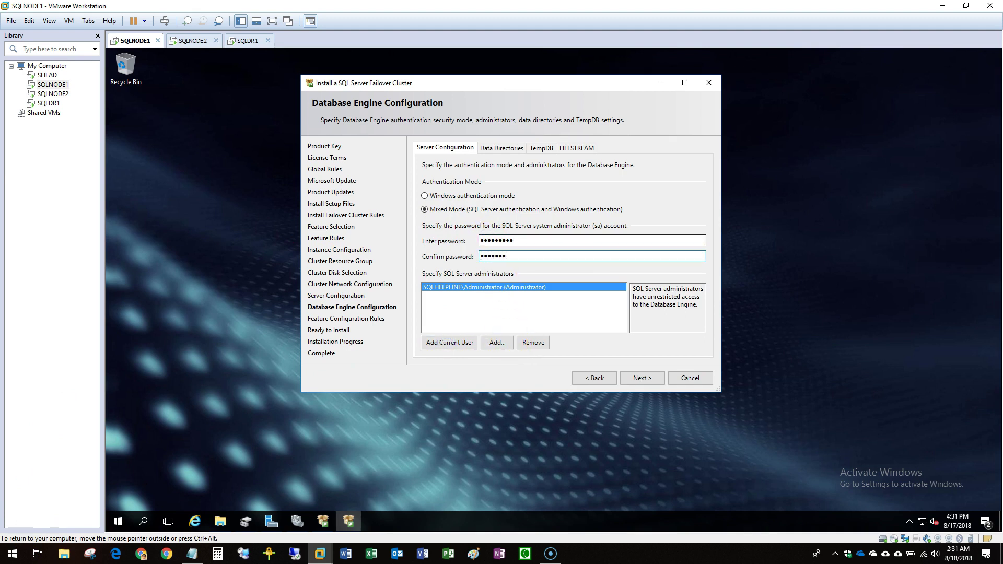
# On Data Directories, browse for a data root folder and bring up File Explorer.
pyautogui.click(513, 149)
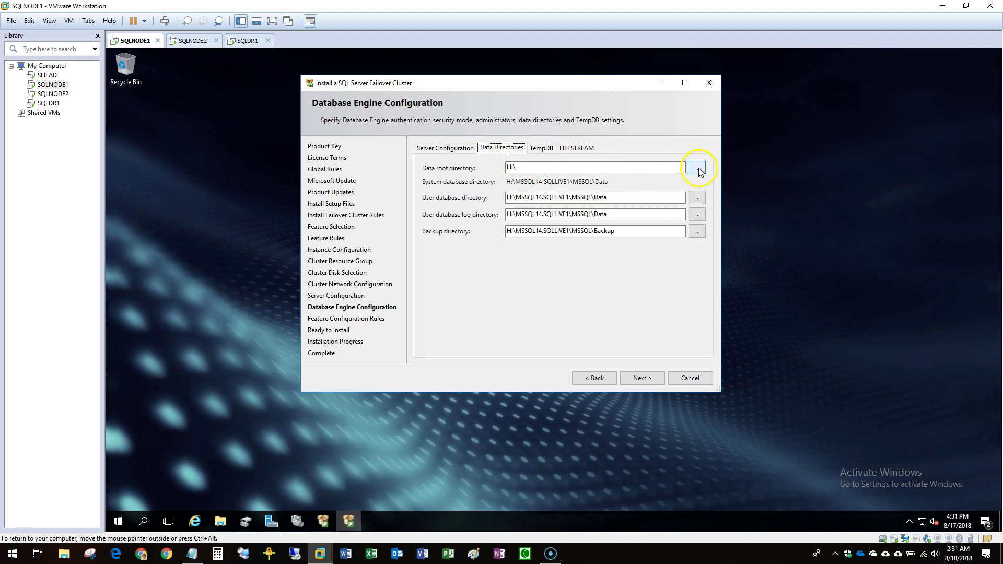
pyautogui.click(698, 169)
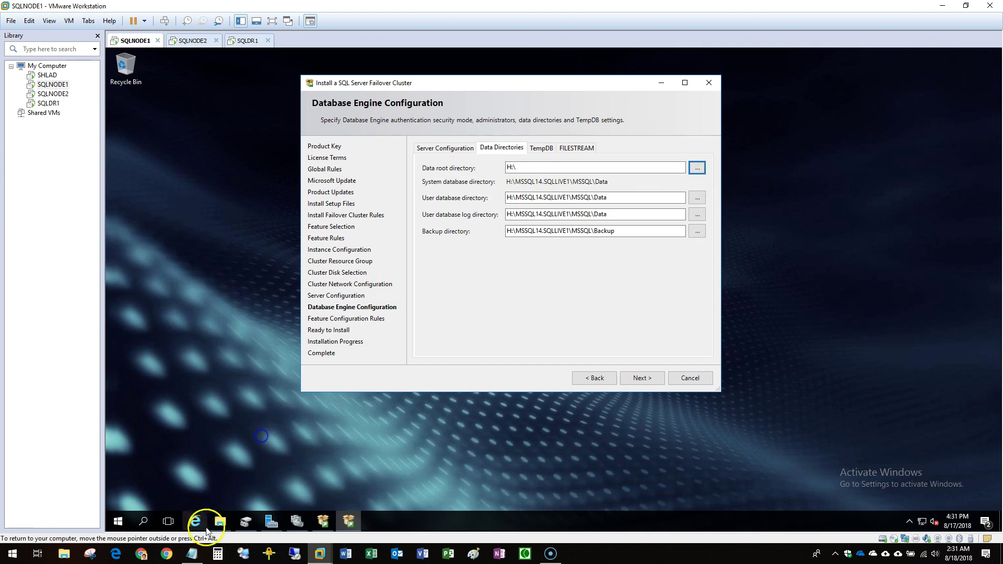
pyautogui.click(209, 526)
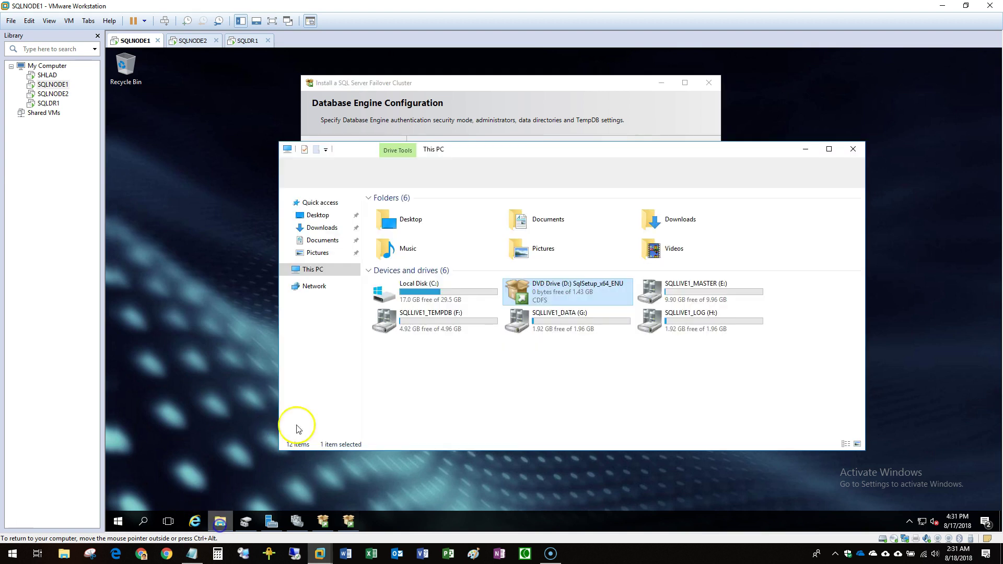
# Create a MASTERDB folder on the SQLLIVE1_MASTER (E:) drive.
pyautogui.doubleClick(691, 305)
pyautogui.rightClick(447, 256)
pyautogui.moveTo(533, 383)
pyautogui.click(585, 382)
pyautogui.write('MASTERDB')
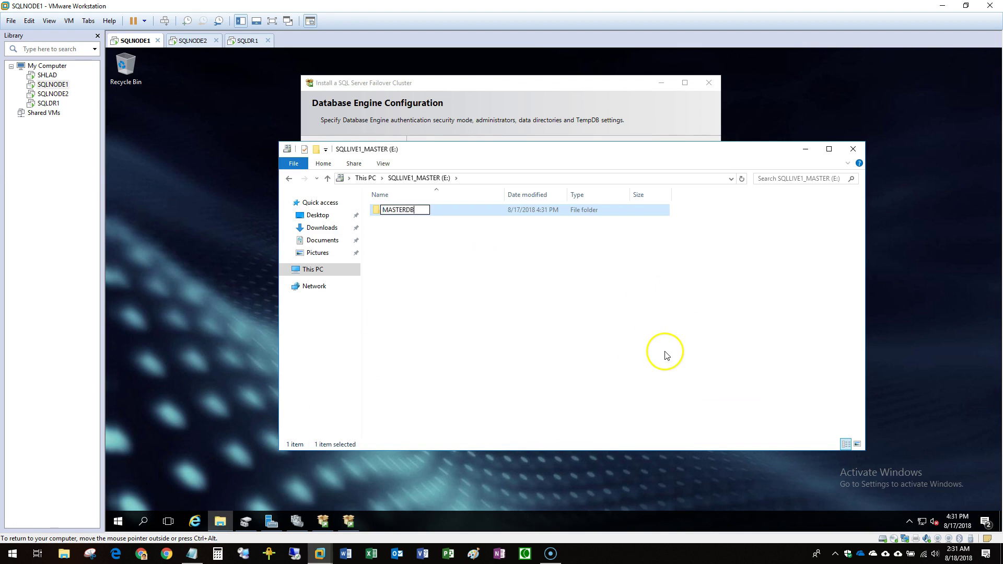
pyautogui.press('Return')
pyautogui.click(312, 269)
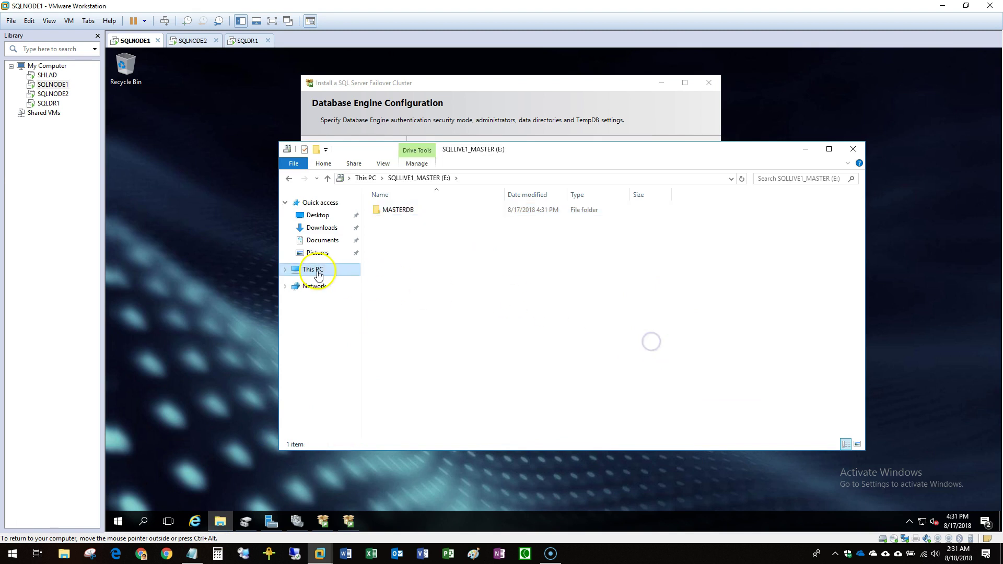
# Create a TEMPDB folder on the SQLLIVE1_TEMPDB (F:) drive.
pyautogui.doubleClick(437, 321)
pyautogui.rightClick(412, 259)
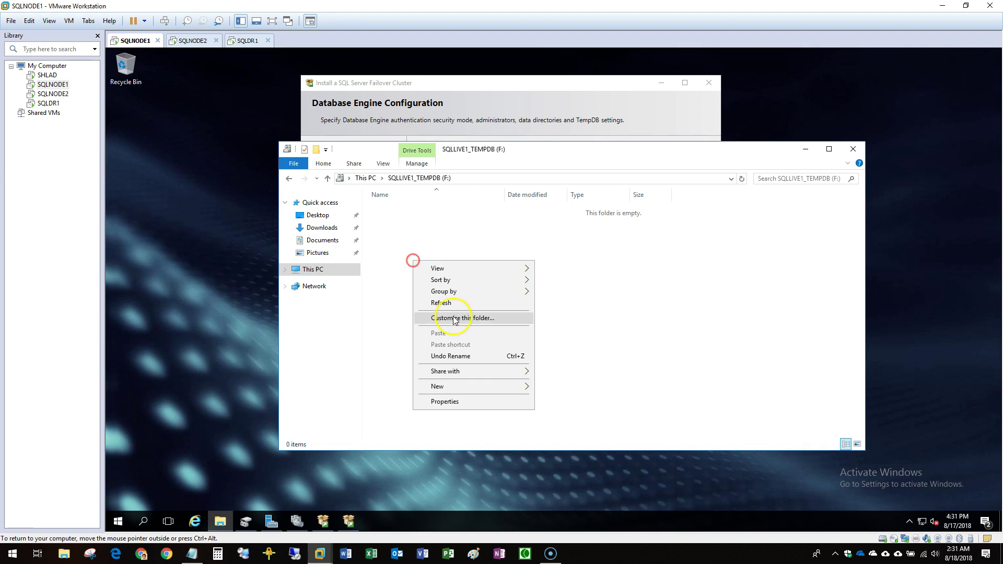
pyautogui.moveTo(501, 386)
pyautogui.click(559, 388)
pyautogui.write('TEMPDB')
pyautogui.press('Return')
pyautogui.click(303, 269)
# Create a DATA folder on the SQLLIVE1_DATA (G:) drive.
pyautogui.doubleClick(556, 329)
pyautogui.rightClick(452, 279)
pyautogui.moveTo(538, 403)
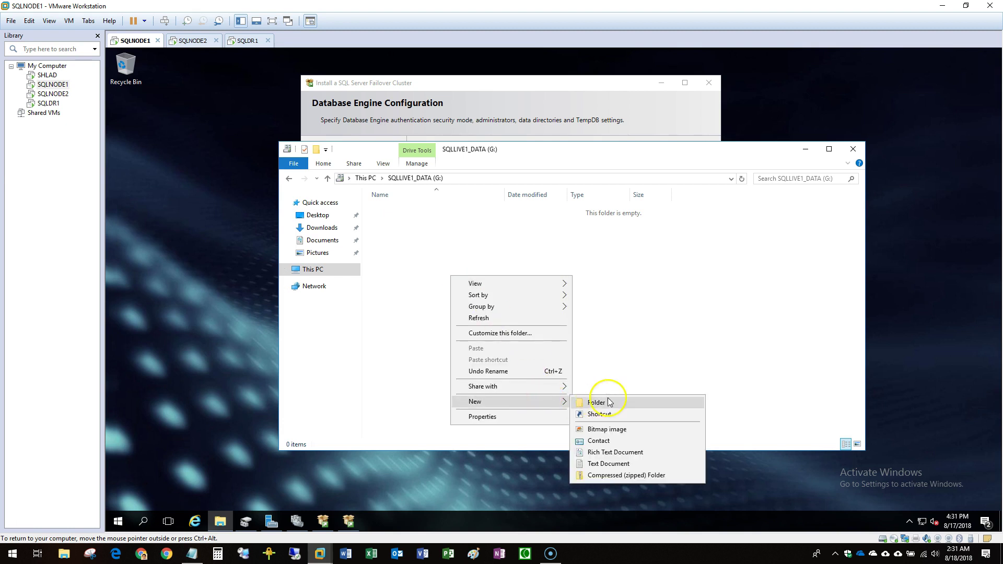
pyautogui.click(607, 400)
pyautogui.write('D')
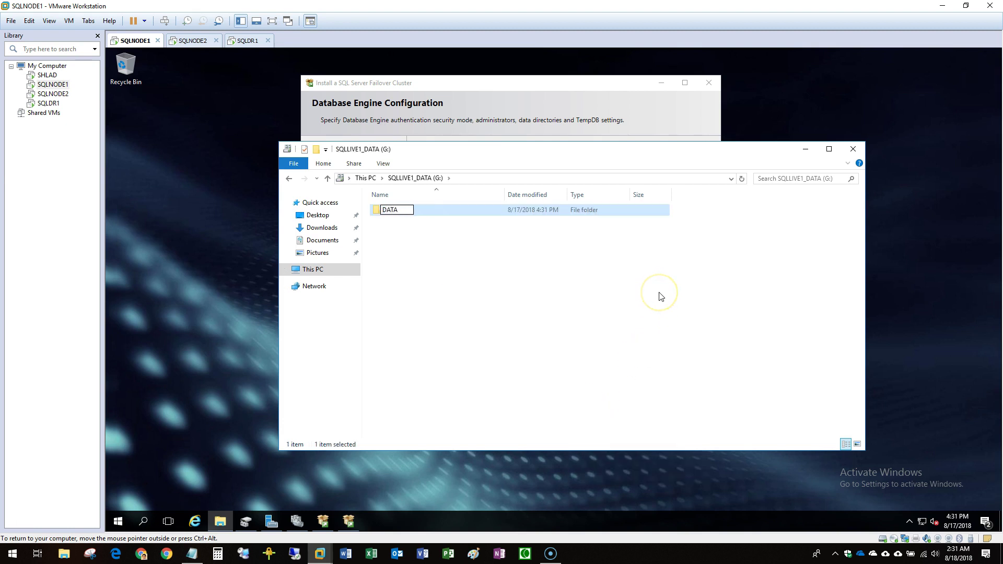
pyautogui.write('ATA')
pyautogui.click(303, 269)
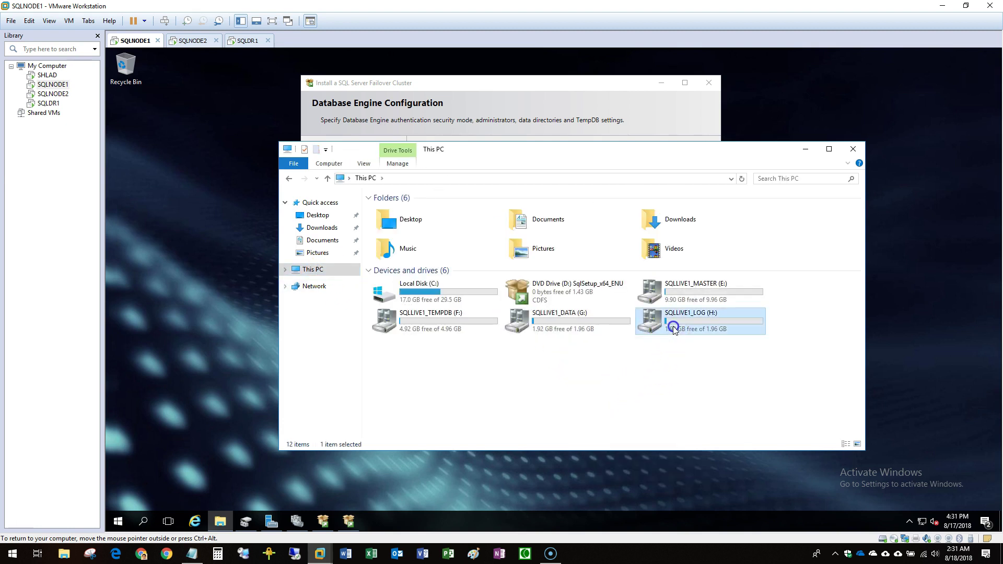
# Create a LOG folder on the SQLLIVE1_LOG (H:) drive, then return to the setup wizard.
pyautogui.doubleClick(660, 321)
pyautogui.rightClick(477, 284)
pyautogui.moveTo(553, 409)
pyautogui.click(628, 414)
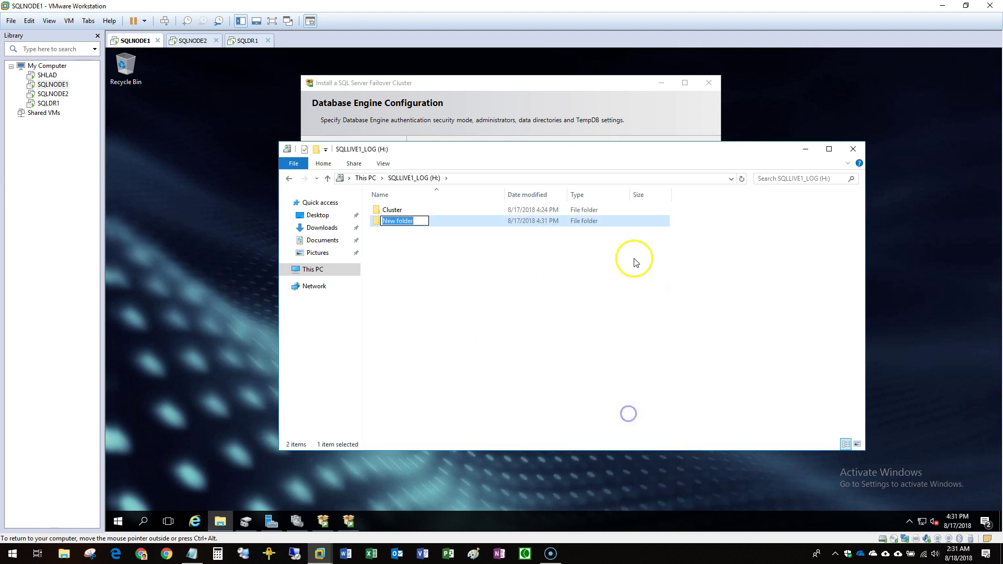
pyautogui.write('LOG')
pyautogui.press('Return')
pyautogui.click(775, 226)
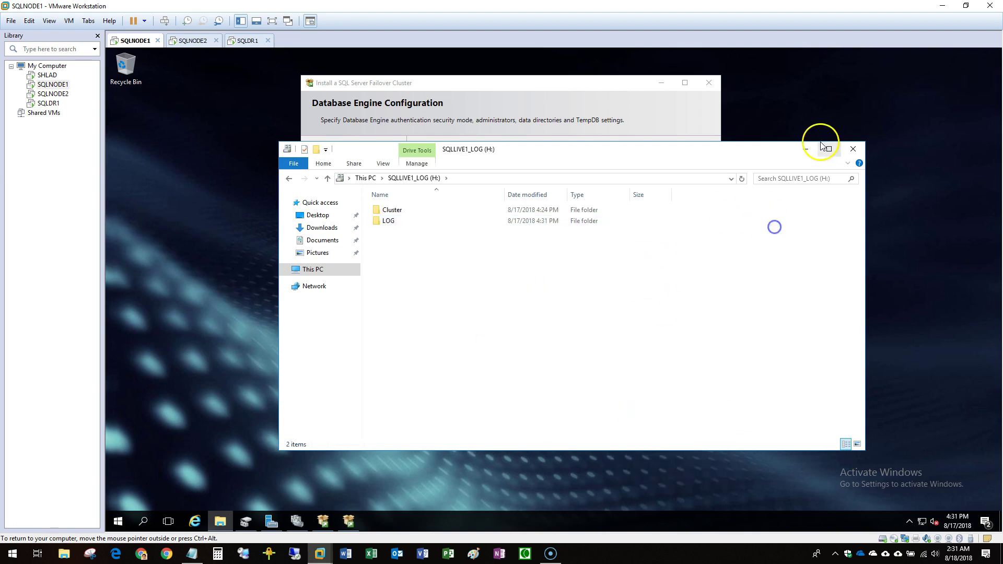
pyautogui.click(806, 149)
pyautogui.click(698, 168)
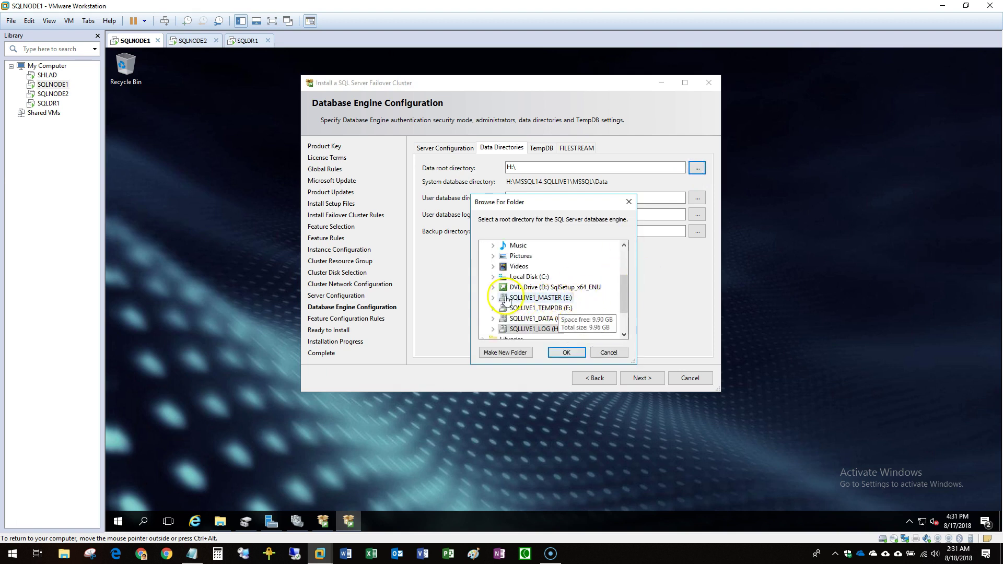
# Set the data root to E:\MASTERDB and the user database directory to G:\DATA.
pyautogui.click(493, 297)
pyautogui.click(535, 309)
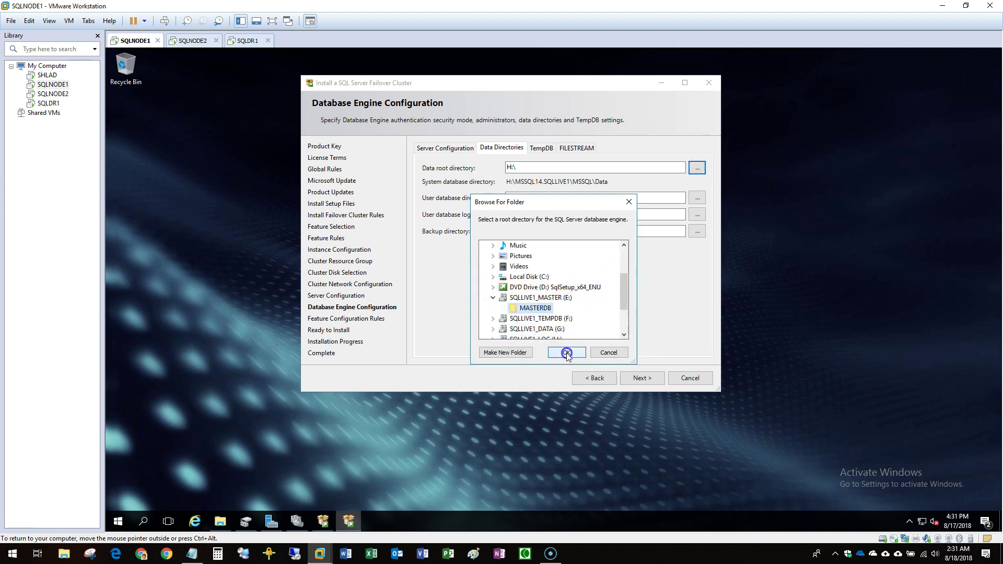
pyautogui.click(566, 352)
pyautogui.doubleClick(610, 167)
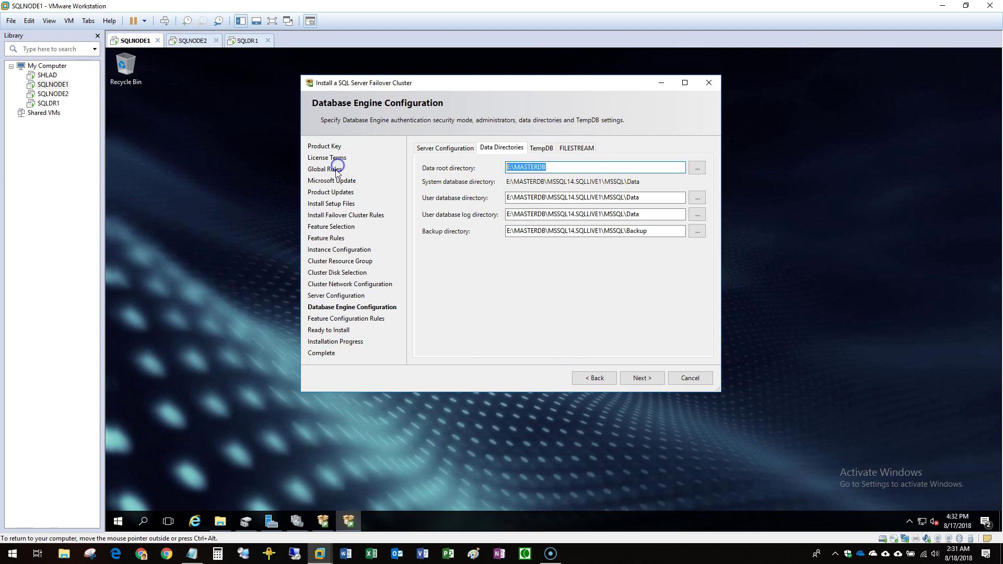
pyautogui.click(699, 198)
pyautogui.scroll(-3, 625, 312)
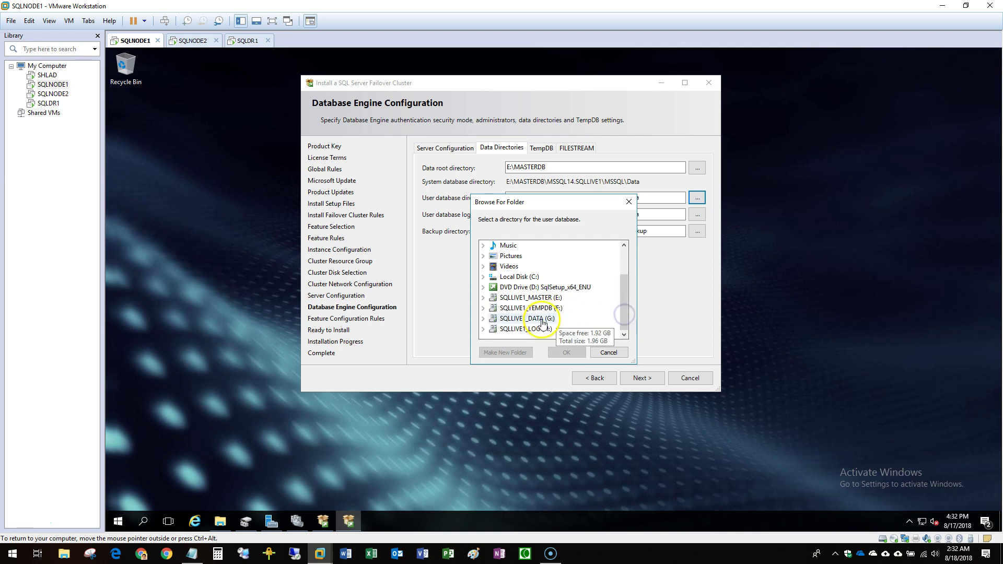
pyautogui.doubleClick(522, 329)
pyautogui.click(516, 339)
pyautogui.click(574, 353)
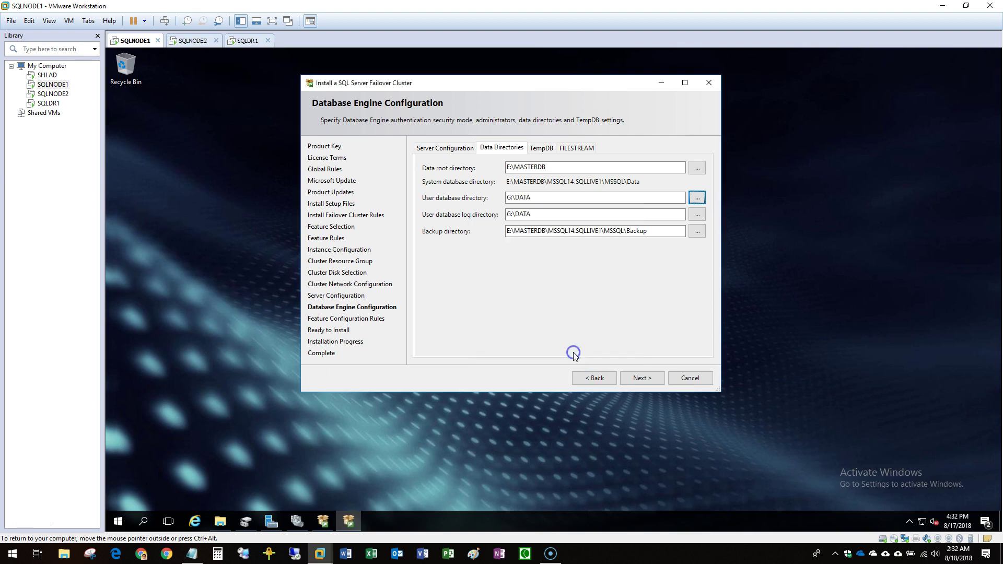
# Set the user database log directory to H:\LOG and the backup directory to G:\DATA.
pyautogui.click(702, 215)
pyautogui.scroll(-5, 594, 309)
pyautogui.doubleClick(538, 287)
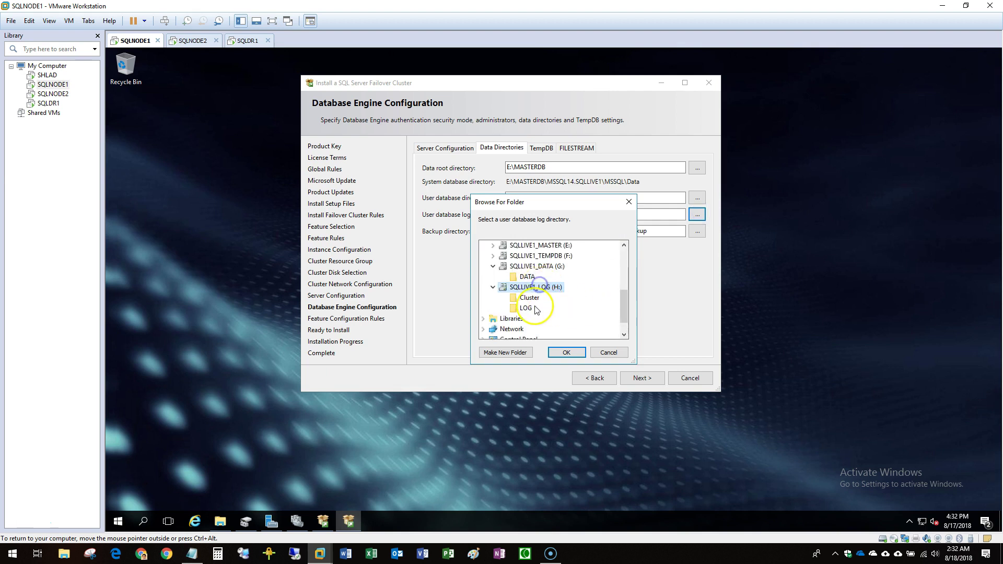
pyautogui.click(527, 308)
pyautogui.click(570, 352)
pyautogui.click(698, 233)
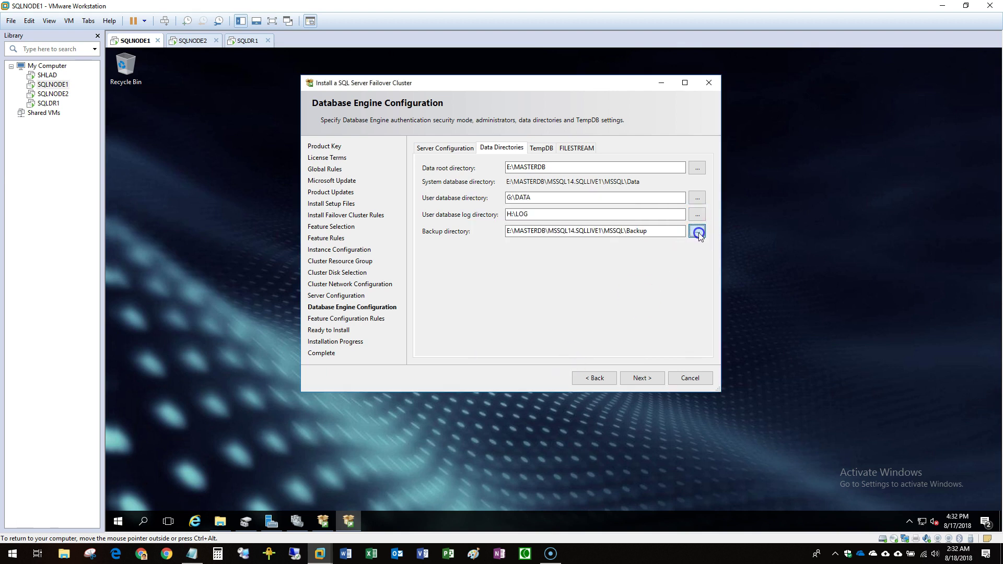
pyautogui.scroll(-3, 599, 314)
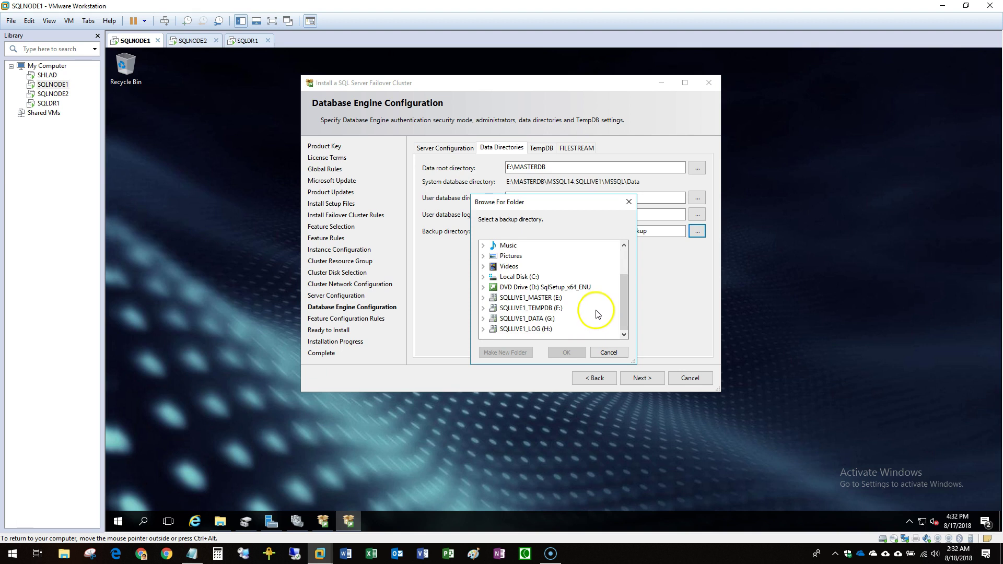
pyautogui.click(521, 318)
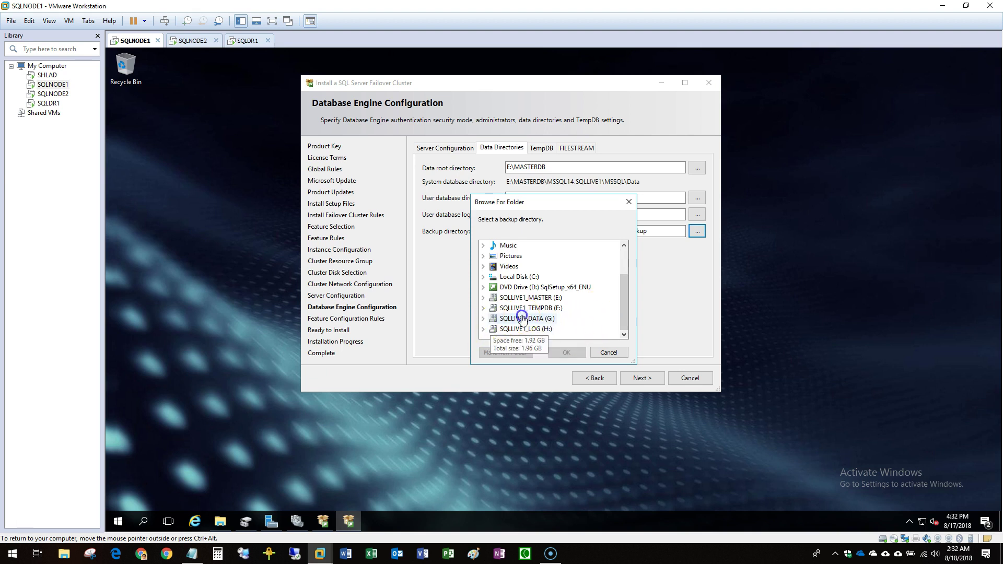
pyautogui.click(515, 317)
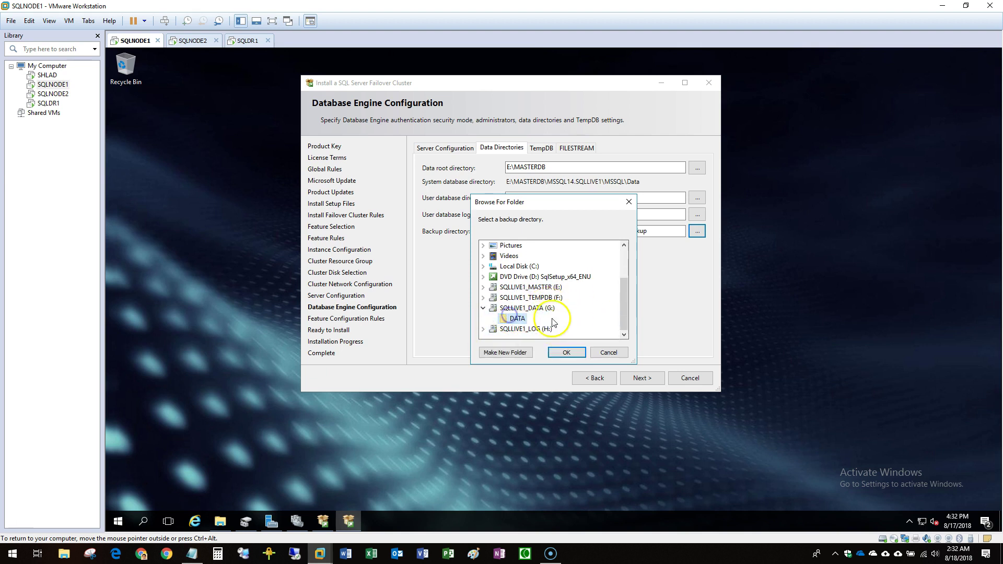
pyautogui.click(567, 352)
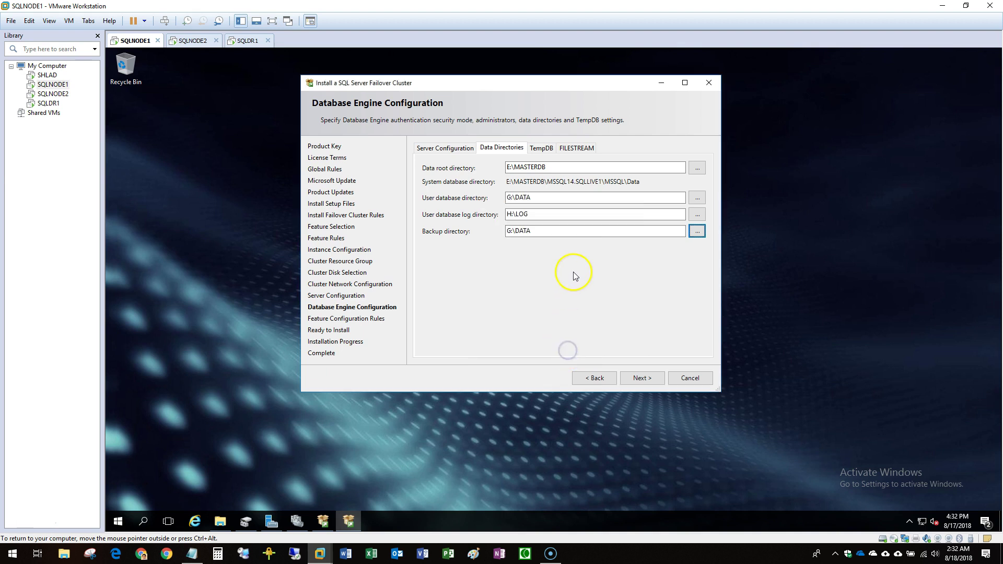
# Replace the TempDB data directory with F:\TEMPDB, review FILESTREAM, and proceed to installation.
pyautogui.click(550, 146)
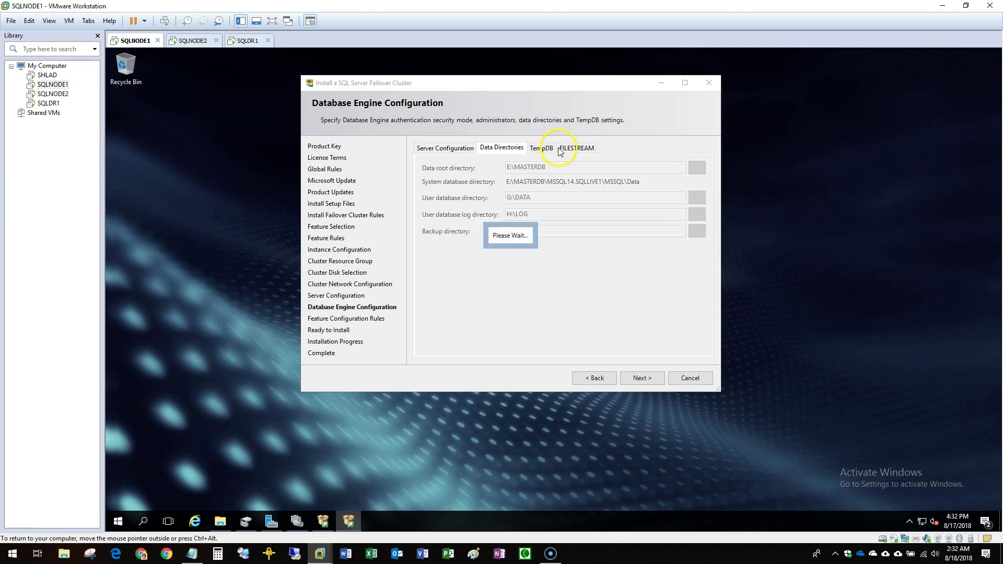
pyautogui.click(689, 246)
pyautogui.click(688, 233)
pyautogui.scroll(-3, 600, 280)
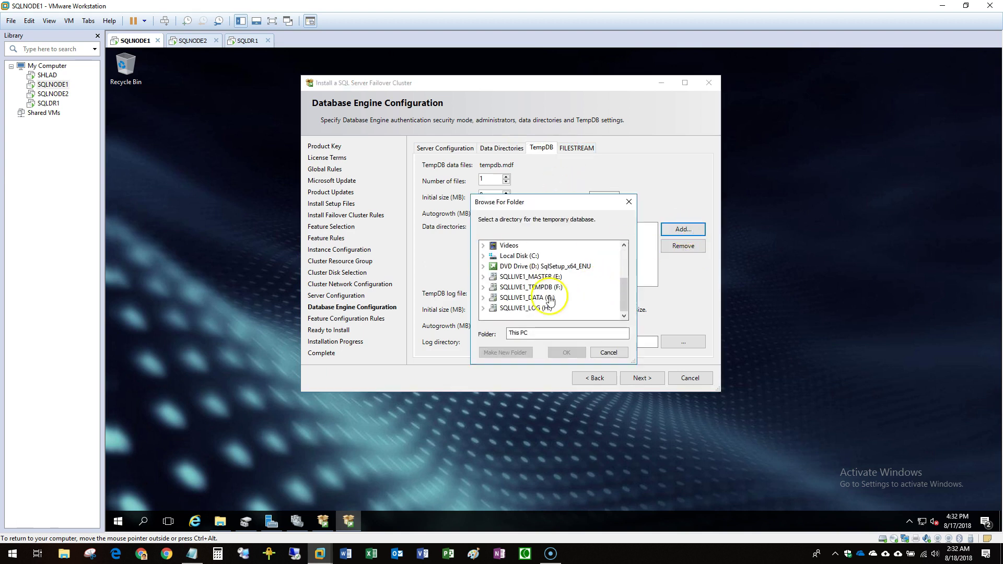
pyautogui.doubleClick(526, 287)
pyautogui.click(517, 309)
pyautogui.click(566, 352)
pyautogui.moveTo(537, 343); pyautogui.dragTo(458, 356)
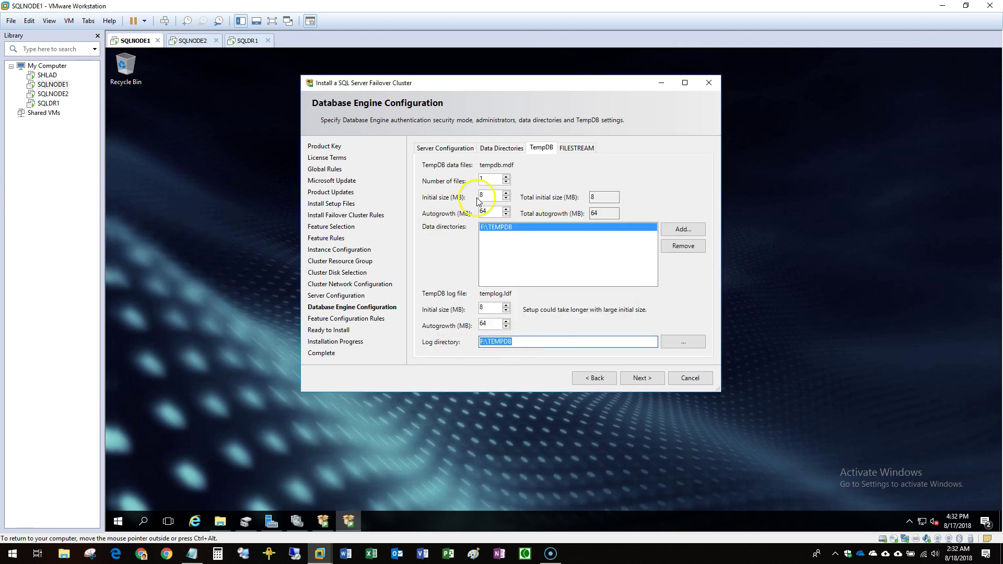
pyautogui.click(585, 147)
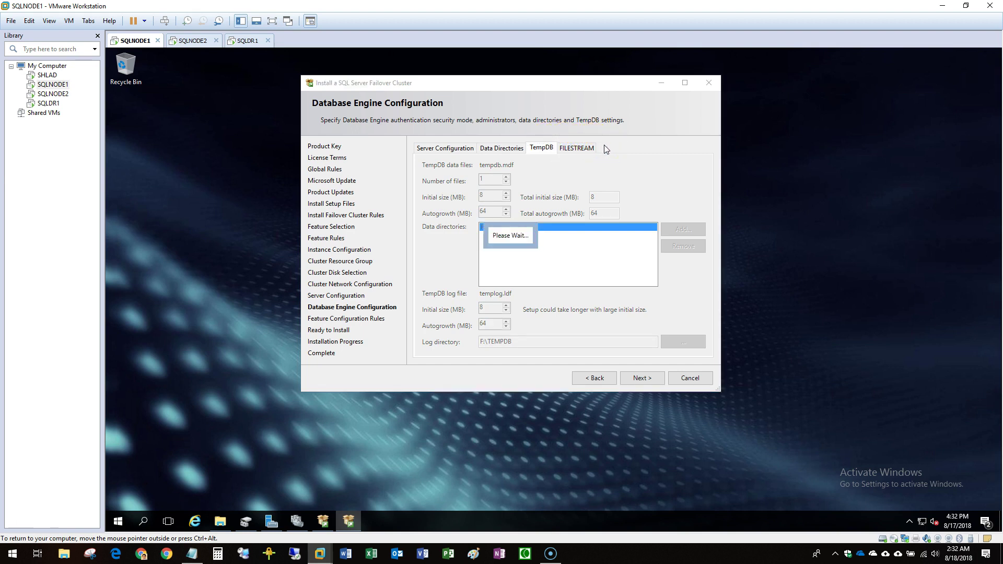
pyautogui.click(633, 380)
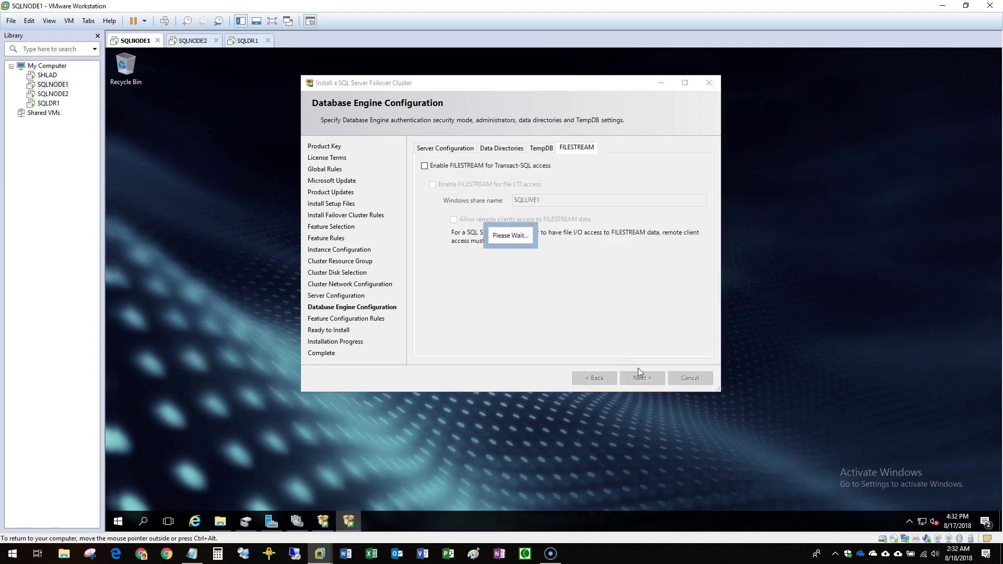
pyautogui.click(657, 380)
# Install the SQL Server 2017 failover cluster on SQLNODE1, close the wizard, and switch to SQLNODE2.
pyautogui.click(654, 378)
pyautogui.click(654, 378)
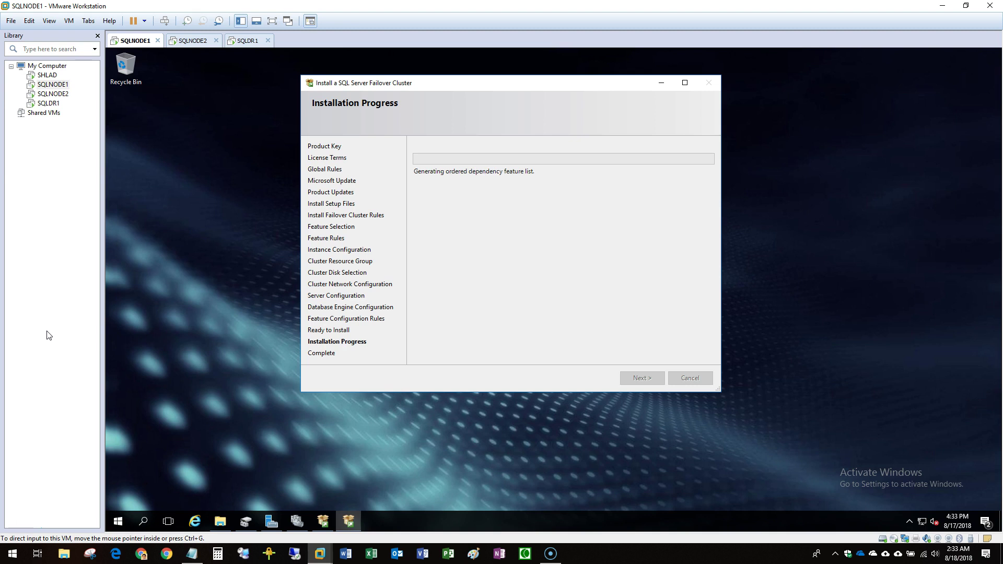
pyautogui.click(49, 305)
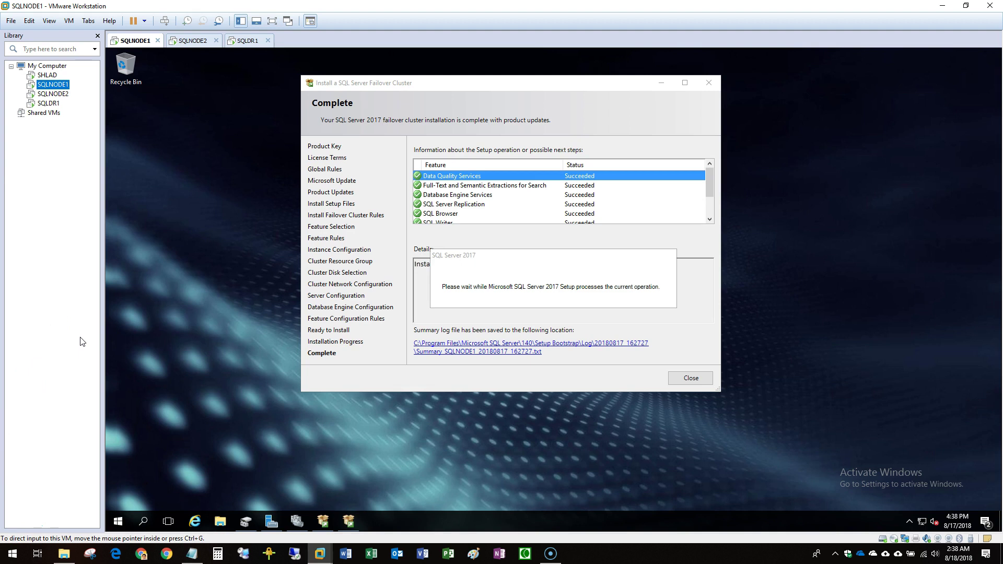
pyautogui.click(689, 380)
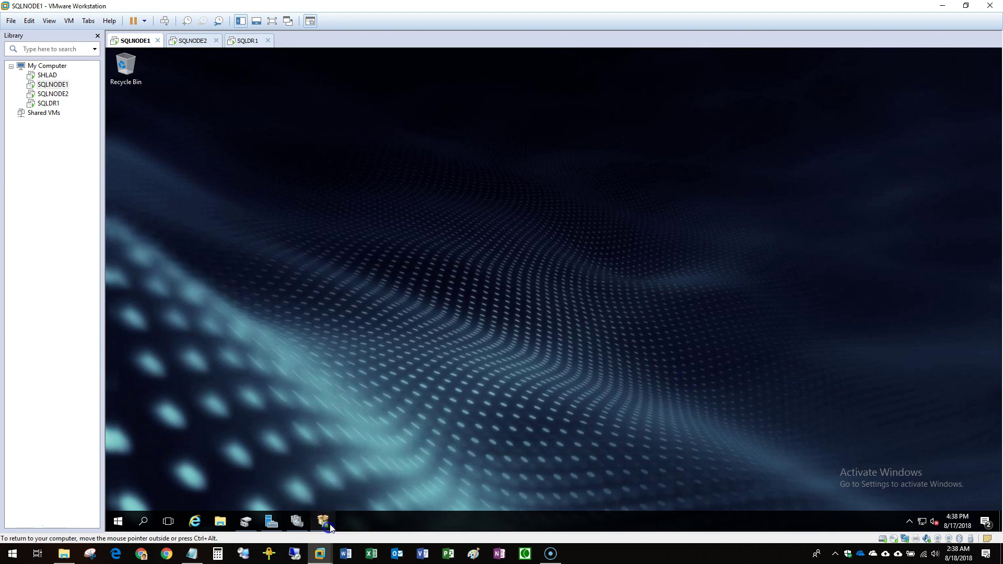
pyautogui.click(323, 521)
pyautogui.click(53, 95)
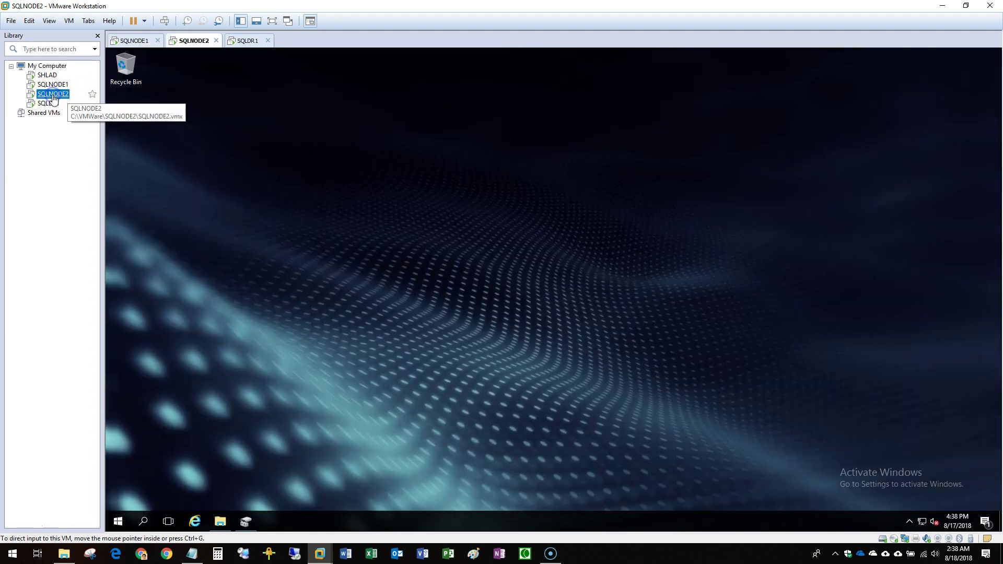
# Launch SQL Server 2017 setup from SQLNODE2's DVD drive, then switch back to SQLNODE1.
pyautogui.click(220, 521)
pyautogui.click(144, 172)
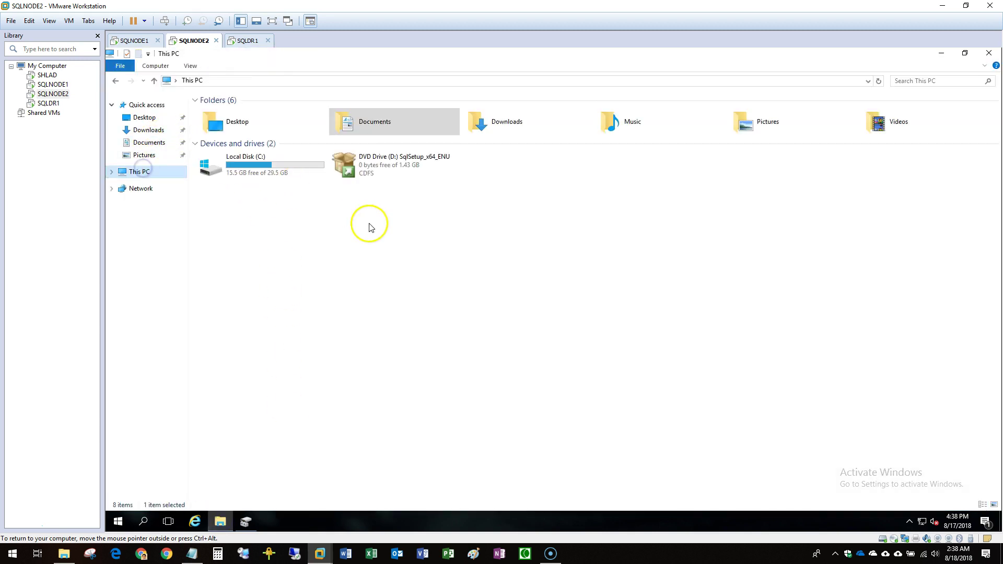
pyautogui.doubleClick(397, 172)
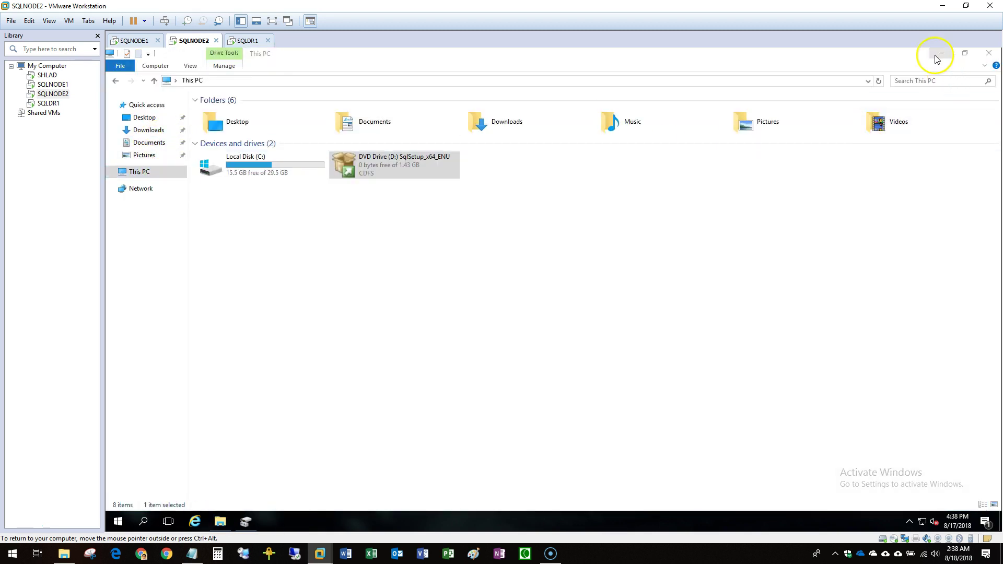
pyautogui.click(941, 54)
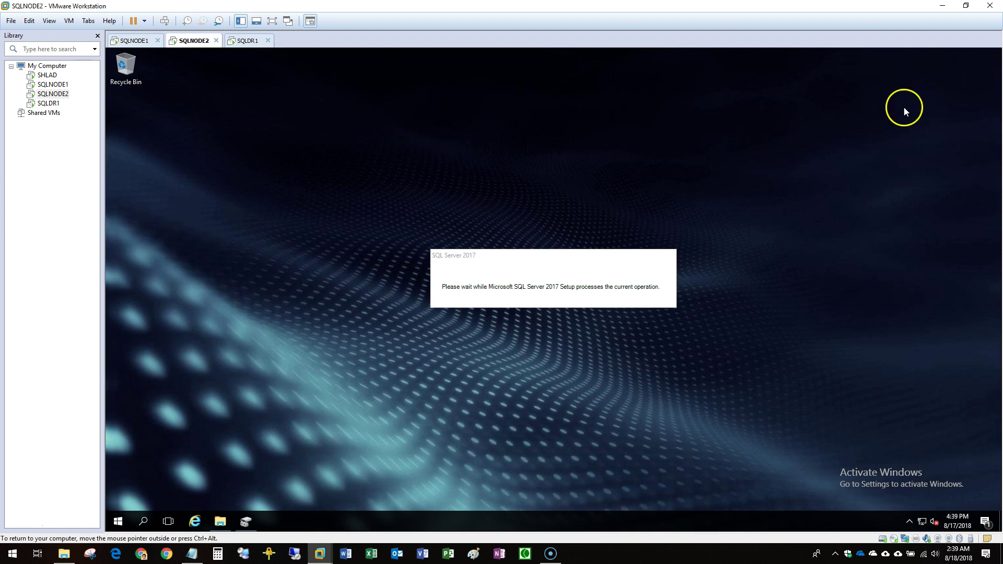
pyautogui.click(53, 84)
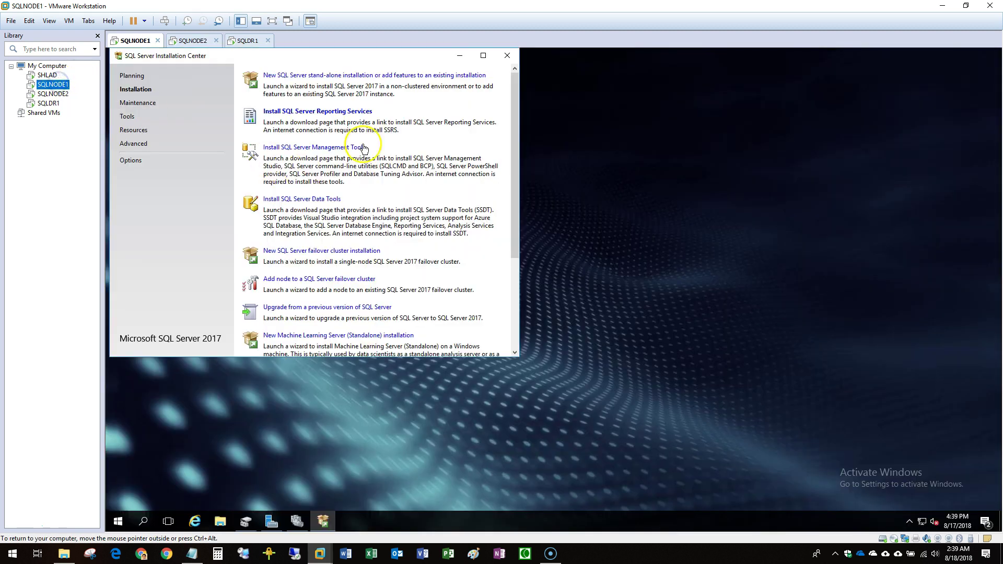
# In Failover Cluster Manager, inspect SQLLIVE1's SQL Server, Agent and SQLLIVE1DB resources, revealing 192.168.255.14.
pyautogui.click(460, 56)
pyautogui.click(297, 521)
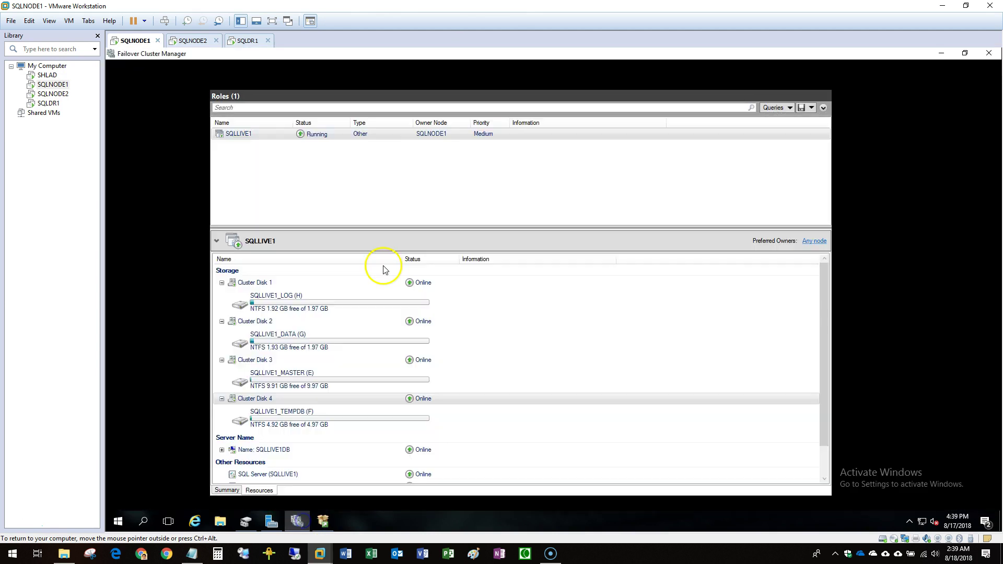
pyautogui.moveTo(318, 228); pyautogui.dragTo(316, 163)
pyautogui.click(269, 416)
pyautogui.keyDown('shift'); pyautogui.click(273, 429); pyautogui.keyUp('shift')
pyautogui.click(293, 430)
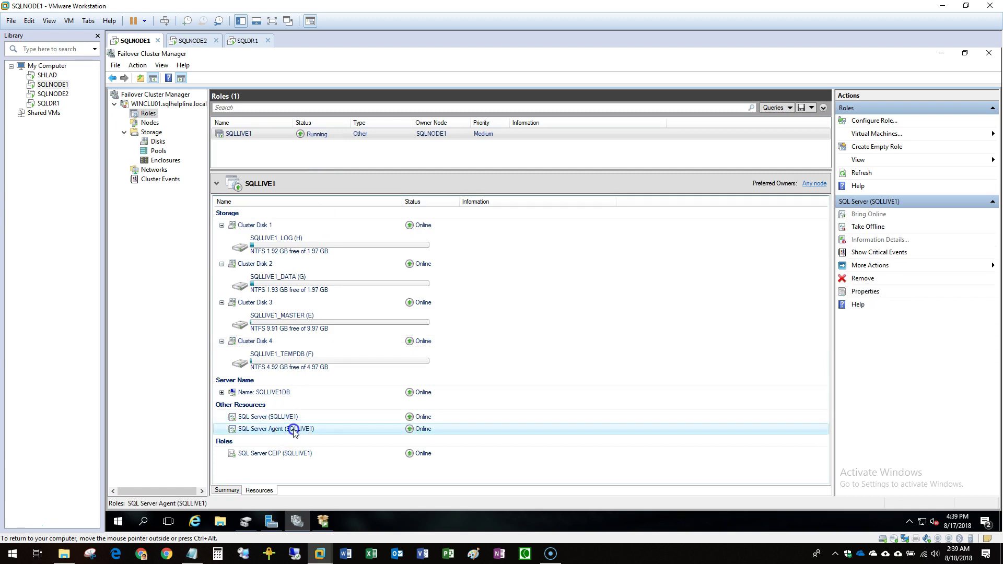
pyautogui.click(222, 393)
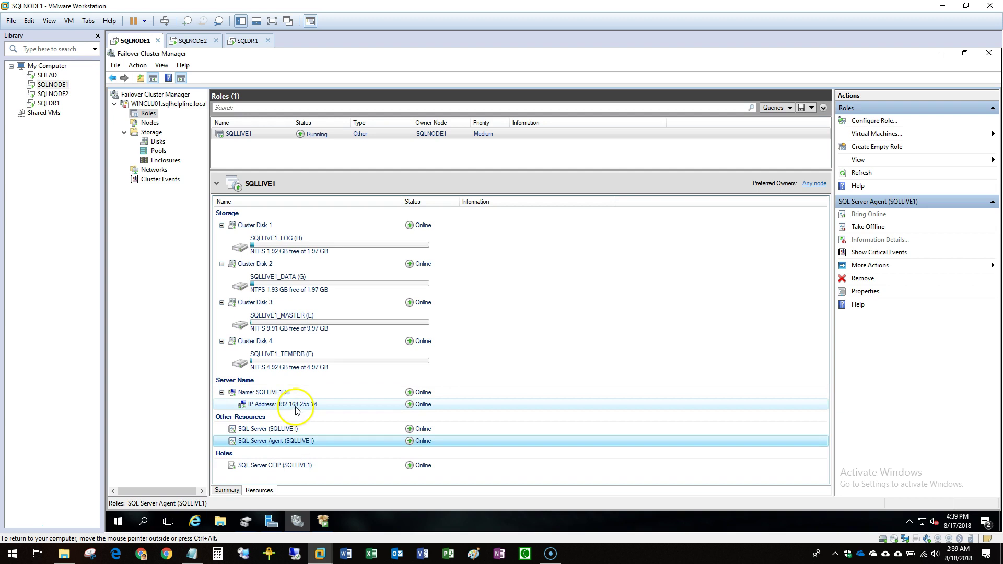
pyautogui.click(285, 397)
pyautogui.keyDown('shift'); pyautogui.click(287, 405); pyautogui.keyUp('shift')
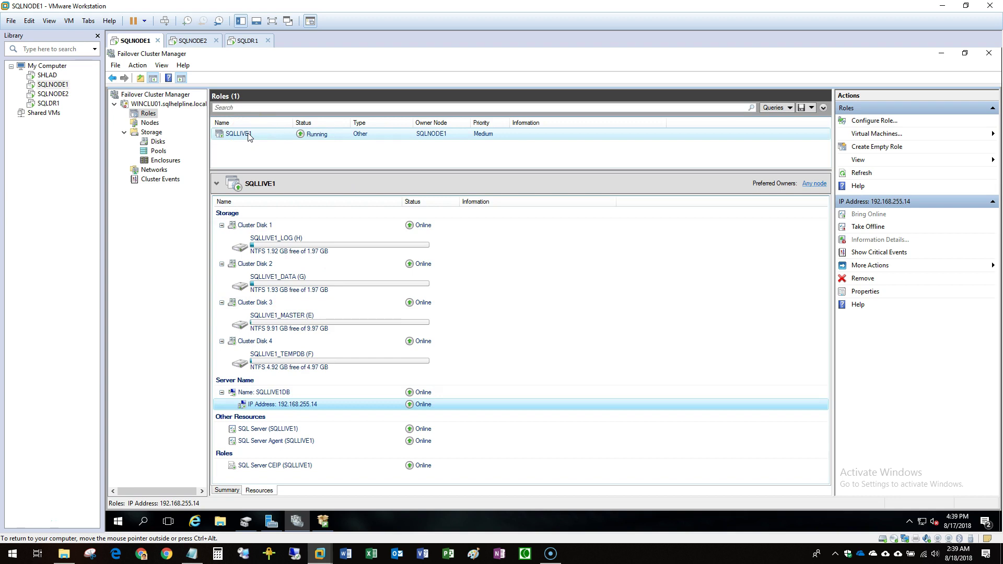
# On SQLNODE2, start 'Add node to a SQL Server failover cluster' from the Installation Center.
pyautogui.click(52, 94)
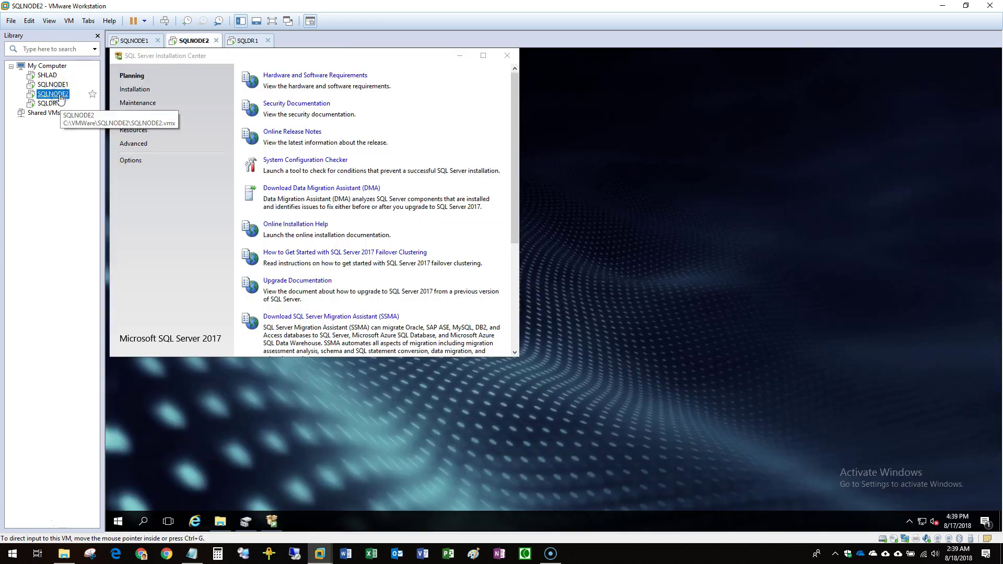
pyautogui.click(128, 91)
pyautogui.moveTo(169, 57); pyautogui.dragTo(309, 116)
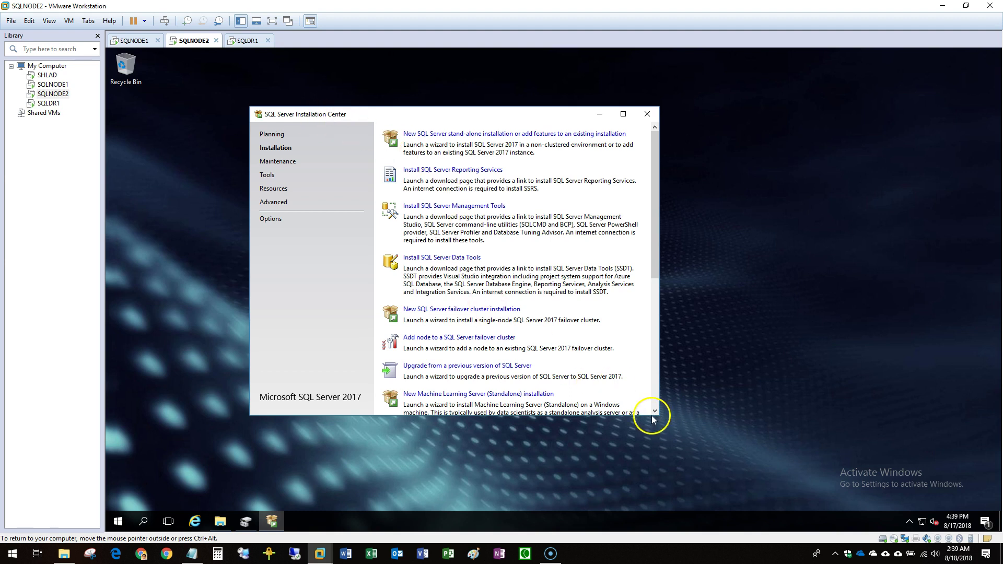
pyautogui.moveTo(652, 418); pyautogui.dragTo(652, 503)
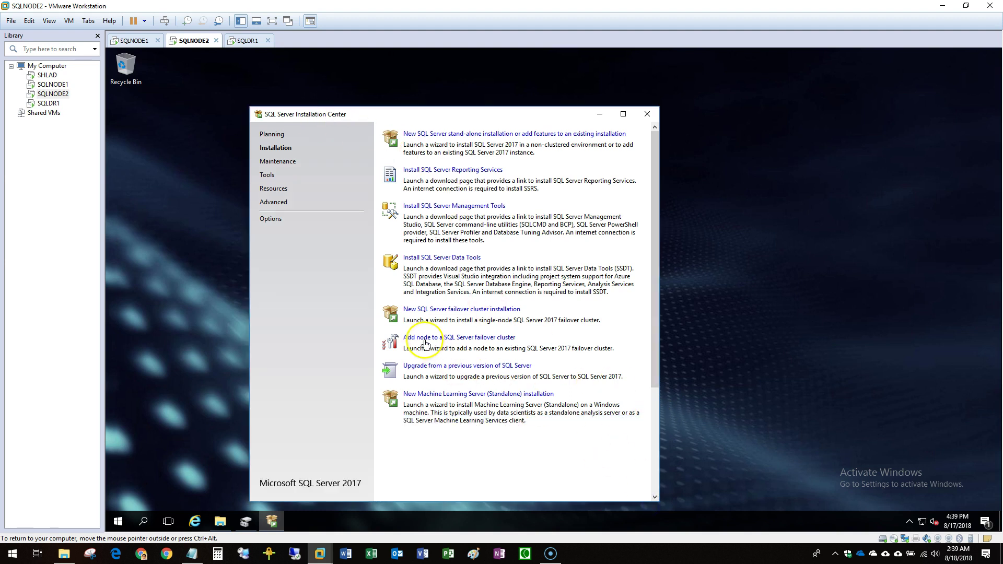
pyautogui.click(469, 338)
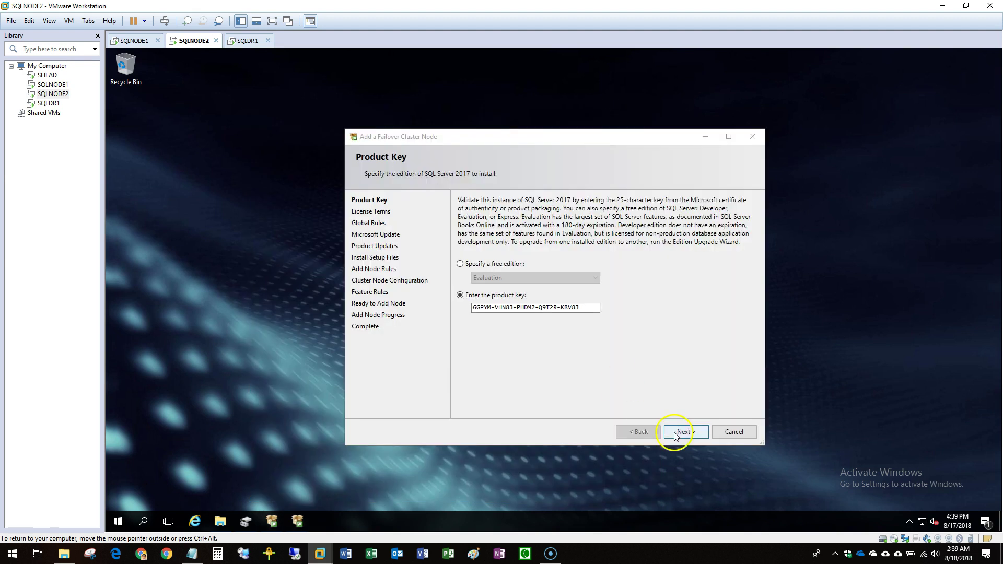
pyautogui.click(673, 435)
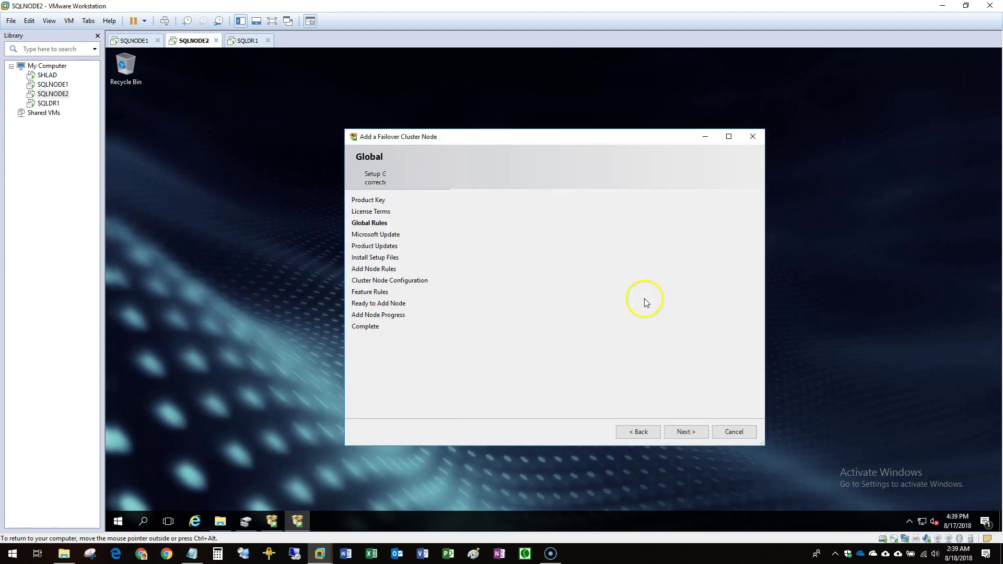
# Pass the add-node rule checks, reviewing and dismissing the cluster verification warning.
pyautogui.click(691, 440)
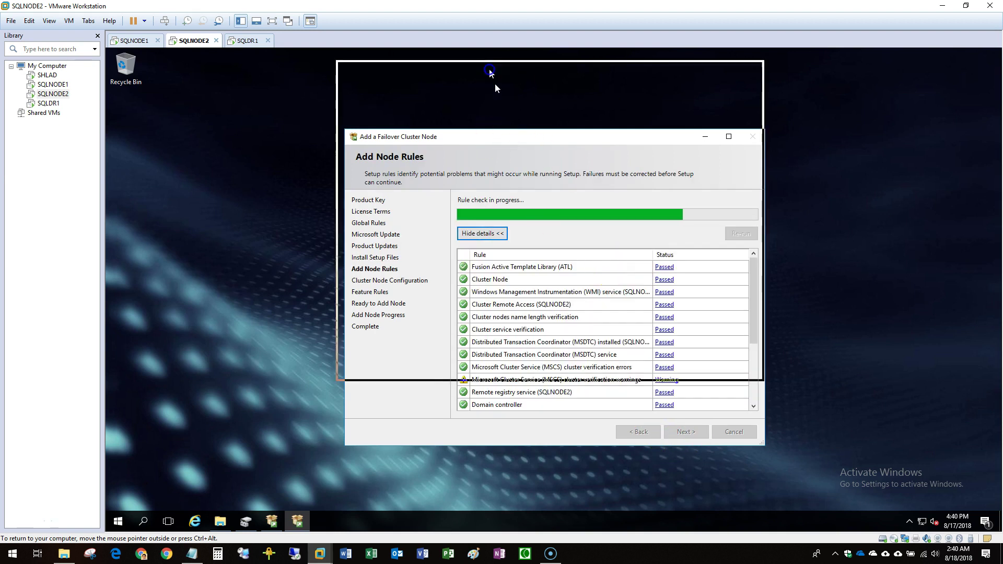
pyautogui.click(661, 312)
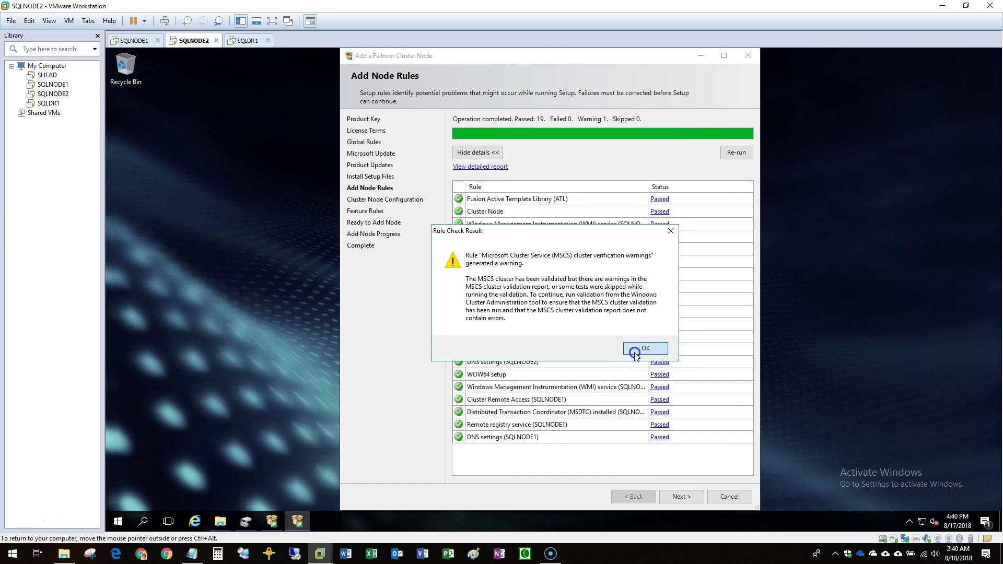
pyautogui.click(636, 350)
pyautogui.click(681, 496)
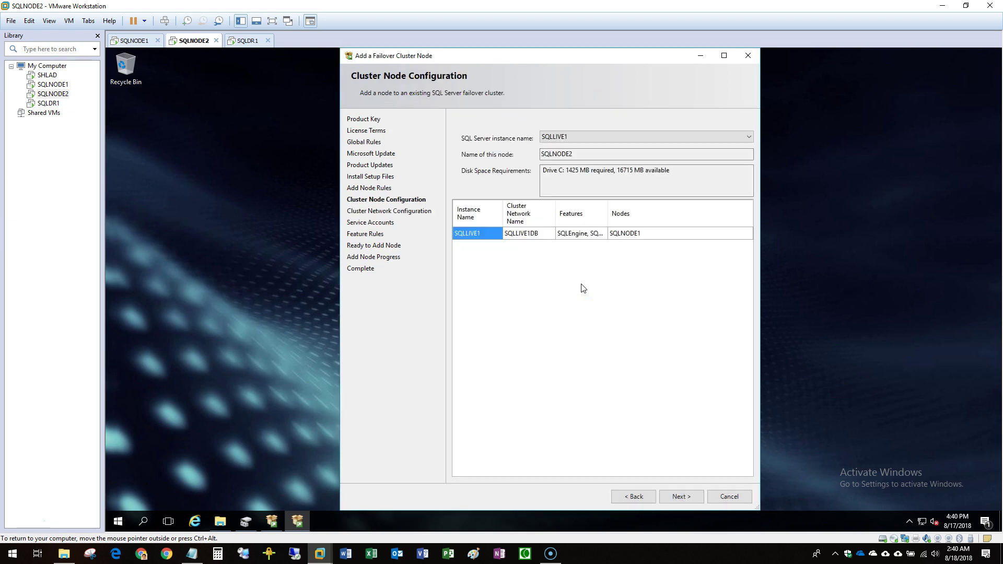
# Choose SQLLIVE1 as the instance to join and verify the node name SQLNODE2.
pyautogui.click(569, 138)
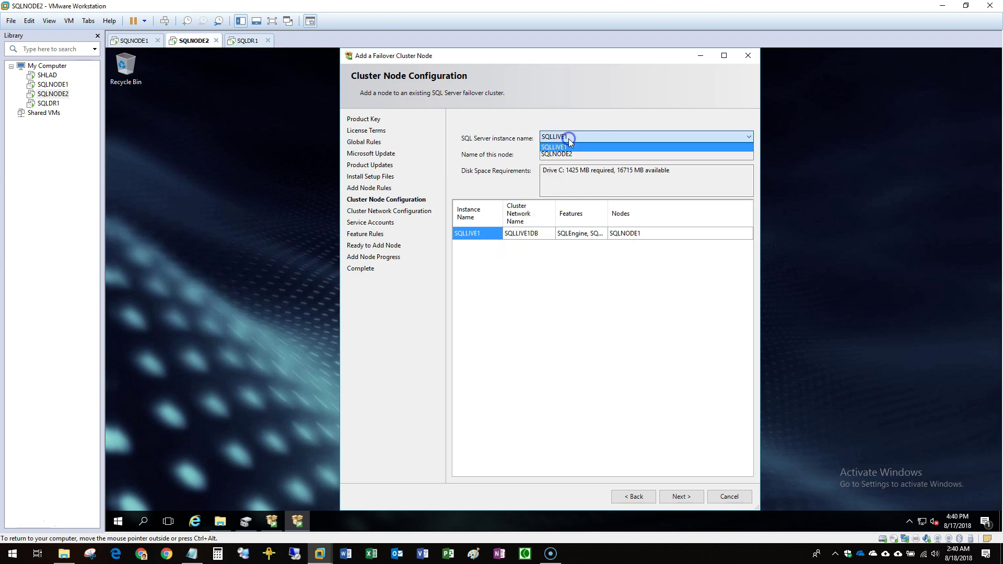
pyautogui.click(567, 148)
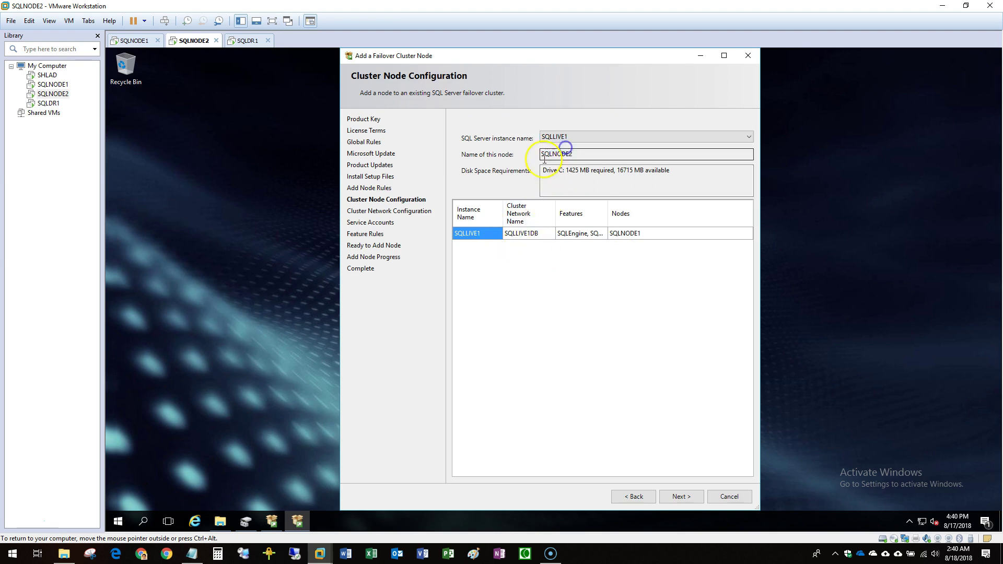
pyautogui.click(650, 235)
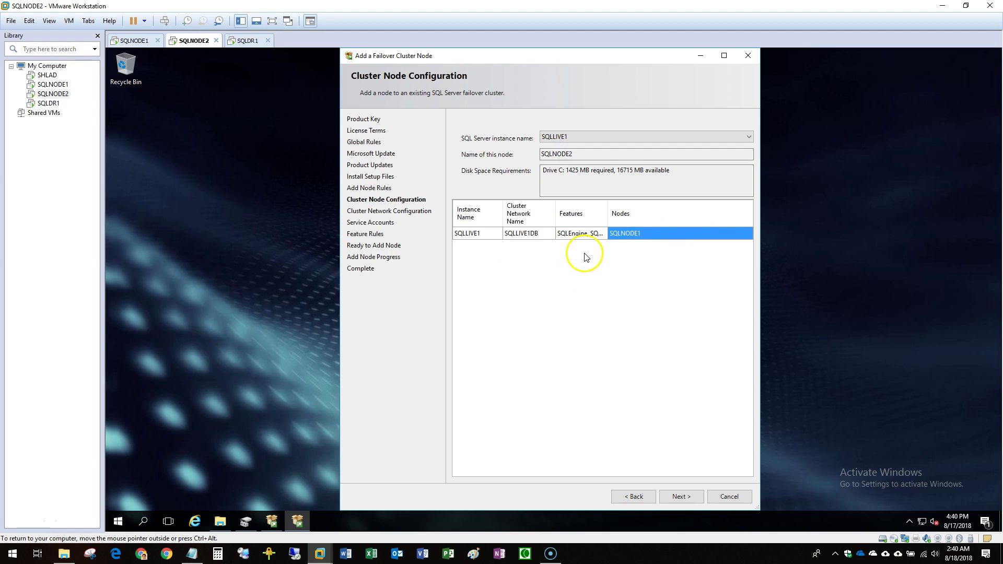
pyautogui.click(572, 155)
pyautogui.moveTo(572, 155); pyautogui.dragTo(467, 156)
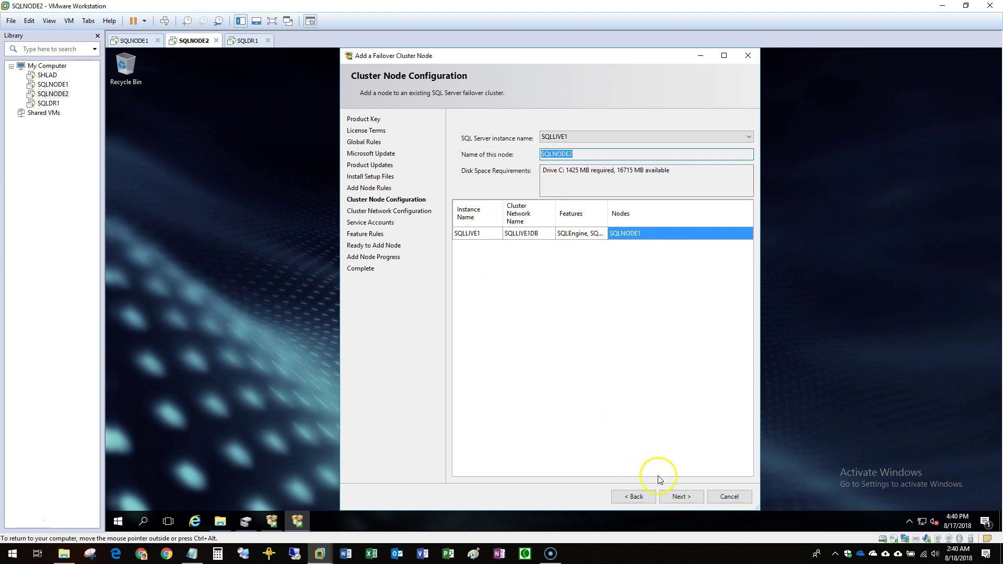
# Accept the default cluster network and service account settings, then start installing the SQLNODE2 node.
pyautogui.click(678, 498)
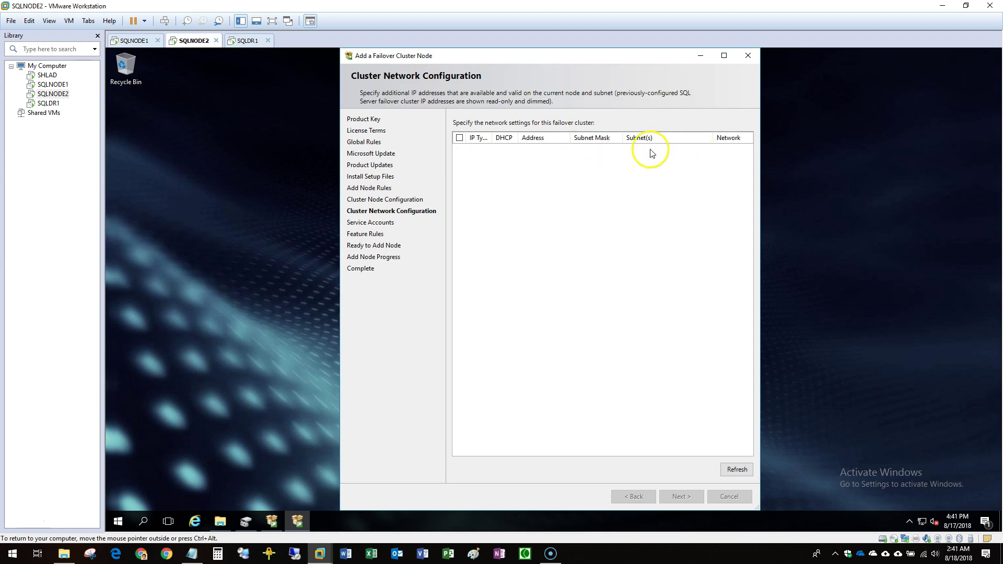
pyautogui.click(682, 497)
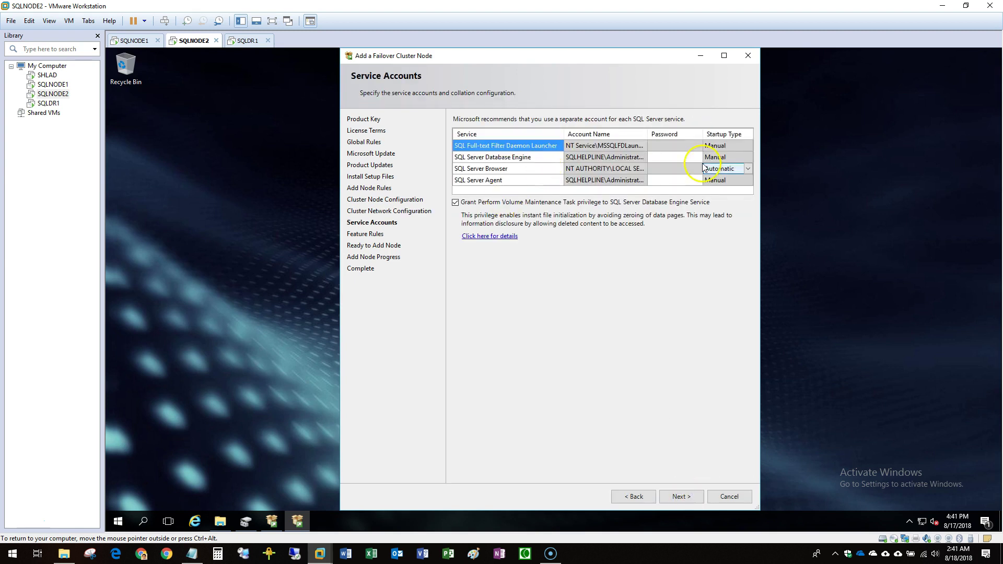
pyautogui.press('Return')
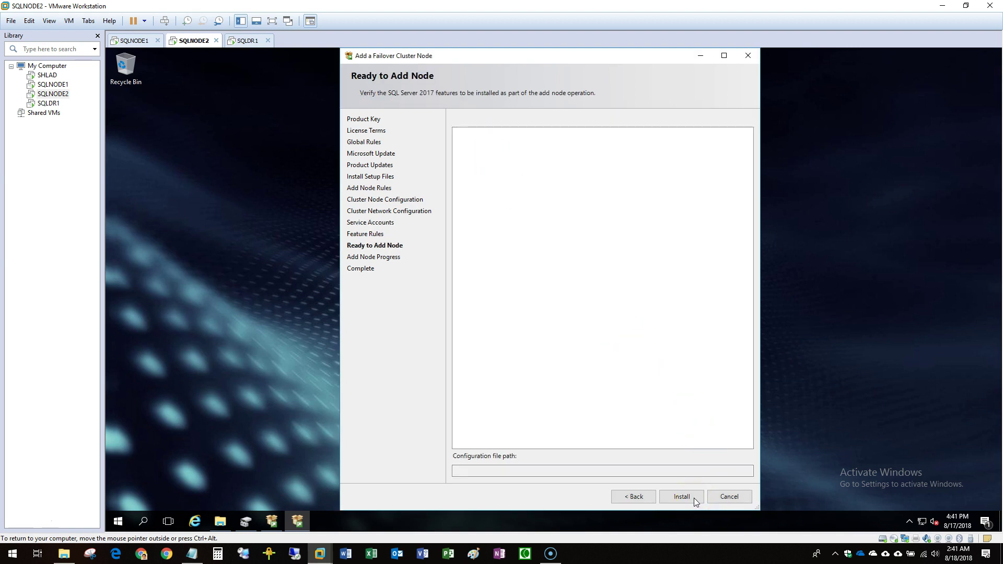
pyautogui.press('Return')
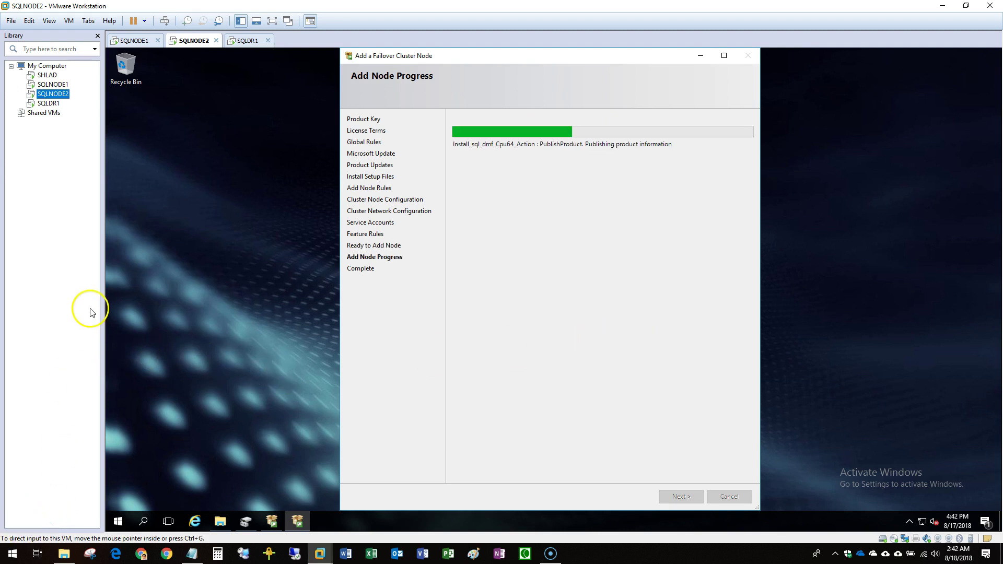
# Run the SSMS-Setup-ENU 17.8 installer as administrator on SQLNODE1 and start its installation.
pyautogui.click(53, 84)
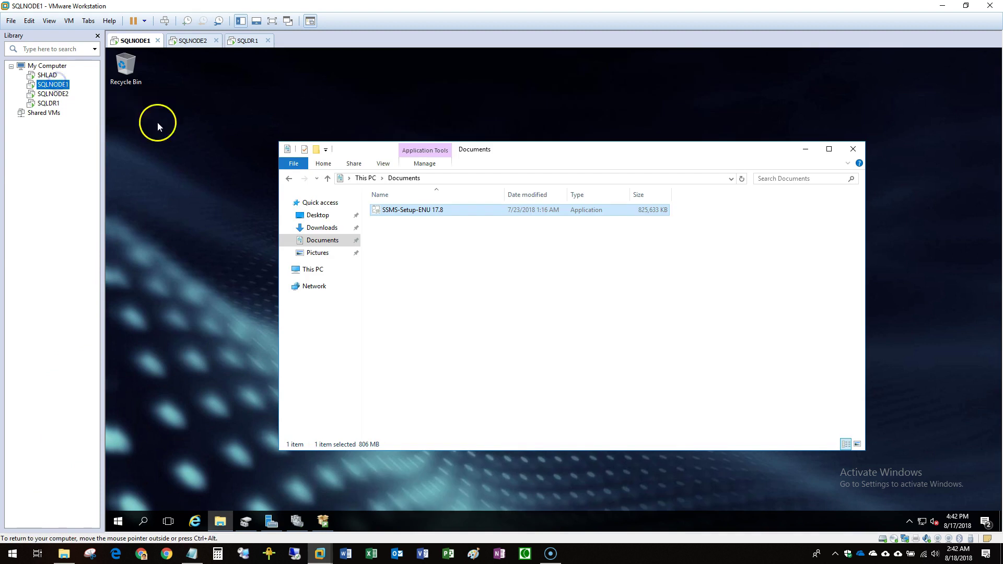
pyautogui.click(387, 210)
pyautogui.rightClick(399, 210)
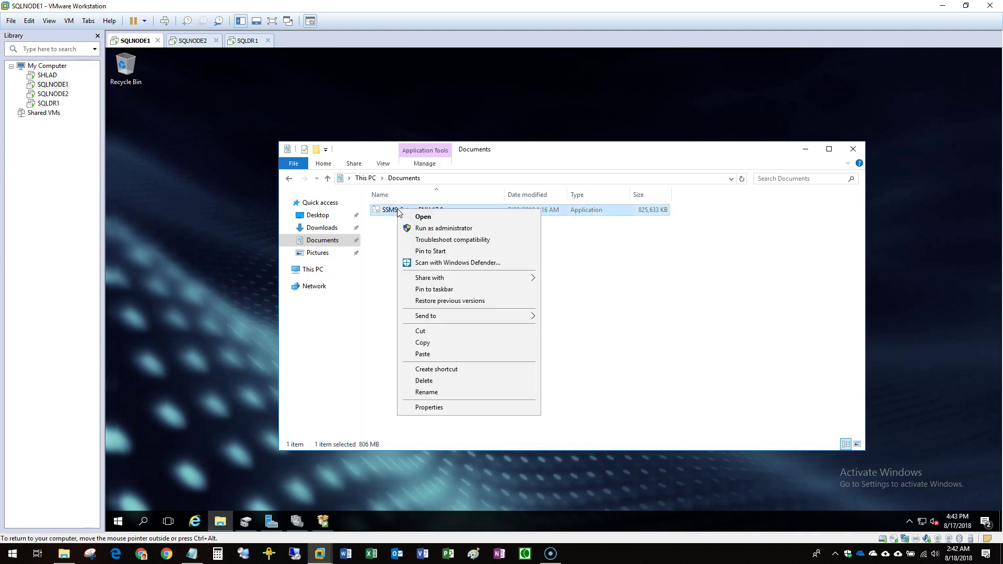
pyautogui.click(444, 228)
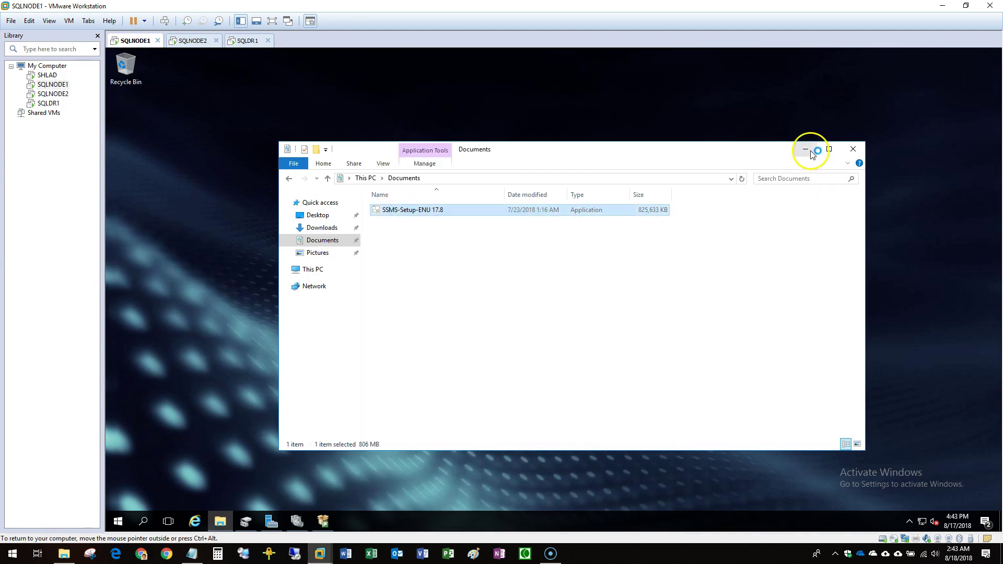
pyautogui.click(807, 150)
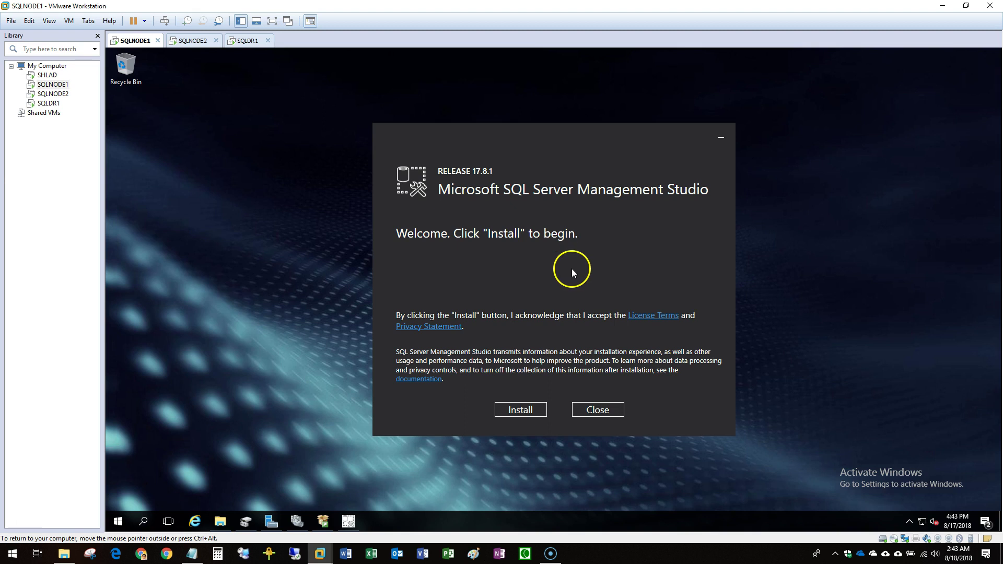
pyautogui.click(533, 410)
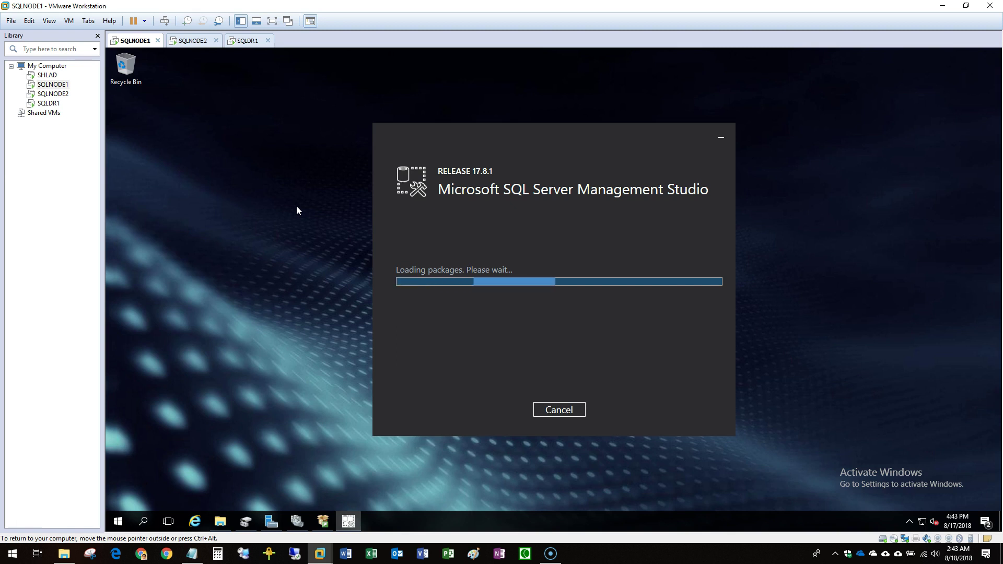
pyautogui.click(60, 94)
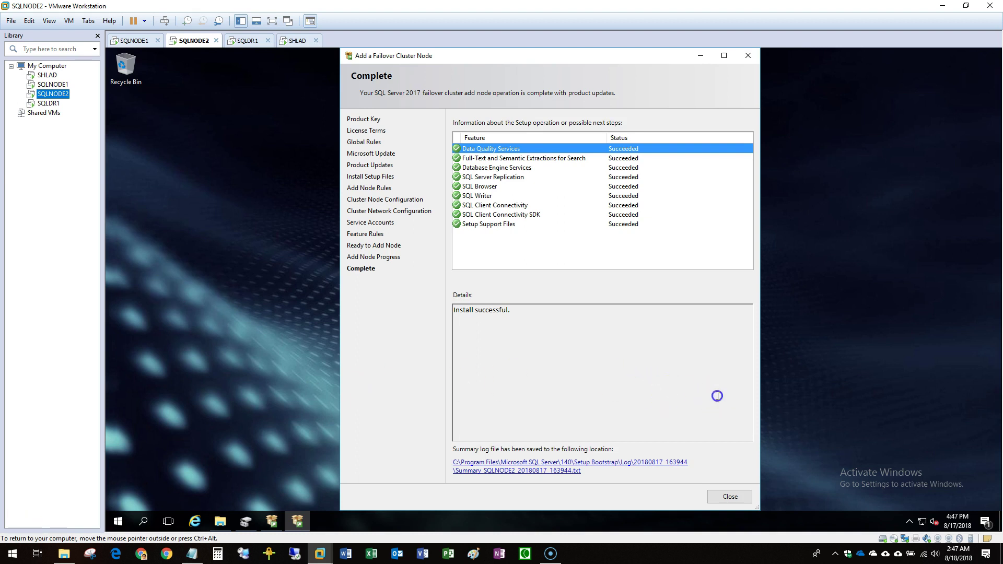
# Close SQLNODE2's finished add-node wizard and launch Failover Cluster Manager from Server Manager's Tools.
pyautogui.click(744, 496)
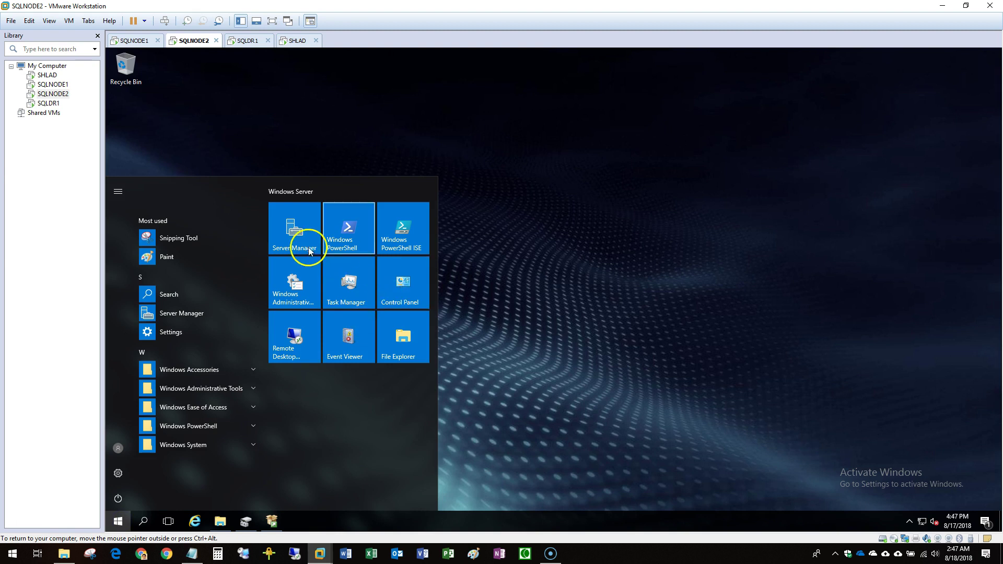
pyautogui.click(304, 236)
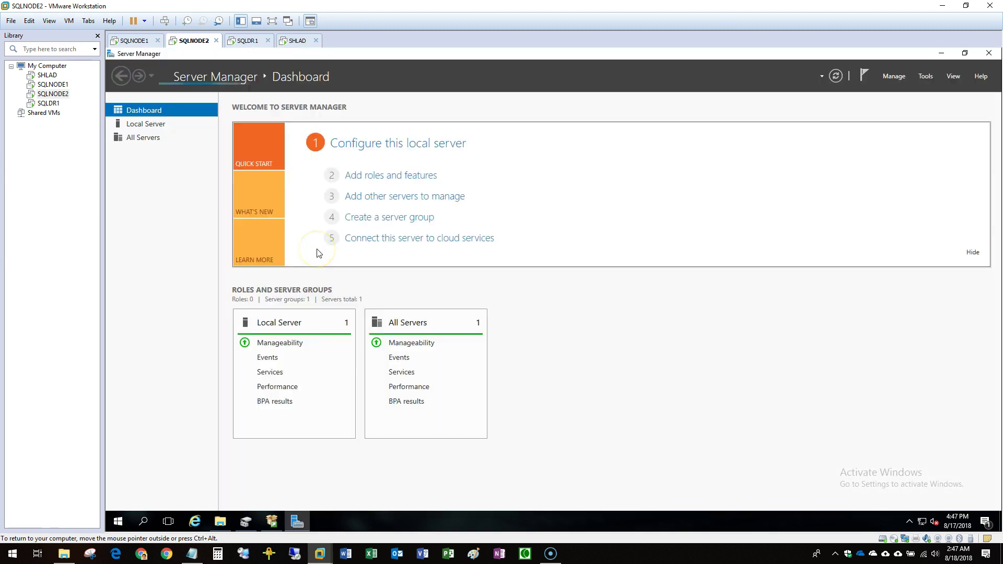
pyautogui.click(925, 75)
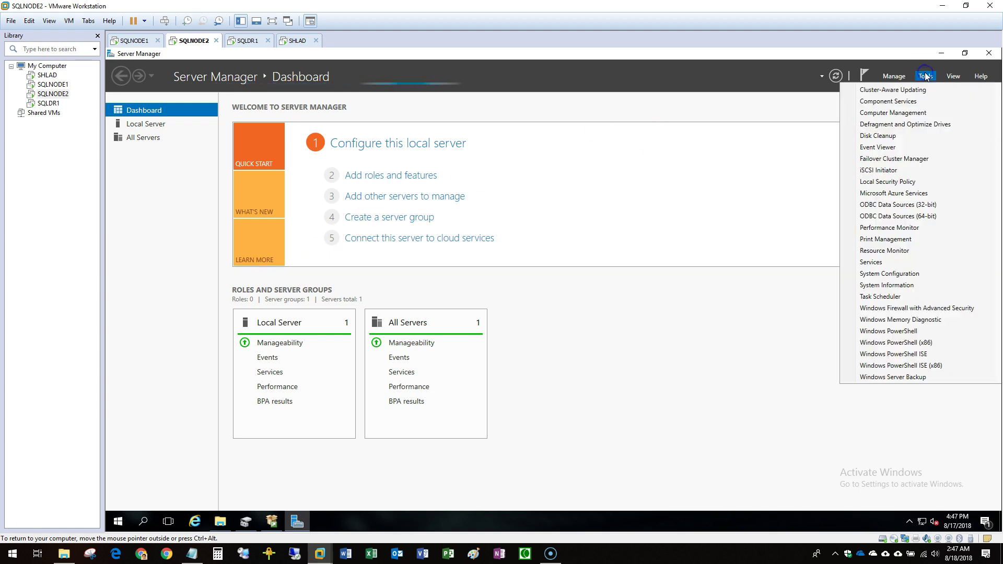
pyautogui.click(913, 159)
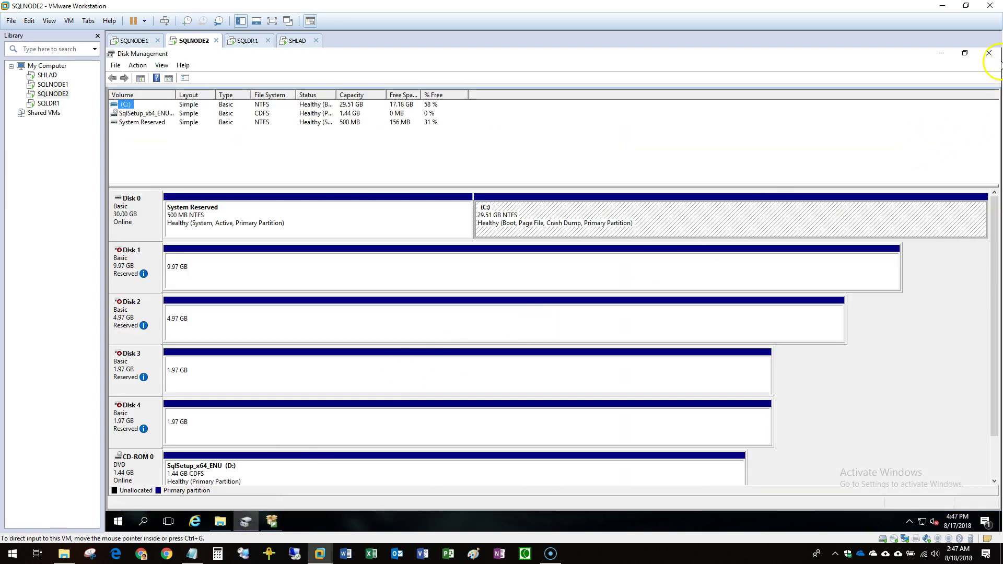
# Close Disk Management and SQL Server Installation Center, then refresh the This PC view.
pyautogui.click(989, 52)
pyautogui.click(246, 522)
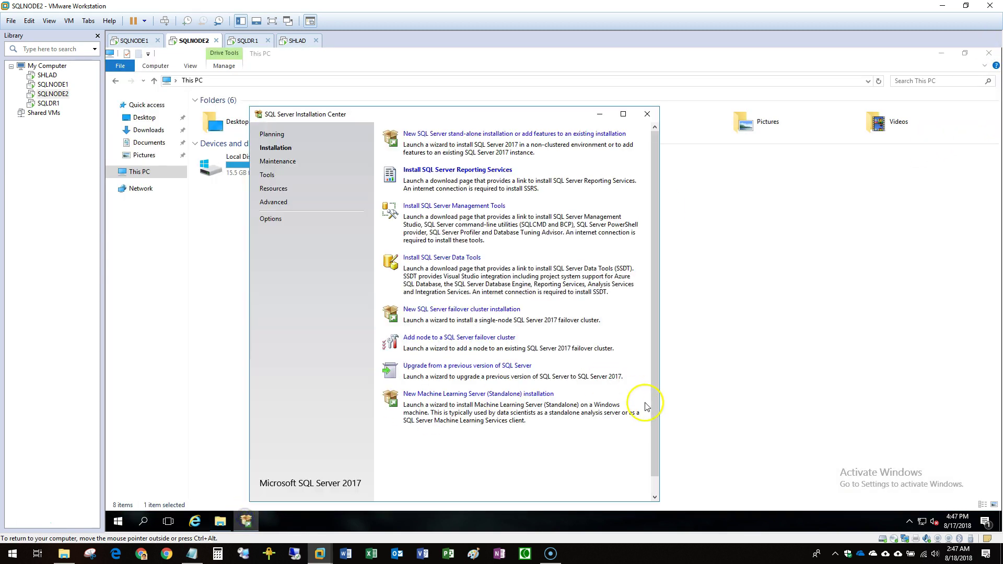
pyautogui.click(647, 114)
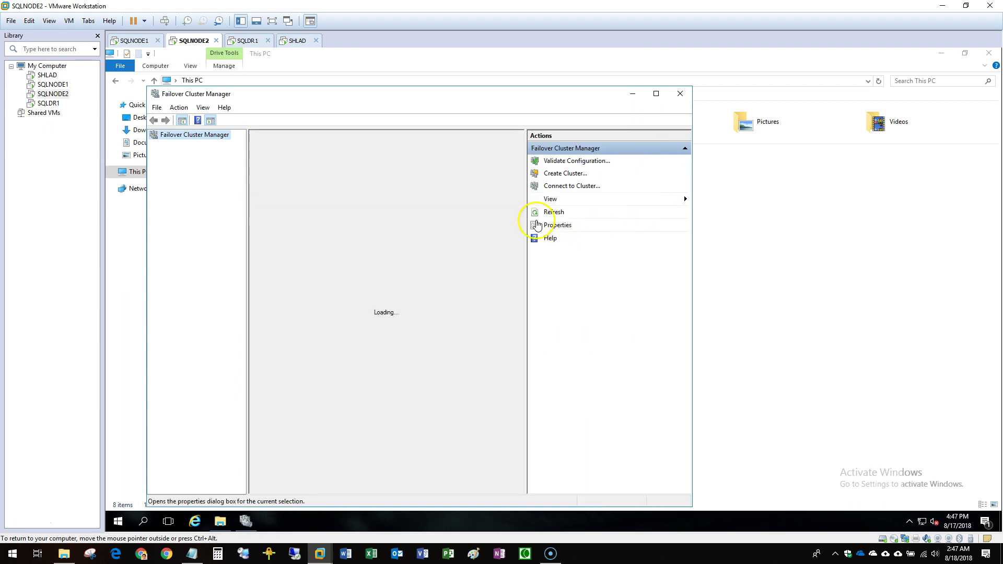
pyautogui.click(842, 258)
pyautogui.rightClick(400, 226)
pyautogui.click(432, 267)
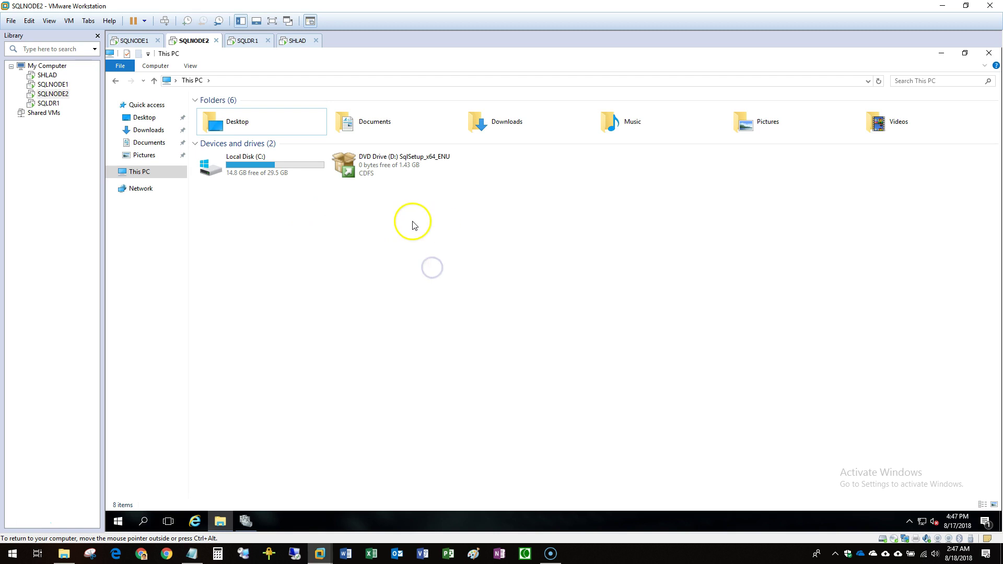
pyautogui.click(223, 520)
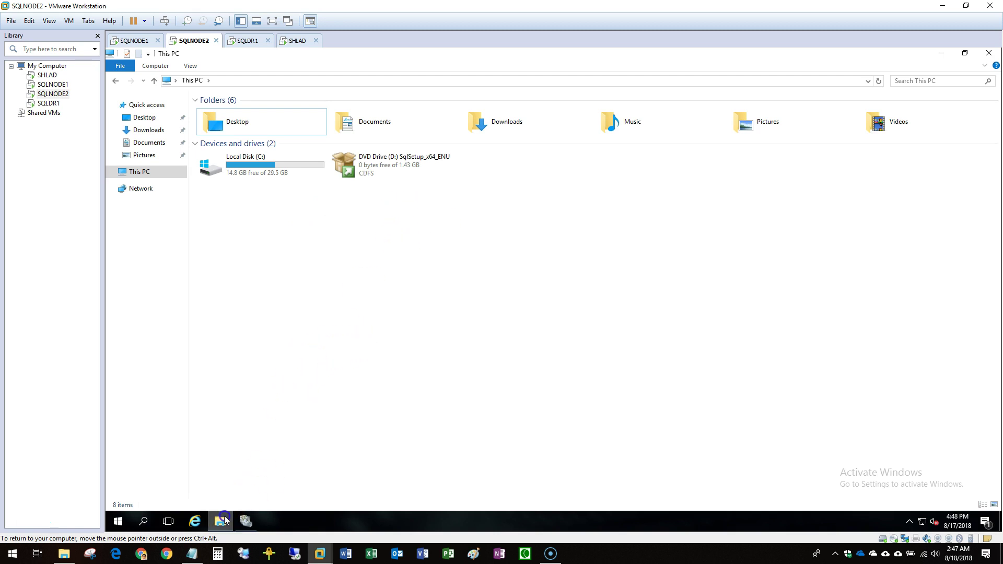
# Maximize Failover Cluster Manager and expand all four cluster disks in the SQLLIVE1 role's Resources.
pyautogui.doubleClick(267, 100)
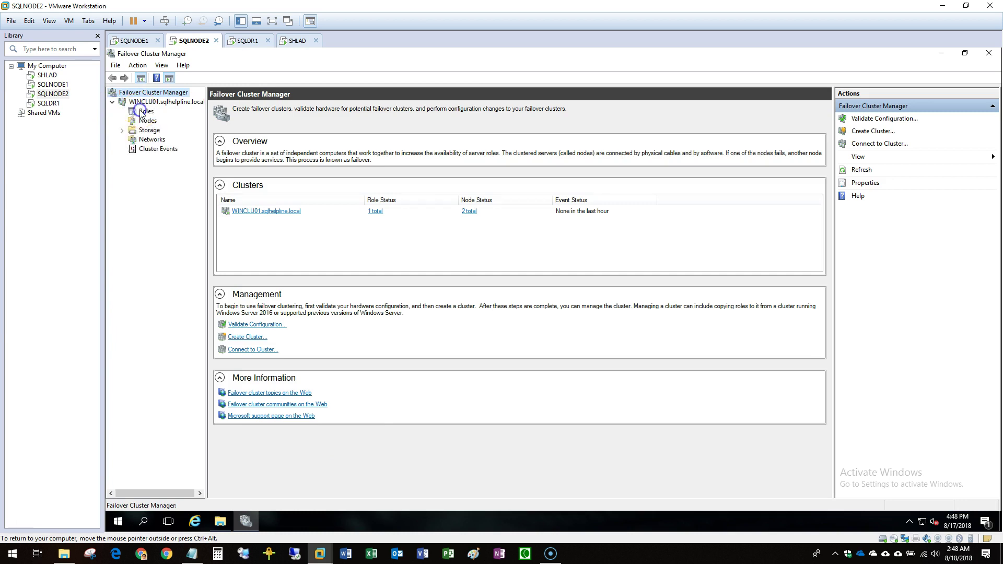
pyautogui.click(143, 113)
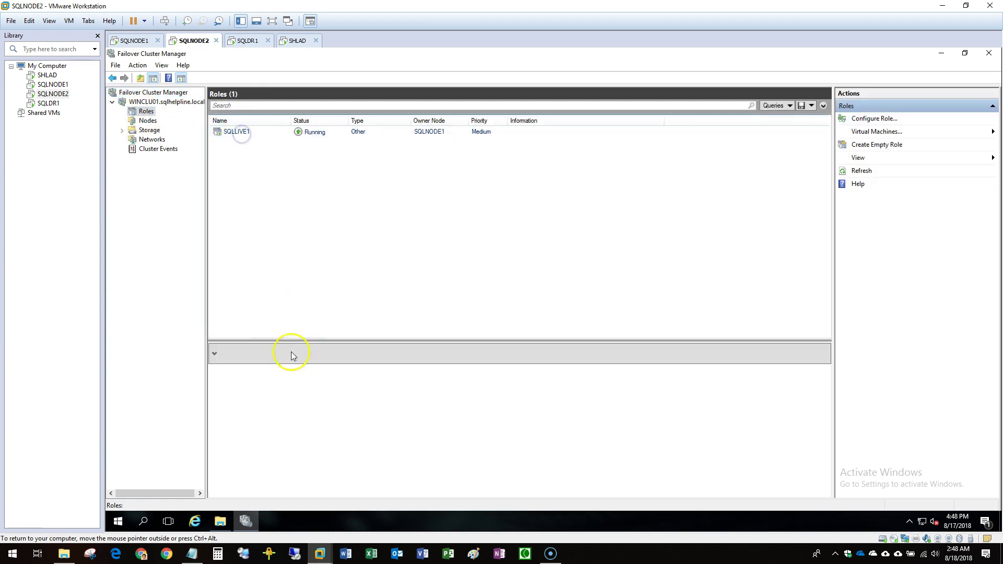
pyautogui.moveTo(266, 340); pyautogui.dragTo(259, 219)
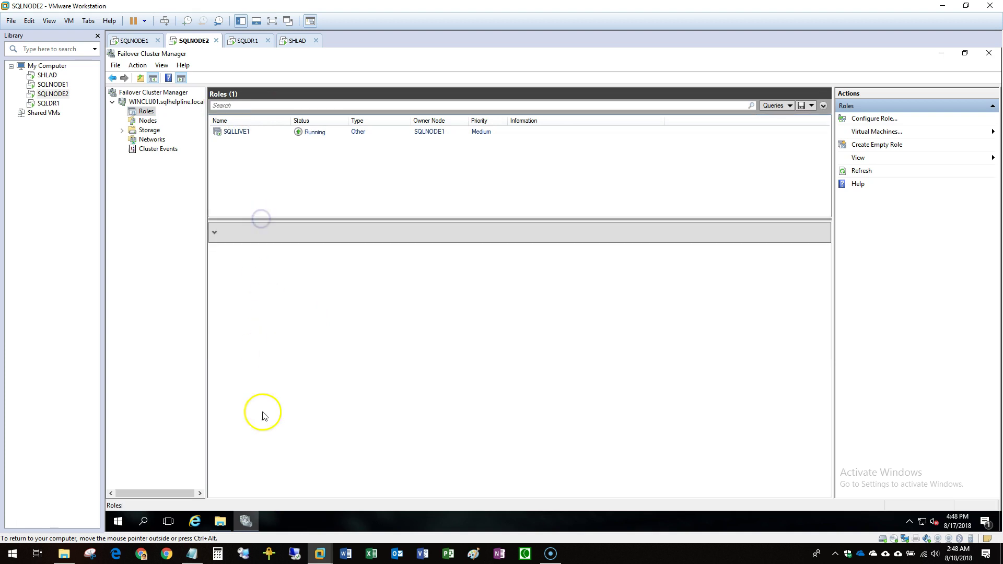
pyautogui.click(248, 134)
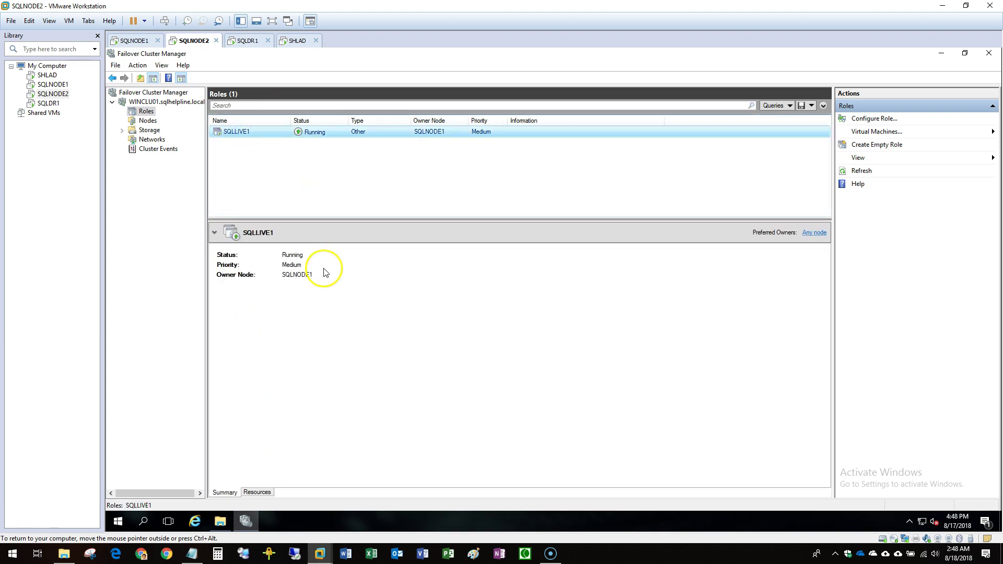
pyautogui.click(263, 493)
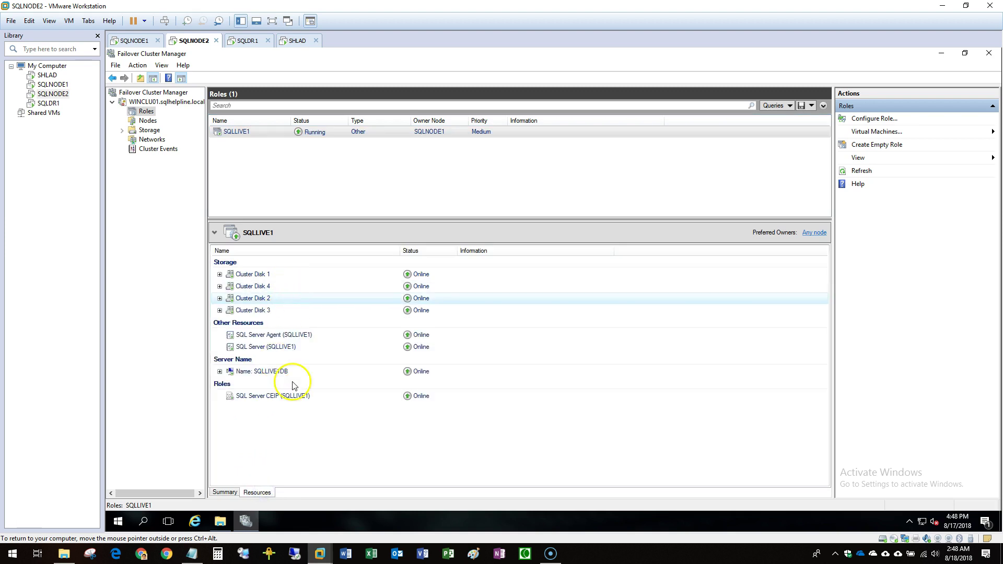
pyautogui.click(220, 310)
pyautogui.click(220, 298)
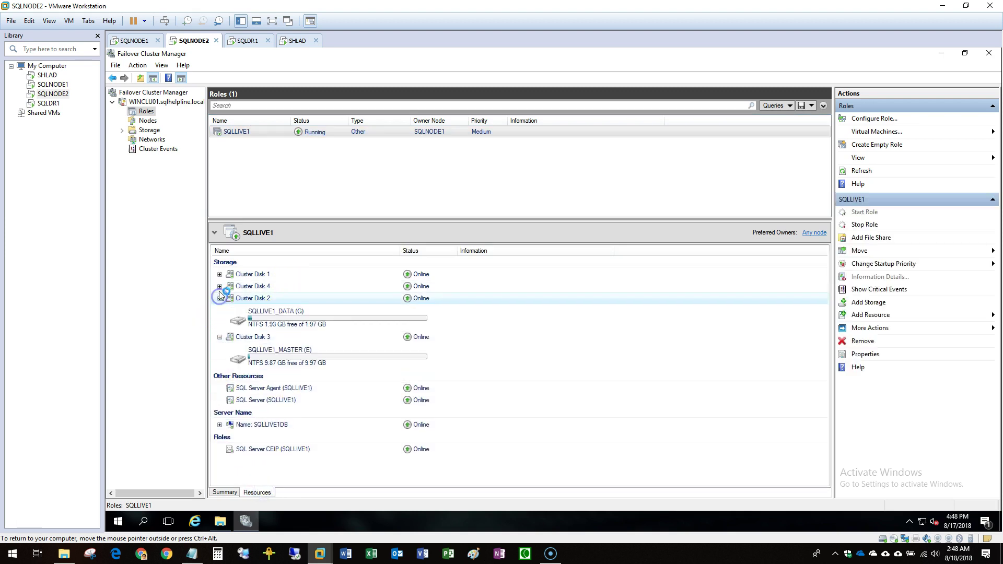
pyautogui.click(220, 287)
pyautogui.click(220, 274)
pyautogui.click(242, 133)
# Move the SQLLIVE1 role to node SQLNODE2.
pyautogui.rightClick(243, 135)
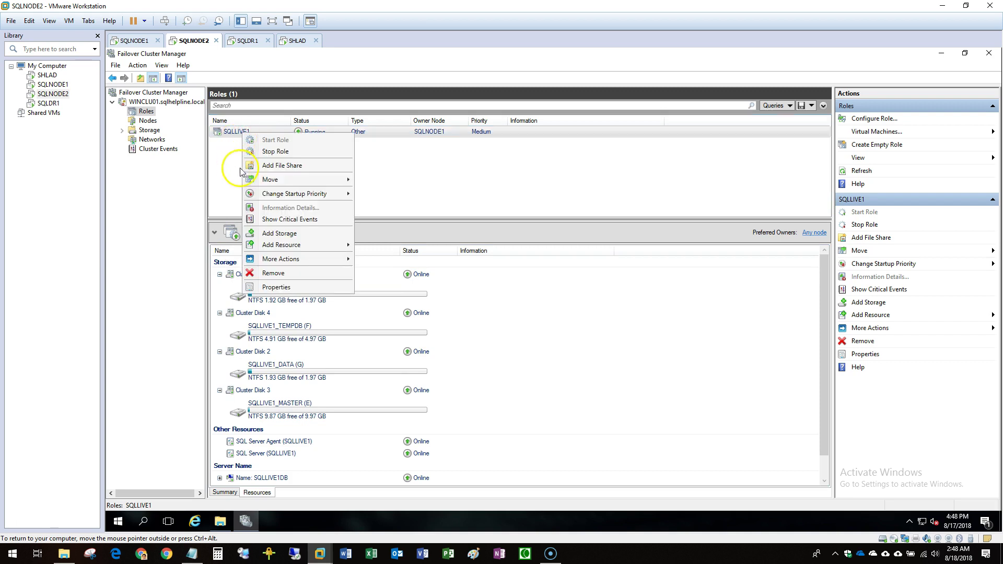
pyautogui.moveTo(303, 180)
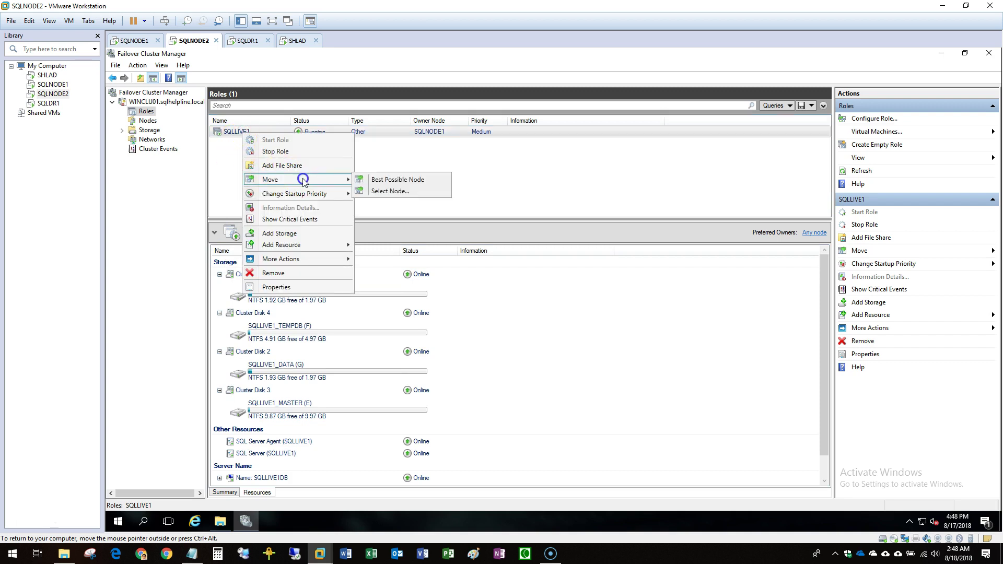
pyautogui.click(391, 192)
pyautogui.click(502, 245)
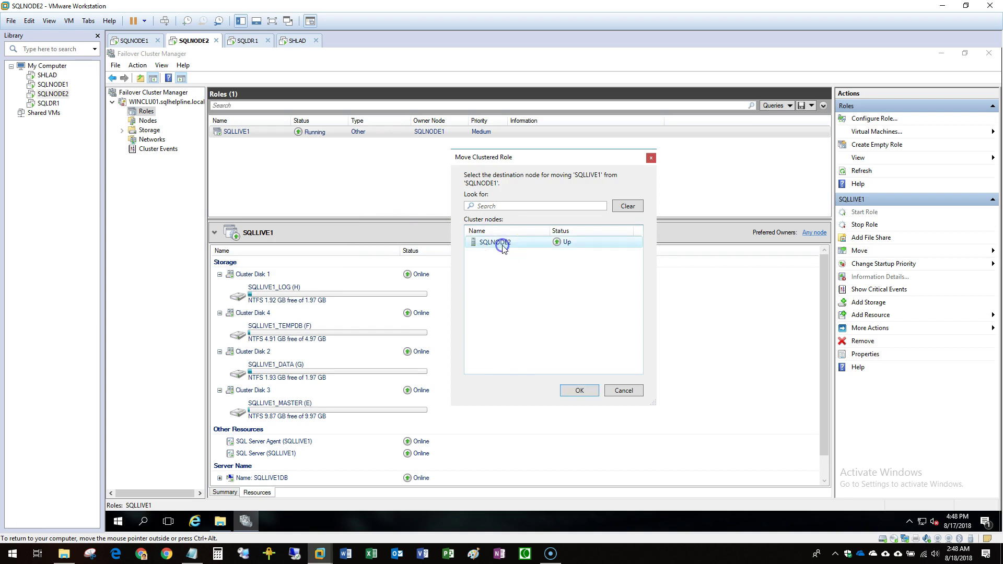
pyautogui.click(578, 392)
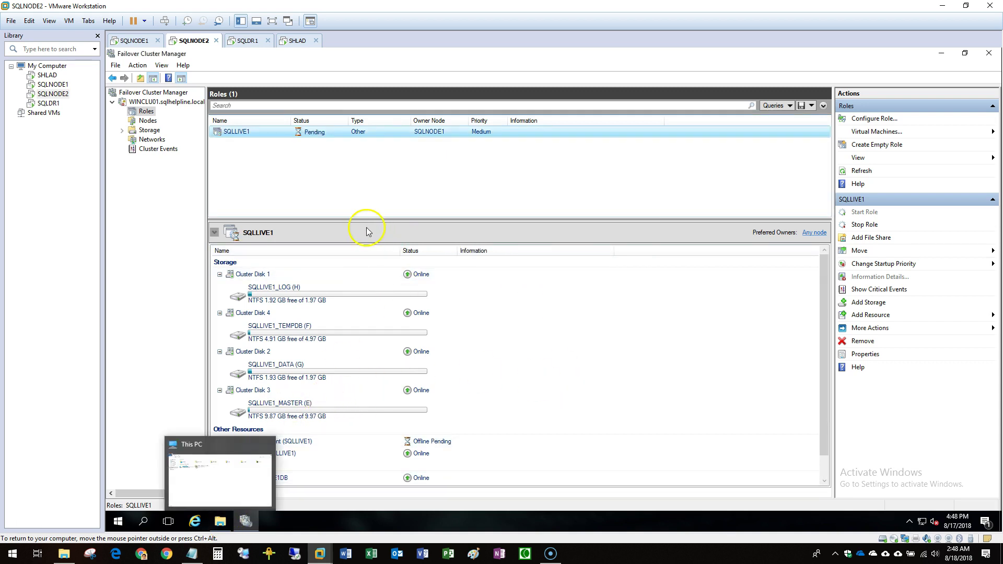
pyautogui.moveTo(338, 220); pyautogui.dragTo(327, 194)
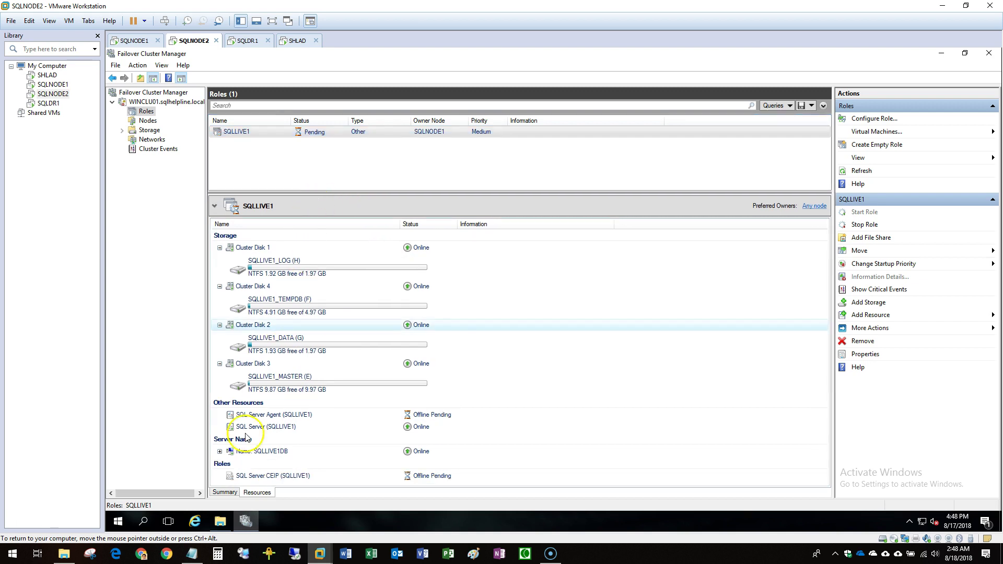
# Refresh This PC, then check SQLLIVE1's resources, including the SQLLIVE1DB network name.
pyautogui.click(242, 479)
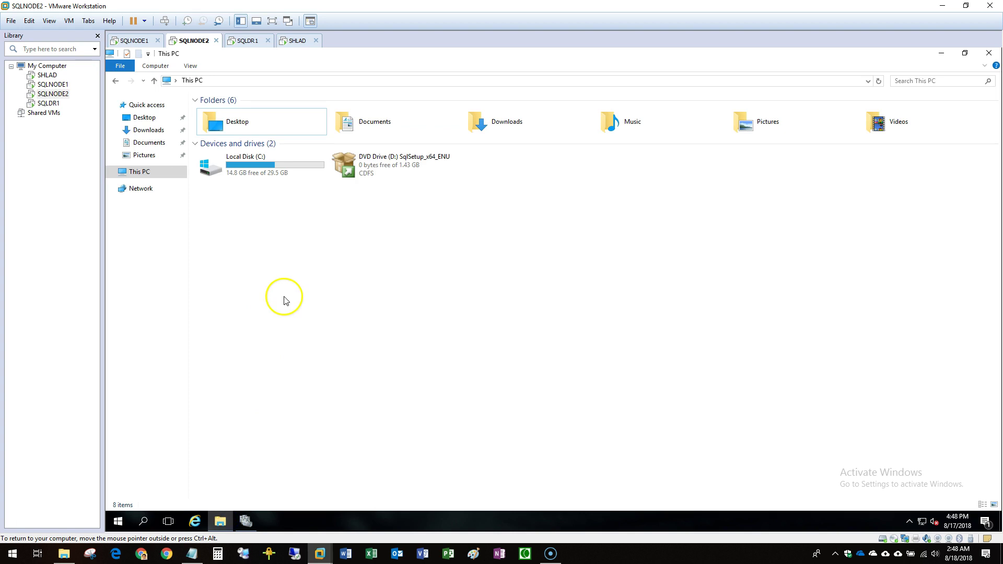
pyautogui.rightClick(267, 222)
pyautogui.click(298, 265)
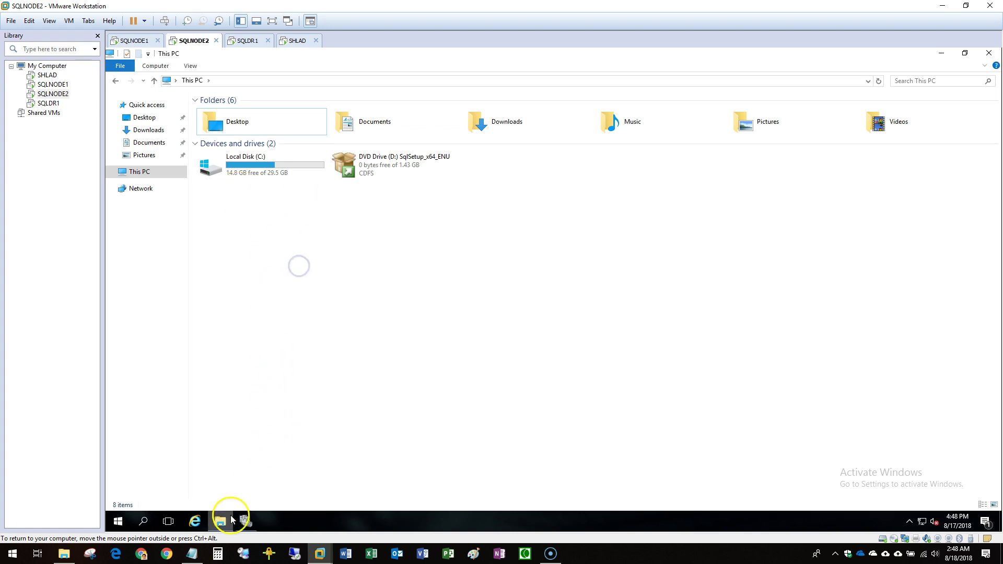
pyautogui.click(244, 521)
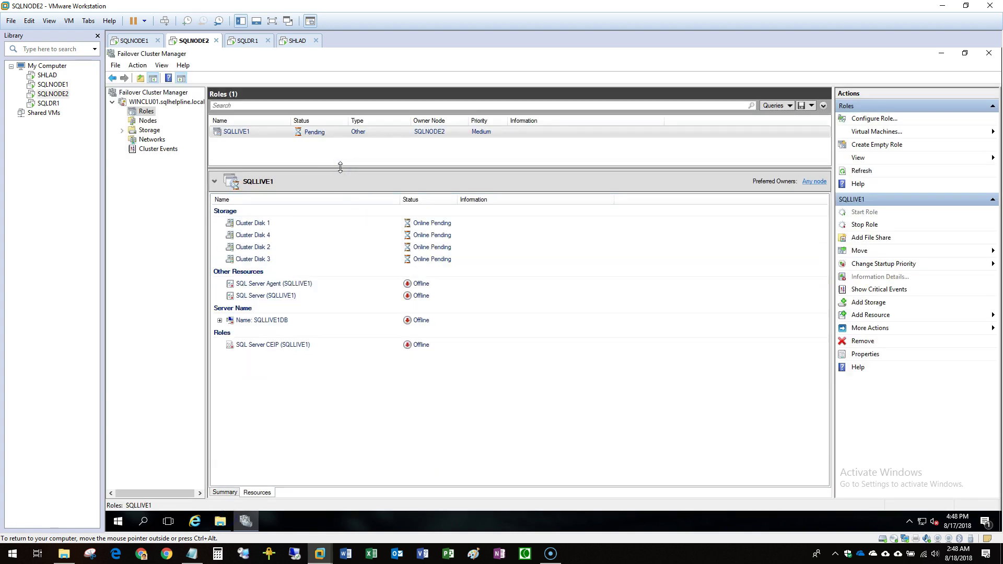
pyautogui.click(220, 521)
pyautogui.click(941, 53)
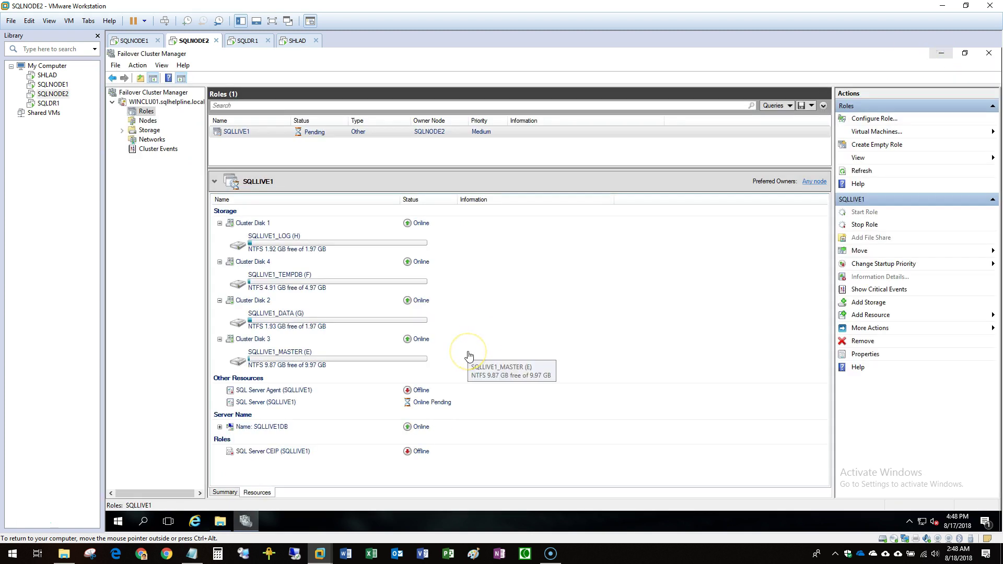
pyautogui.click(336, 428)
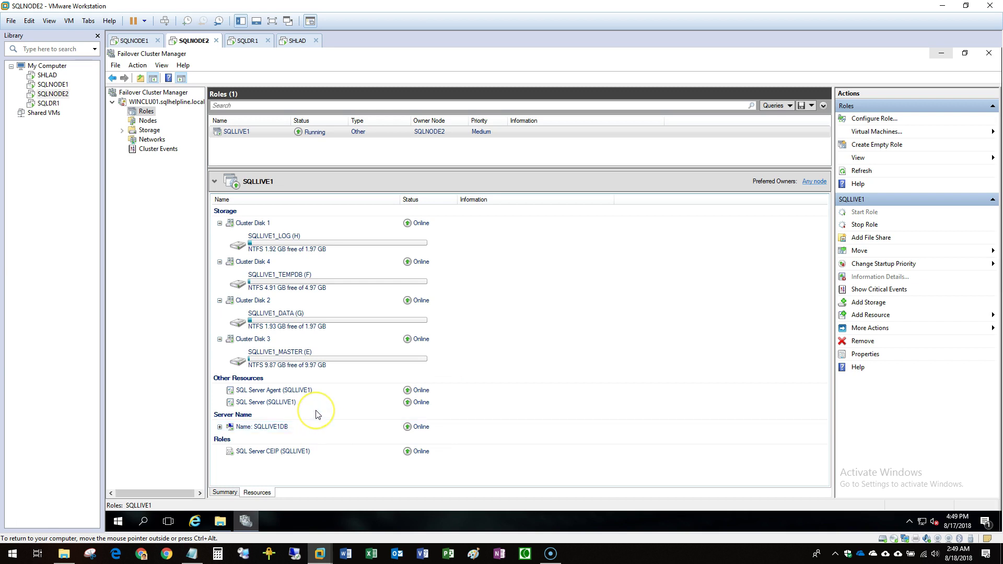
pyautogui.click(232, 133)
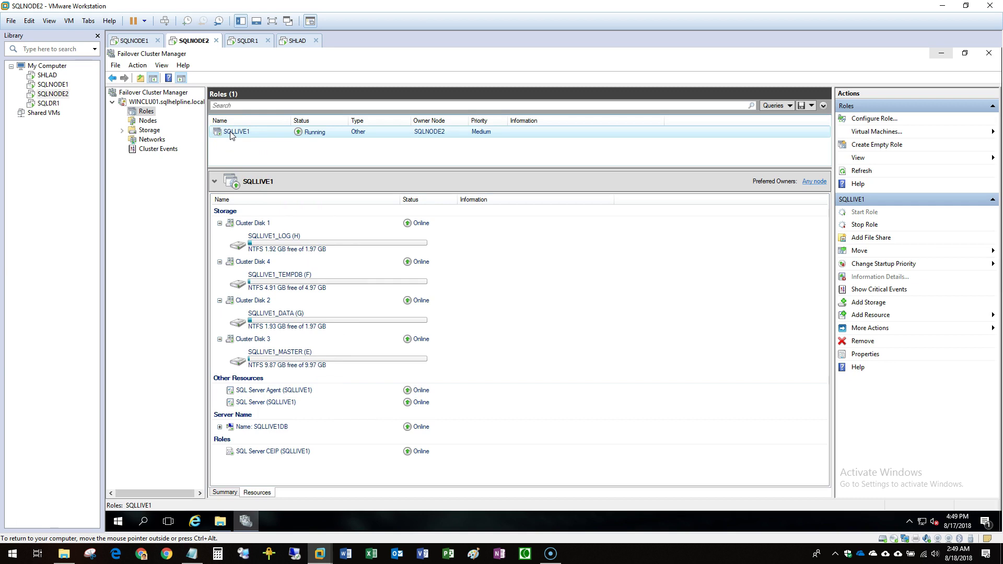
# Check SSMS setup on SQLNODE1, then run SSMS-Setup from Documents on SQLNODE2 and start installing.
pyautogui.click(52, 84)
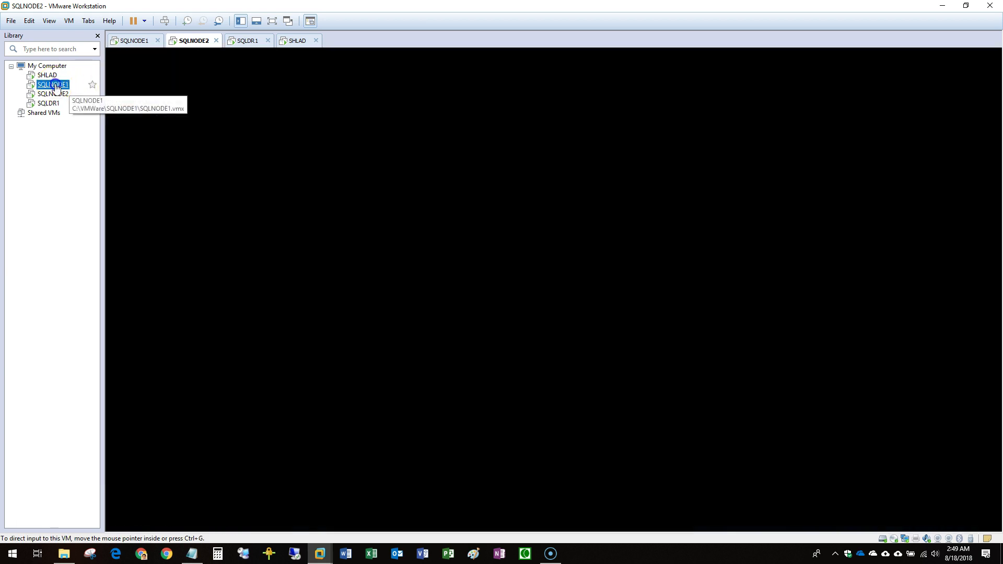
pyautogui.click(525, 230)
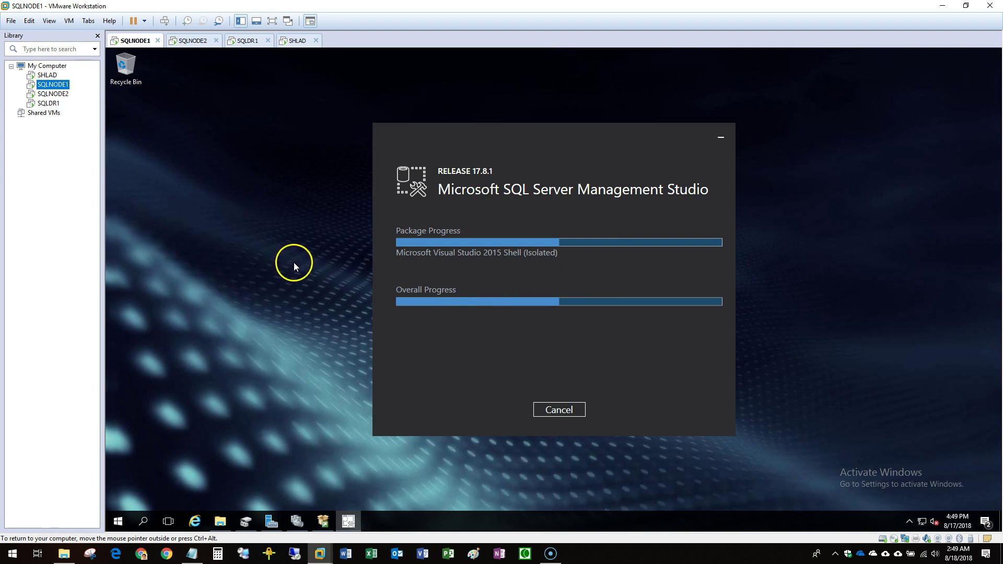
pyautogui.click(58, 94)
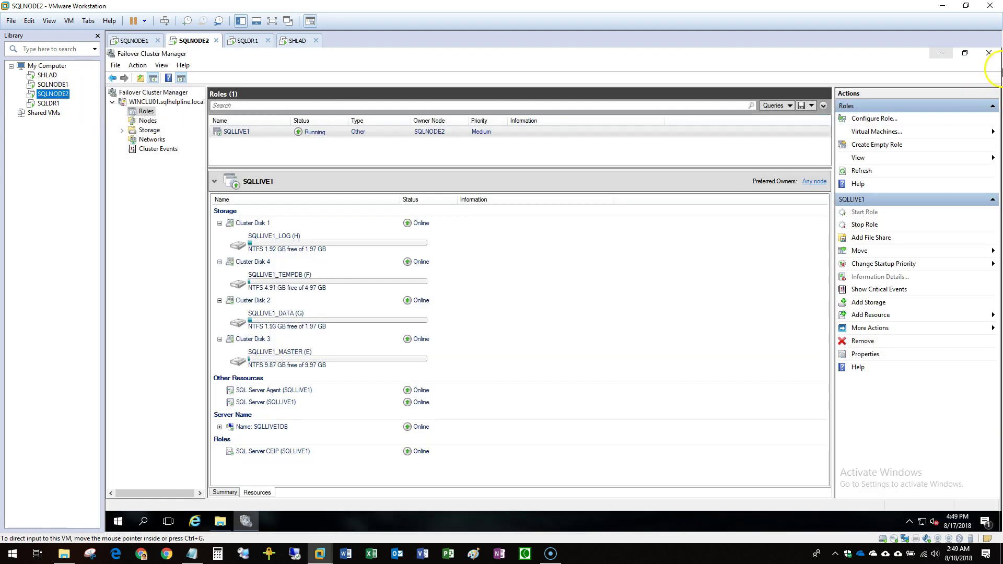
pyautogui.click(941, 53)
pyautogui.click(219, 524)
pyautogui.doubleClick(363, 128)
pyautogui.rightClick(226, 111)
pyautogui.click(242, 126)
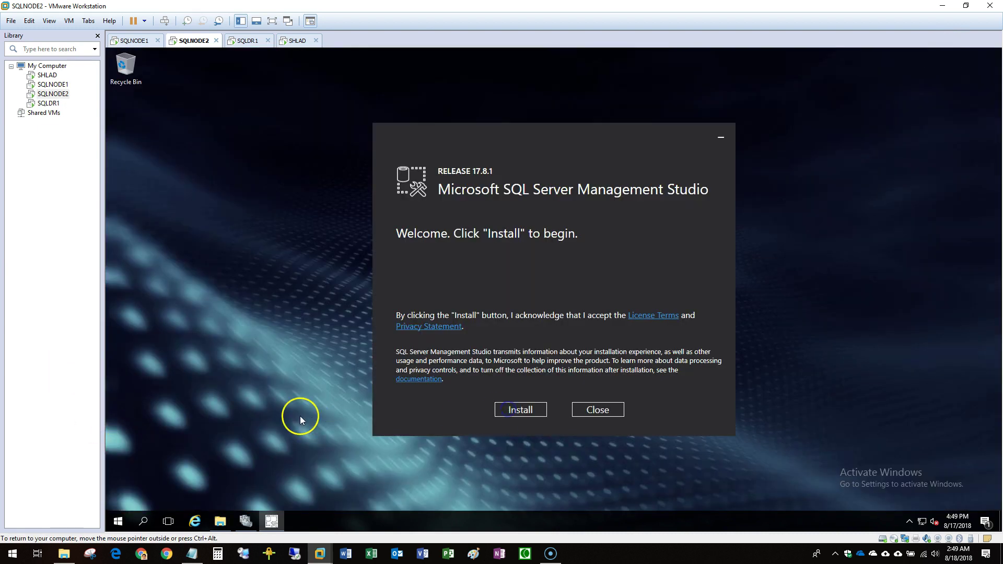
pyautogui.click(525, 415)
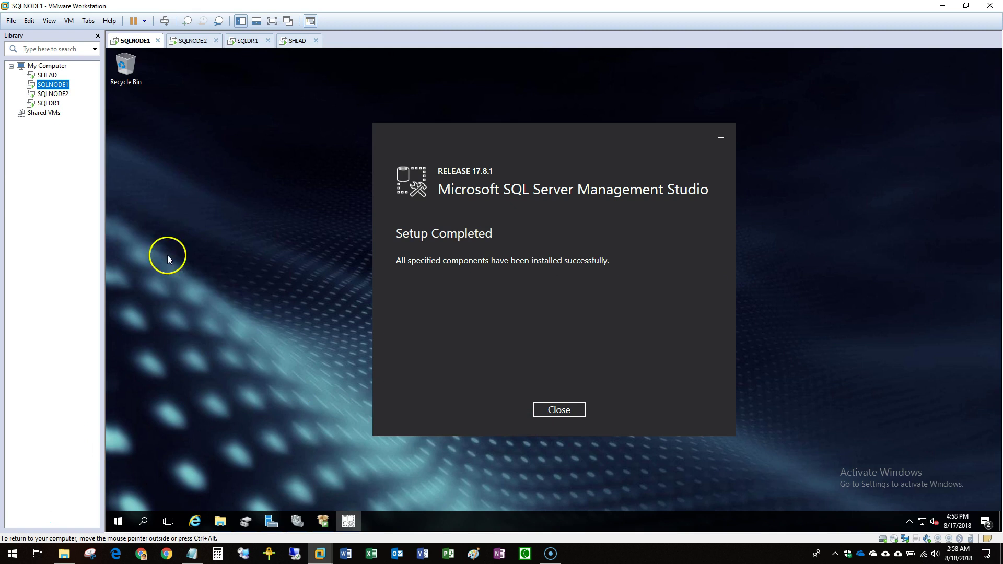
# Close SSMS Setup, Installation Center, Server Manager, Disk Management and the Documents window on SQLNODE1.
pyautogui.click(563, 411)
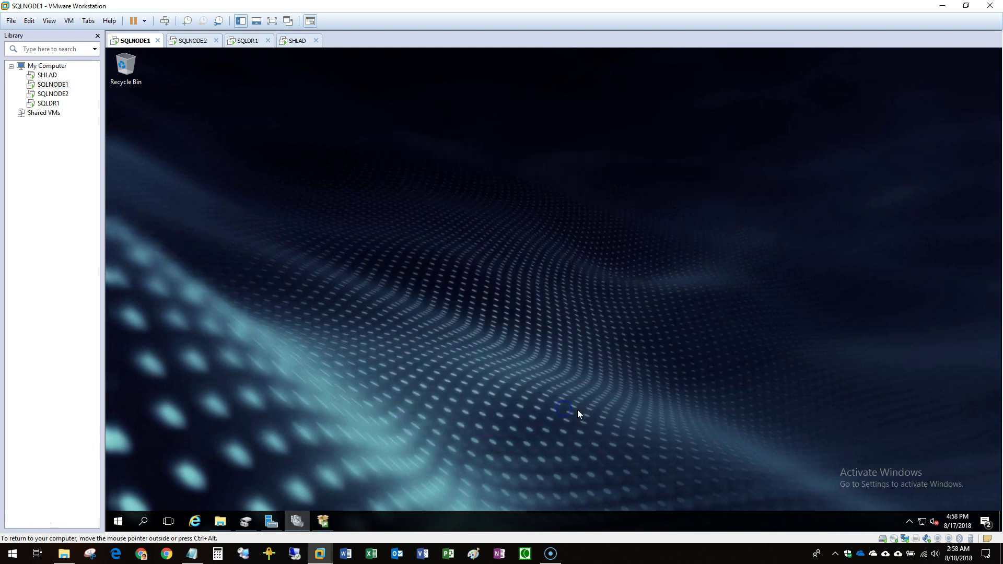
pyautogui.click(324, 519)
pyautogui.click(511, 56)
pyautogui.click(296, 521)
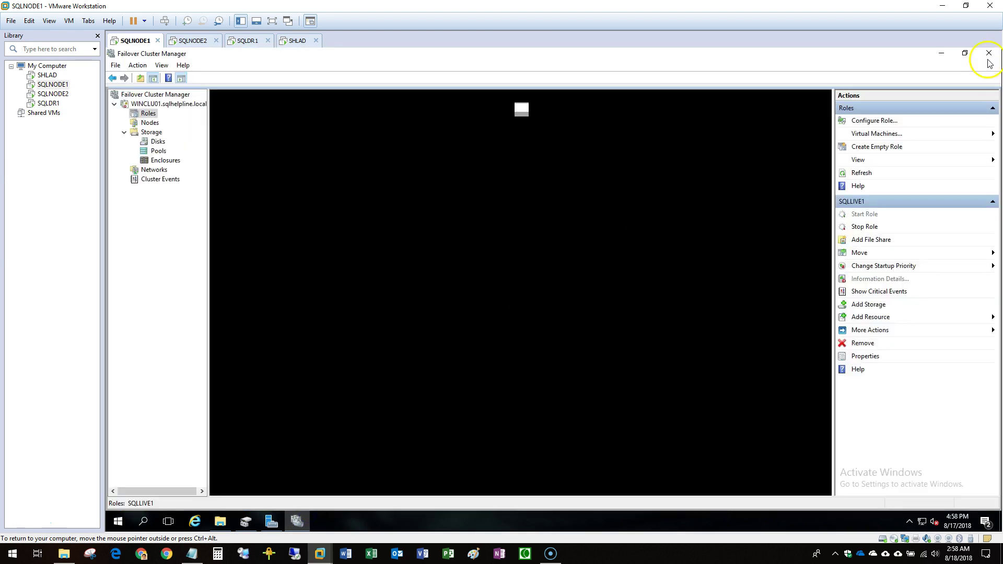
pyautogui.click(272, 521)
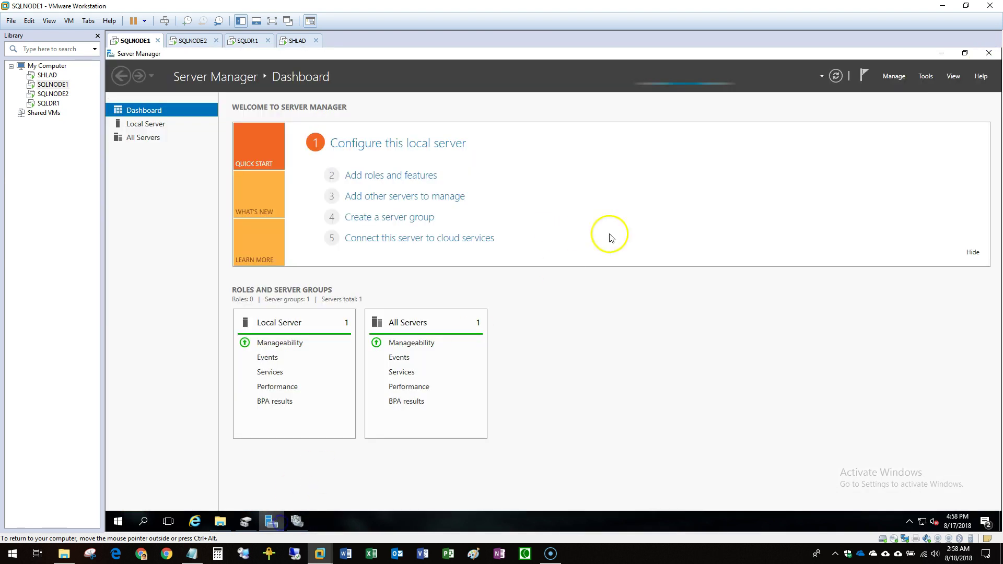
pyautogui.click(992, 54)
pyautogui.click(246, 521)
pyautogui.click(989, 53)
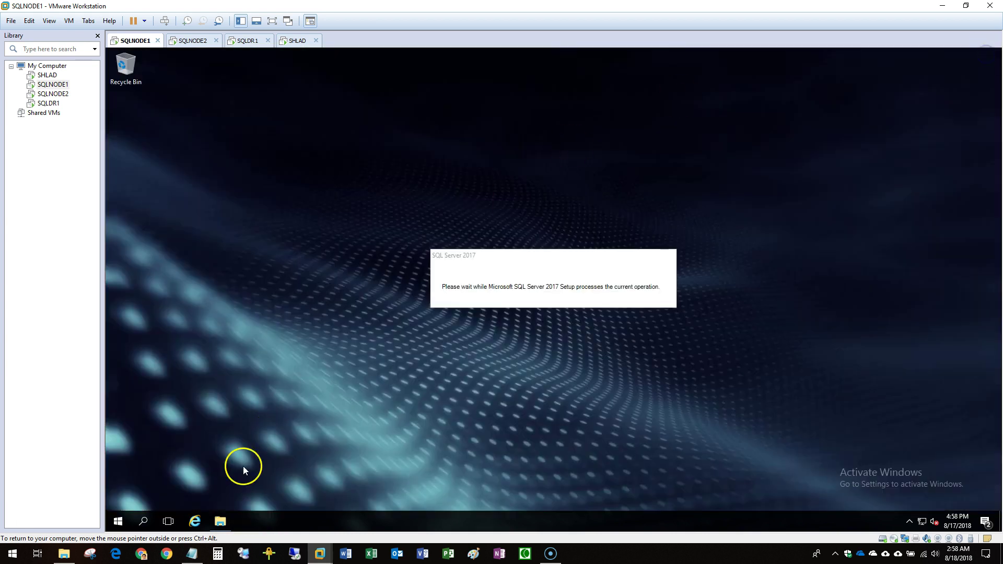
pyautogui.click(220, 521)
pyautogui.click(854, 148)
# Search the Start menu for 'ssms', which returns no results.
pyautogui.press('super')
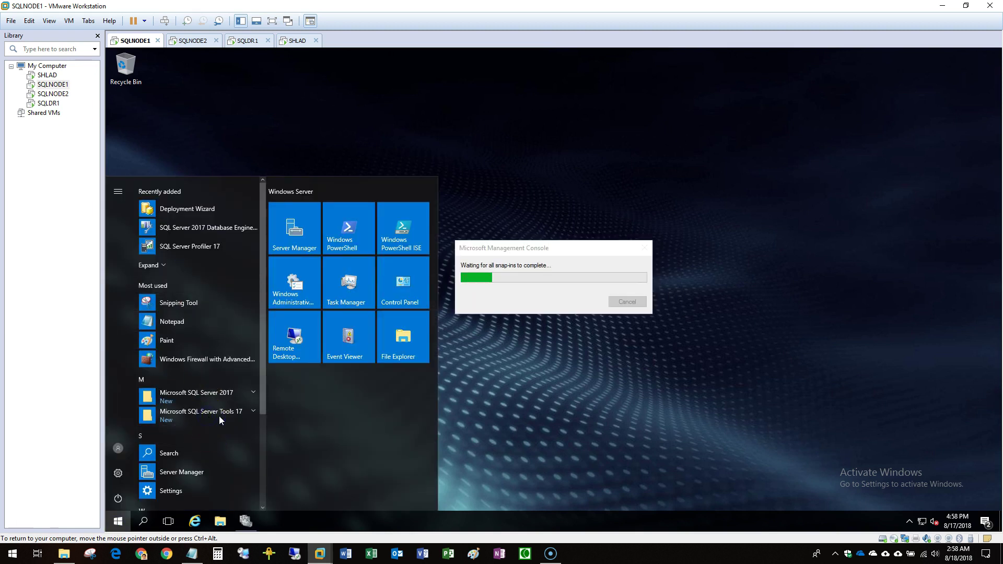
pyautogui.scroll(-3, 218, 416)
pyautogui.write('ssms')
pyautogui.click(123, 521)
pyautogui.click(123, 522)
pyautogui.write('ssms')
pyautogui.click(370, 414)
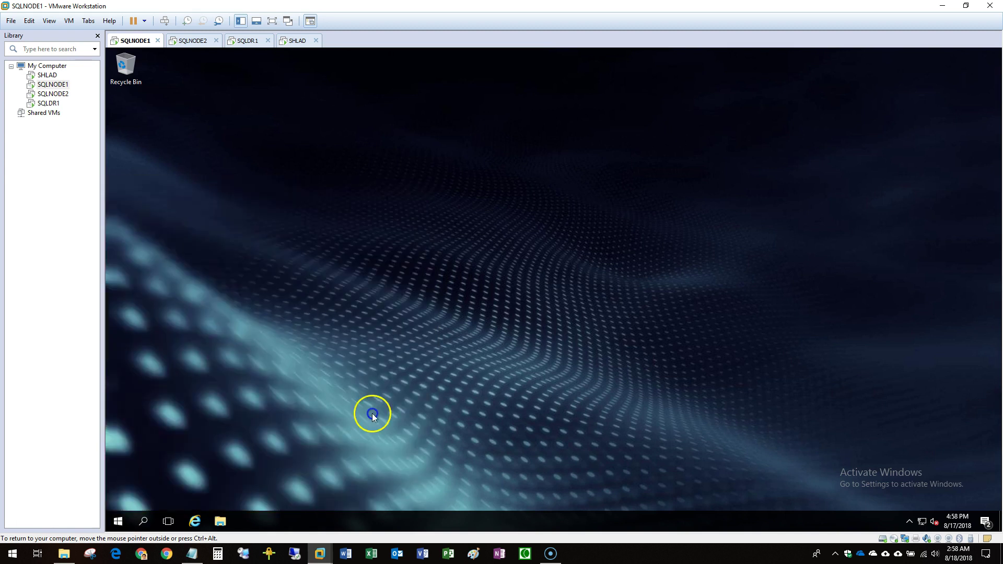
pyautogui.click(123, 521)
pyautogui.scroll(-3, 243, 350)
pyautogui.click(123, 522)
# Restart SQLNODE1 from the Start power options and confirm the shutdown dialog.
pyautogui.click(124, 521)
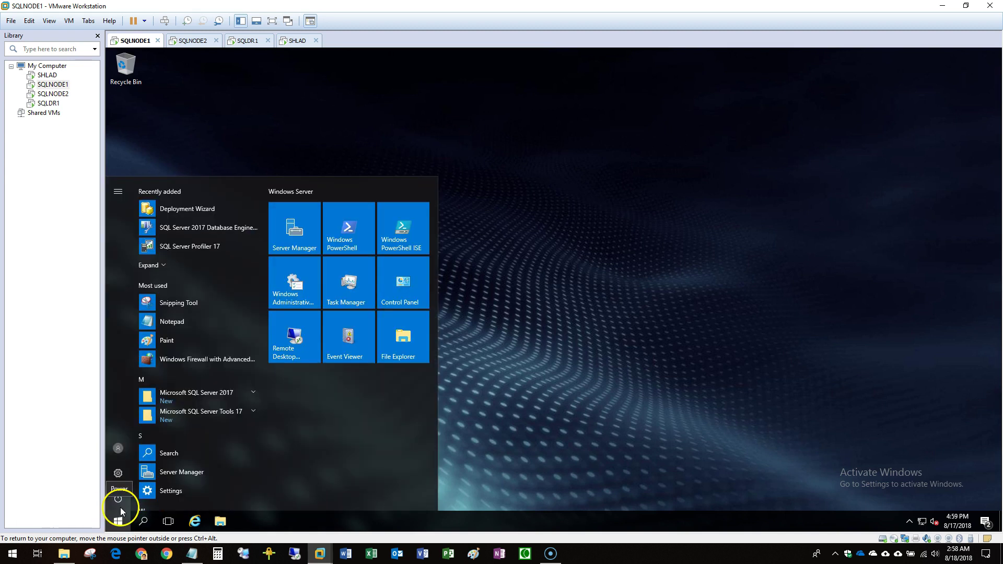
pyautogui.click(118, 498)
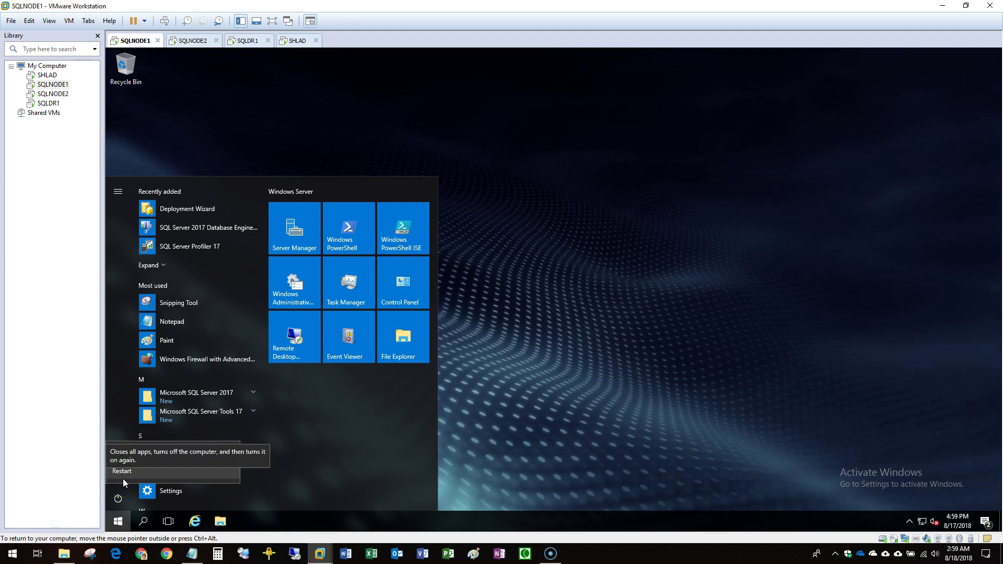
pyautogui.click(123, 478)
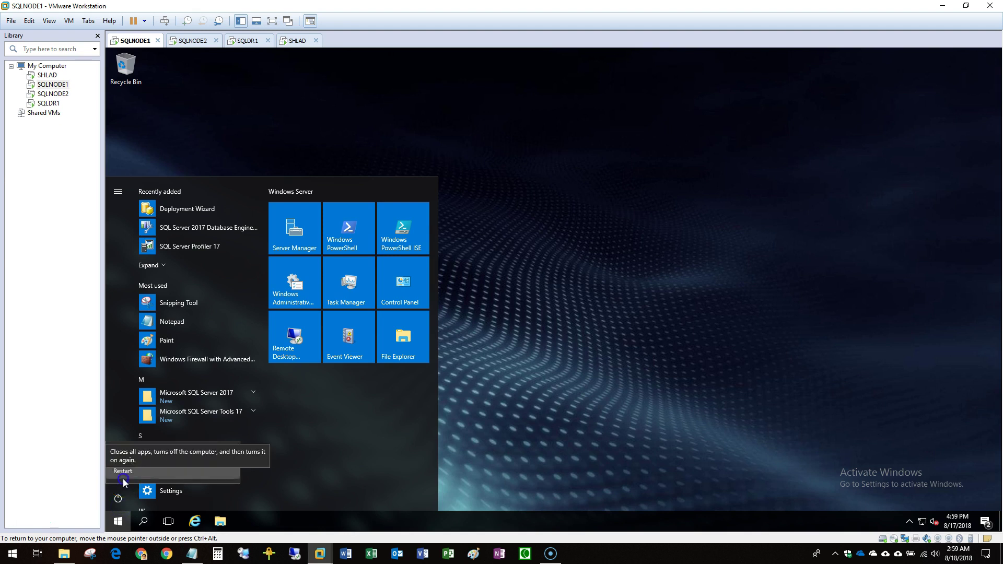
pyautogui.click(255, 468)
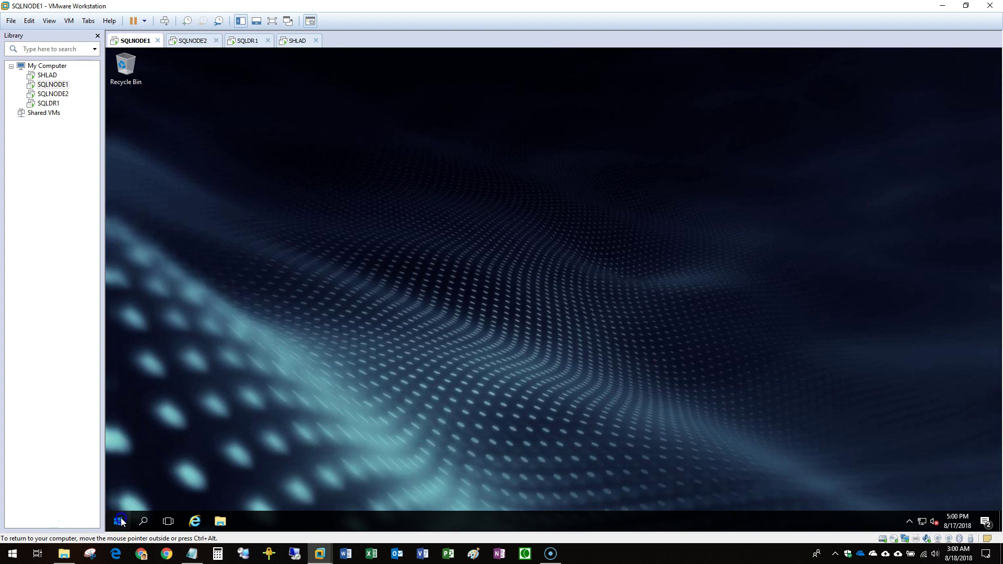
# Pin Management Studio from Microsoft SQL Server Tools 17 to the taskbar, then connect to SQLLIVE1DB\SQLLIVE1.
pyautogui.click(119, 520)
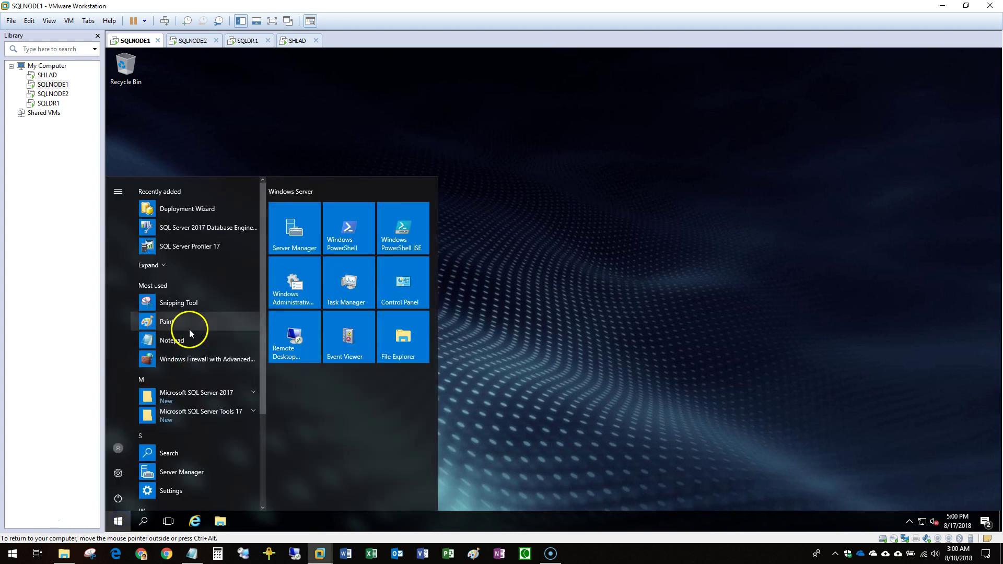
pyautogui.click(233, 414)
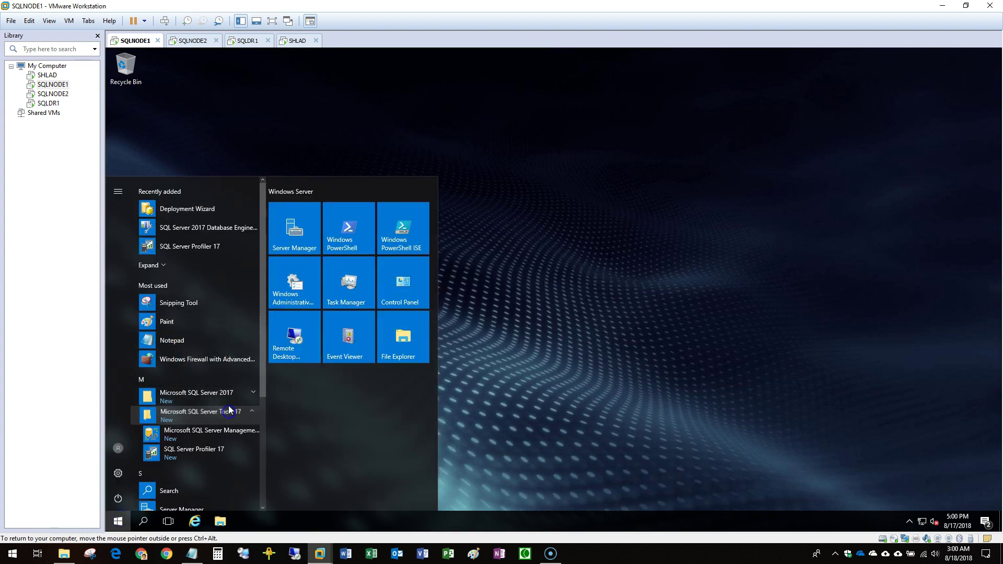
pyautogui.rightClick(229, 440)
pyautogui.click(316, 471)
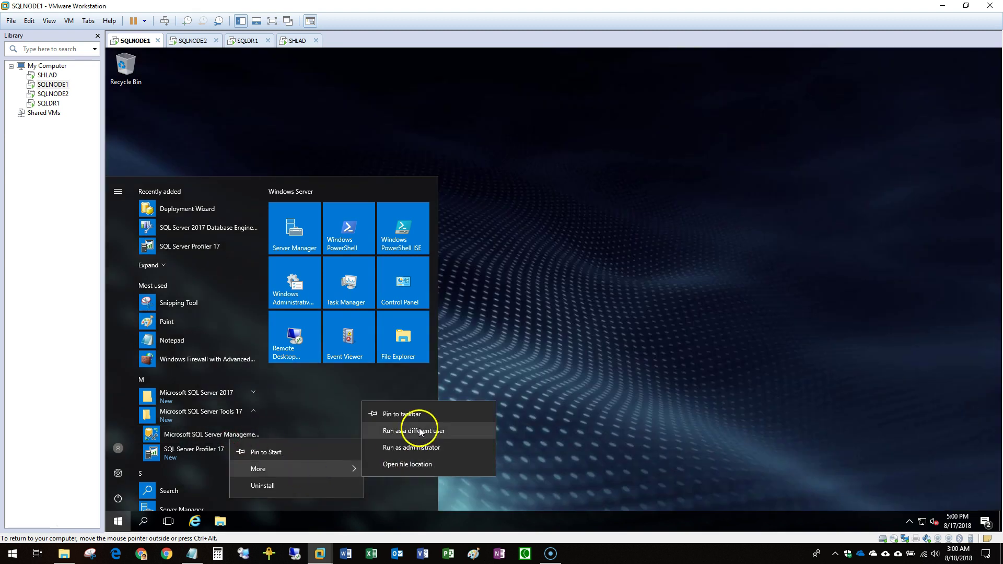
pyautogui.click(415, 414)
pyautogui.click(614, 405)
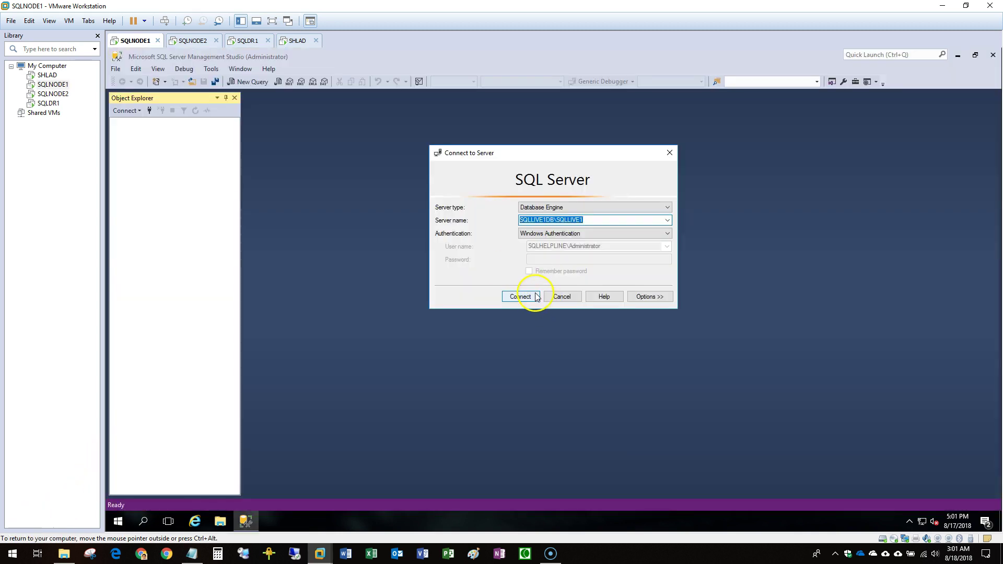
pyautogui.click(533, 297)
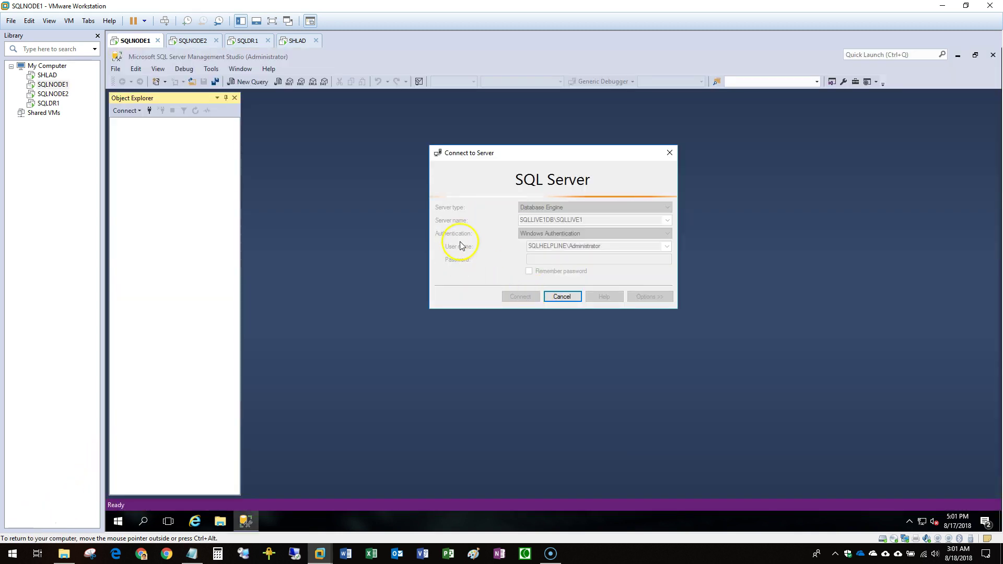
# Open SQL Server Configuration Manager and show the network protocols for SQLLIVE1.
pyautogui.press('super')
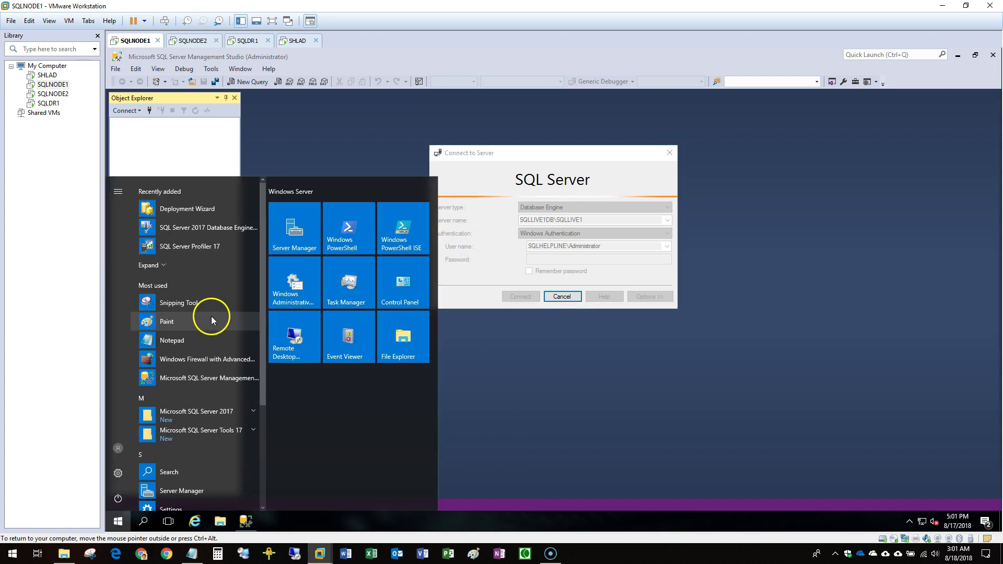
pyautogui.click(220, 436)
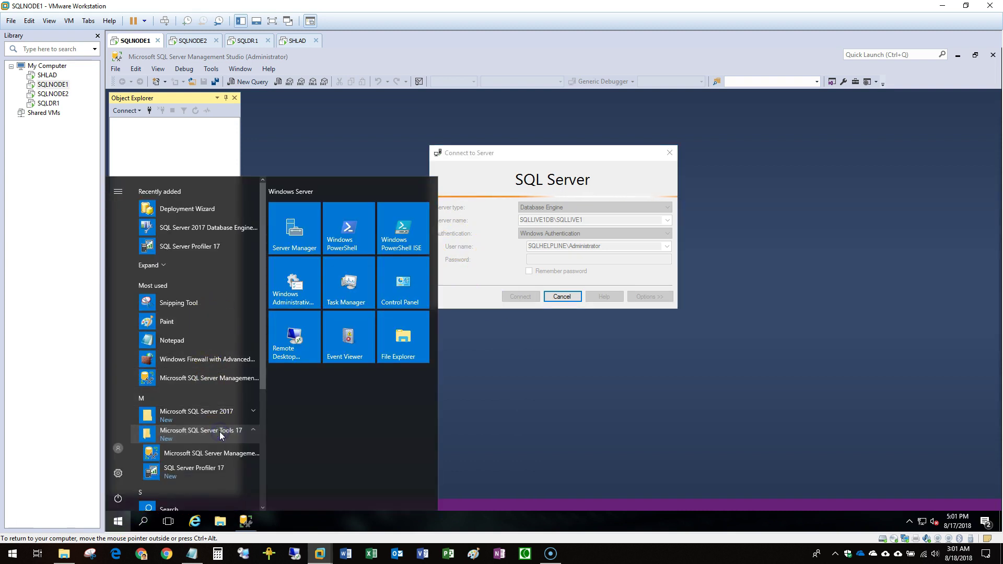
pyautogui.click(236, 416)
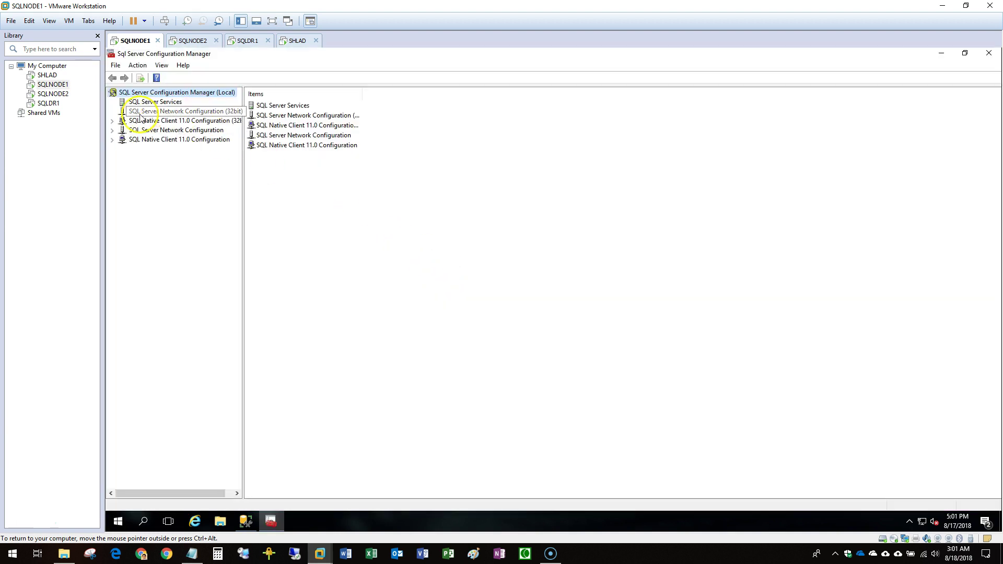
pyautogui.click(112, 130)
pyautogui.click(112, 121)
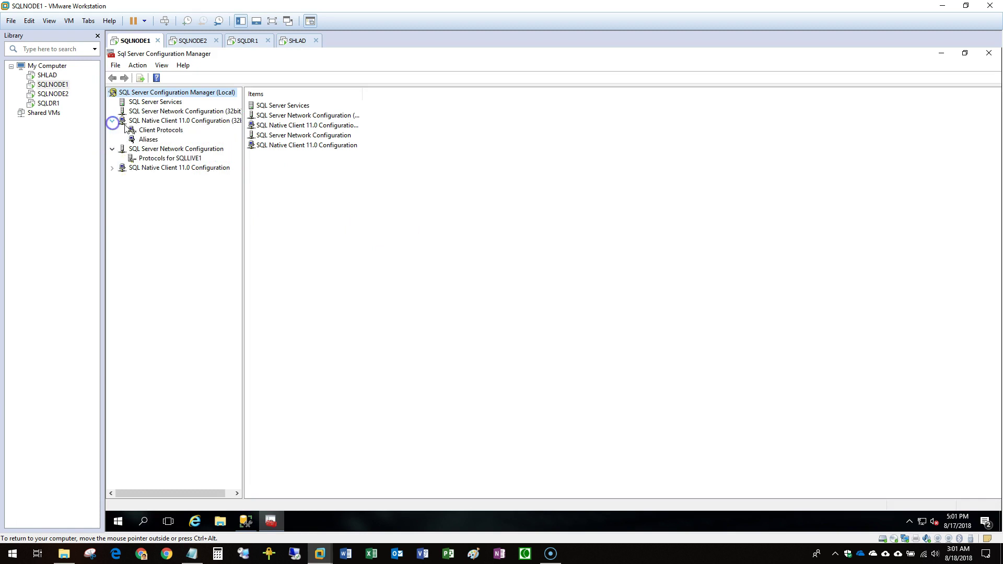
pyautogui.click(197, 158)
# Clear the IPAll dynamic port 60612, set IPAll TCP Port to 1426, and save.
pyautogui.doubleClick(267, 126)
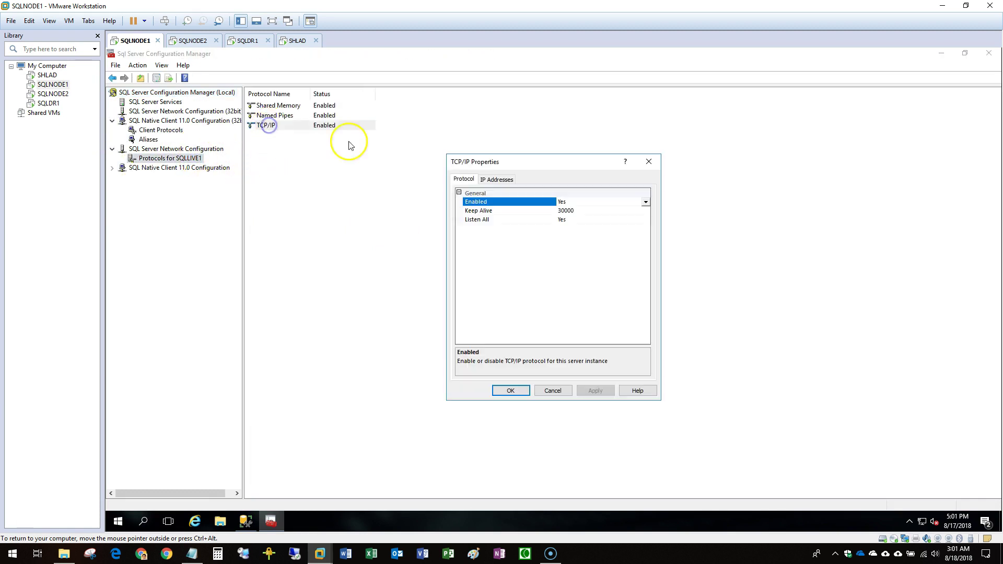
pyautogui.click(511, 179)
pyautogui.moveTo(643, 220); pyautogui.dragTo(649, 340)
pyautogui.click(476, 326)
pyautogui.press('Delete')
pyautogui.click(565, 334)
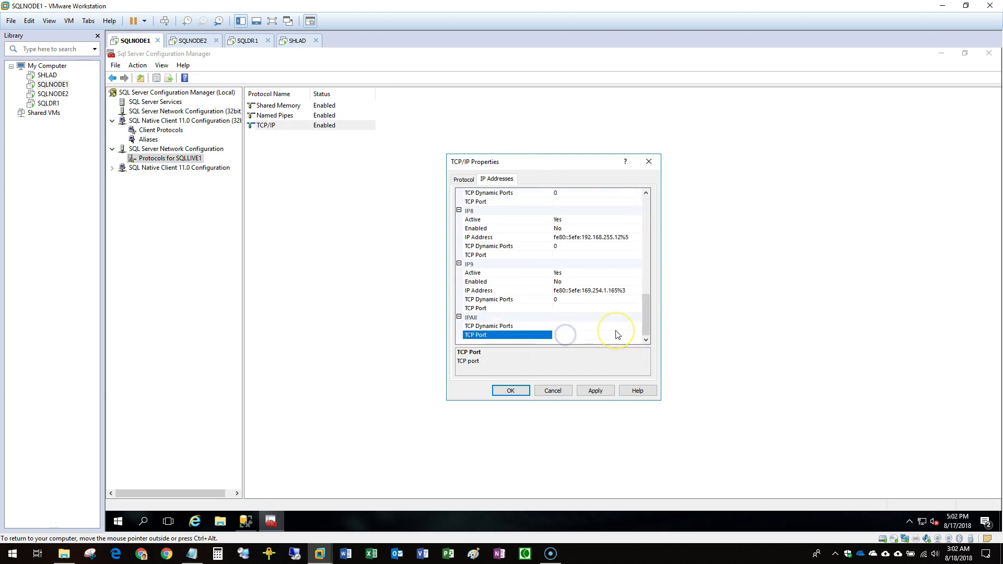
pyautogui.click(574, 339)
pyautogui.click(510, 391)
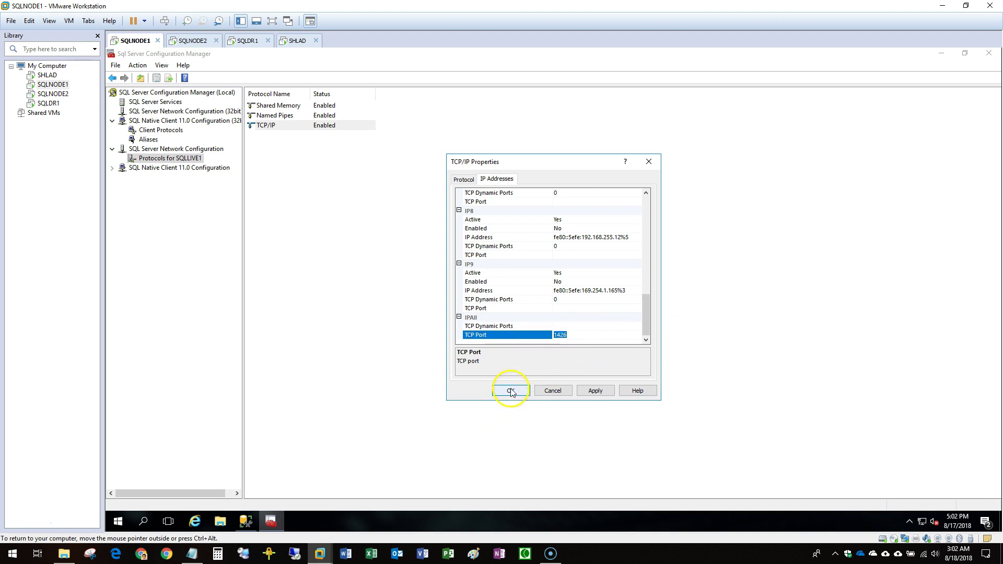
pyautogui.click(636, 330)
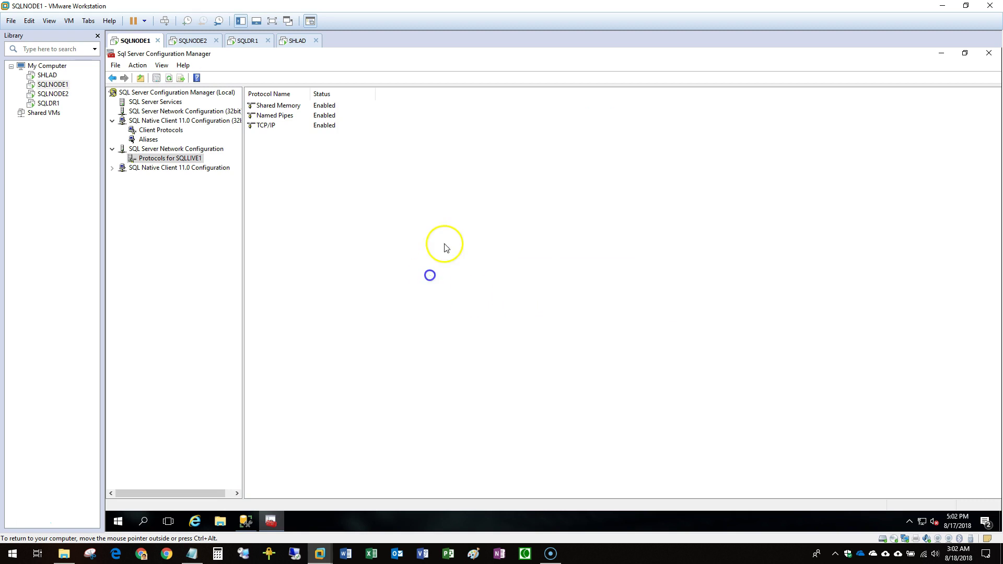
# Check the SSMS installer progress on SQLNODE2, then return to SQLNODE1.
pyautogui.click(58, 94)
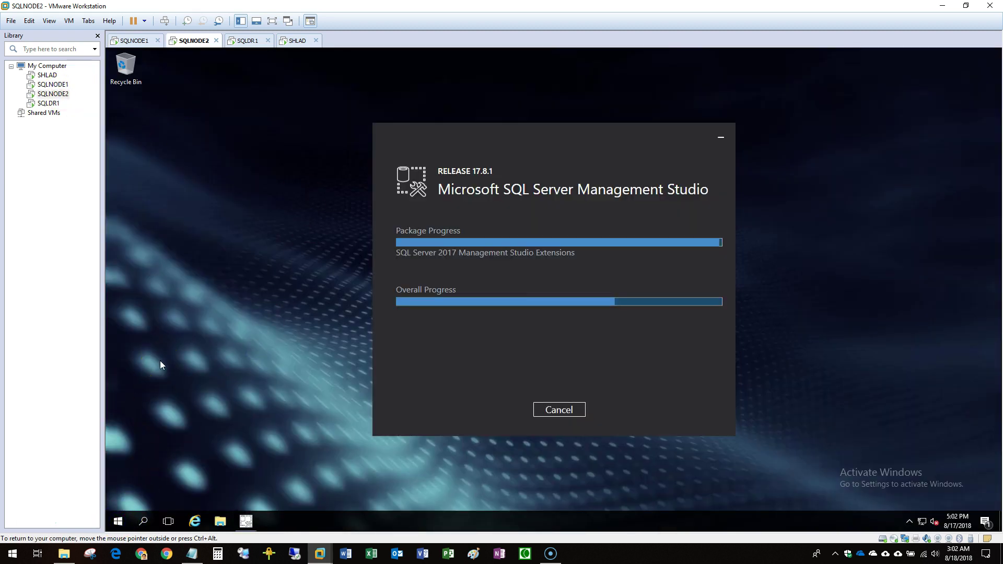
pyautogui.press('super')
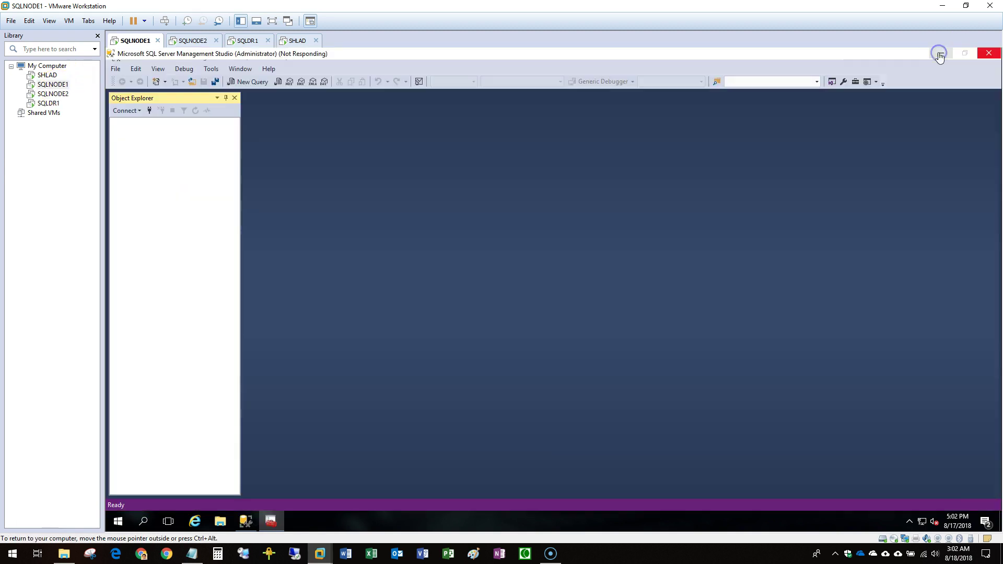
pyautogui.click(53, 95)
# Connect to SQLLIVE1DB\SQLLIVE1,1426 and widen Object Explorer so the full server name shows.
pyautogui.click(53, 84)
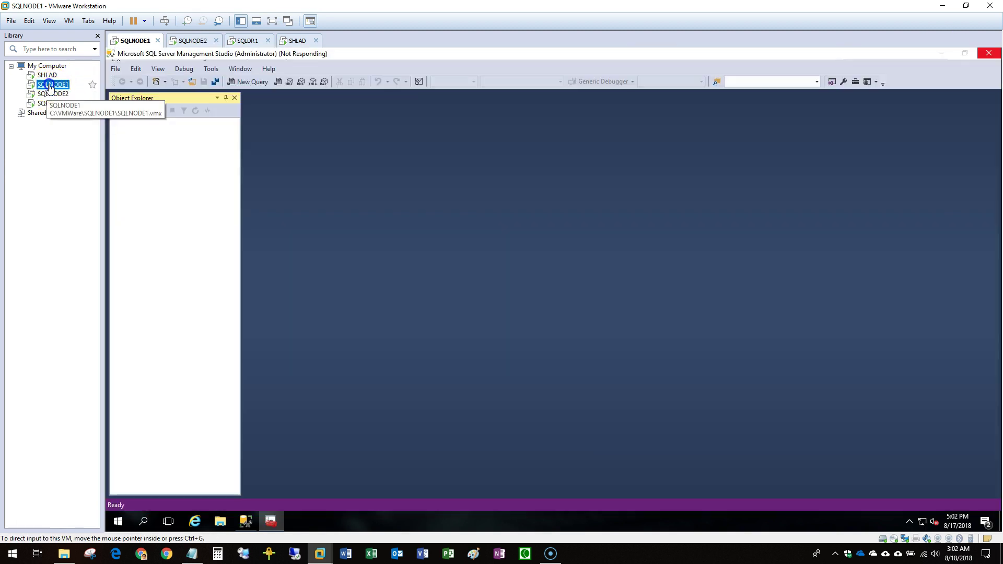
pyautogui.click(53, 95)
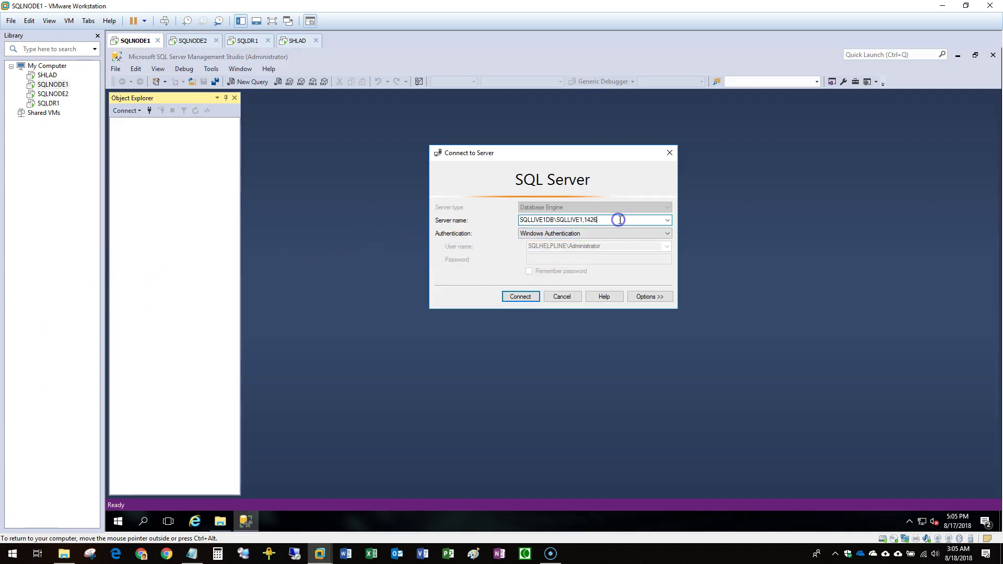
pyautogui.click(533, 297)
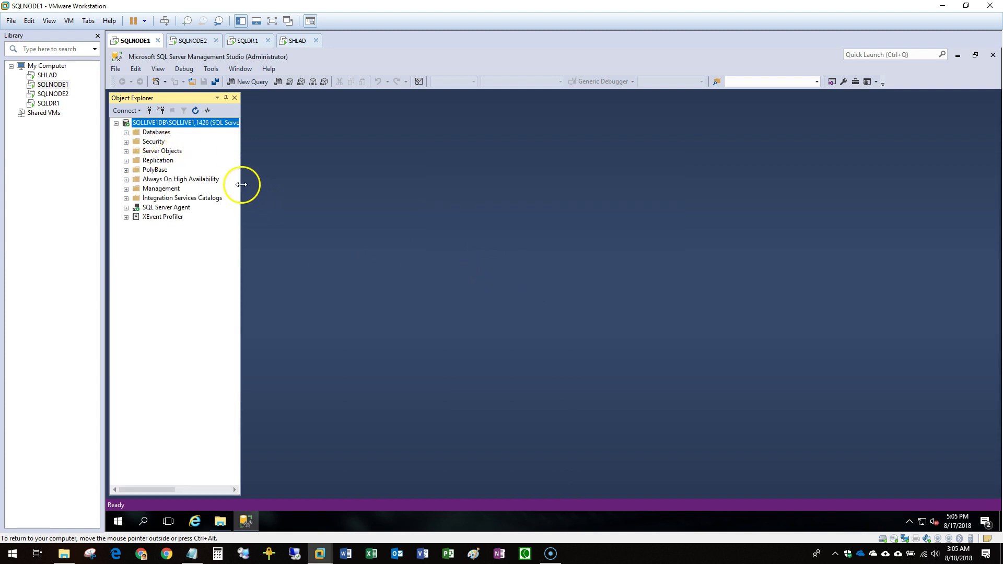
pyautogui.moveTo(246, 186); pyautogui.dragTo(298, 186)
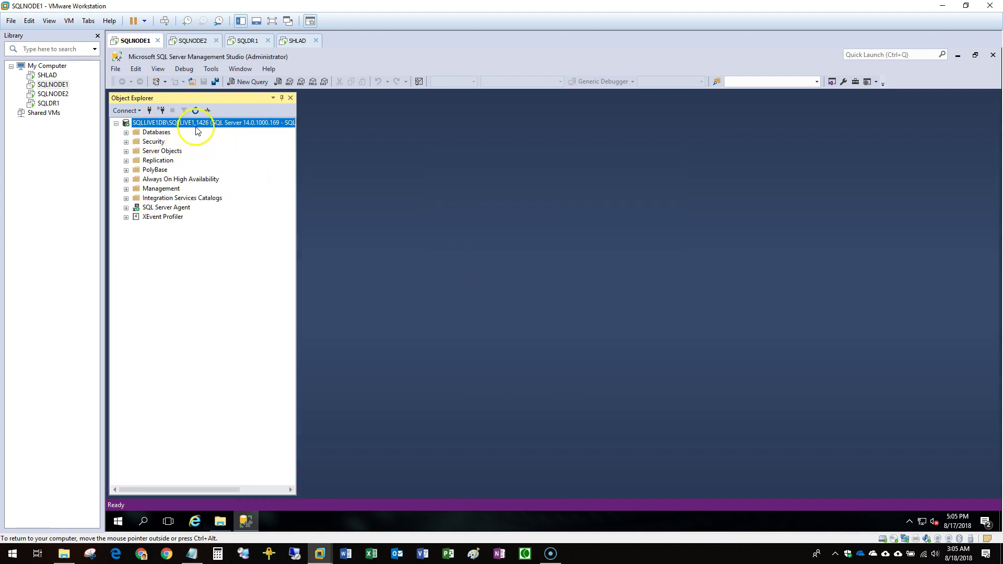
pyautogui.click(118, 521)
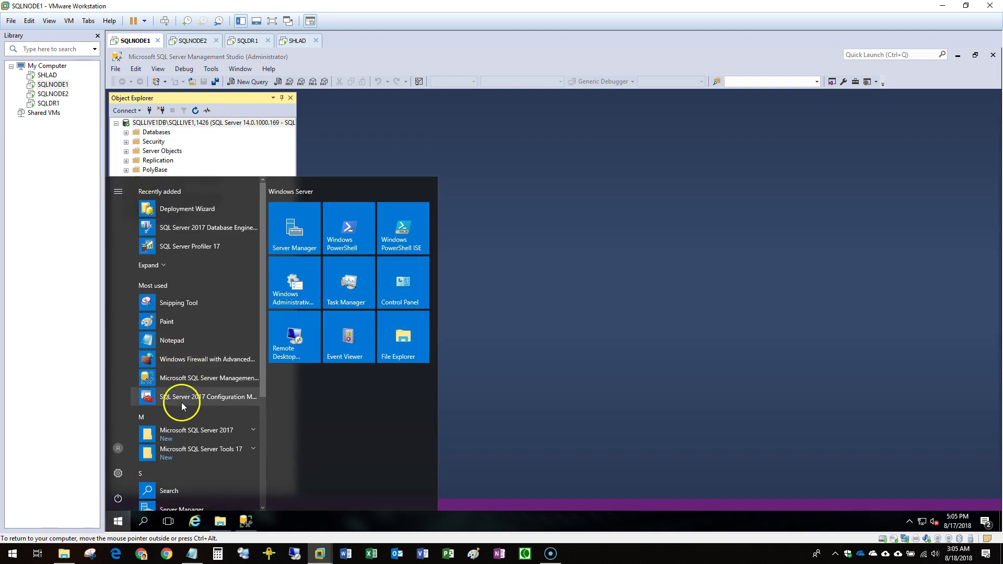
# Enable AlwaysOn Availability Groups in the SQL Server (SQLLIVE1) service properties.
pyautogui.click(177, 398)
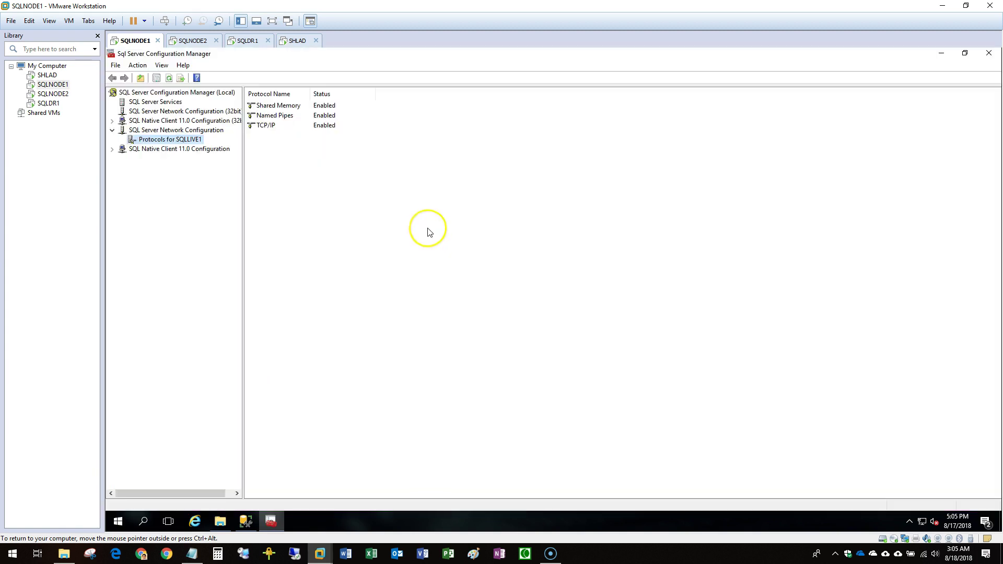
pyautogui.click(175, 103)
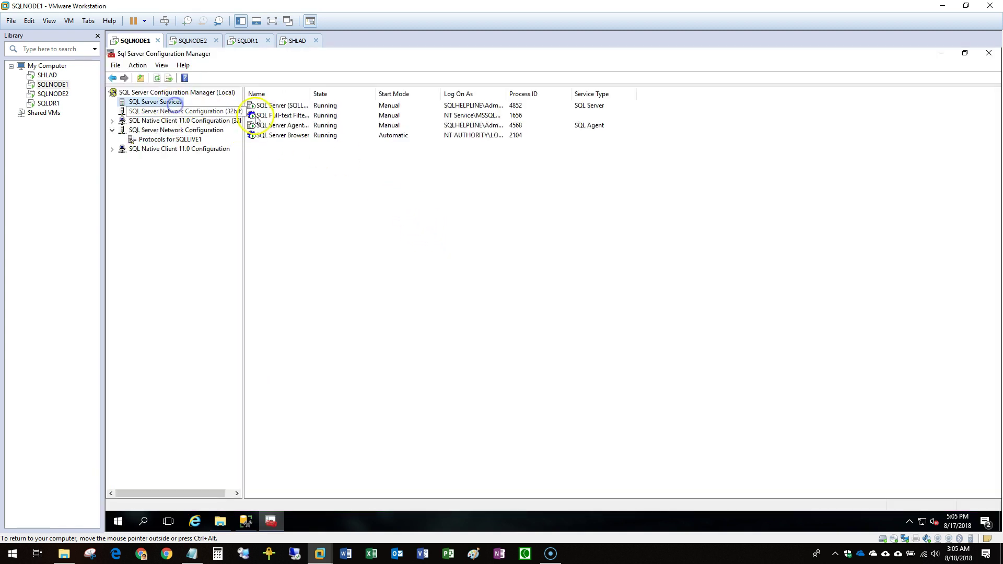
pyautogui.rightClick(305, 106)
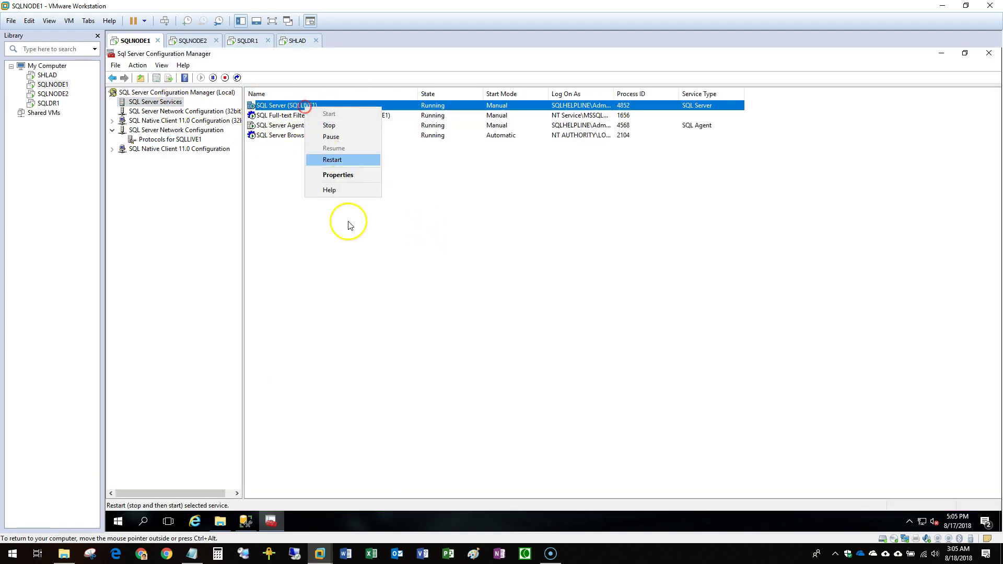
pyautogui.click(342, 175)
pyautogui.click(494, 175)
pyautogui.click(461, 229)
pyautogui.click(498, 396)
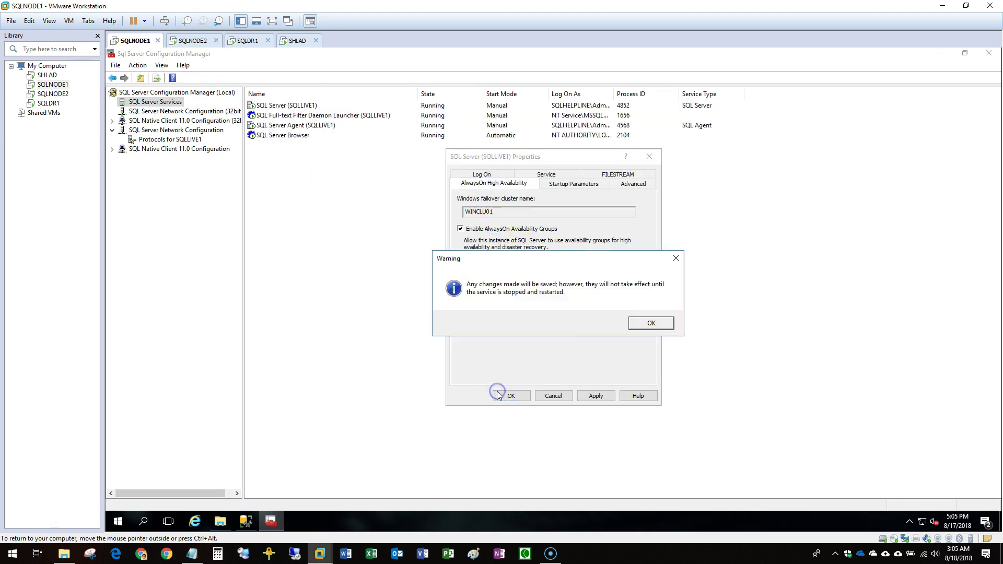
pyautogui.click(646, 324)
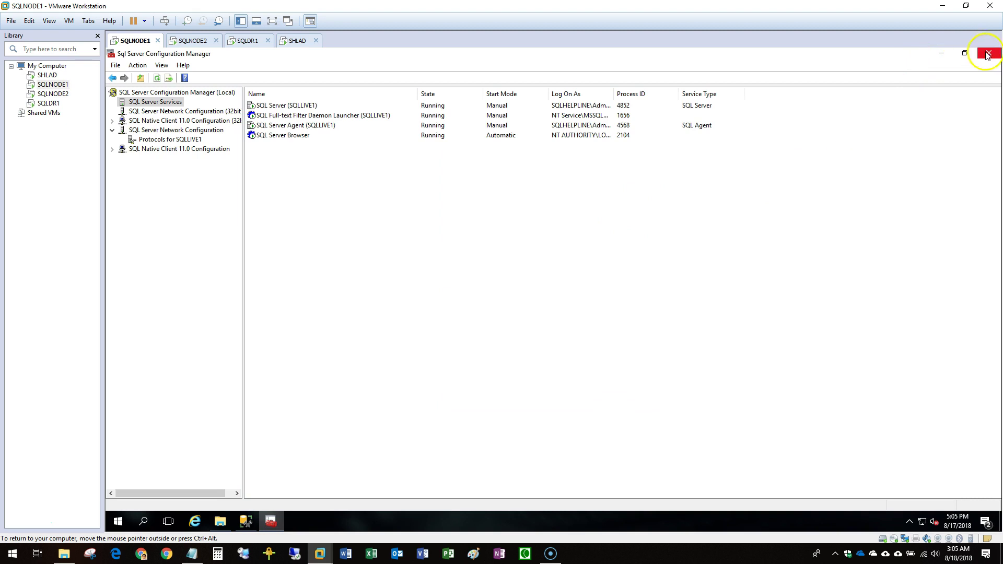
pyautogui.click(990, 52)
# Dismiss the Always On error and take the SQL Server (SQLLIVE1) cluster resource offline to restart it.
pyautogui.click(128, 520)
pyautogui.click(302, 223)
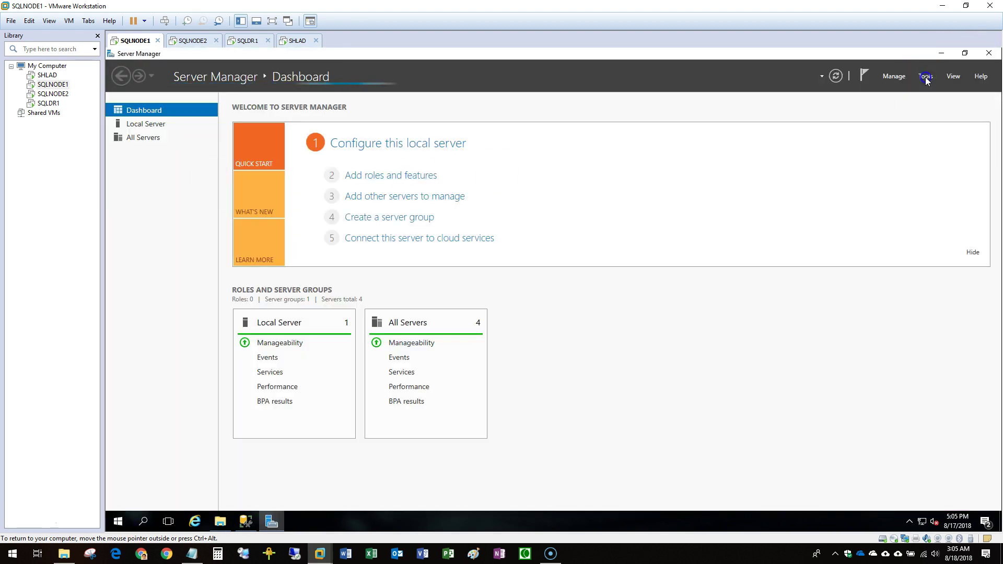
pyautogui.click(941, 52)
pyautogui.click(705, 309)
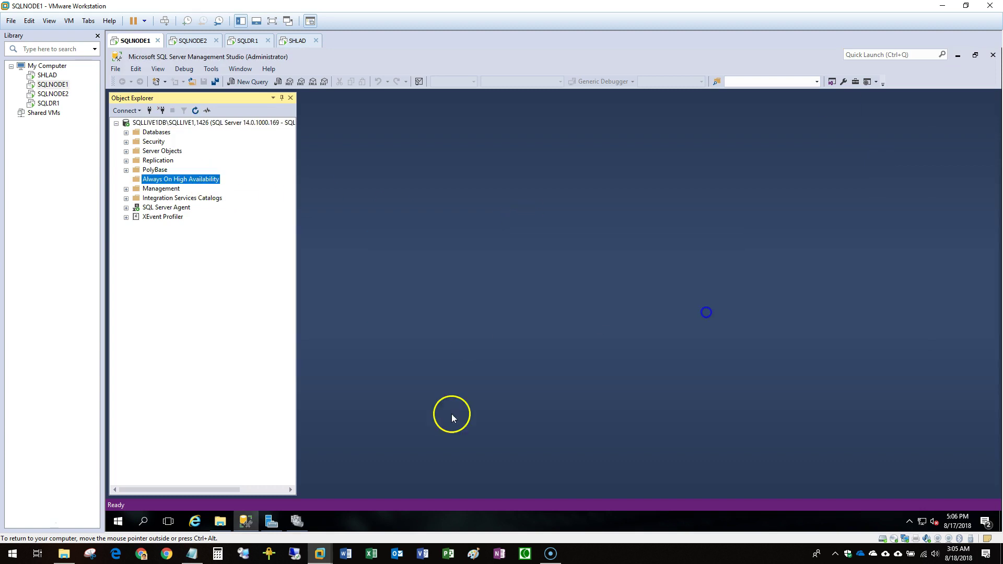
pyautogui.click(141, 111)
pyautogui.click(246, 134)
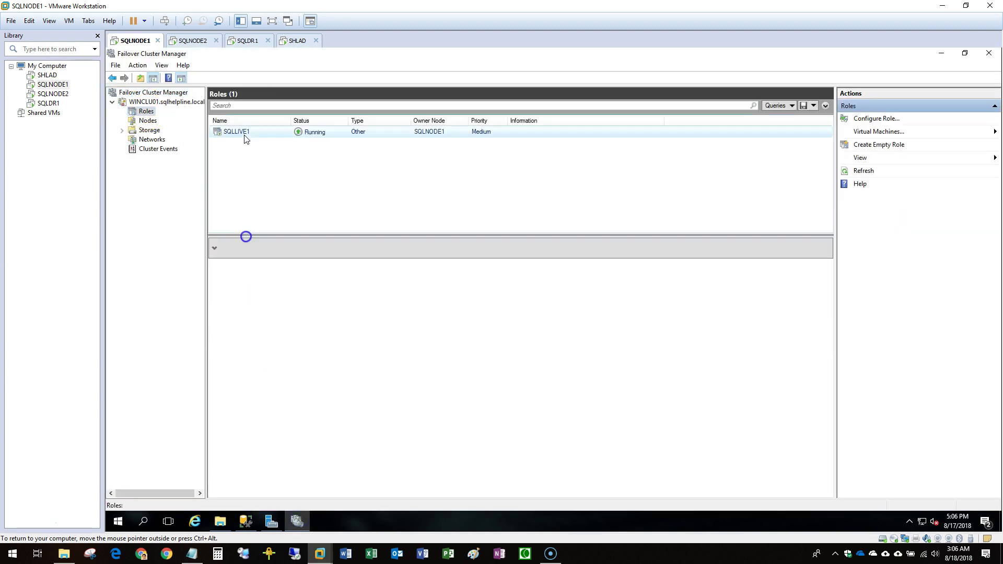
pyautogui.click(303, 363)
pyautogui.rightClick(321, 366)
pyautogui.click(314, 352)
pyautogui.click(293, 411)
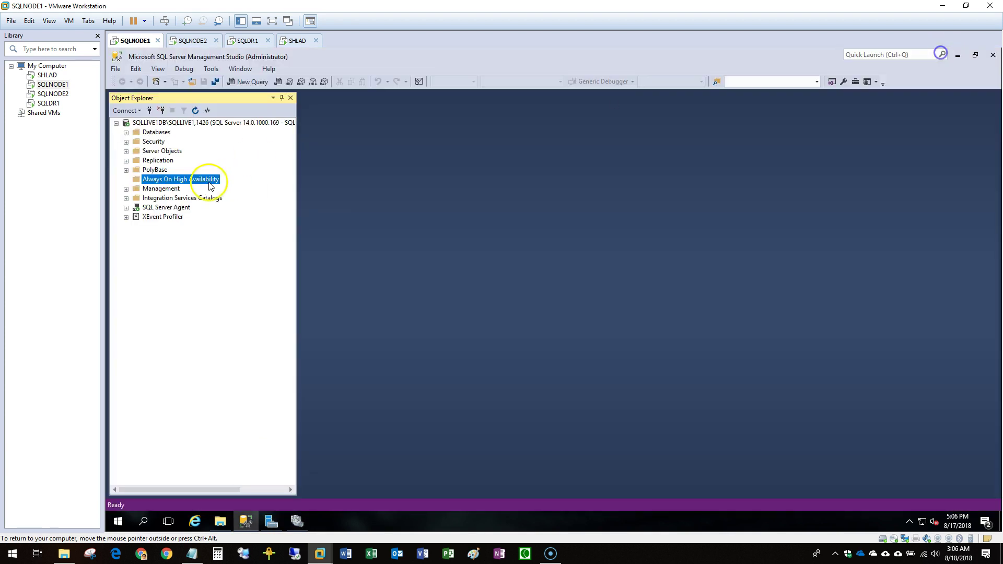
# Begin a New Availability Group under Always On High Availability in Object Explorer.
pyautogui.doubleClick(207, 179)
pyautogui.rightClick(192, 189)
pyautogui.click(233, 207)
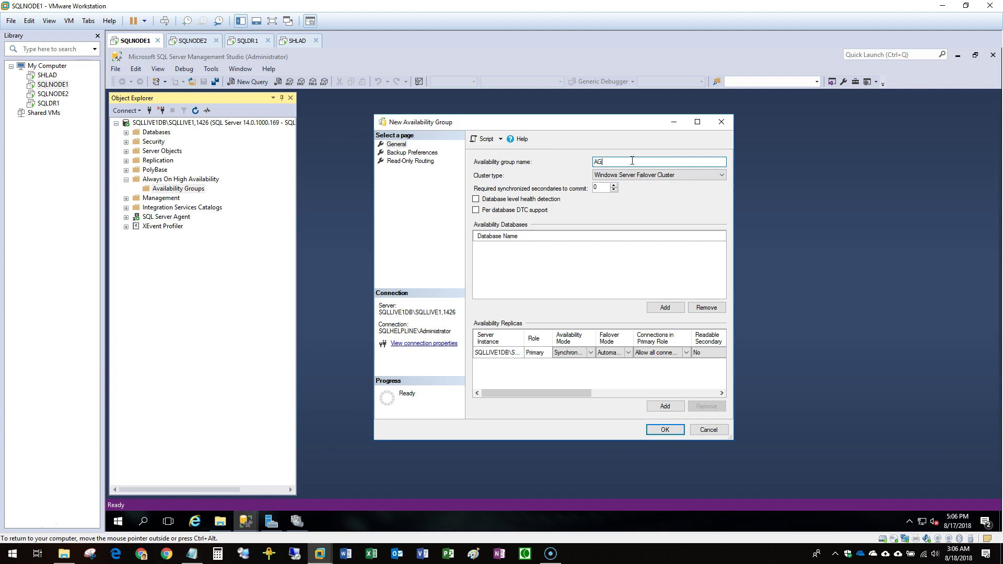
# Set the replica to asynchronous commit, manual failover and readable secondary Yes.
pyautogui.click(585, 353)
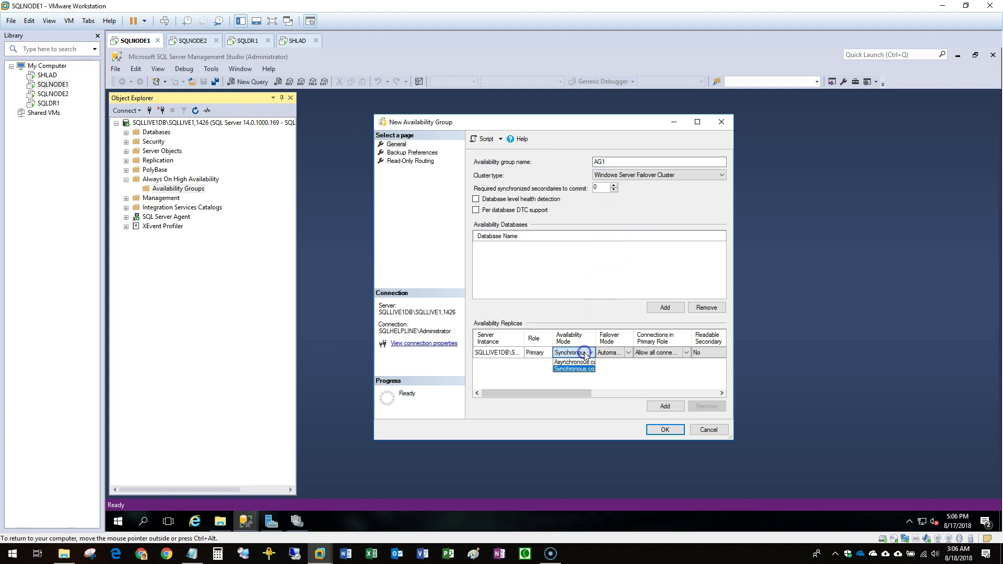
pyautogui.click(574, 362)
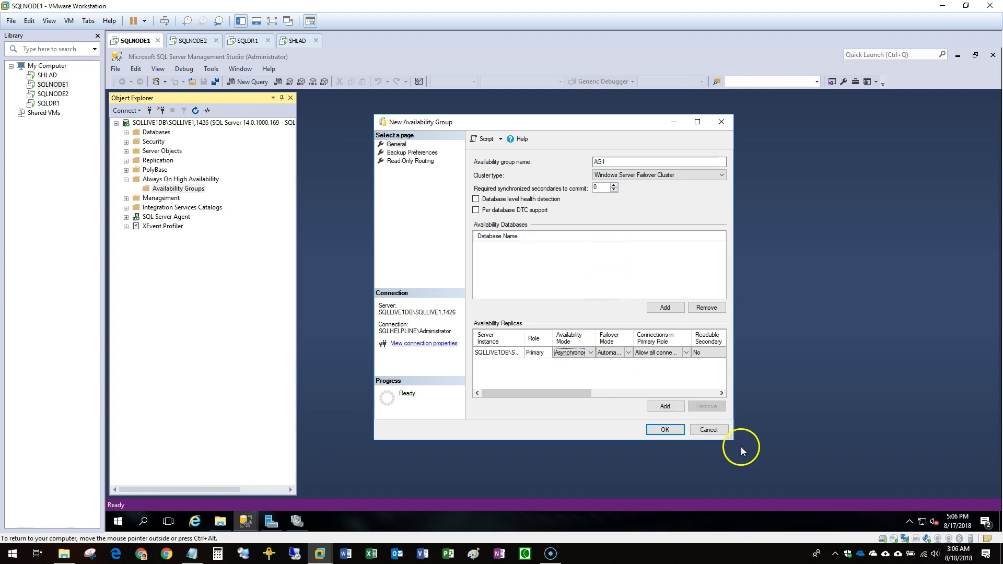
pyautogui.moveTo(732, 437); pyautogui.dragTo(855, 436)
pyautogui.click(615, 353)
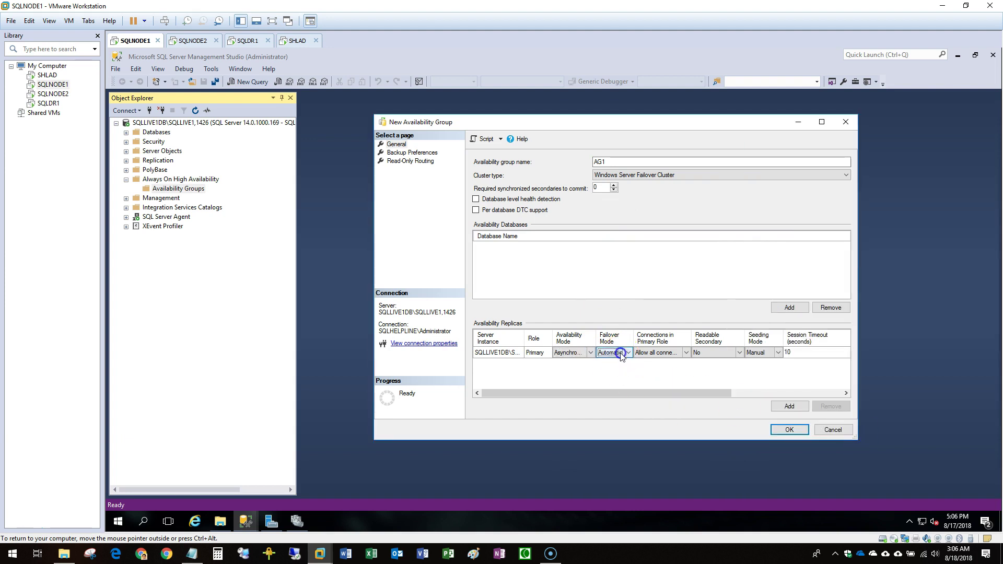
pyautogui.click(607, 369)
pyautogui.click(714, 352)
pyautogui.click(716, 376)
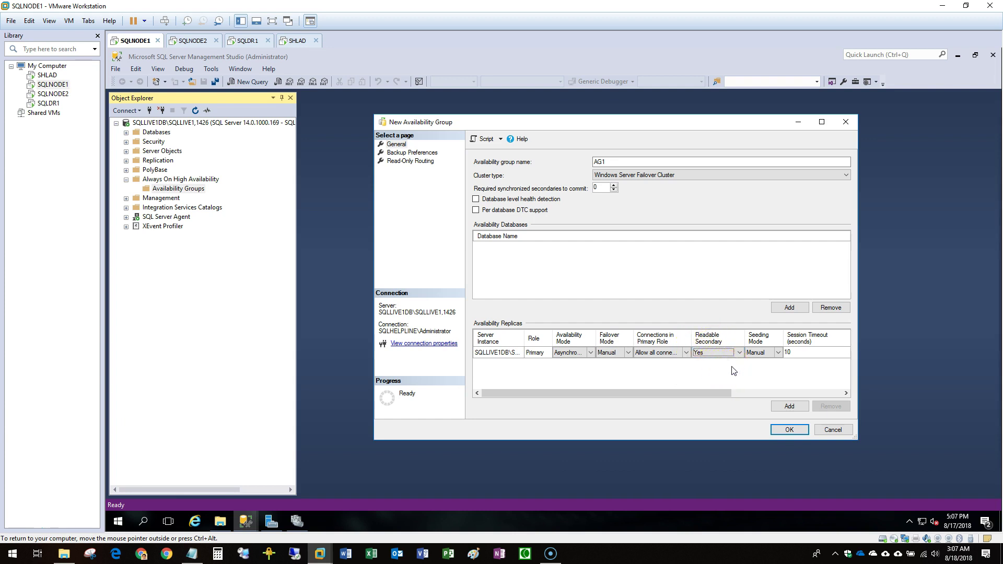
# Recheck asynchronous commit and manual failover, then create availability group AG1.
pyautogui.moveTo(596, 335); pyautogui.dragTo(673, 337)
pyautogui.click(588, 353)
pyautogui.click(589, 353)
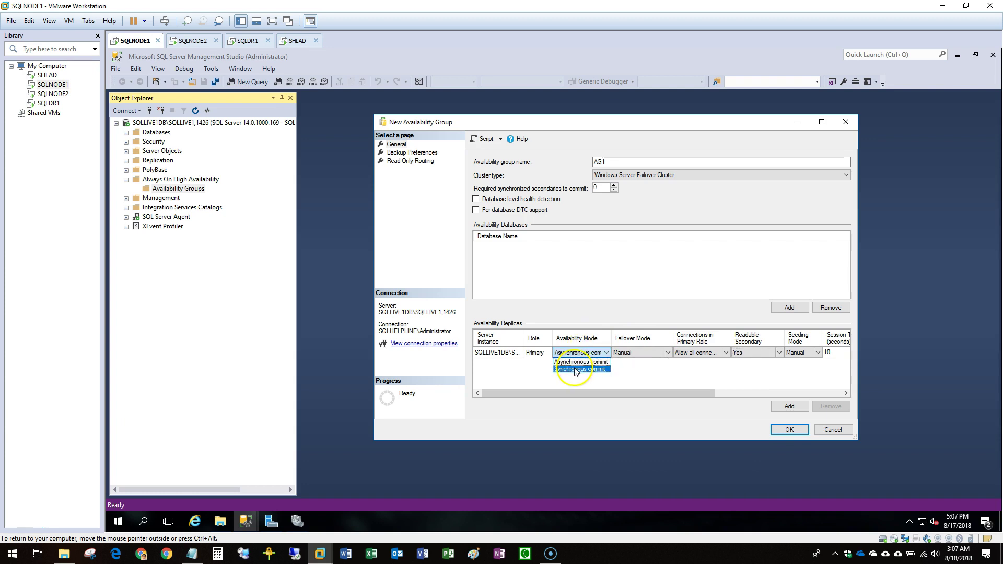
pyautogui.click(636, 352)
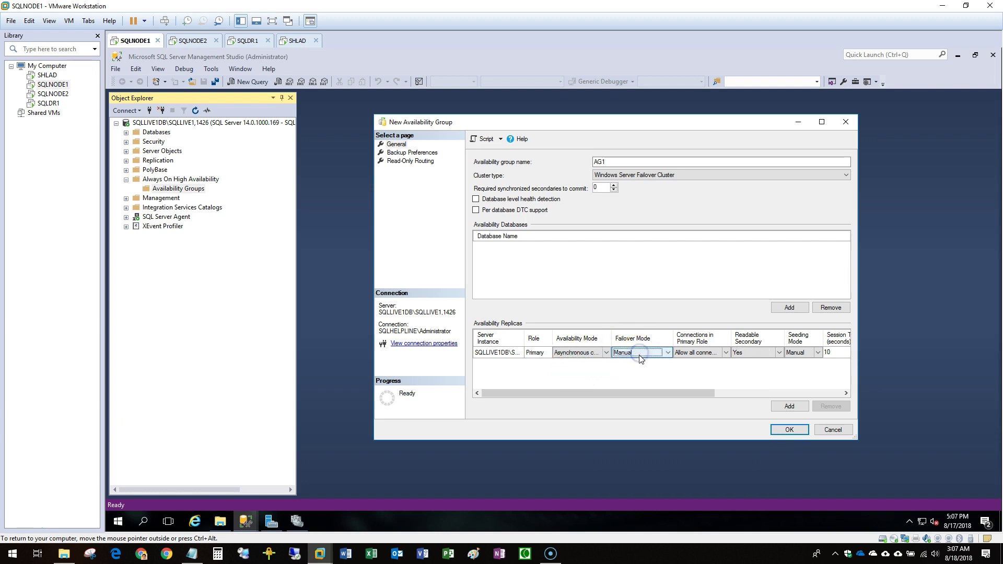
pyautogui.click(632, 354)
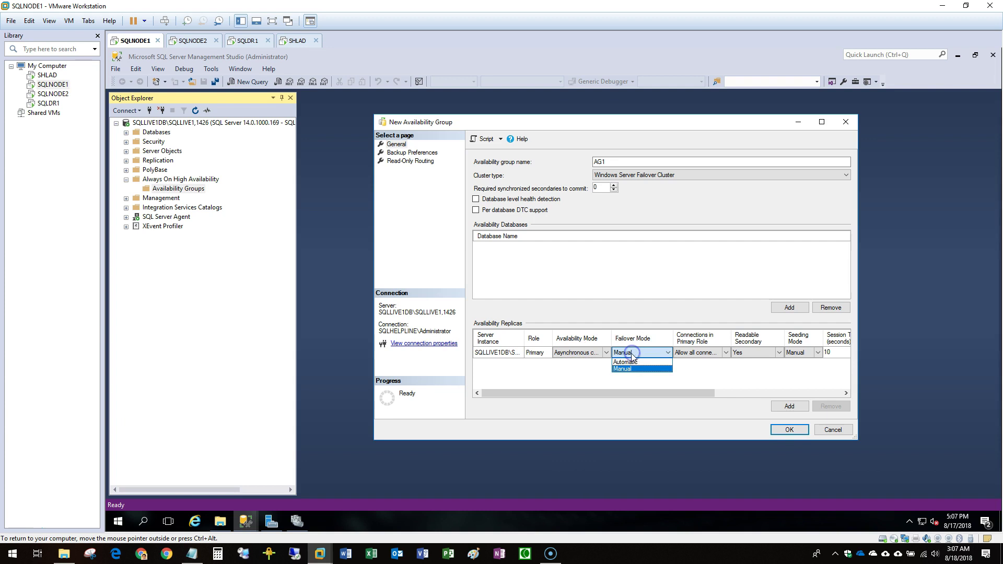
pyautogui.click(581, 354)
pyautogui.click(582, 353)
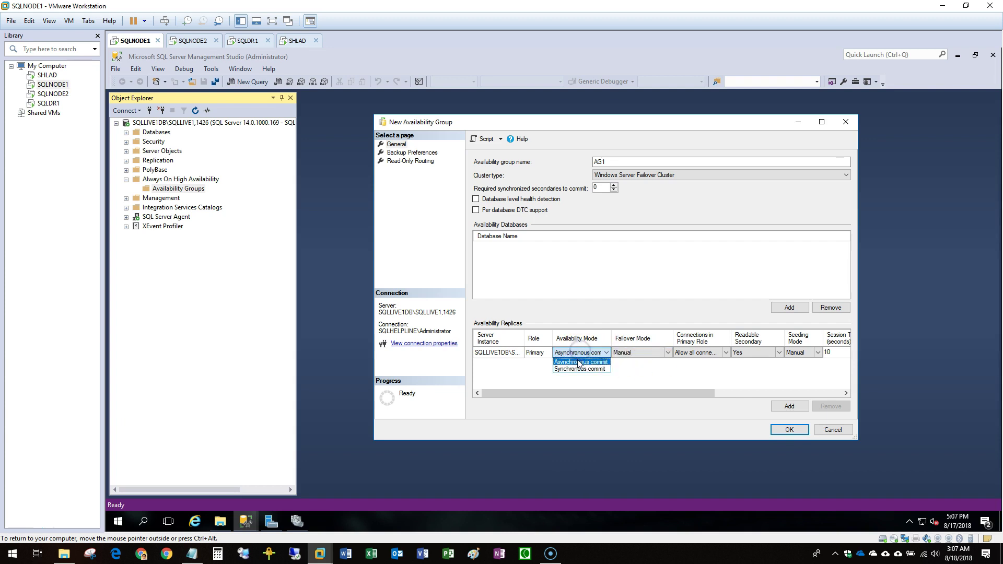
pyautogui.click(595, 362)
pyautogui.click(634, 353)
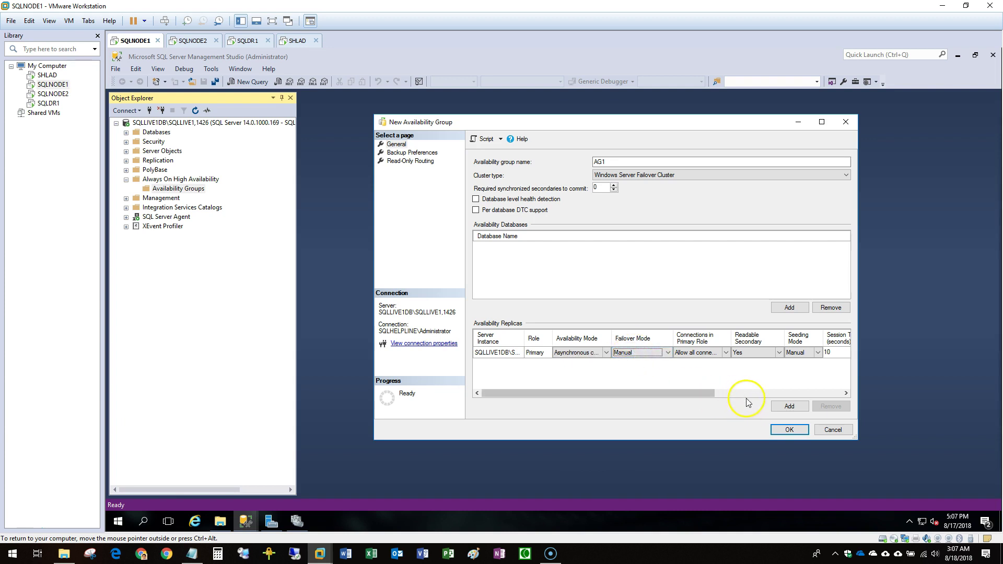
pyautogui.click(806, 430)
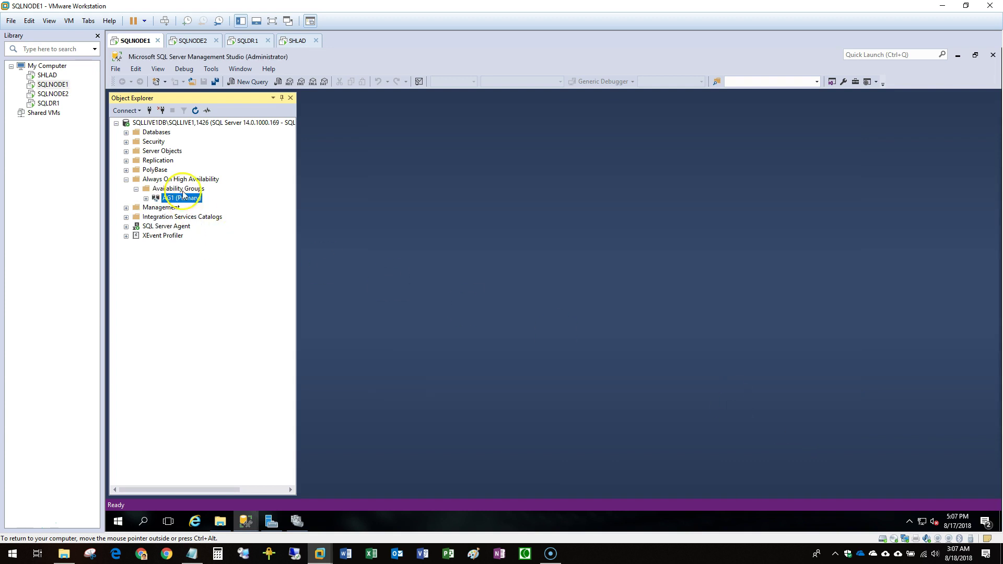
# Expand AG1's replicas, databases and listeners folders and open the AG1 dashboard.
pyautogui.doubleClick(185, 198)
pyautogui.doubleClick(189, 226)
pyautogui.doubleClick(201, 217)
pyautogui.doubleClick(204, 207)
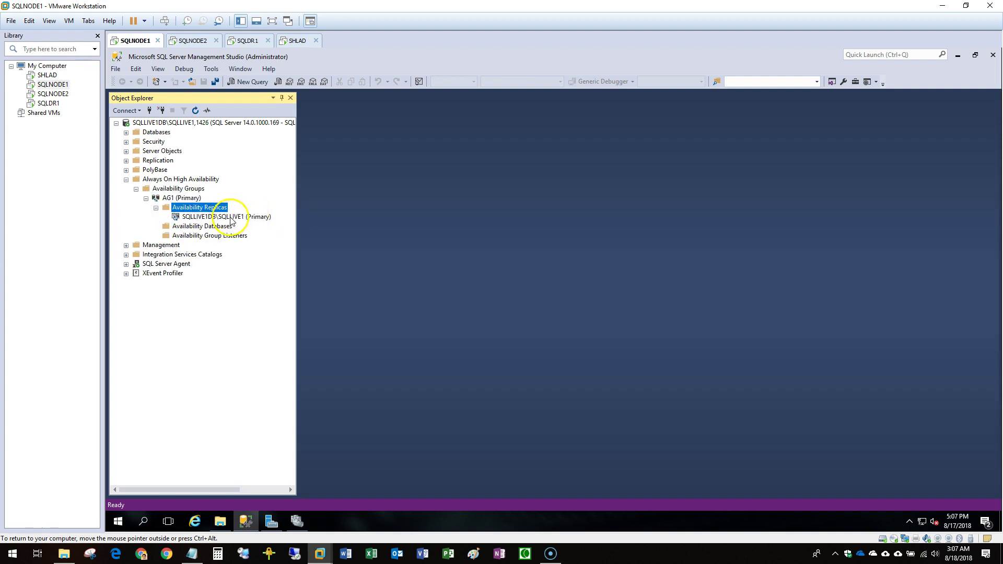
pyautogui.rightClick(184, 198)
pyautogui.click(257, 240)
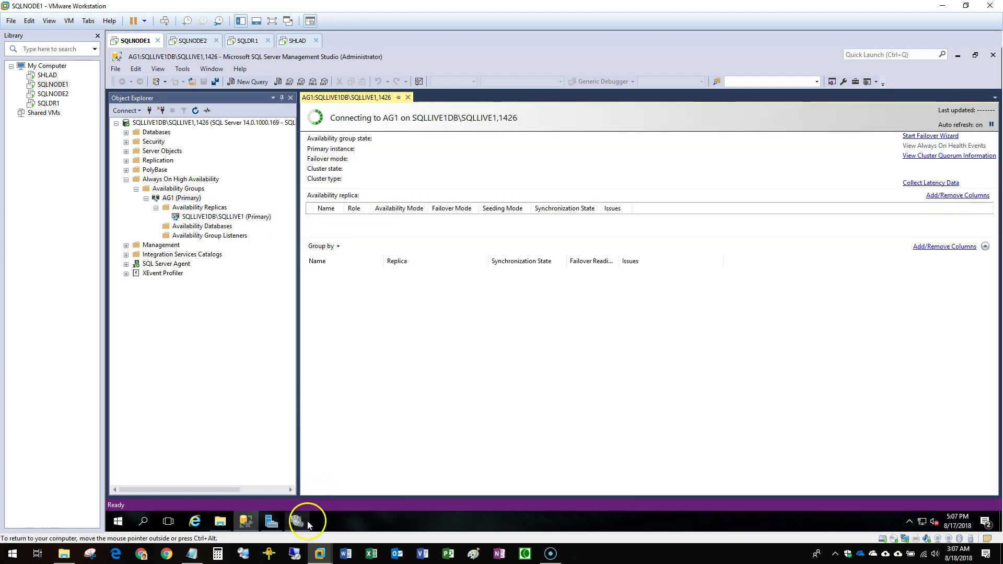
# Inspect the AG1 role and its resource in Failover Cluster Manager.
pyautogui.click(299, 522)
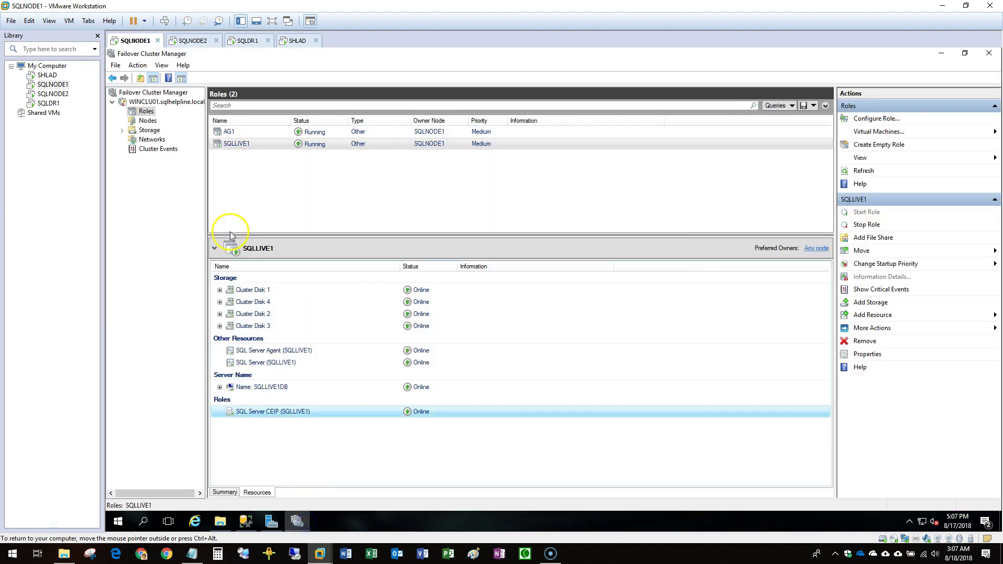
pyautogui.click(231, 133)
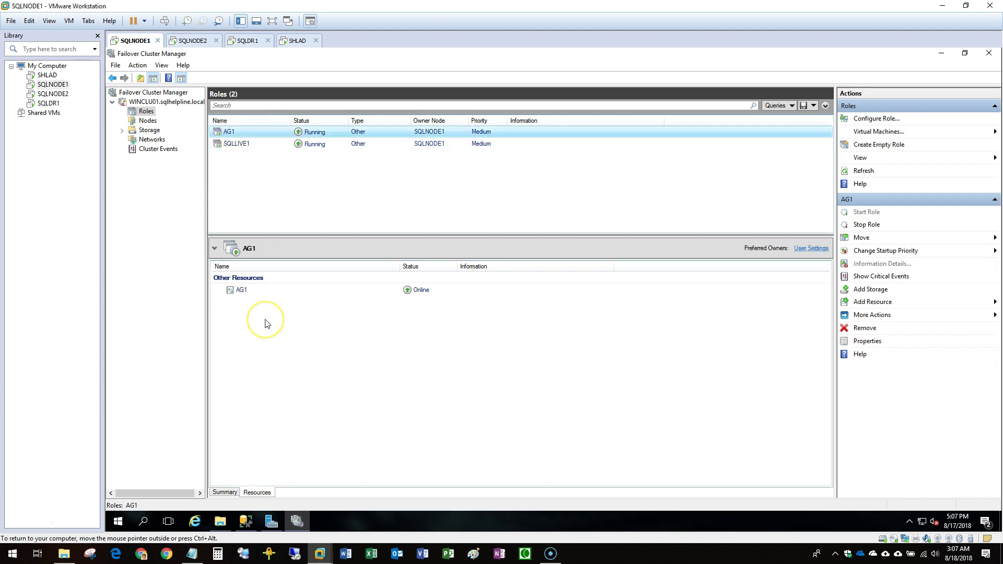
pyautogui.click(251, 298)
# Add a listener to AG1 named SQLLIVE1LIST on port 1426.
pyautogui.click(297, 521)
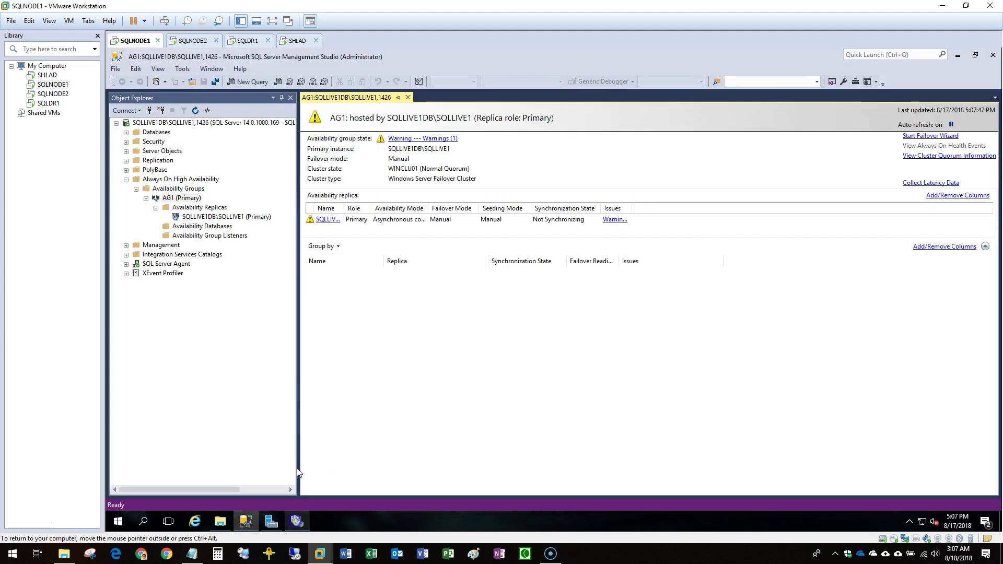
pyautogui.click(214, 236)
pyautogui.rightClick(218, 236)
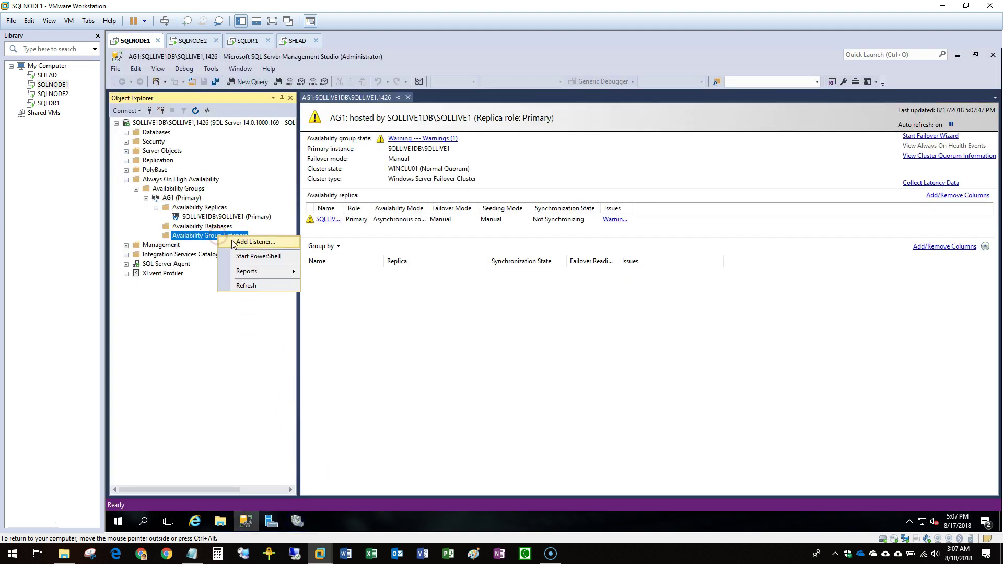
pyautogui.click(255, 242)
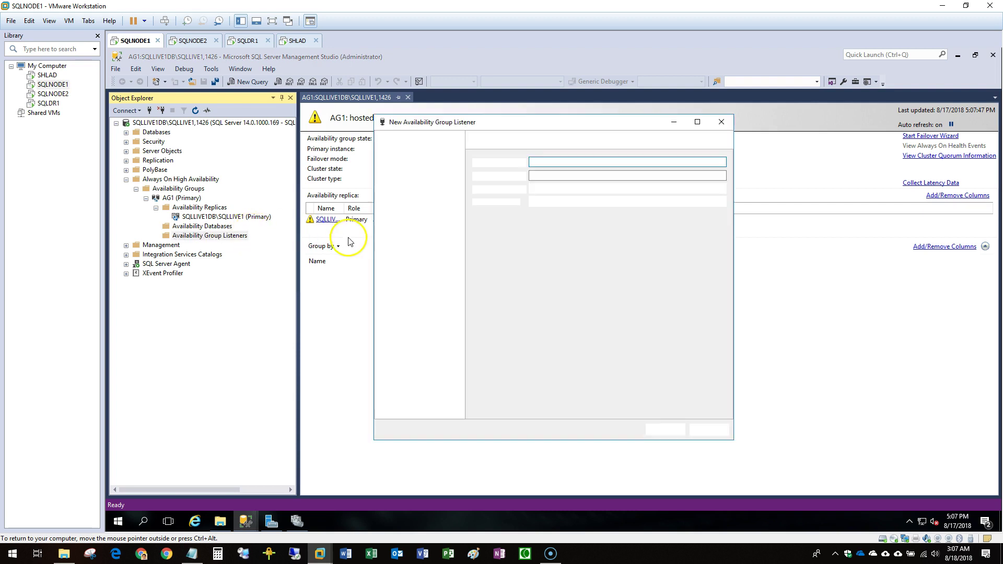
pyautogui.click(193, 553)
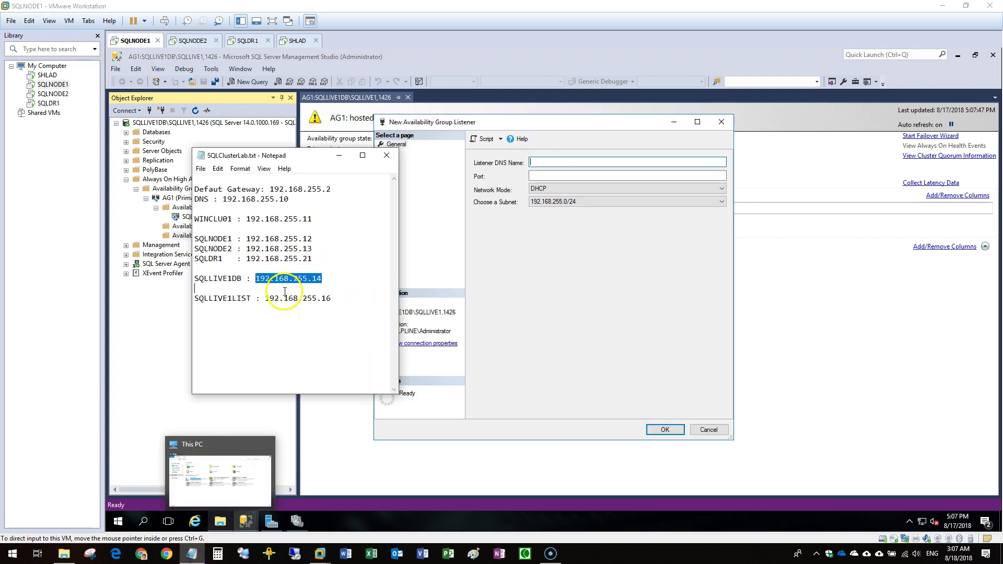
pyautogui.moveTo(251, 298); pyautogui.dragTo(193, 299)
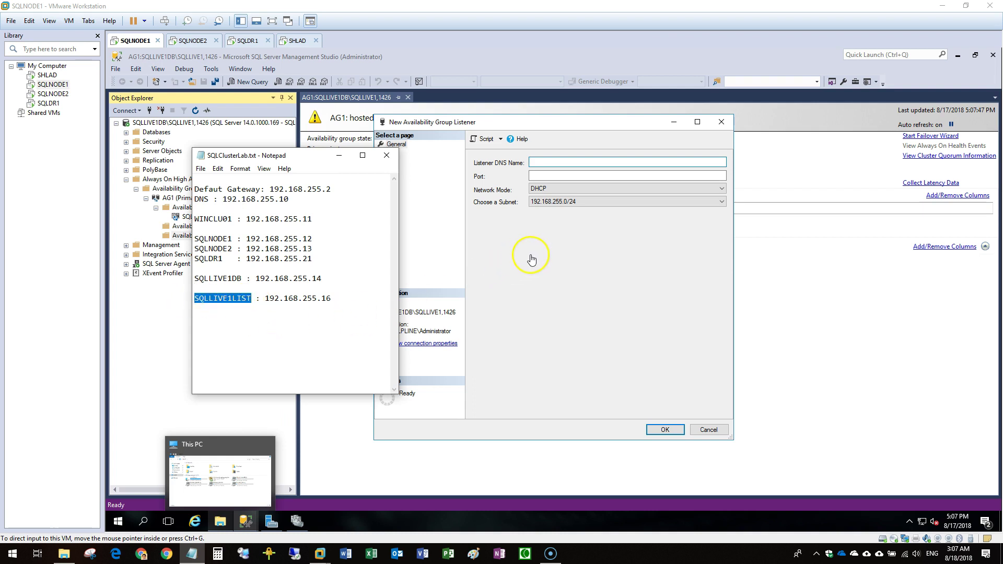
pyautogui.click(550, 161)
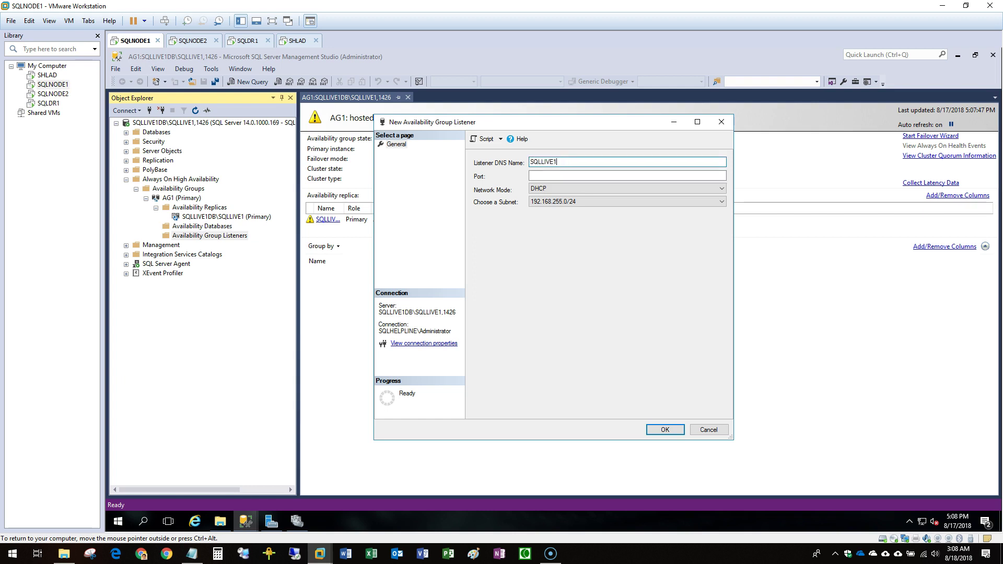
pyautogui.click(572, 176)
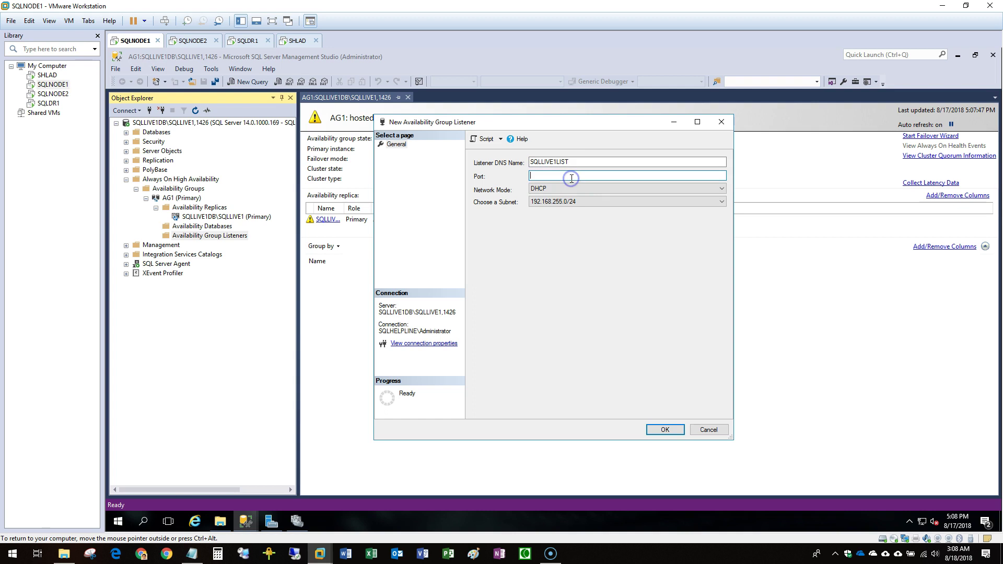
# Give the listener static IP 192.168.255.16, create it, and check it in Failover Cluster Manager.
pyautogui.click(596, 188)
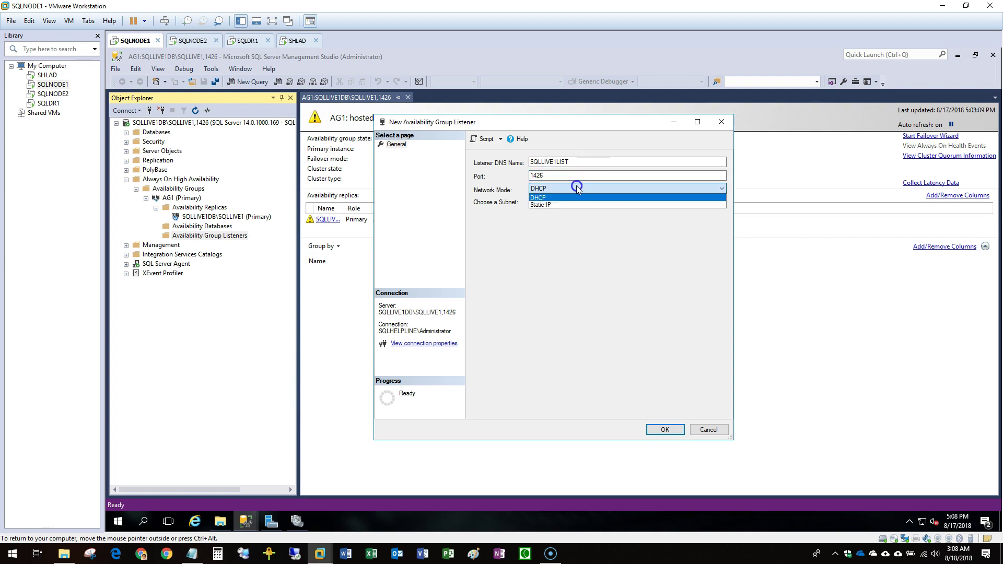
pyautogui.click(558, 202)
pyautogui.click(659, 411)
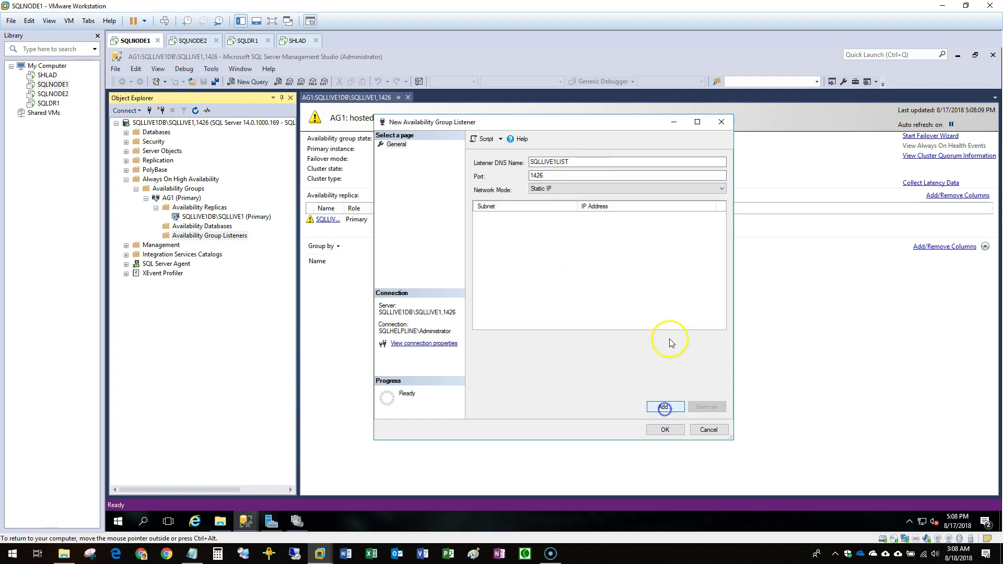
pyautogui.click(191, 553)
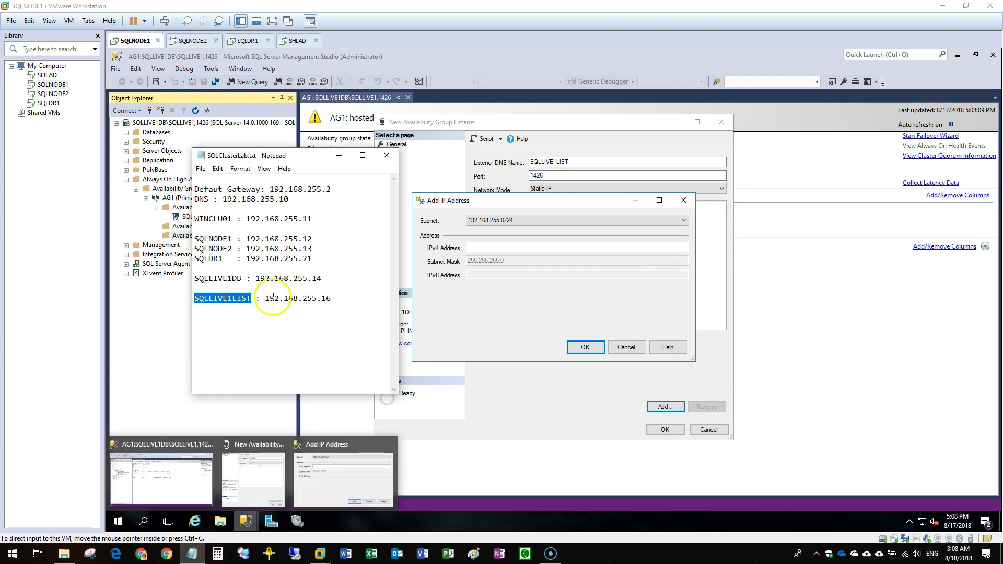
pyautogui.moveTo(265, 298); pyautogui.dragTo(349, 297)
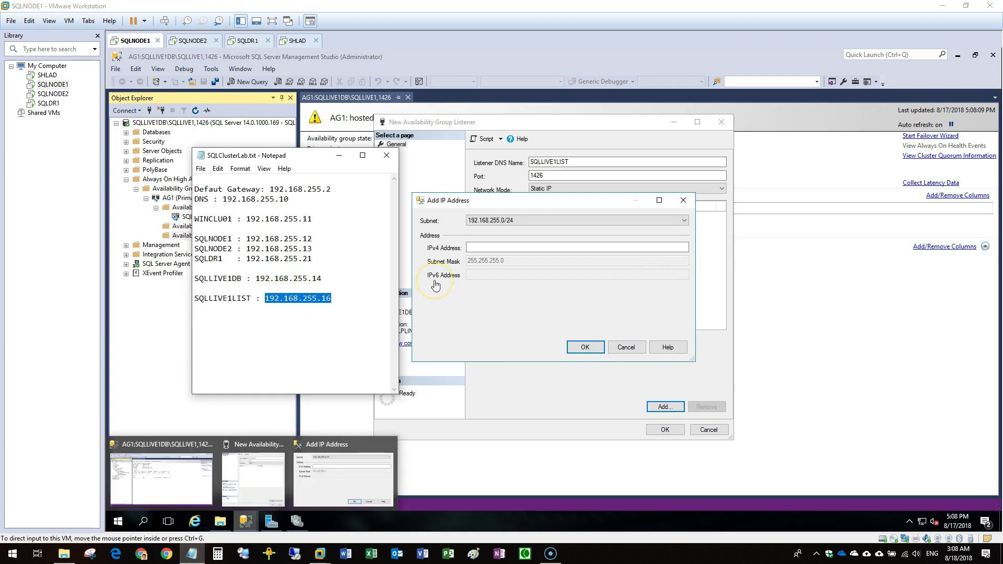
pyautogui.click(488, 250)
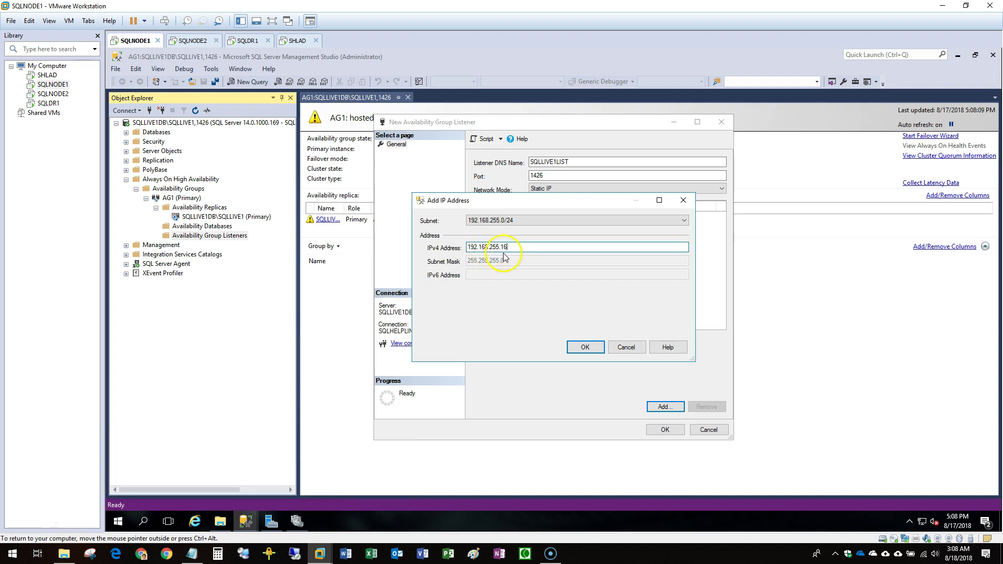
pyautogui.click(588, 349)
pyautogui.click(658, 431)
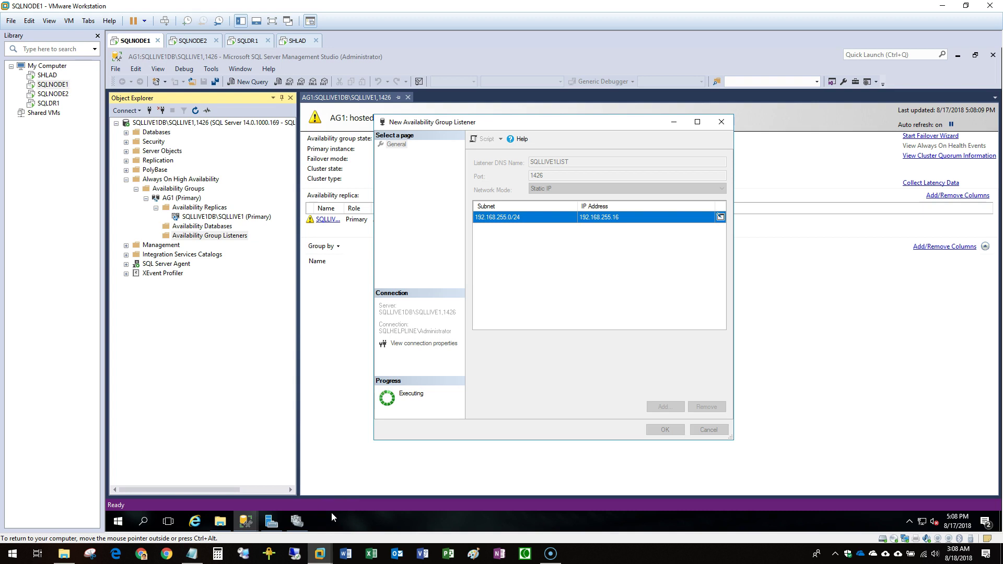
pyautogui.click(298, 521)
pyautogui.click(220, 314)
# Inspect the SQLLIVE1LIST name and IP address resources of the AG1 role.
pyautogui.click(233, 132)
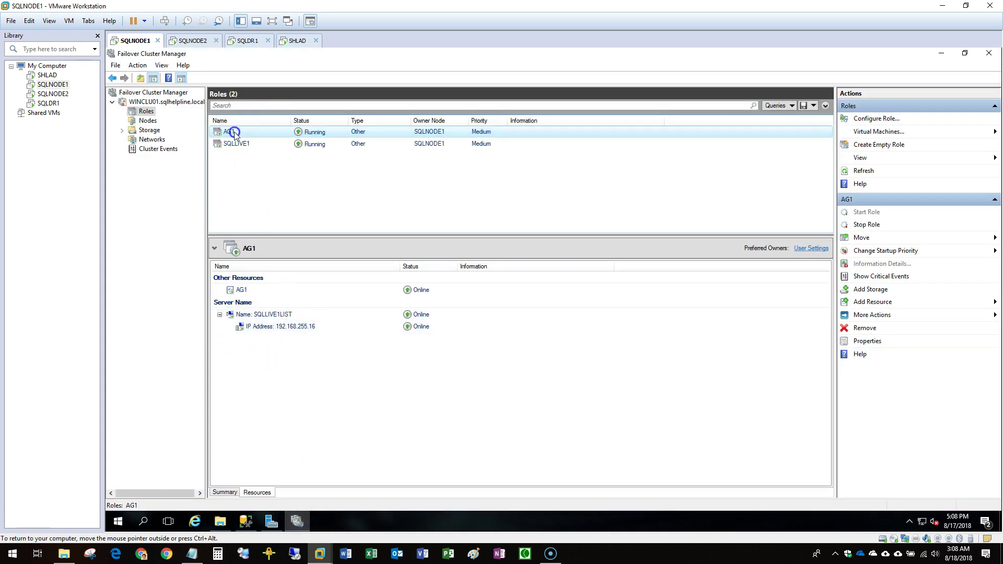
pyautogui.click(267, 316)
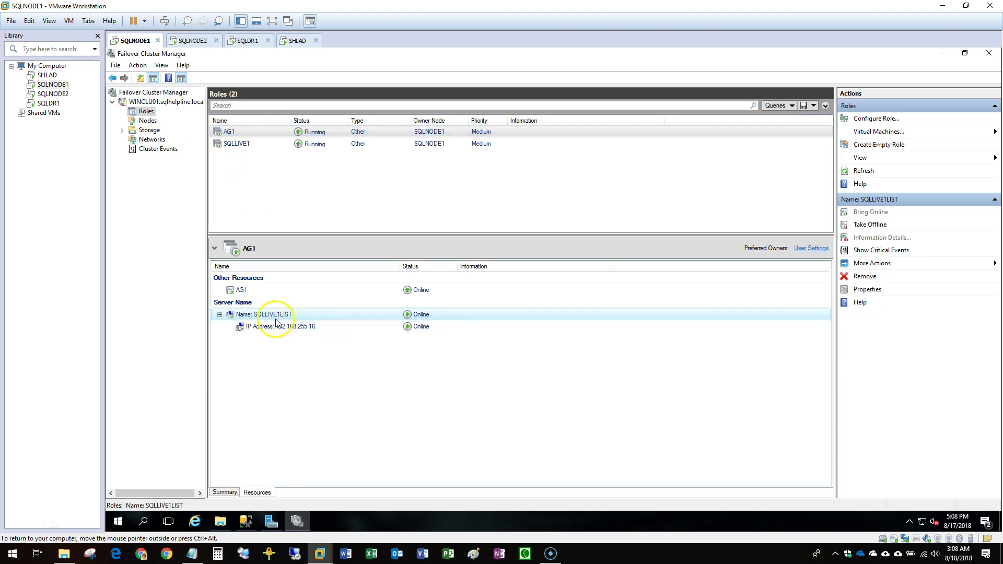
pyautogui.click(306, 328)
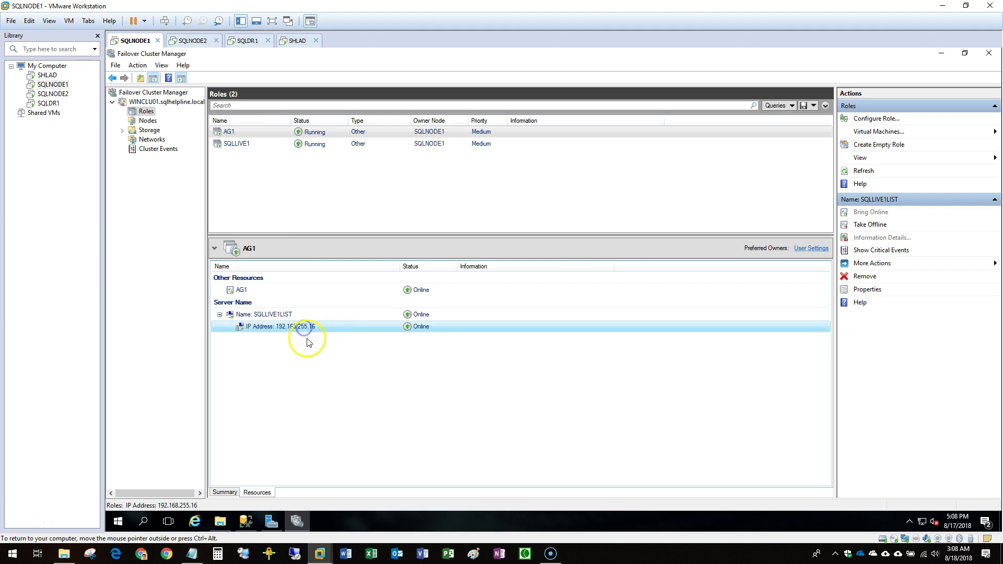
# Connect Management Studio's Database Engine to SQLLIVE1LIST,1426.
pyautogui.click(298, 522)
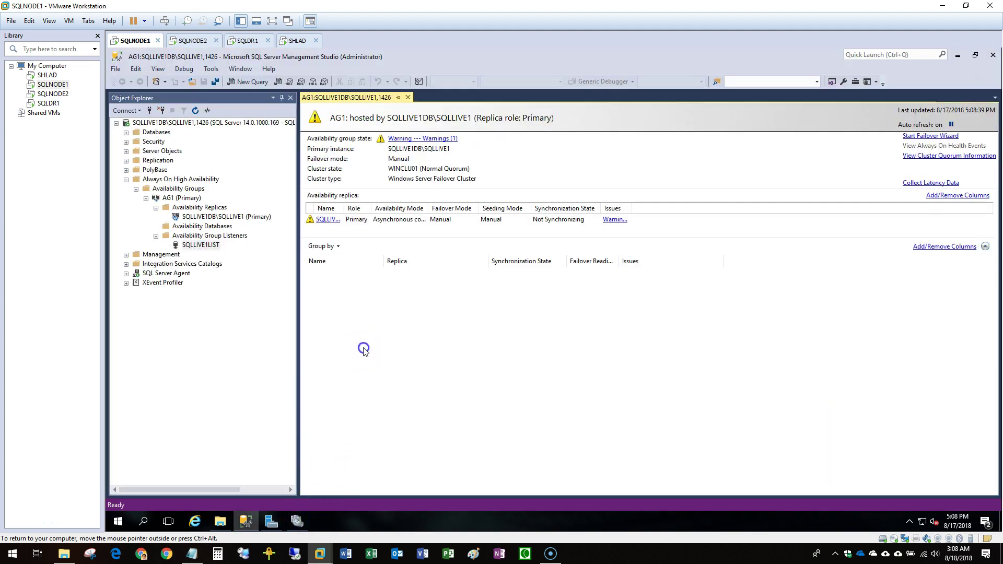
pyautogui.click(127, 110)
pyautogui.click(135, 122)
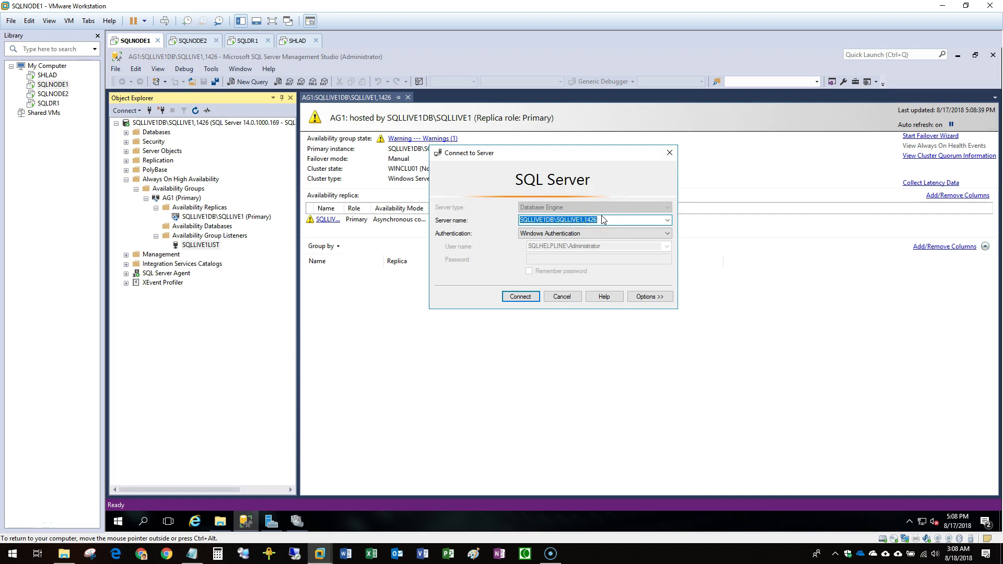
pyautogui.write('SQL')
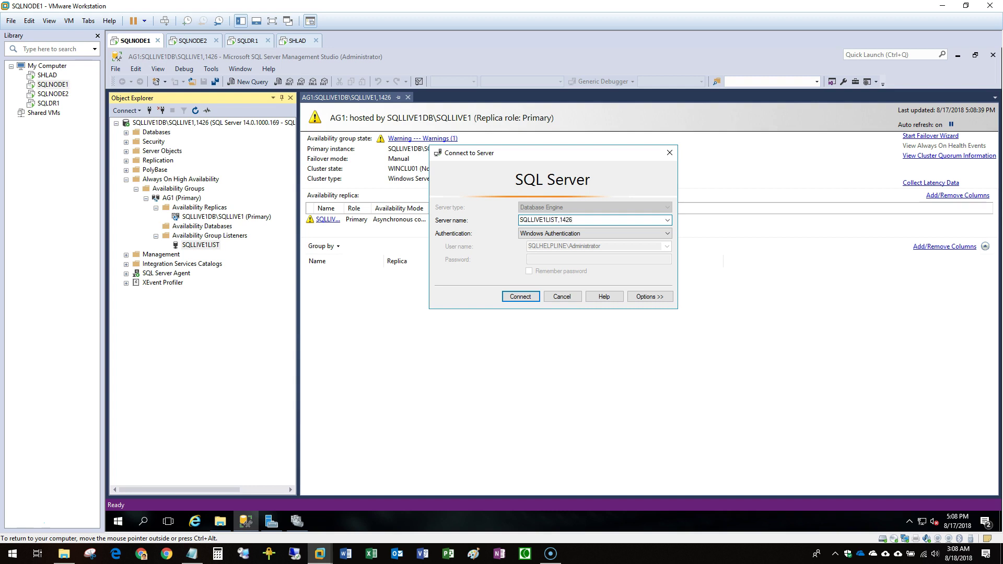
pyautogui.click(519, 298)
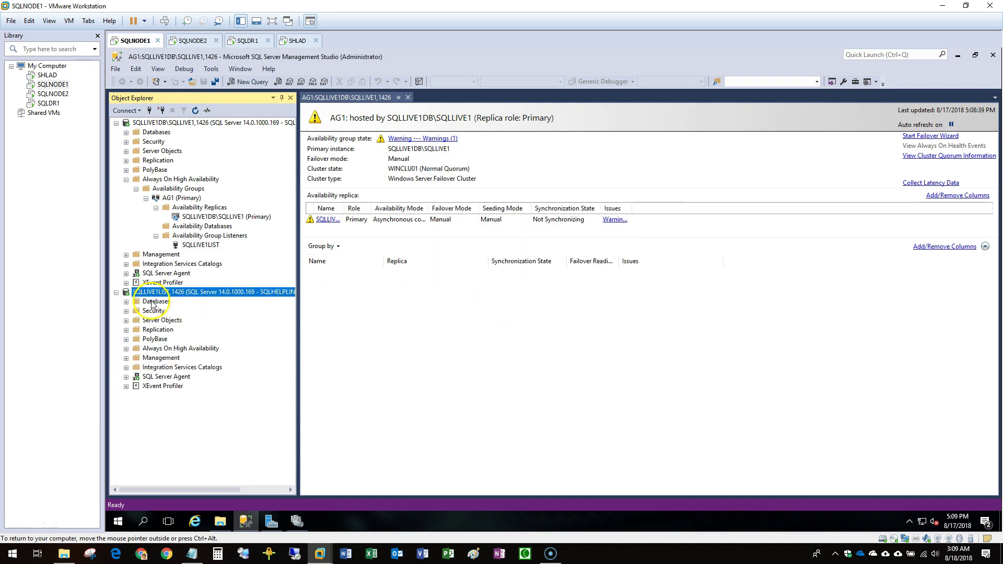
# Check the listener connection's server properties show name SQLLIVE1DB\SQLLIVE1, then cancel.
pyautogui.doubleClick(152, 302)
pyautogui.rightClick(165, 293)
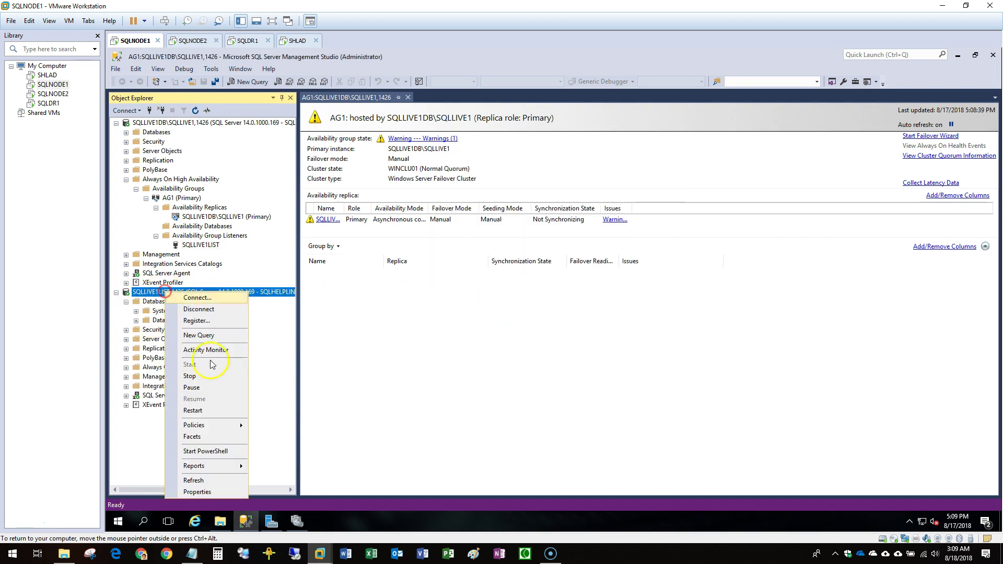
pyautogui.click(214, 492)
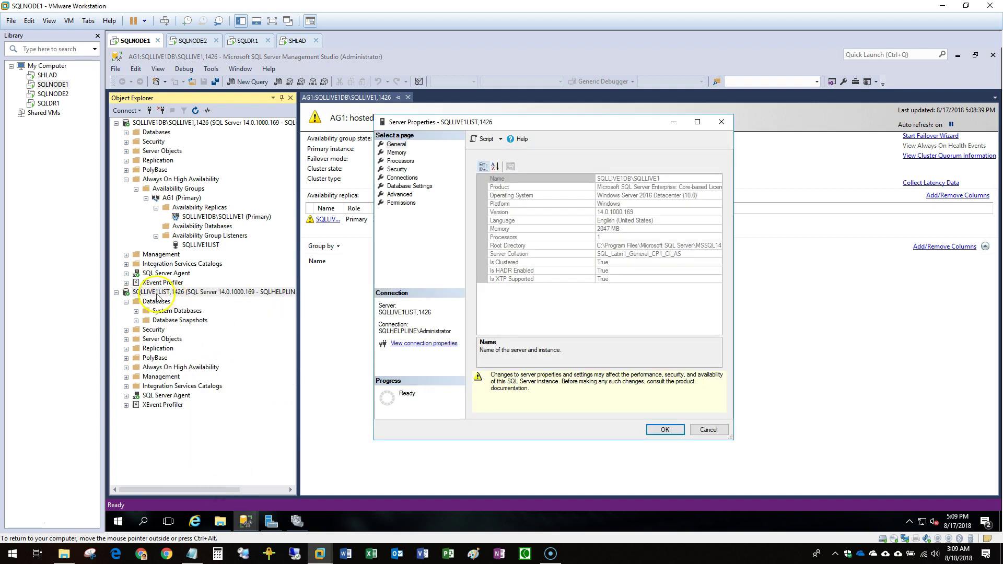
pyautogui.click(608, 178)
pyautogui.moveTo(655, 179); pyautogui.dragTo(550, 182)
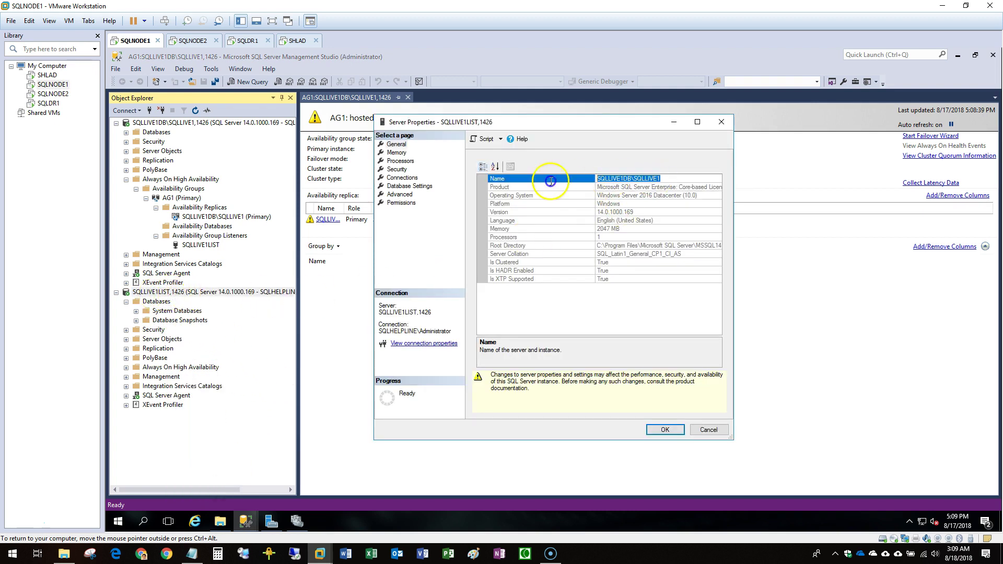
pyautogui.click(706, 432)
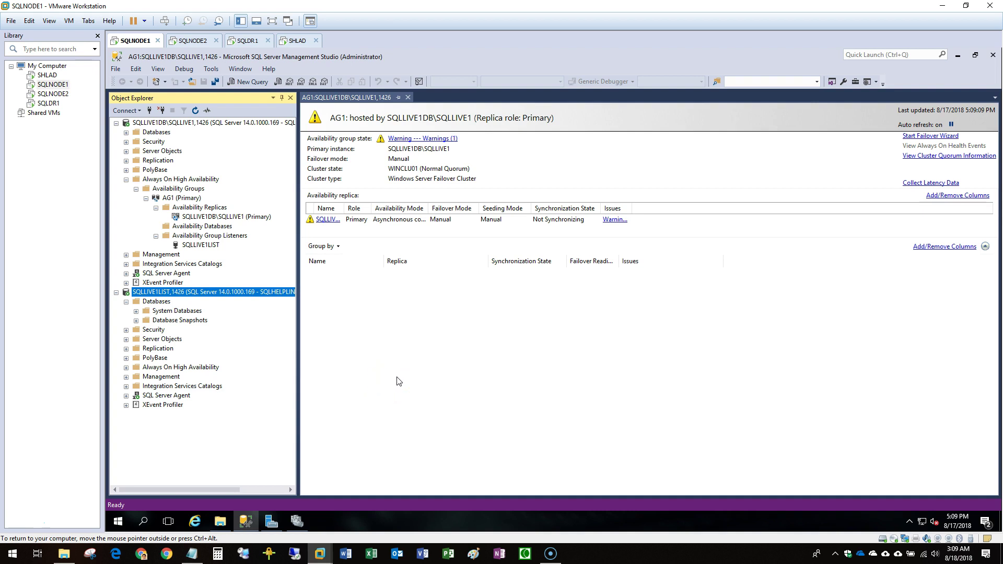
# Sign in to SQLDR1 and close the leftover wizard, system information and Server Manager windows.
pyautogui.click(71, 109)
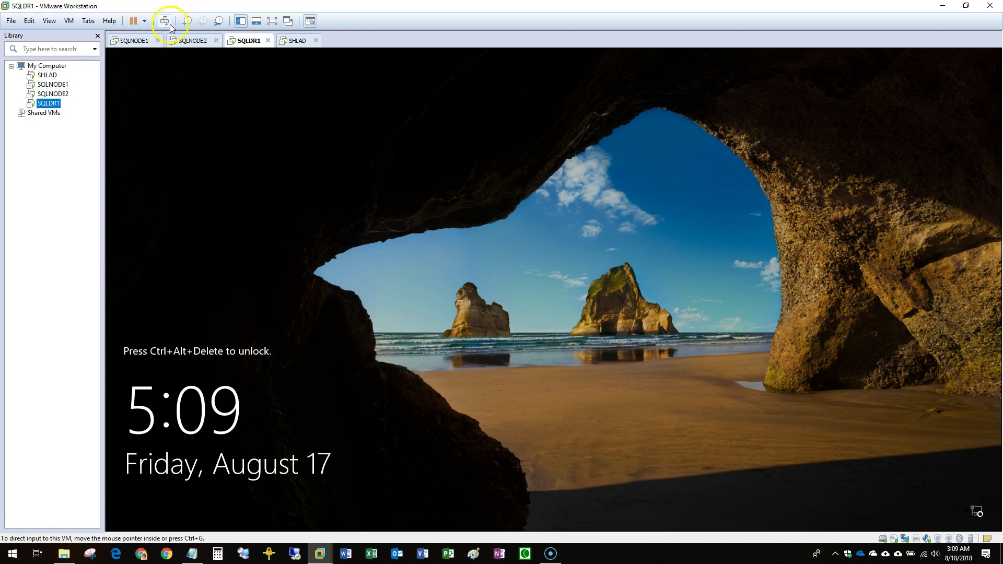
pyautogui.click(168, 21)
pyautogui.click(541, 335)
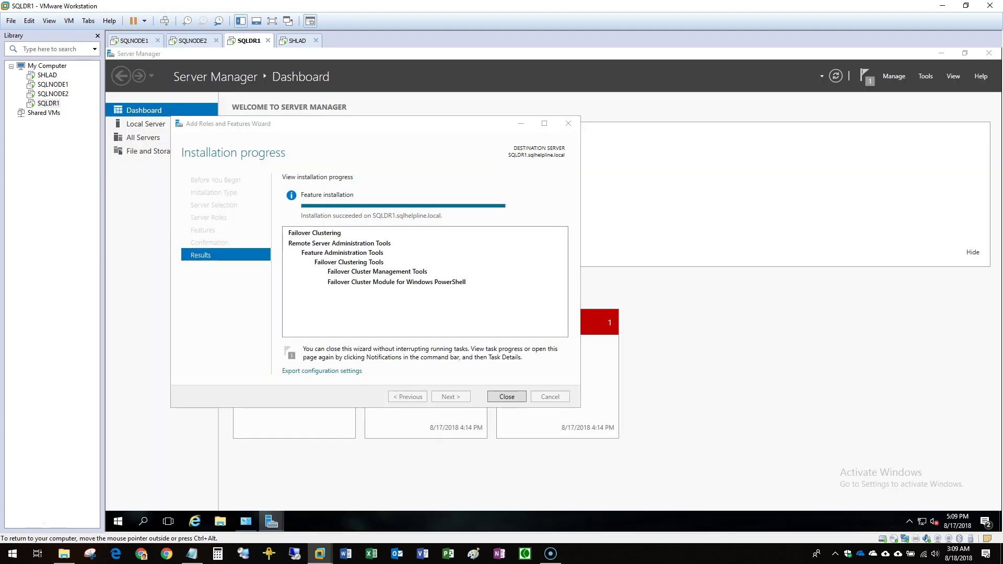
pyautogui.click(507, 396)
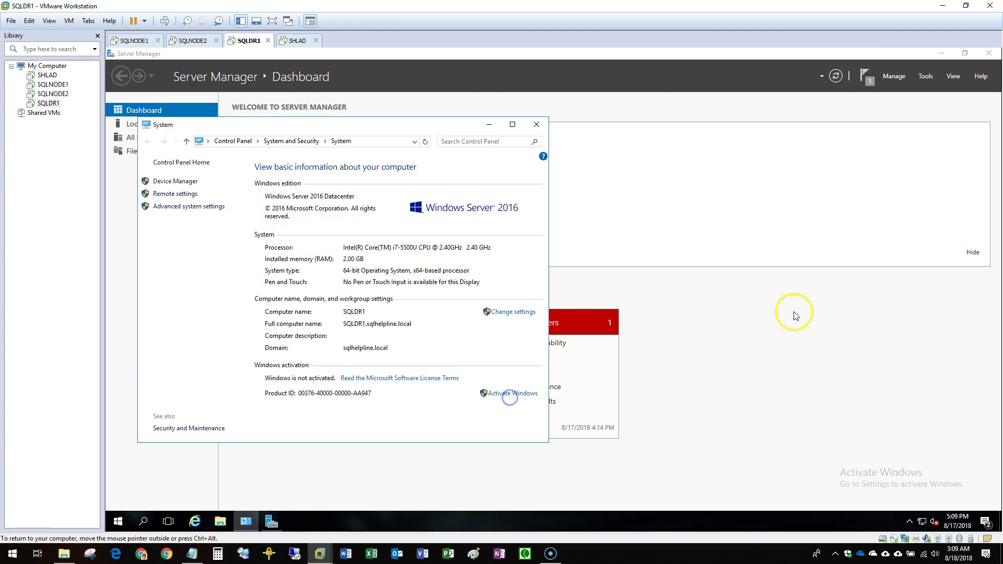
pyautogui.click(544, 125)
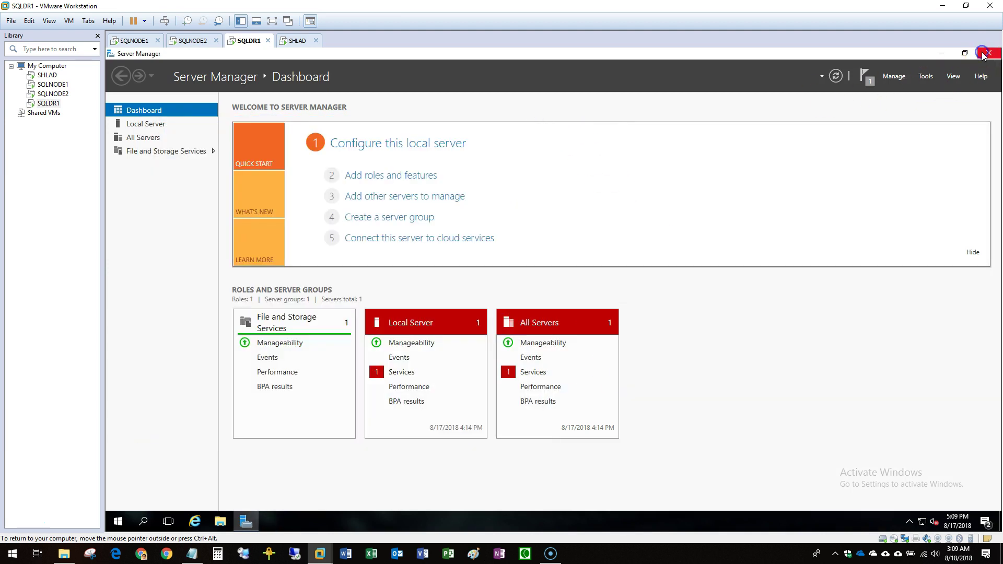
pyautogui.click(990, 53)
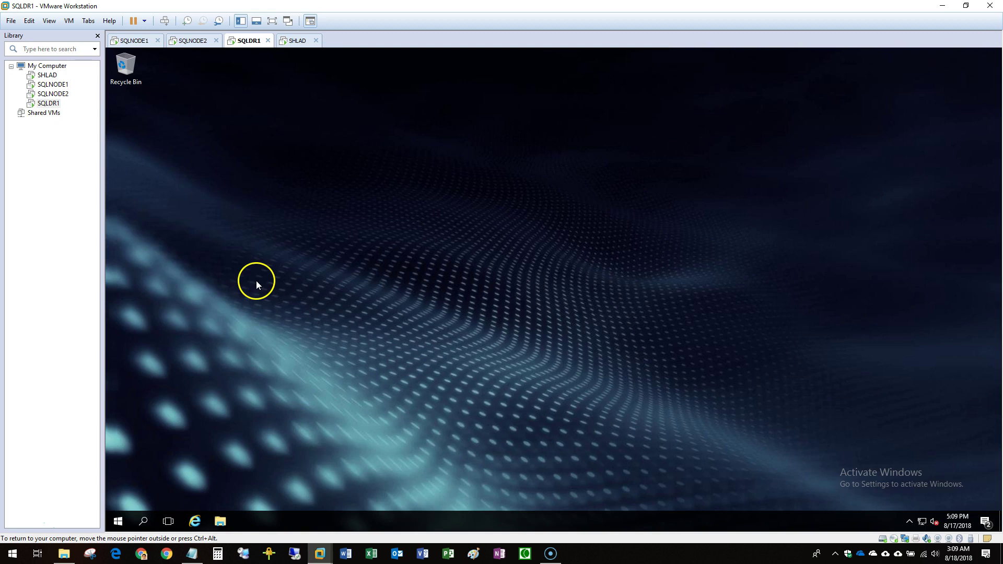
# Run SQL Server setup from the SqlSetup_x64_ENU DVD drive, then close the drive window.
pyautogui.press('super+e')
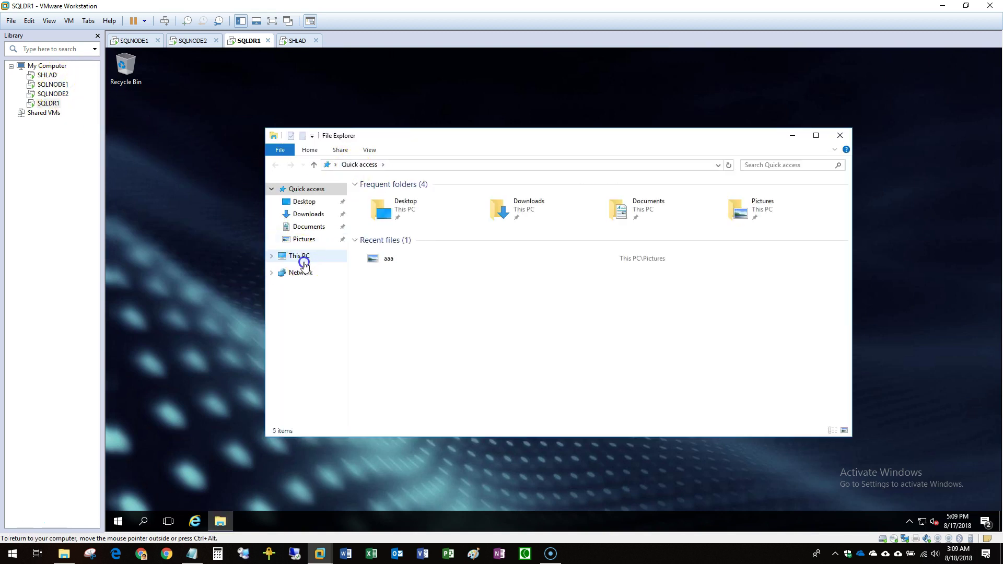
pyautogui.click(298, 256)
pyautogui.click(590, 285)
pyautogui.rightClick(578, 270)
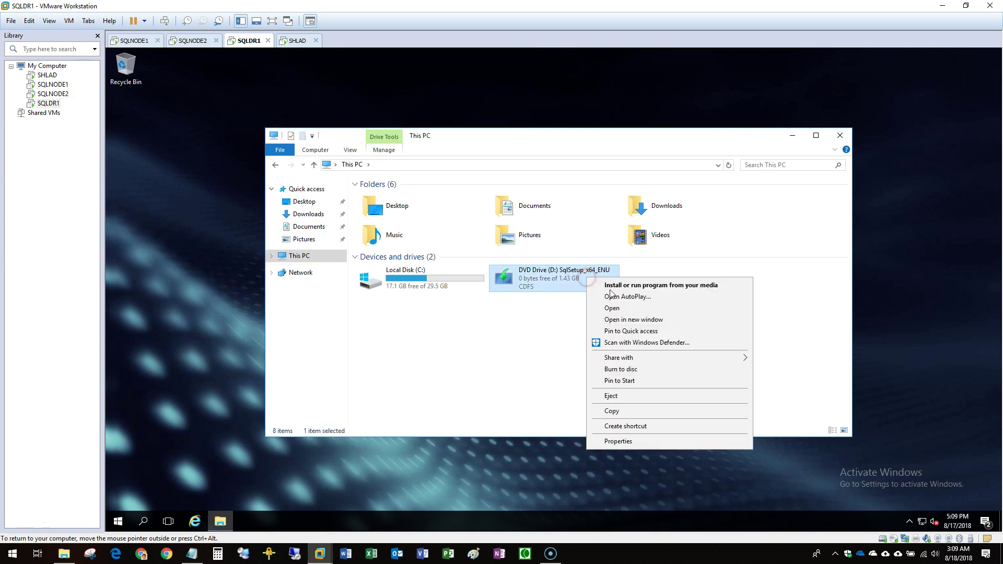
pyautogui.click(621, 273)
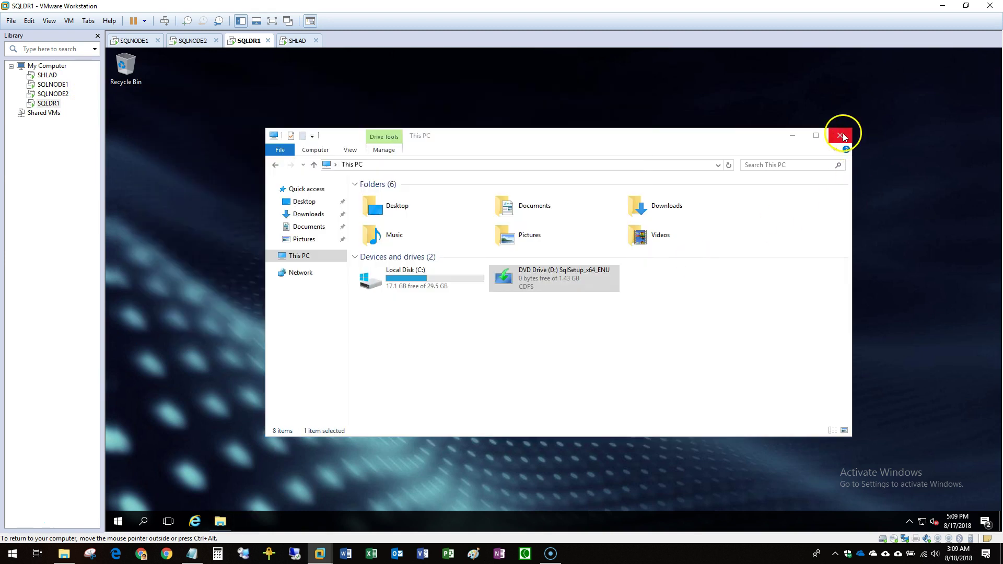
pyautogui.click(841, 136)
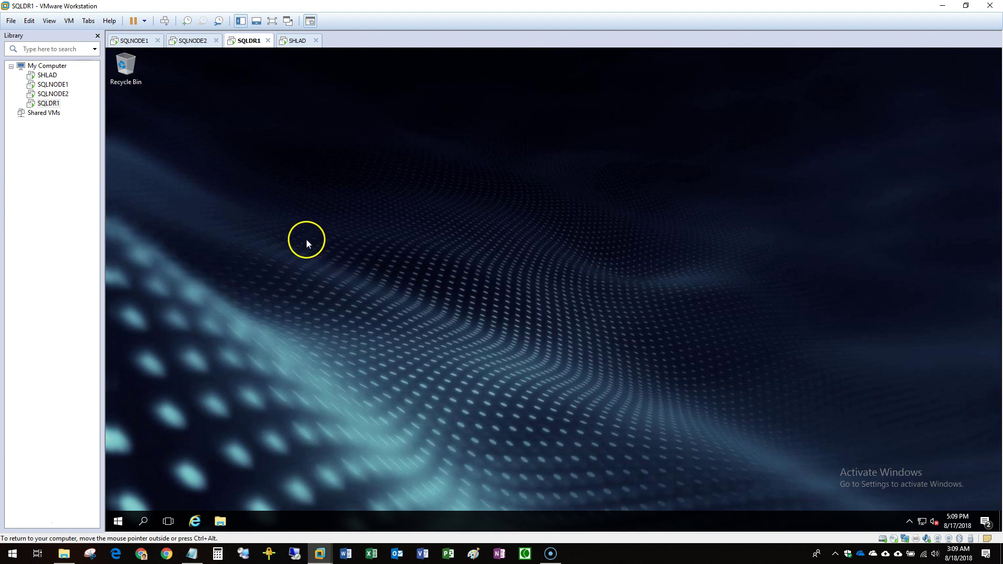
# Review the SQLDR1 VM's CD/DVD drive settings without changing them.
pyautogui.rightClick(56, 104)
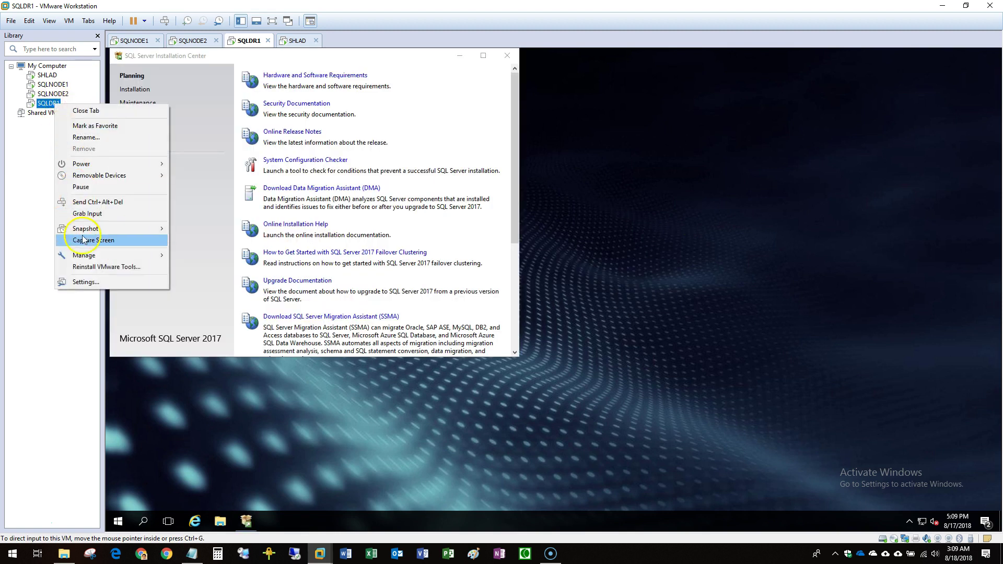
pyautogui.click(101, 281)
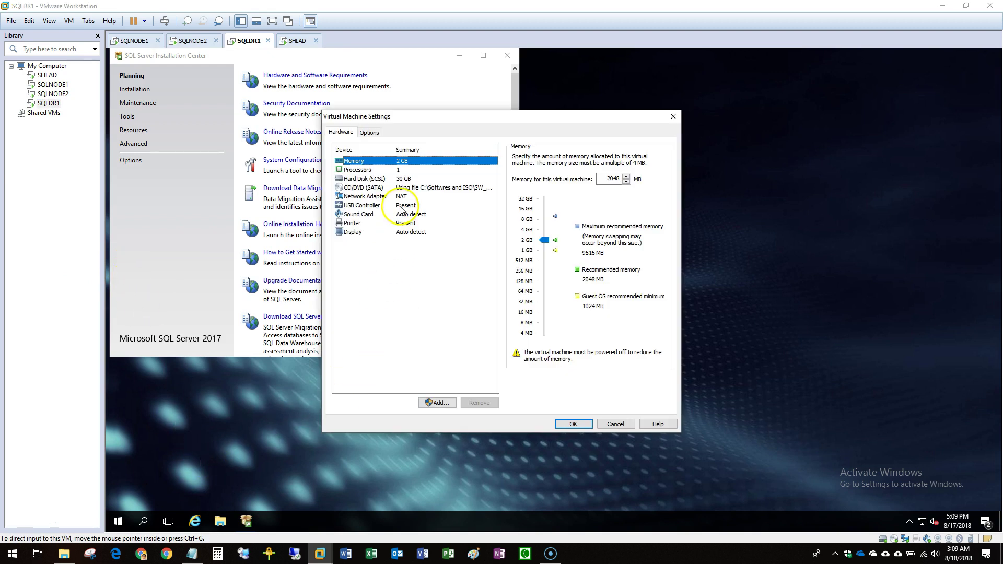
pyautogui.click(413, 187)
pyautogui.click(601, 424)
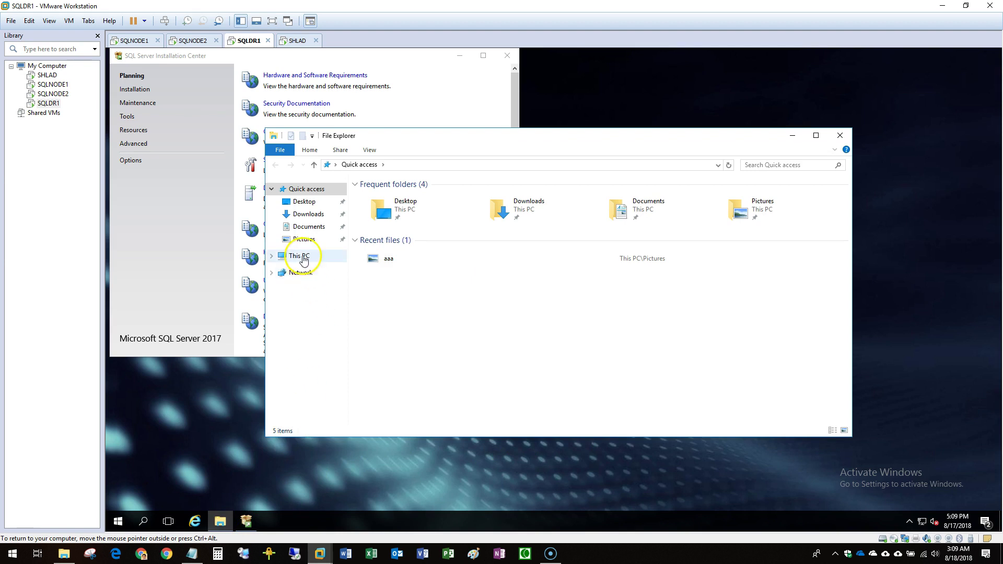
# Close This PC and view the installation options in the SQL Server Installation Center.
pyautogui.click(302, 257)
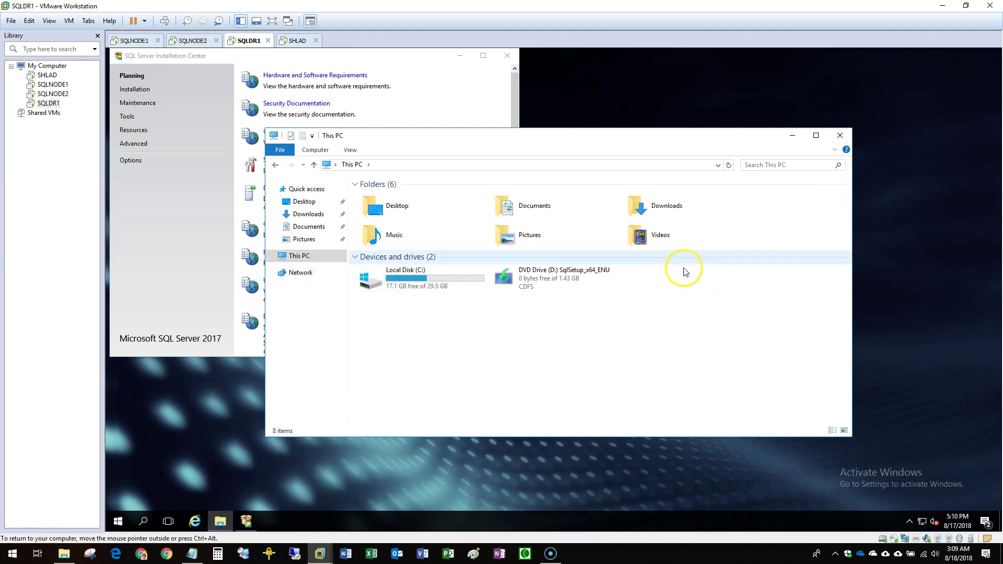
pyautogui.click(846, 136)
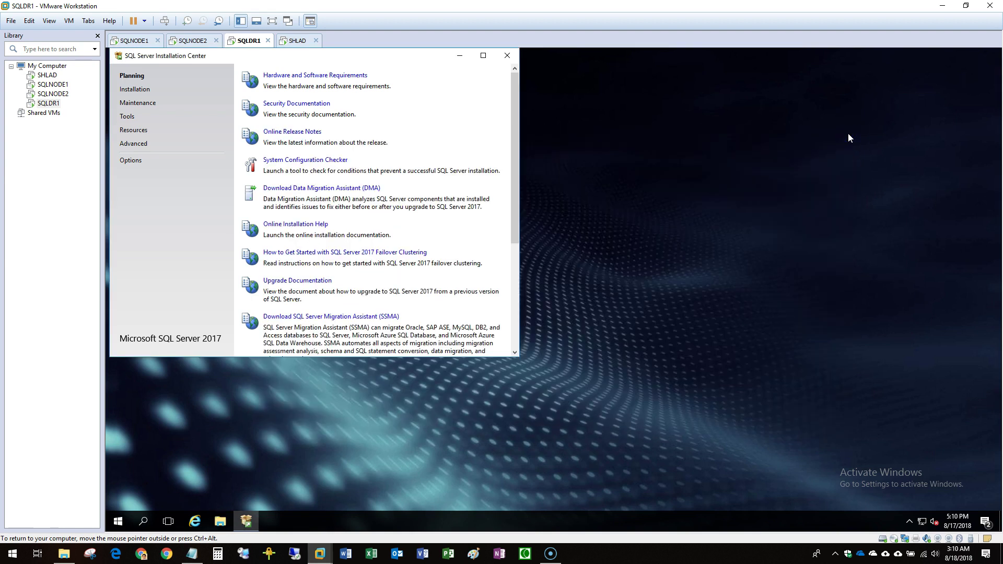
pyautogui.moveTo(376, 57); pyautogui.dragTo(452, 128)
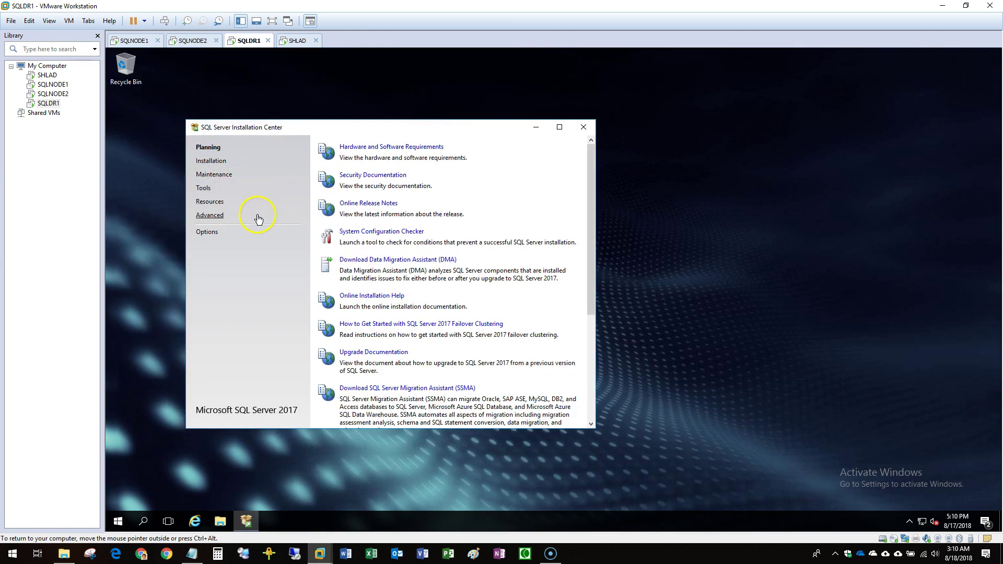
pyautogui.click(219, 161)
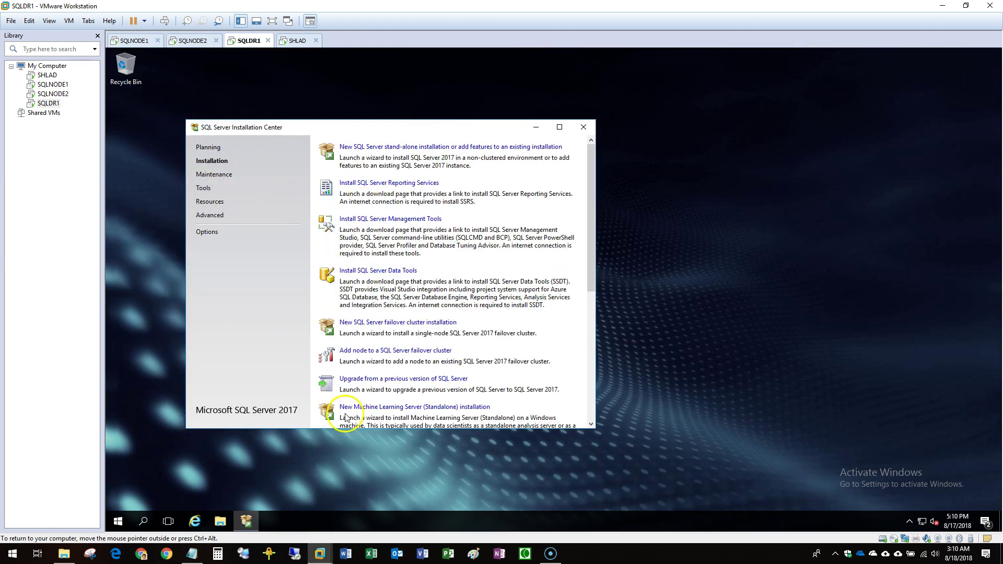
# Launch Failover Cluster Manager via Server Manager Tools on SQLDR1, then switch to SQLNODE1.
pyautogui.click(120, 525)
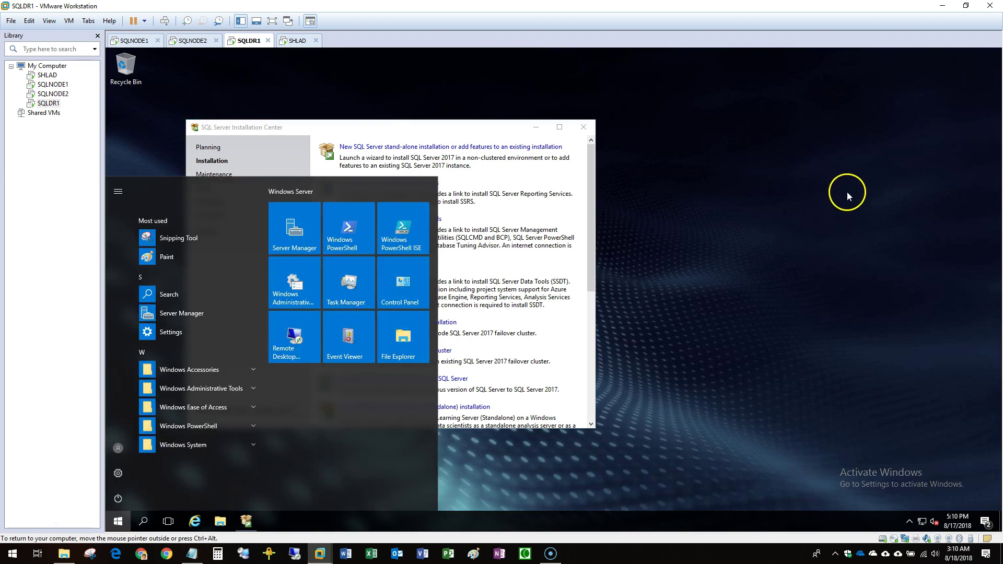
pyautogui.click(299, 239)
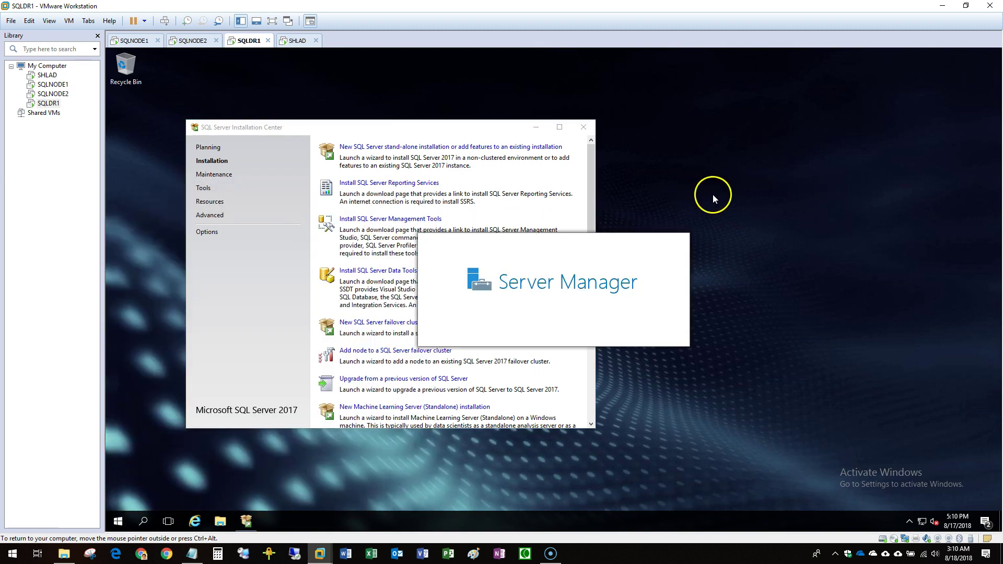
pyautogui.click(927, 76)
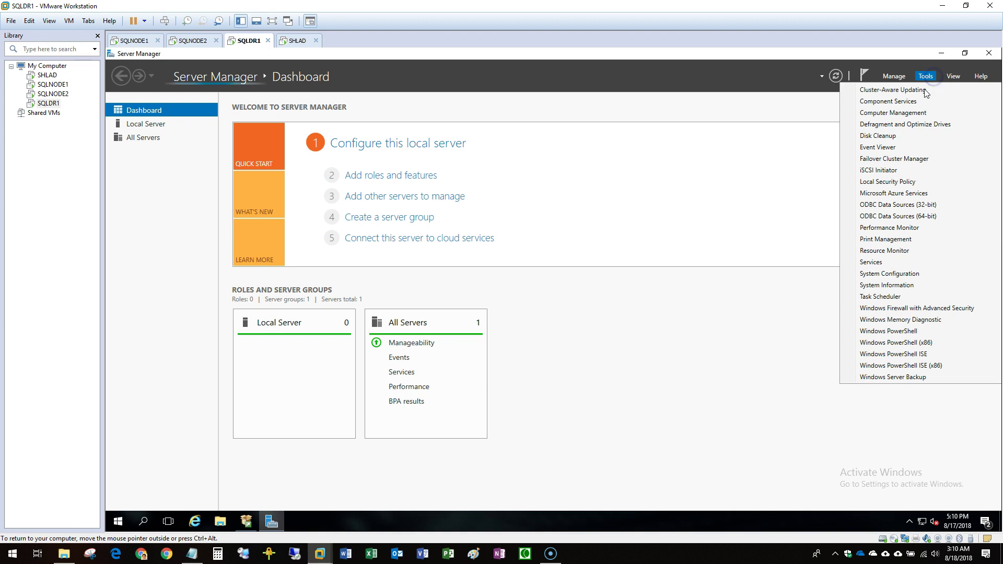
pyautogui.click(904, 159)
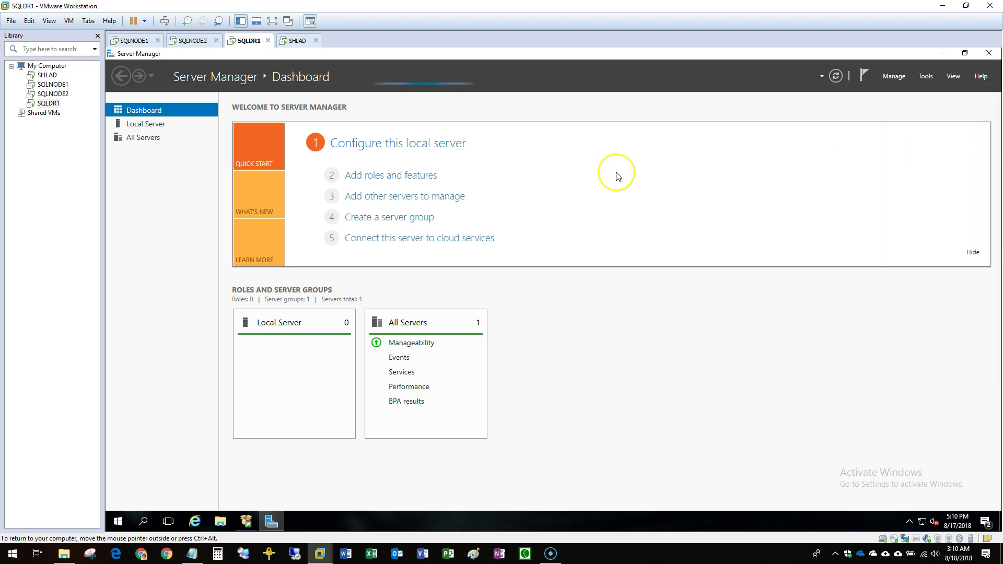
pyautogui.click(941, 56)
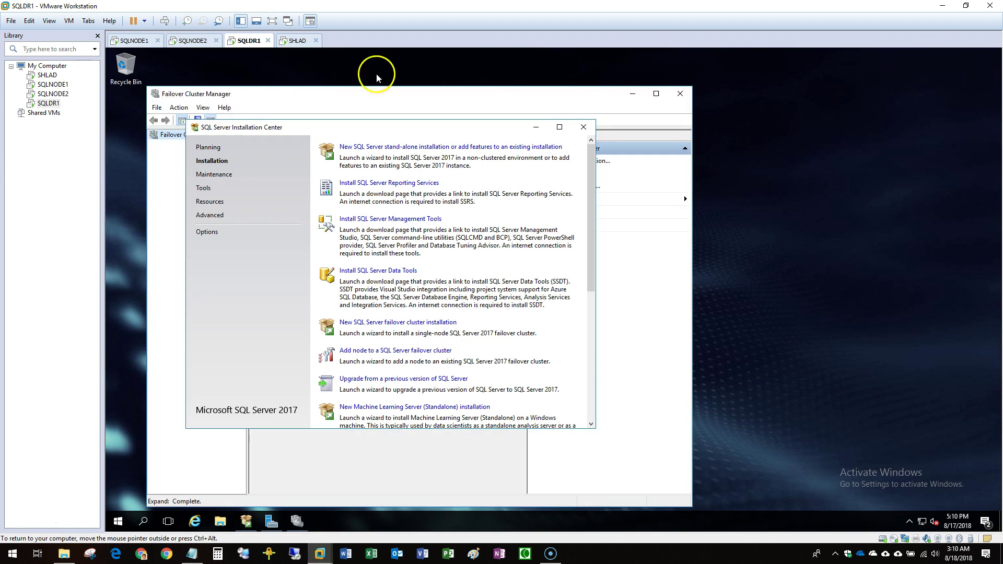
pyautogui.click(175, 137)
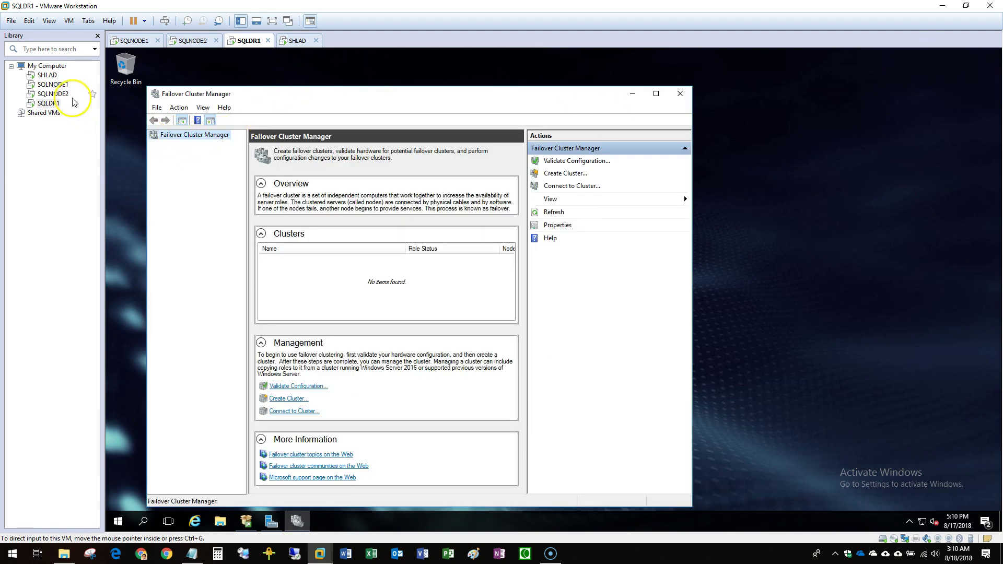
pyautogui.click(52, 94)
pyautogui.click(52, 84)
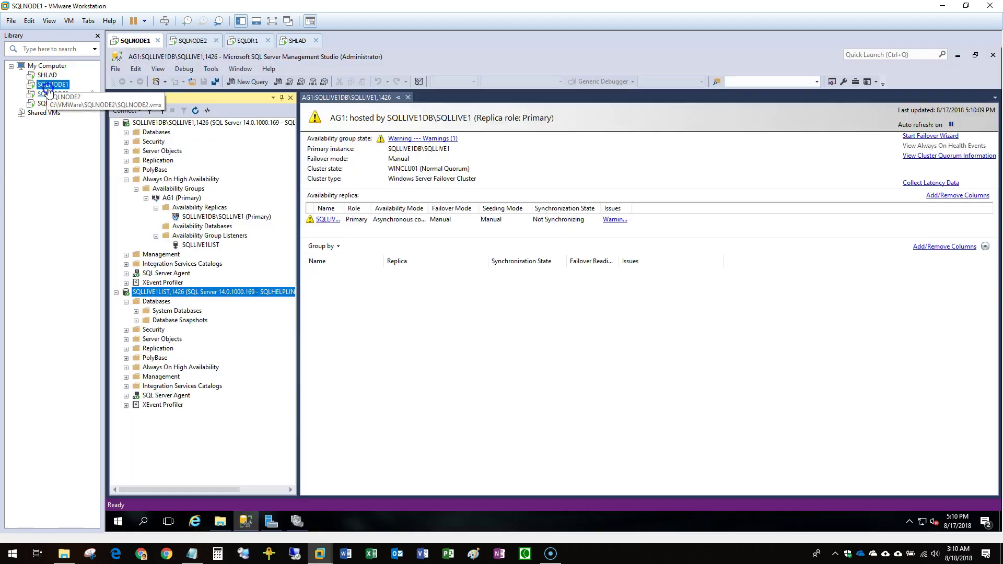
# Start the Add Node wizard on the cluster and add server SQLDR1.
pyautogui.click(302, 520)
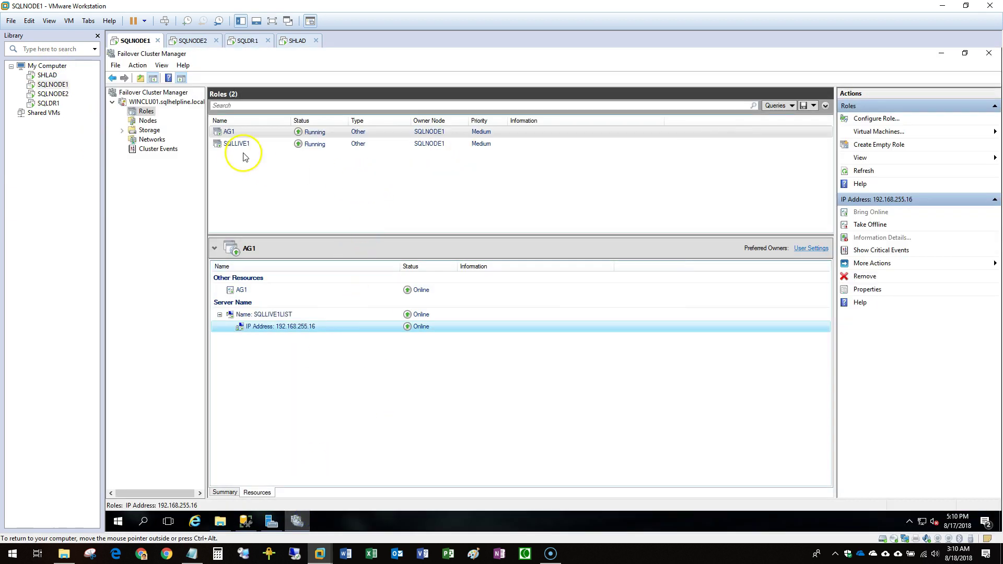
pyautogui.click(151, 121)
pyautogui.rightClick(152, 121)
pyautogui.click(168, 128)
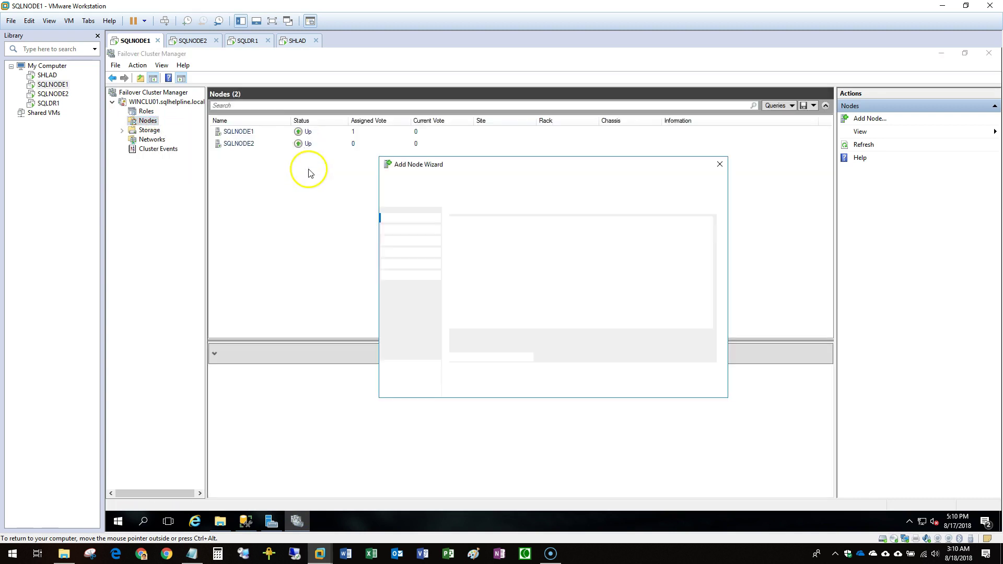
pyautogui.click(651, 385)
pyautogui.click(575, 254)
pyautogui.write('SQLDR1')
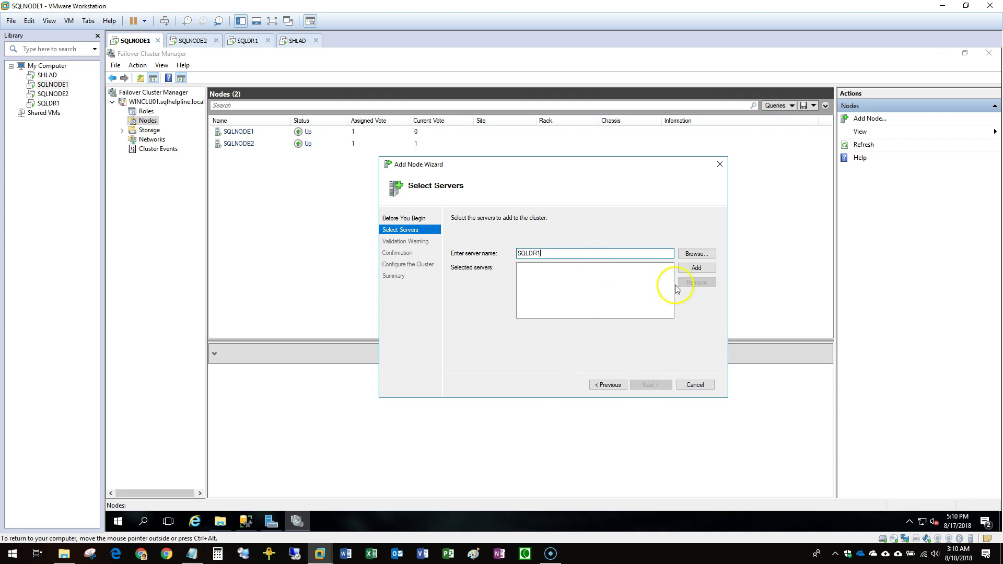
pyautogui.click(696, 268)
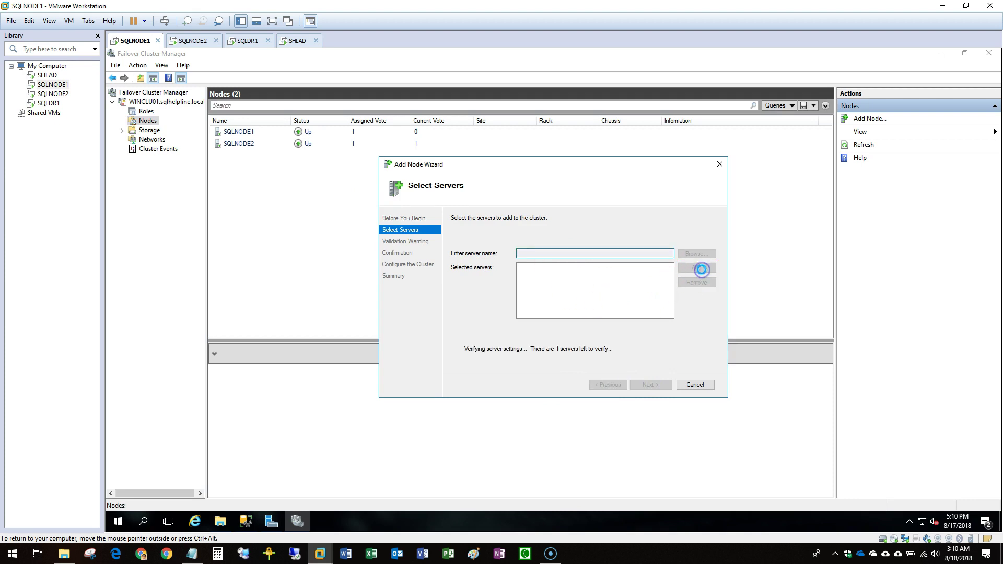
pyautogui.click(651, 385)
# Run cluster validation using only selected tests.
pyautogui.click(662, 388)
pyautogui.click(651, 385)
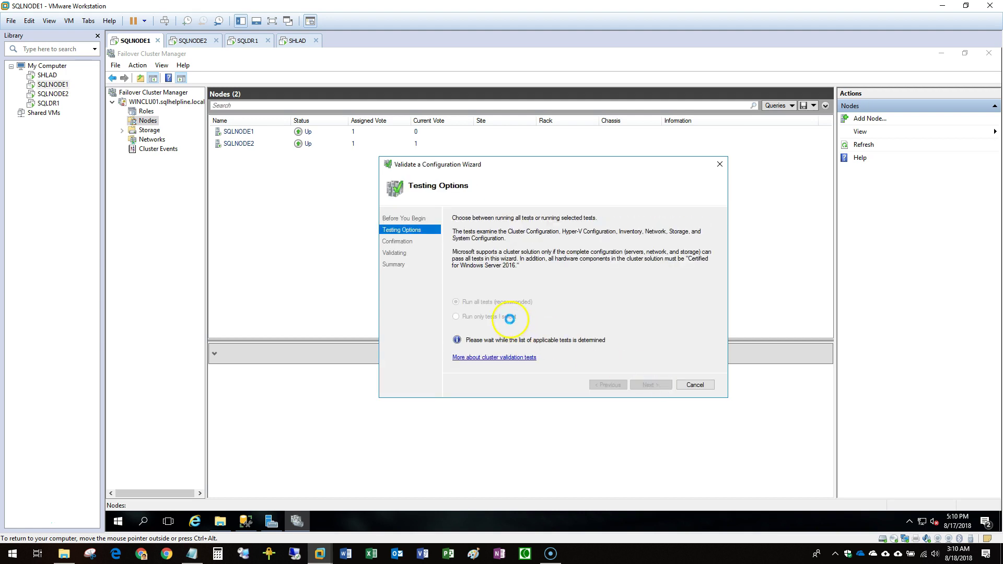
pyautogui.click(510, 319)
pyautogui.click(648, 387)
pyautogui.click(648, 385)
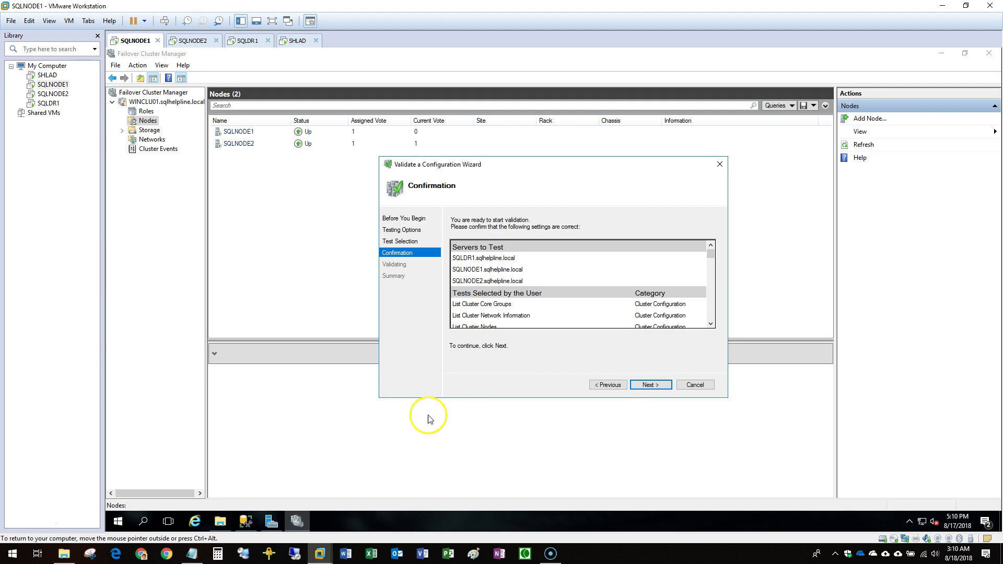
pyautogui.click(648, 385)
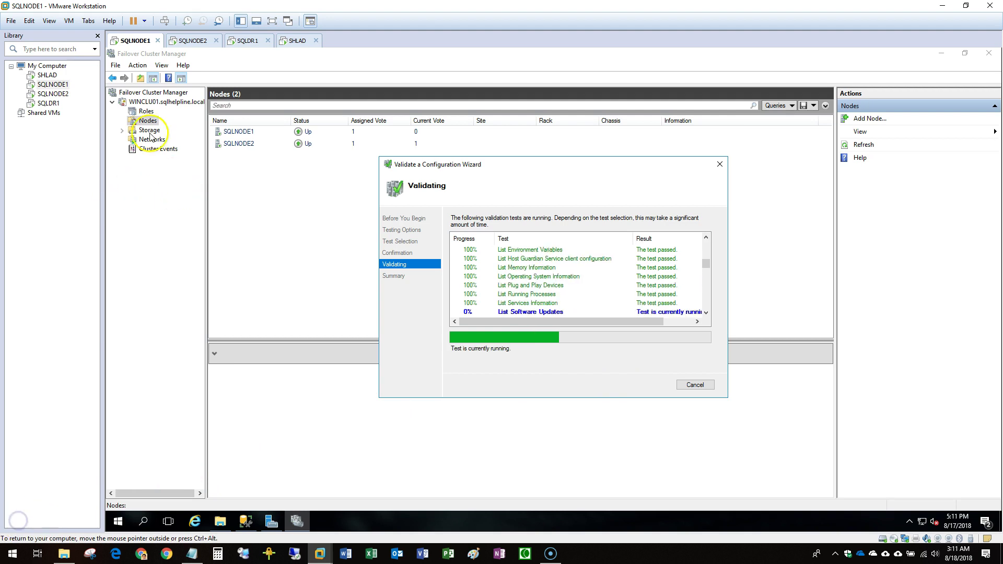
# Create database TestDB1 on SQLLIVE1 and confirm its properties use the Full recovery model.
pyautogui.click(246, 522)
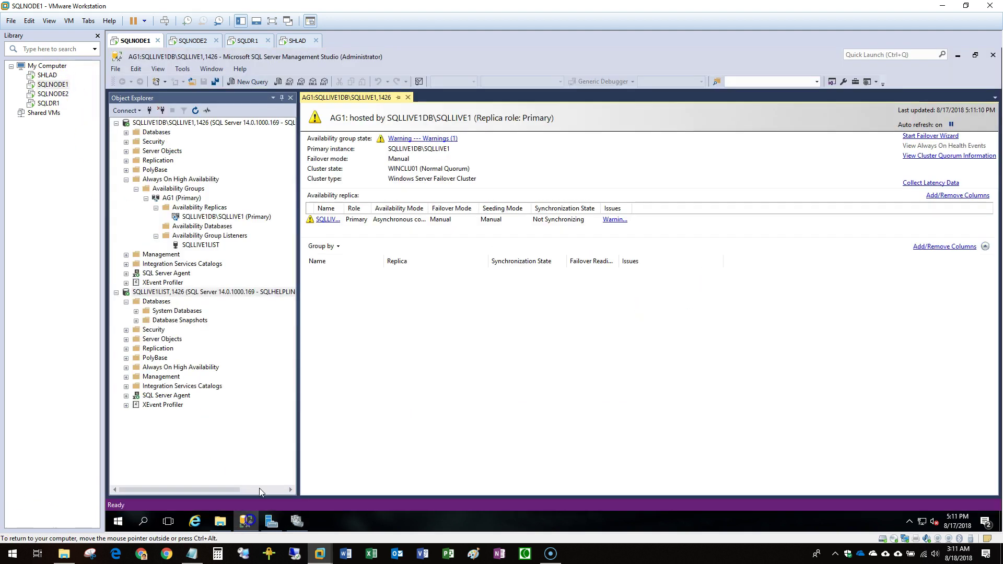
pyautogui.doubleClick(151, 132)
pyautogui.rightClick(160, 135)
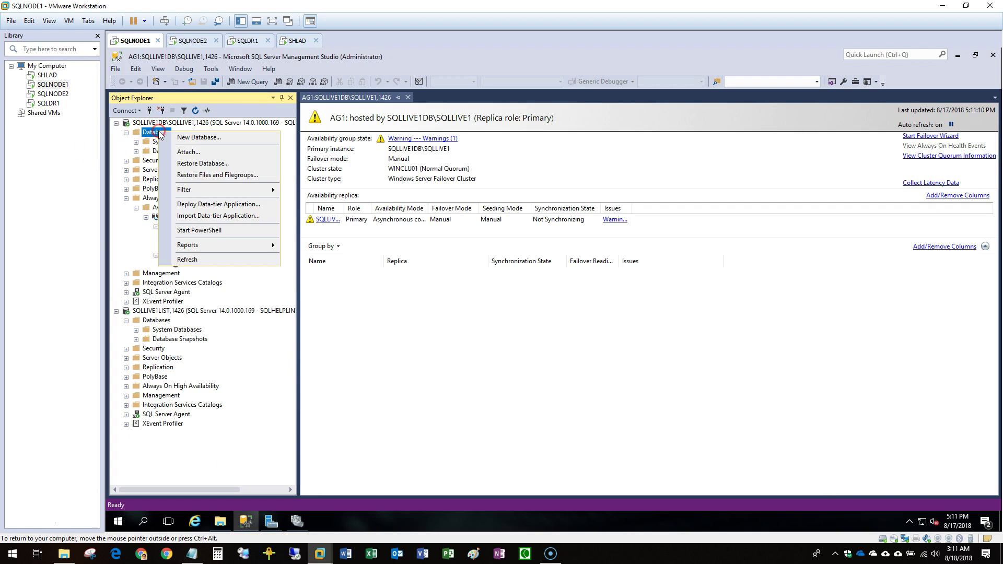
pyautogui.click(349, 171)
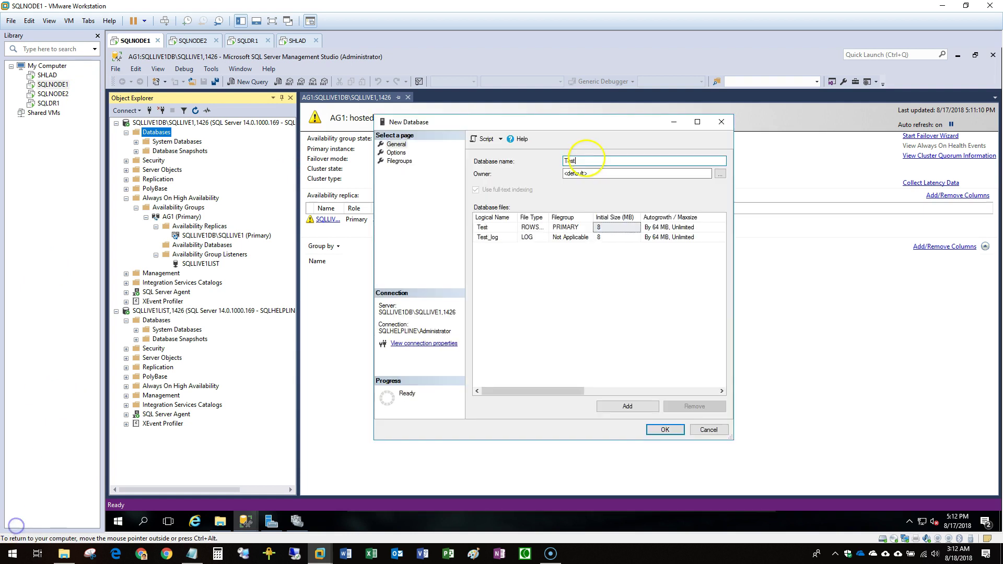
pyautogui.write('DB1')
pyautogui.click(665, 430)
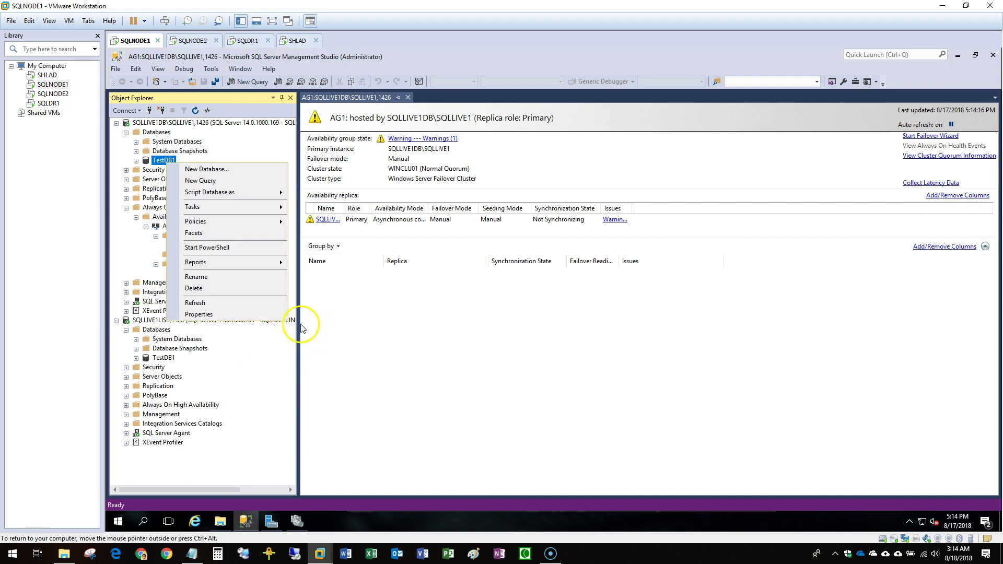
pyautogui.click(219, 313)
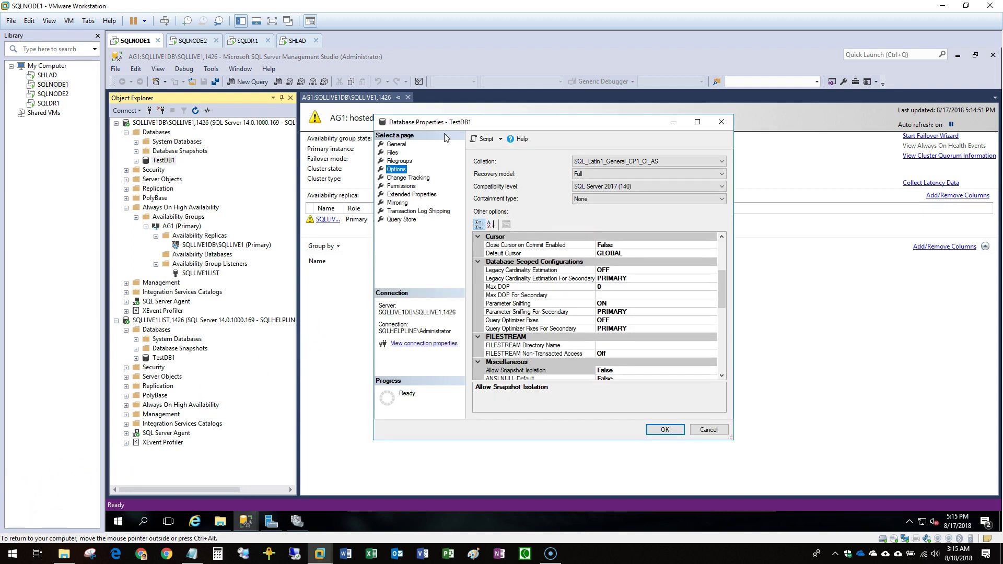
pyautogui.click(680, 430)
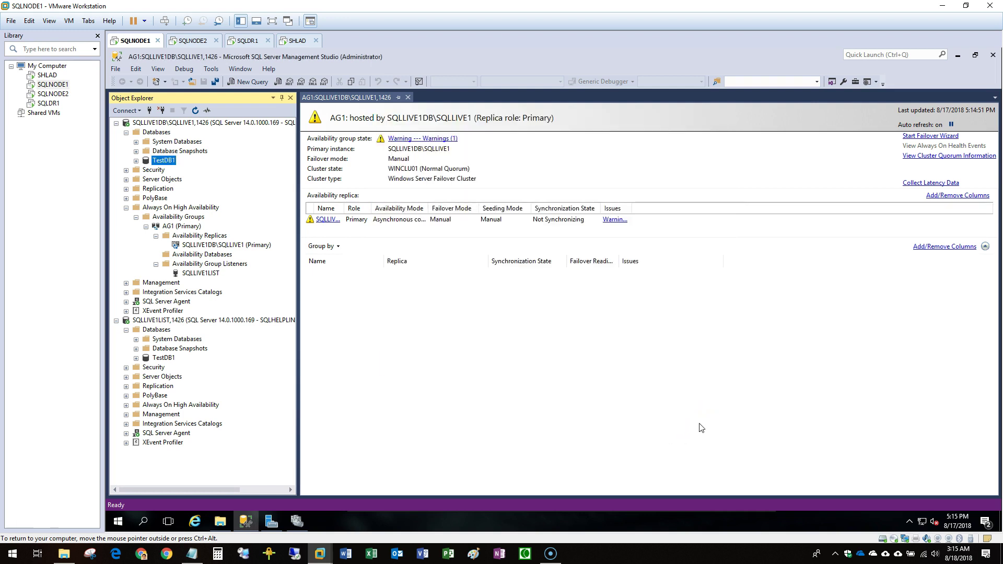
# Open the SQLLIVE1_DATA (G:) drive in This PC to find the TestDB1 files, then return to Management Studio.
pyautogui.click(220, 521)
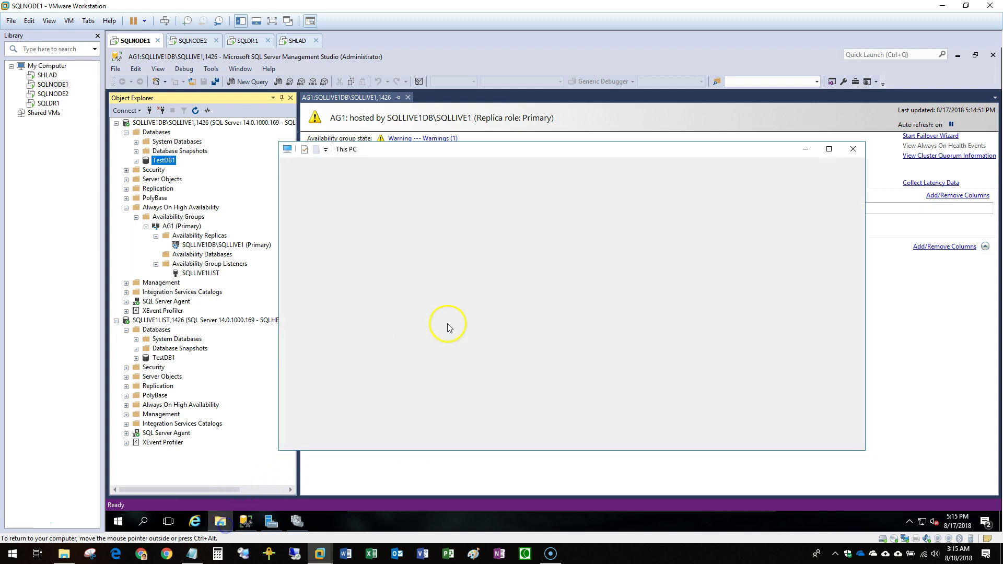
pyautogui.moveTo(374, 155); pyautogui.dragTo(467, 208)
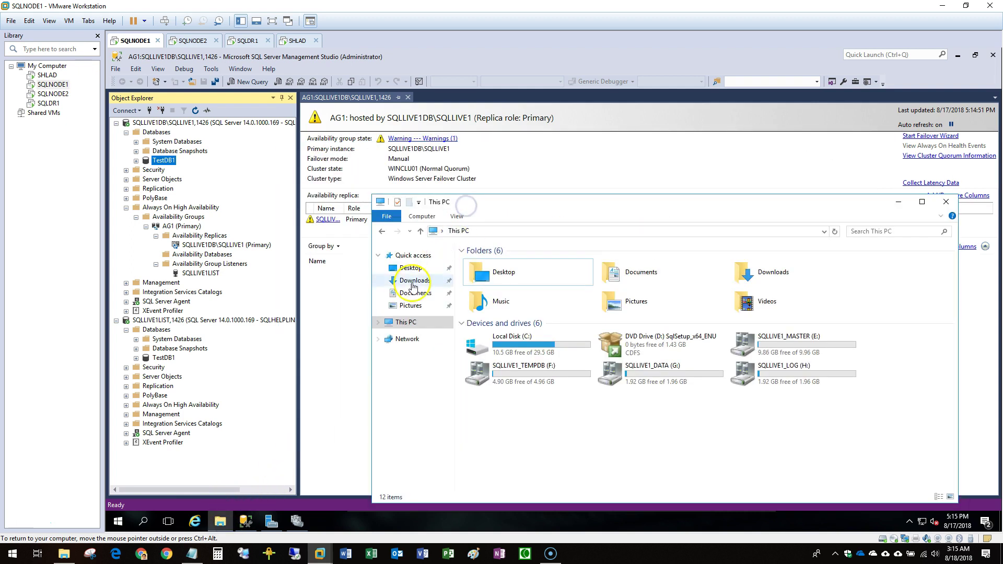
pyautogui.click(634, 375)
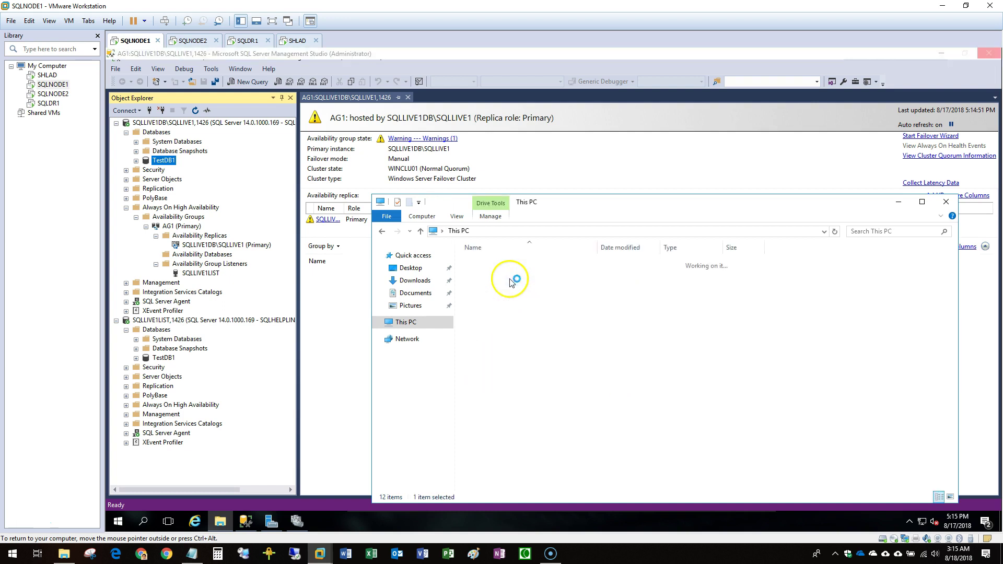
pyautogui.doubleClick(498, 266)
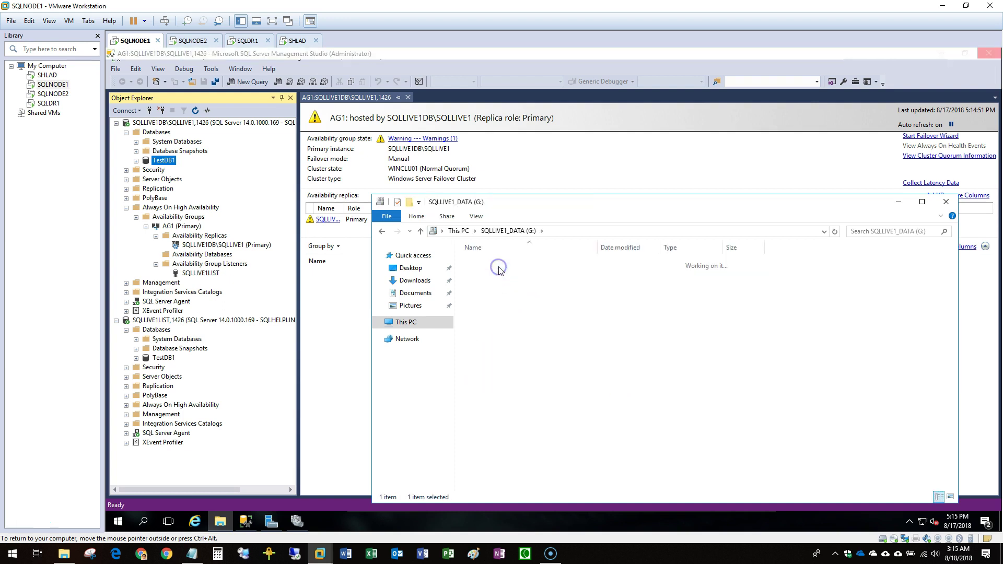
pyautogui.click(161, 161)
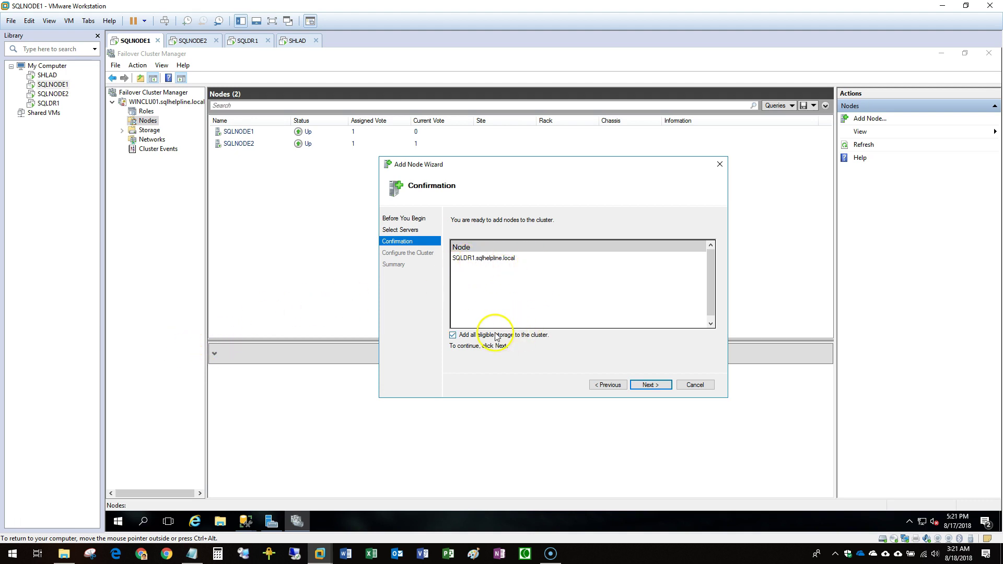
# Add SQLDR1 as the third node with 'Add all eligible storage' unchecked, then finish.
pyautogui.click(462, 337)
pyautogui.click(650, 386)
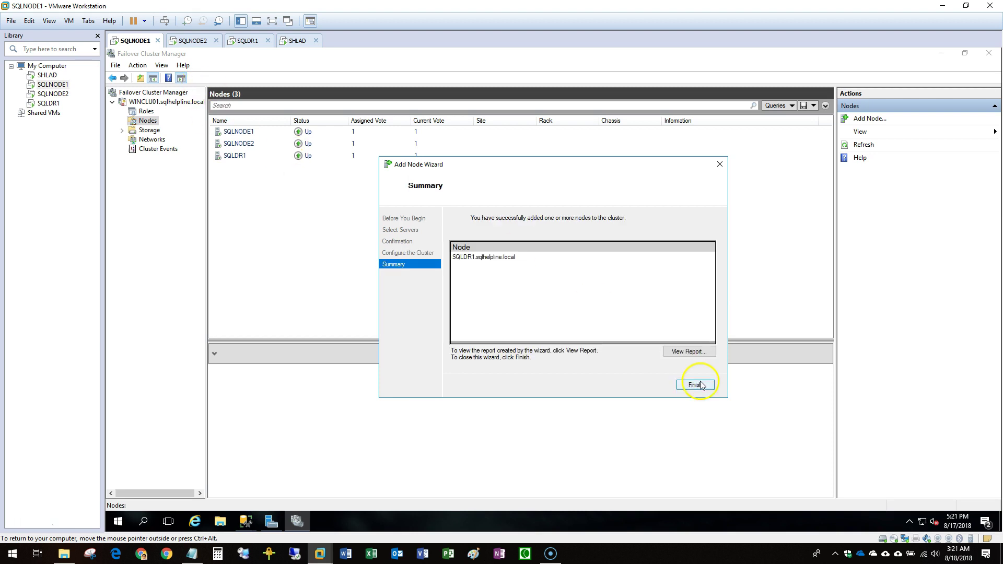
pyautogui.click(696, 385)
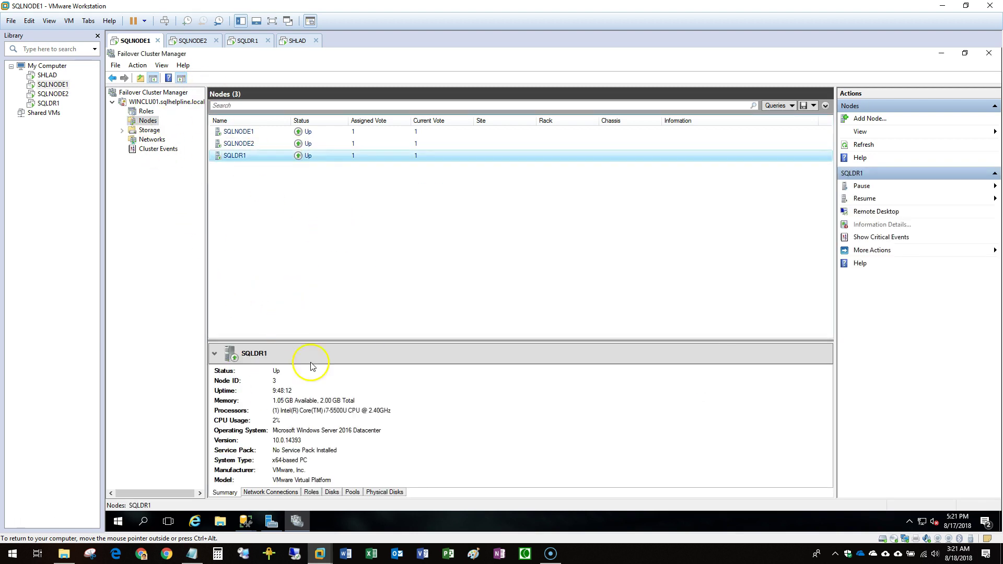
# Run the pending full backup of TestDB1 and dismiss the success message.
pyautogui.click(299, 520)
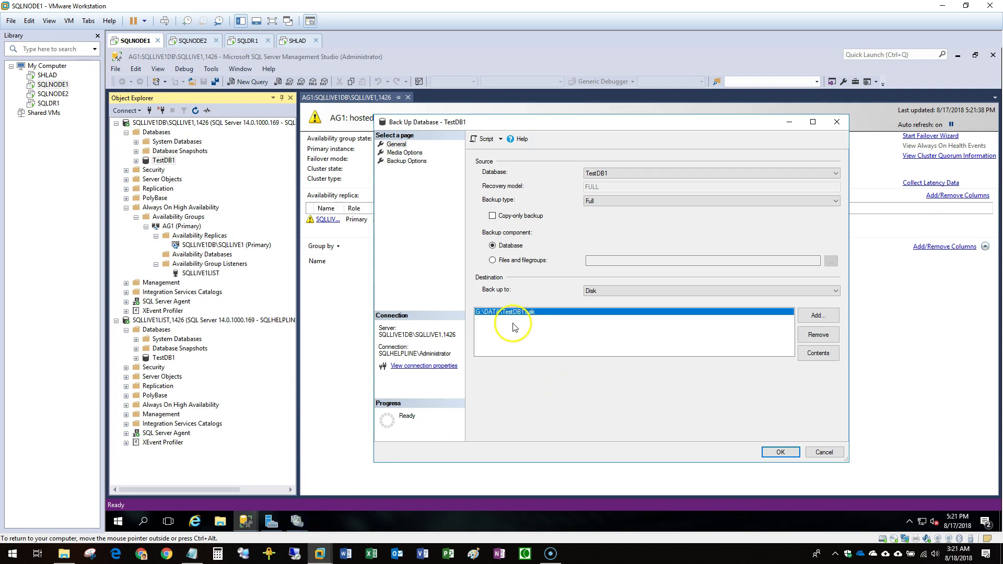
pyautogui.click(768, 452)
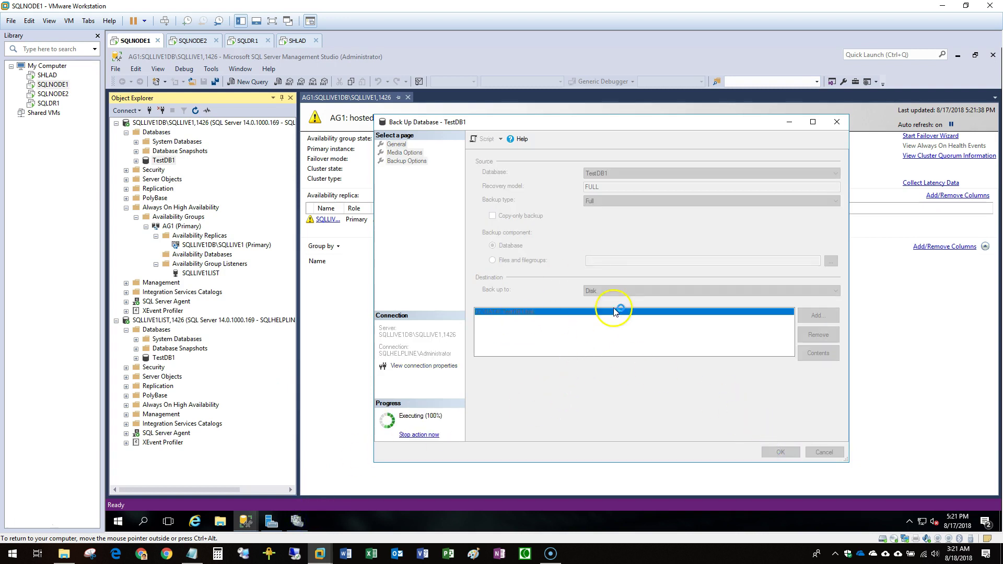
pyautogui.click(741, 310)
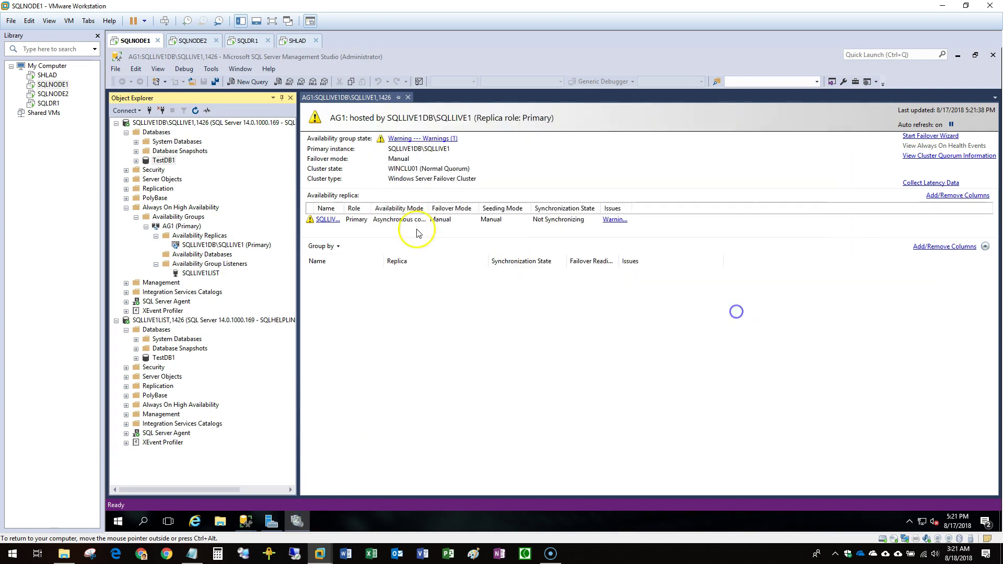
# Take a Transaction Log backup of TestDB1 from its Tasks > Back Up dialog.
pyautogui.rightClick(170, 160)
pyautogui.moveTo(269, 204)
pyautogui.click(338, 292)
pyautogui.click(605, 201)
pyautogui.click(601, 224)
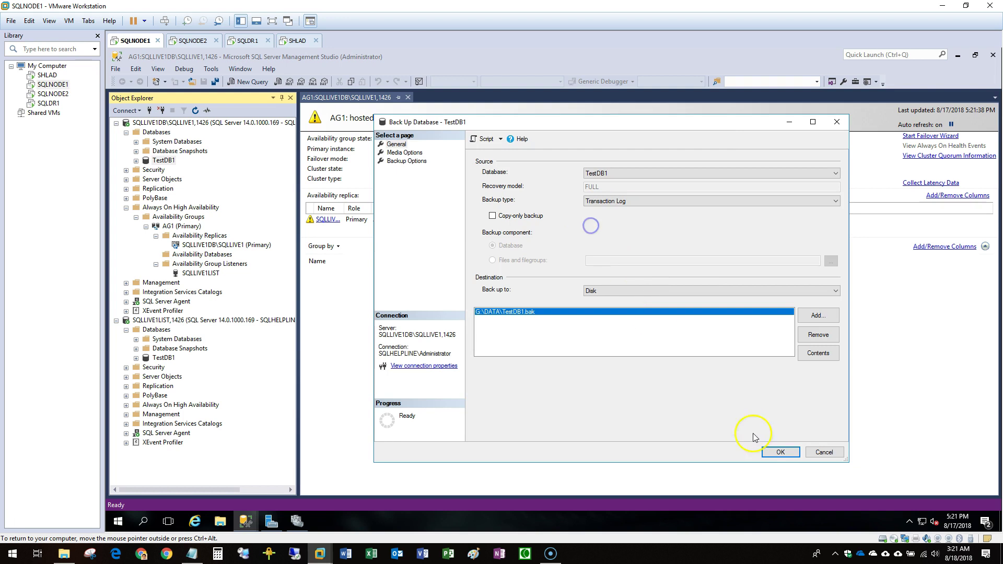
pyautogui.click(781, 452)
pyautogui.click(738, 311)
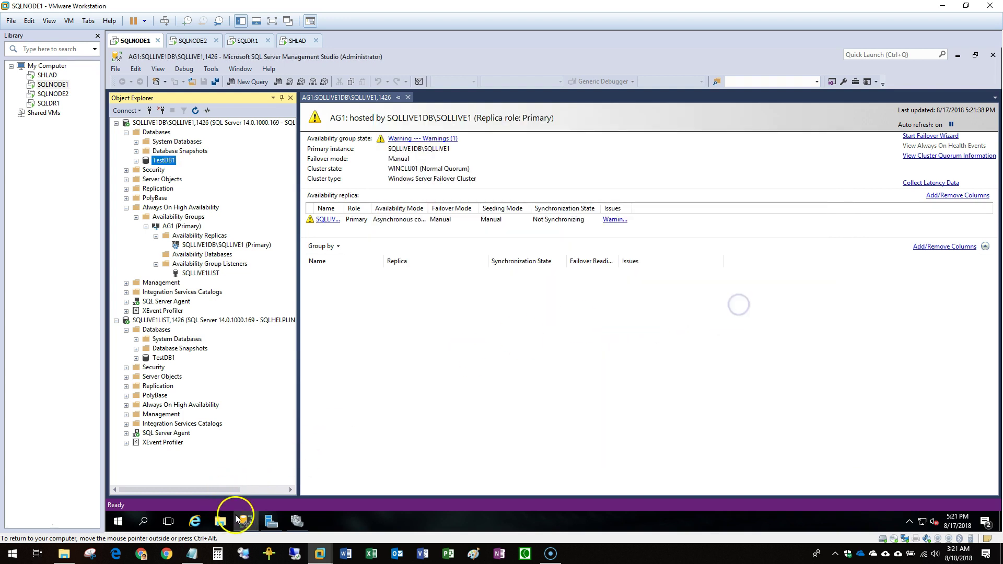
# Open the G:\DATA folder on the SQLLIVE1_DATA drive and select TestDB1.bak.
pyautogui.press('super+e')
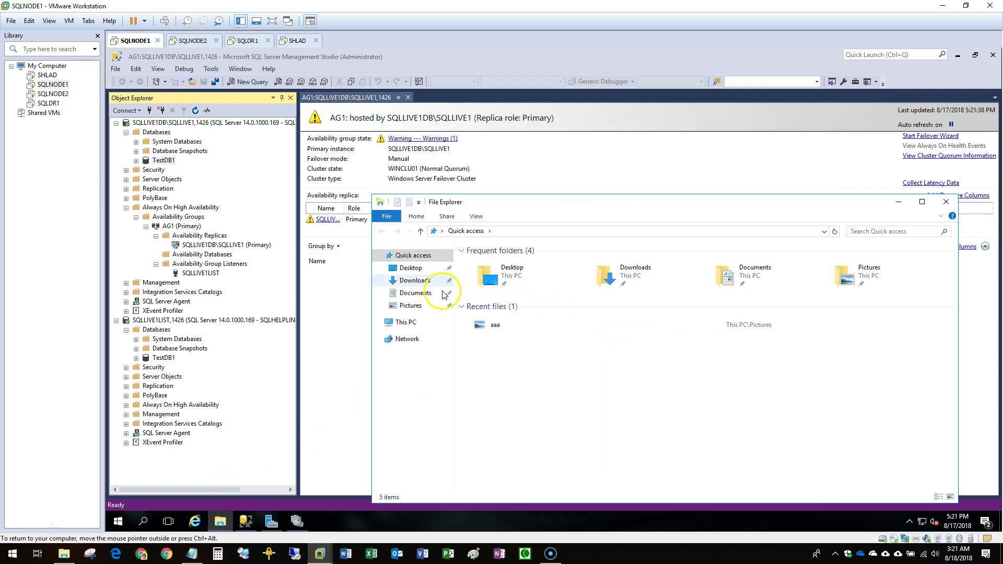
pyautogui.click(415, 320)
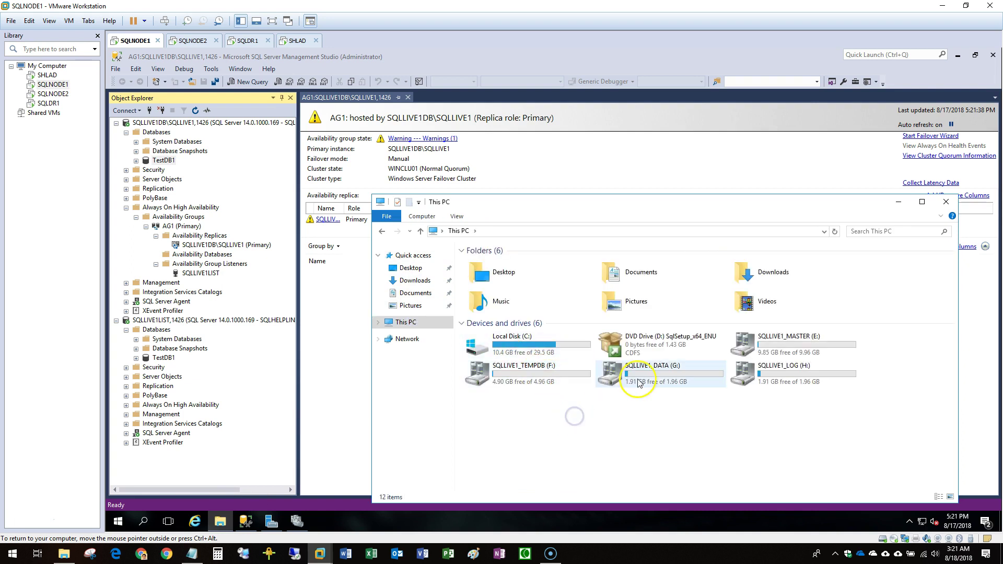
pyautogui.doubleClick(637, 377)
pyautogui.doubleClick(493, 261)
pyautogui.click(489, 262)
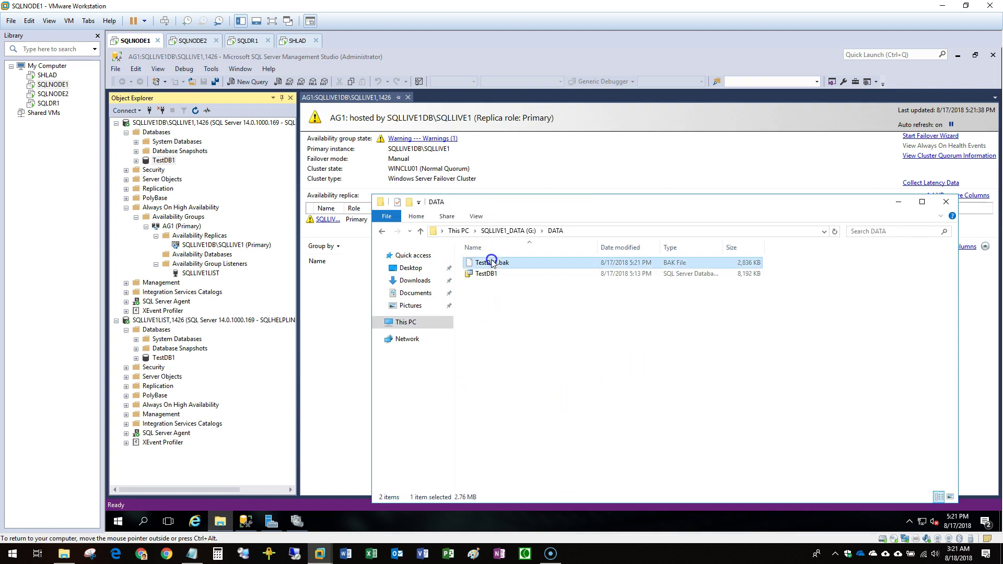
# In a second Explorer window, browse \\sqldr1\c$ to Users > administrator profile > Desktop.
pyautogui.click(209, 522)
pyautogui.moveTo(217, 505); pyautogui.dragTo(198, 470)
pyautogui.click(194, 468)
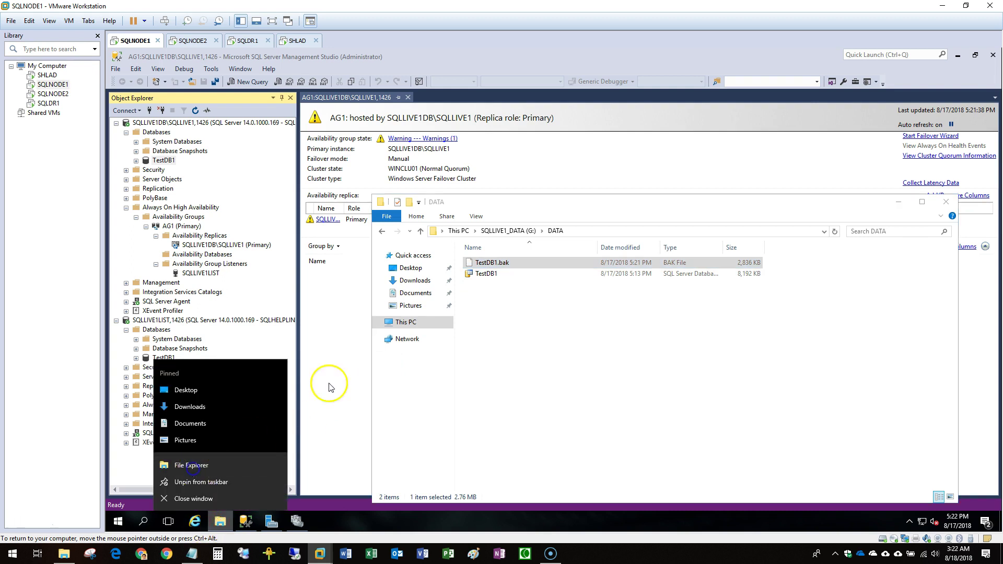
pyautogui.click(419, 176)
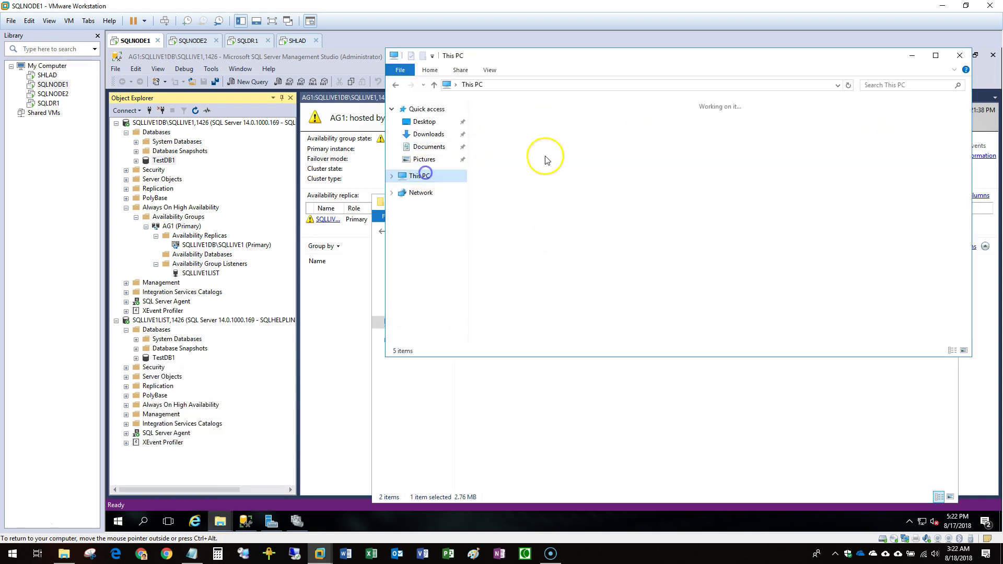
pyautogui.click(546, 86)
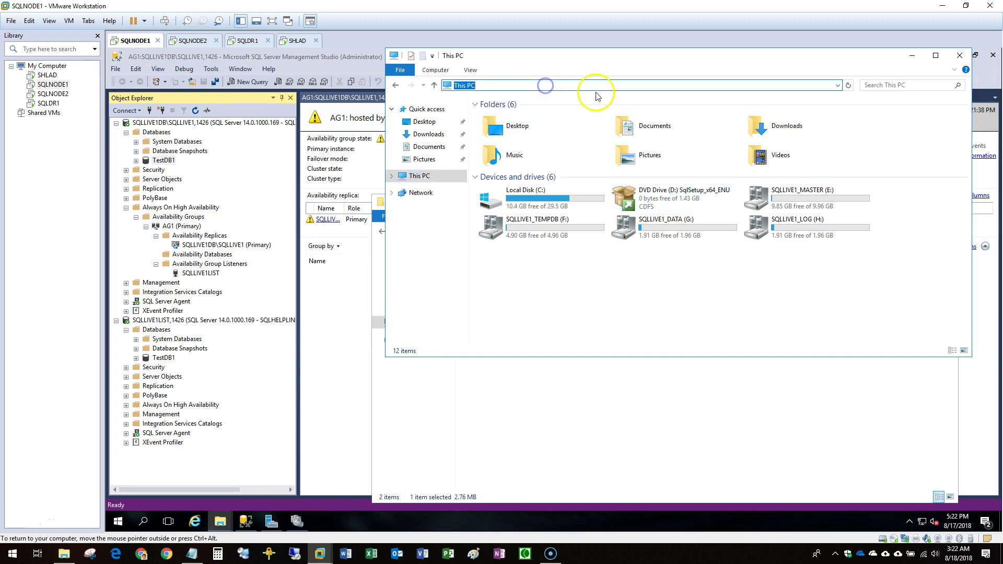
pyautogui.write('\\\\sqldr1\\c$')
pyautogui.press('Return')
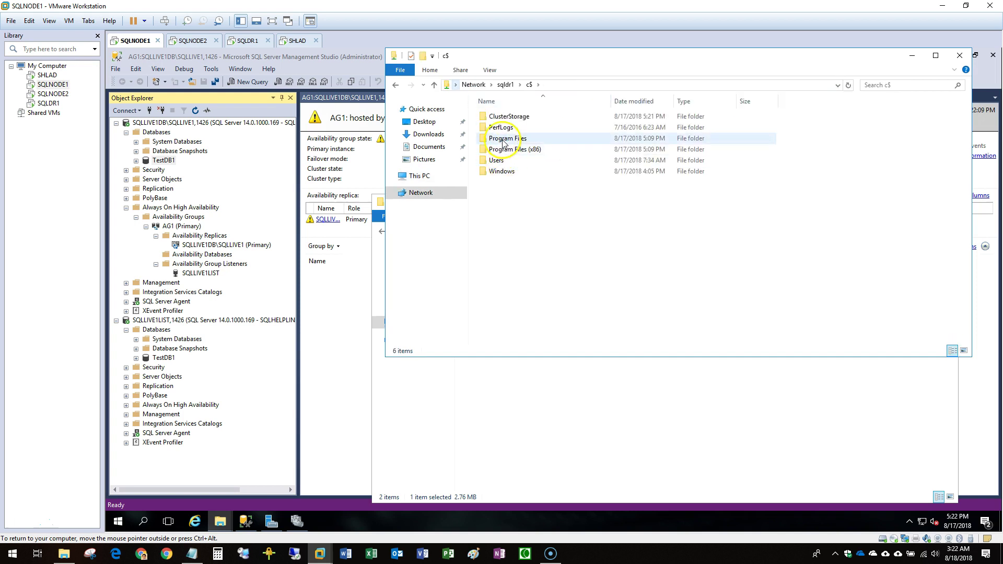
pyautogui.doubleClick(498, 161)
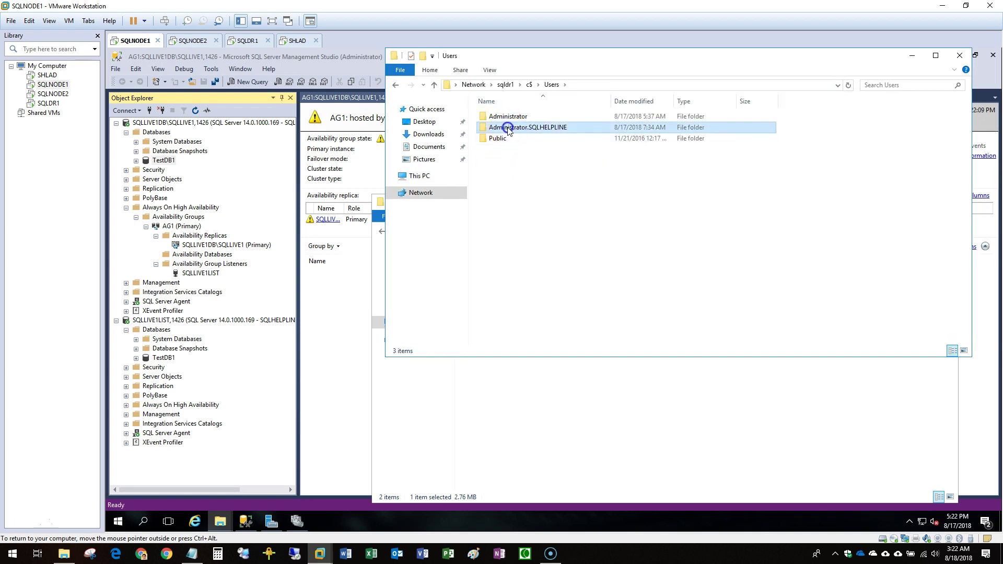
pyautogui.doubleClick(508, 128)
pyautogui.doubleClick(508, 129)
# Drag TestDB1.bak from G:\DATA onto SQLDR1's Desktop folder to copy it.
pyautogui.click(578, 414)
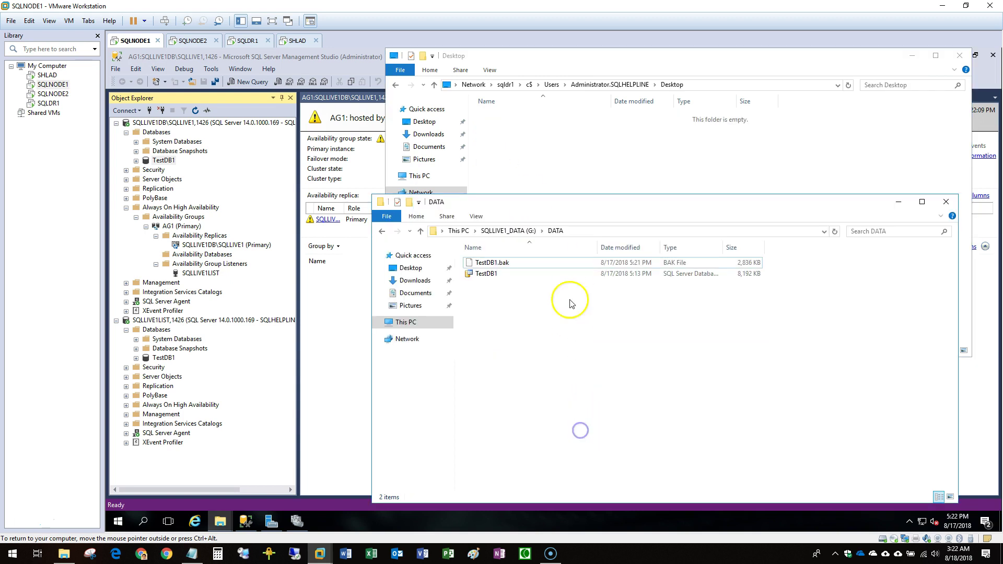
pyautogui.moveTo(540, 260); pyautogui.dragTo(617, 139)
pyautogui.click(618, 266)
pyautogui.click(740, 361)
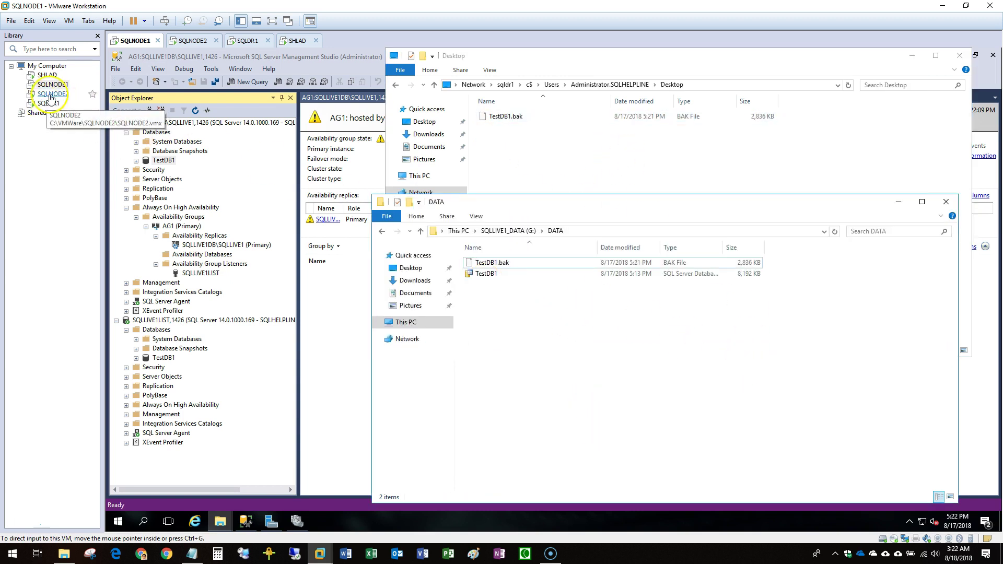
# Sign in to SQLDR1 with the account password and launch a new stand-alone SQL Server installation.
pyautogui.click(48, 103)
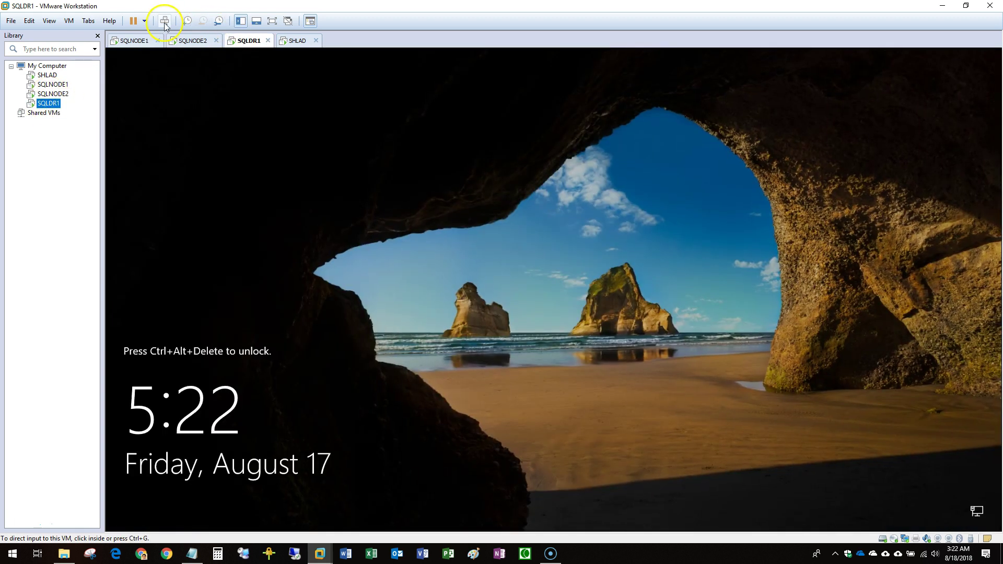
pyautogui.click(164, 21)
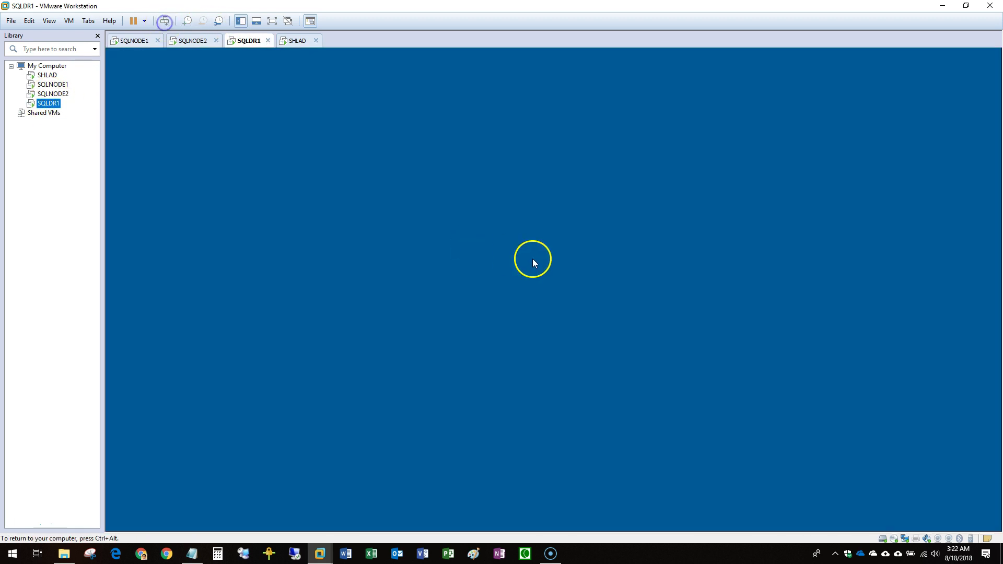
pyautogui.click(536, 329)
pyautogui.write('••')
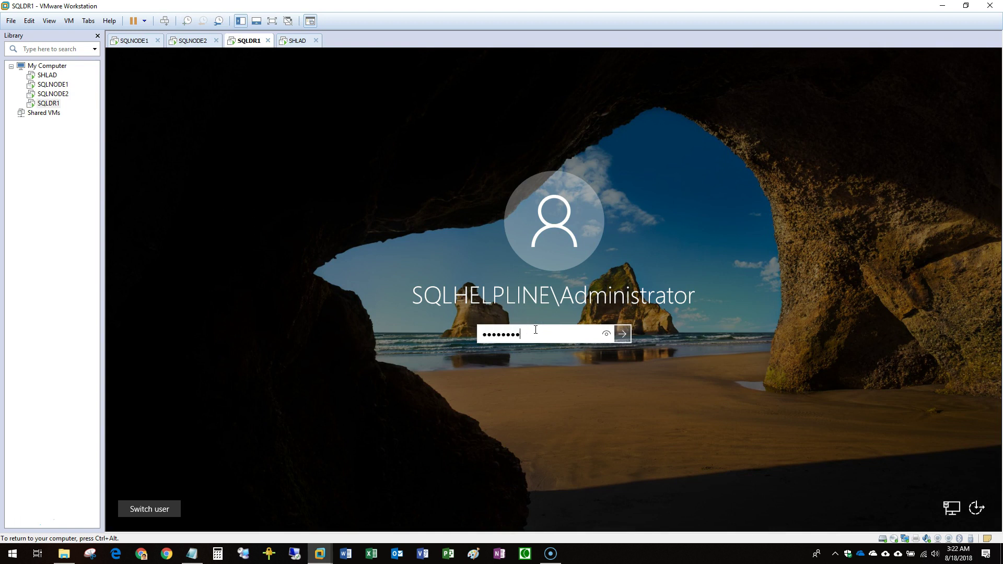
pyautogui.write('••••••')
pyautogui.press('Return')
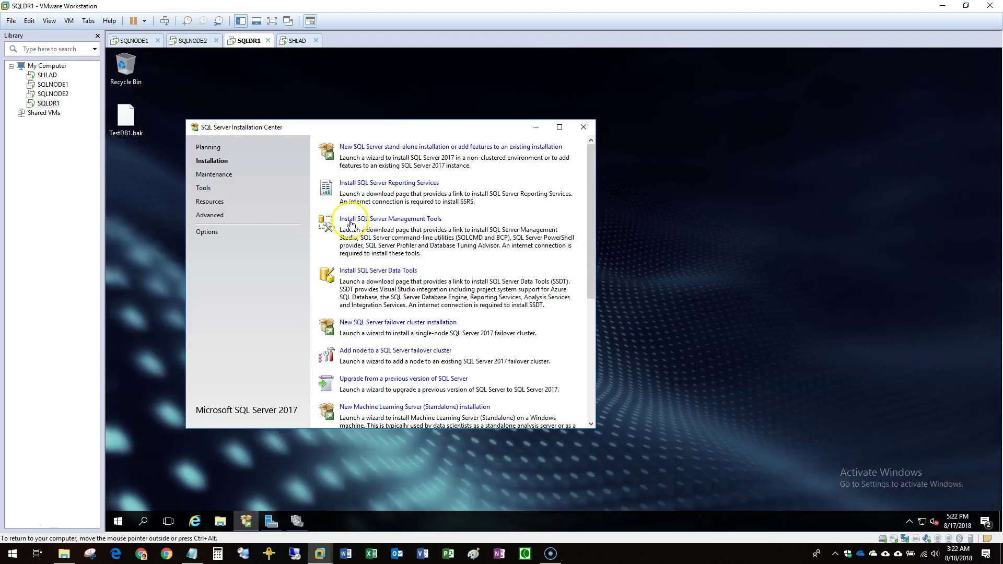
pyautogui.click(411, 147)
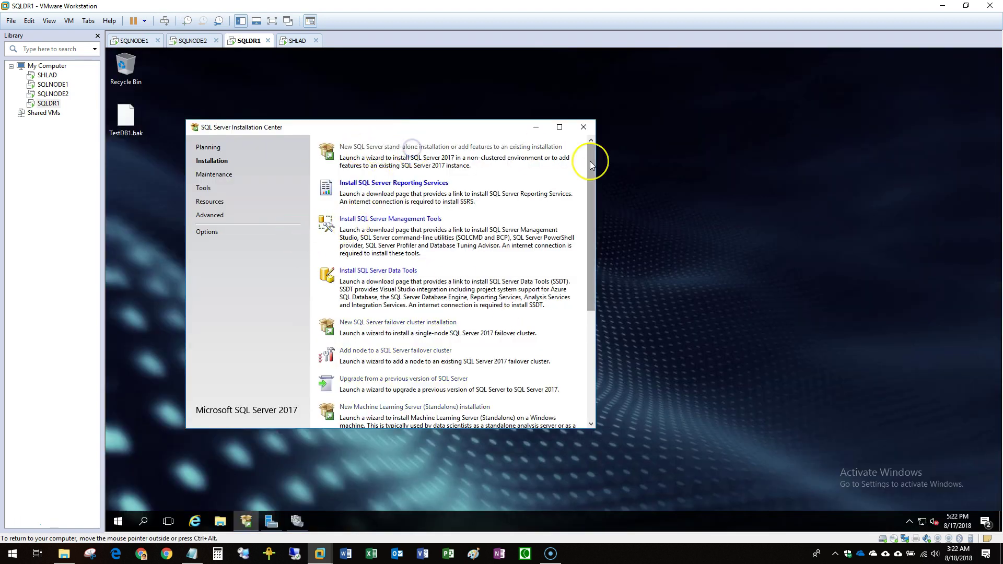
pyautogui.click(535, 127)
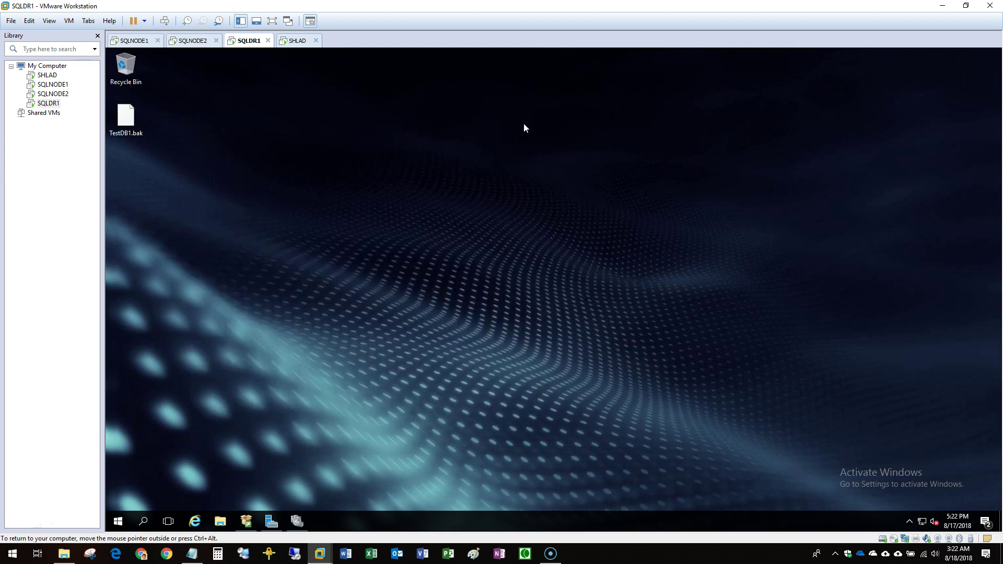
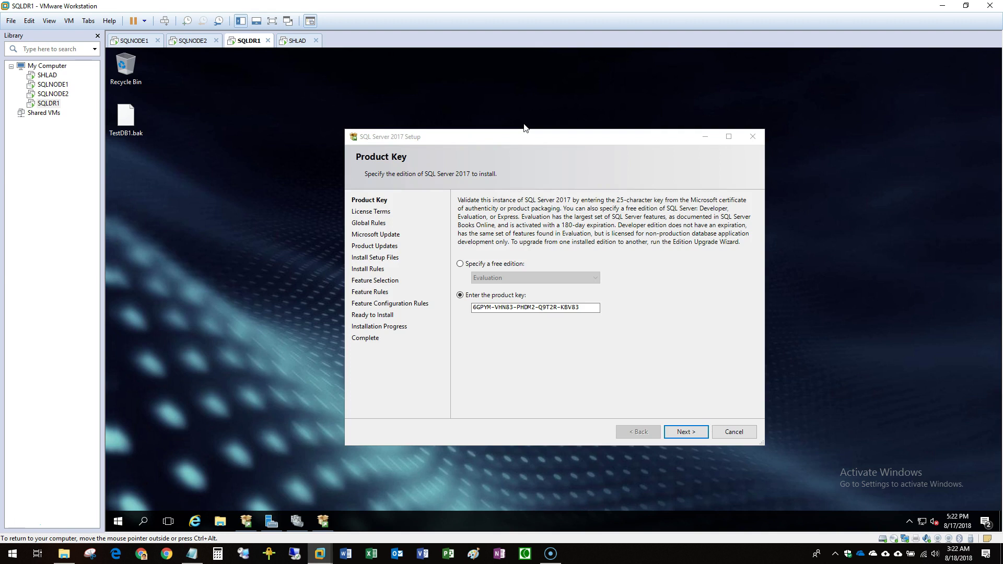
# Create a new folder on SQLDR1's C: drive for the C:\SQLInst data root.
pyautogui.click(220, 519)
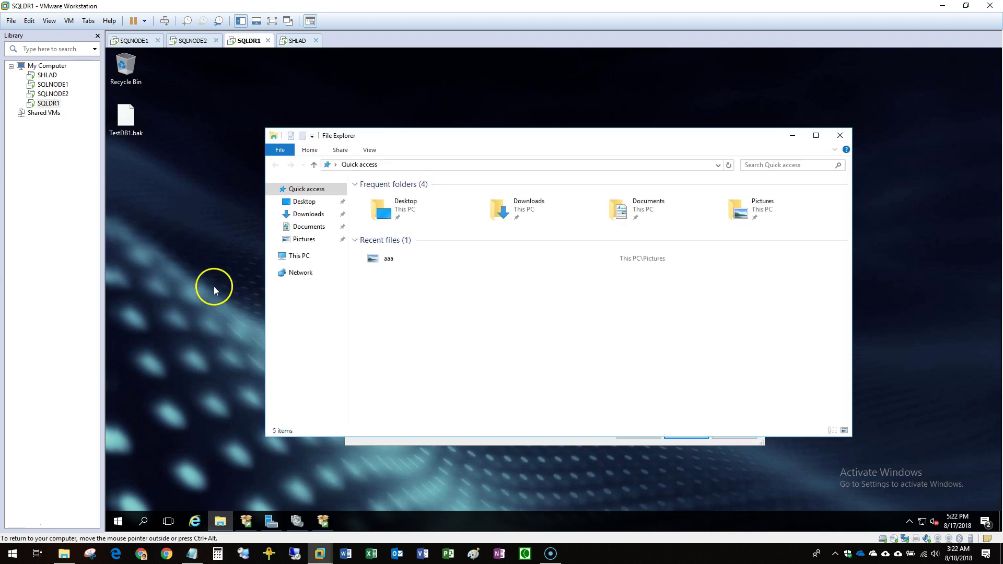
pyautogui.click(313, 256)
pyautogui.doubleClick(411, 286)
pyautogui.rightClick(405, 317)
pyautogui.click(522, 417)
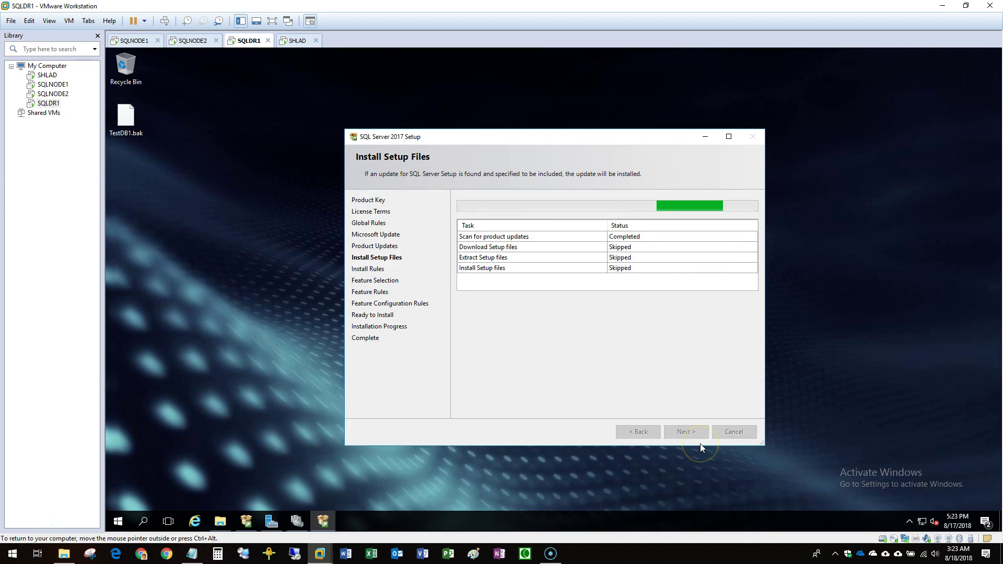
# Select Database Engine Services as the feature to install.
pyautogui.click(686, 432)
pyautogui.click(473, 246)
pyautogui.scroll(-5, 601, 302)
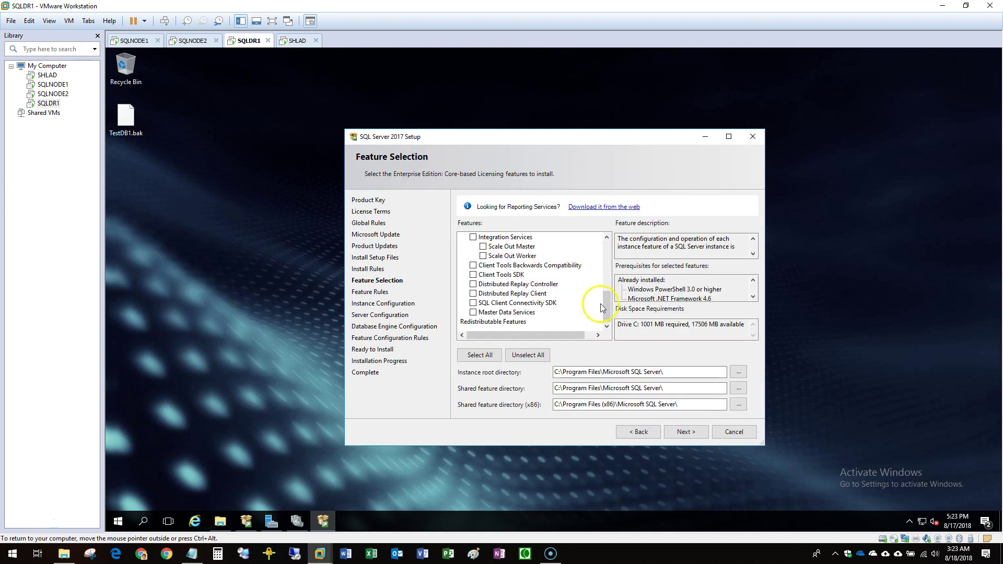
pyautogui.click(685, 433)
# Set up a named instance called SQLDR1.
pyautogui.click(460, 216)
pyautogui.click(578, 217)
pyautogui.write('SQLDR1')
pyautogui.click(694, 434)
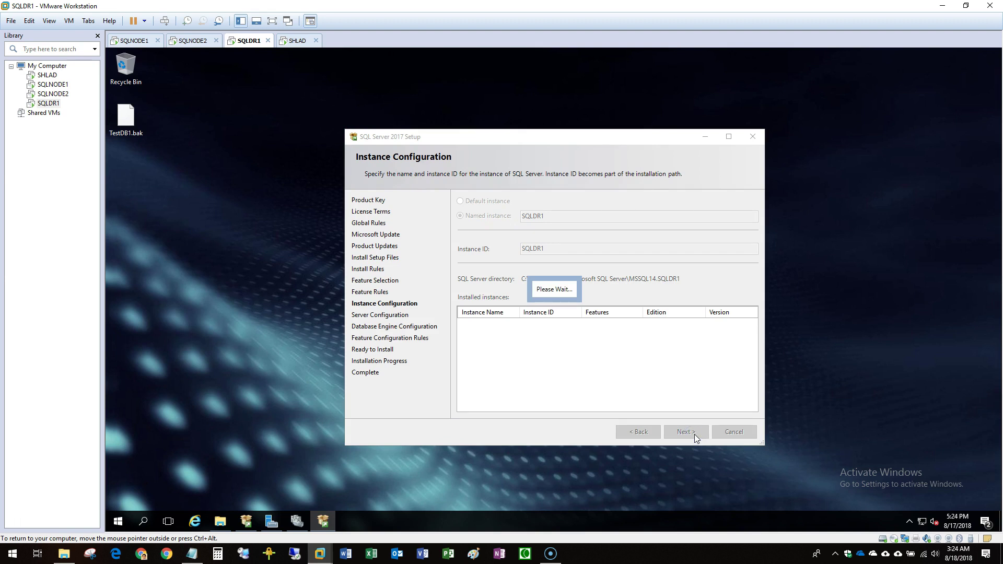
# Use Mixed Mode authentication with an sa password and add the current user as administrator.
pyautogui.click(686, 433)
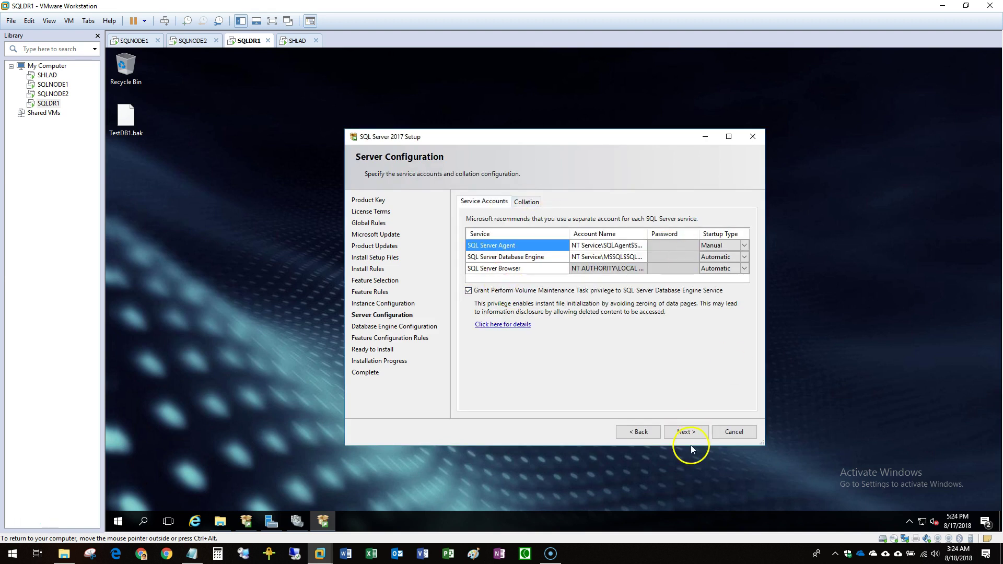
pyautogui.click(469, 263)
pyautogui.click(494, 397)
pyautogui.click(540, 295)
pyautogui.write('••••••••')
# Set the data root directory and the TempDB folder to C:\SQLInst.
pyautogui.click(546, 202)
pyautogui.click(742, 221)
pyautogui.scroll(-3, 538, 304)
pyautogui.click(567, 352)
pyautogui.click(586, 202)
pyautogui.click(739, 286)
pyautogui.click(567, 351)
# Run the installation and close Setup once it completes.
pyautogui.click(686, 432)
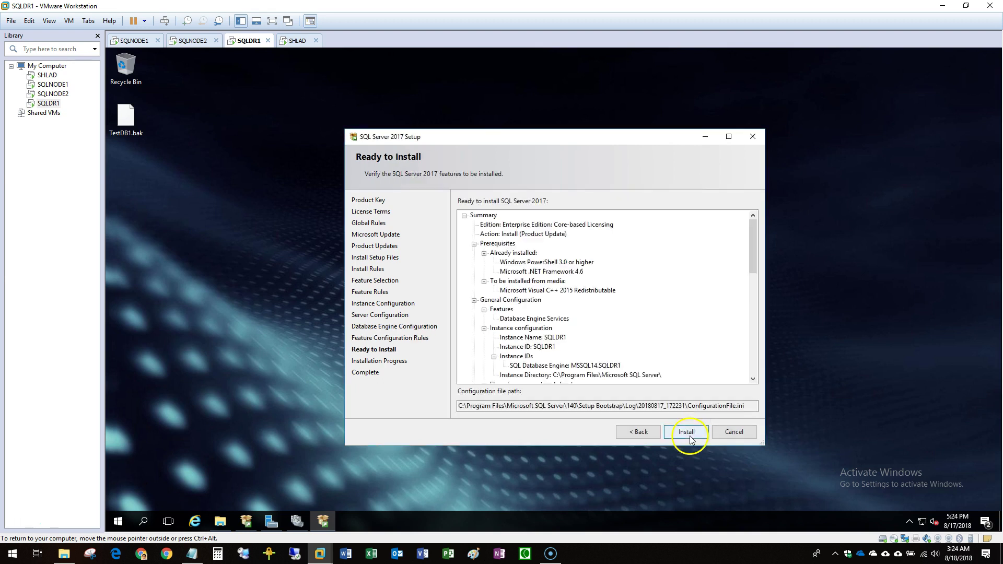
pyautogui.click(686, 432)
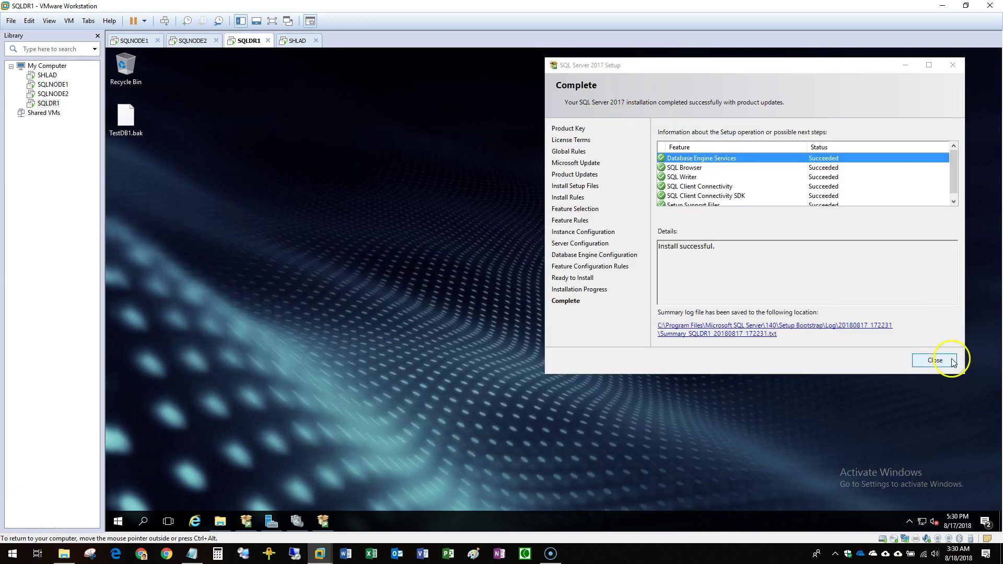
pyautogui.click(952, 362)
# In Configuration Manager, enable AlwaysOn Availability Groups on the SQL Server (SQLDR1) service.
pyautogui.click(118, 521)
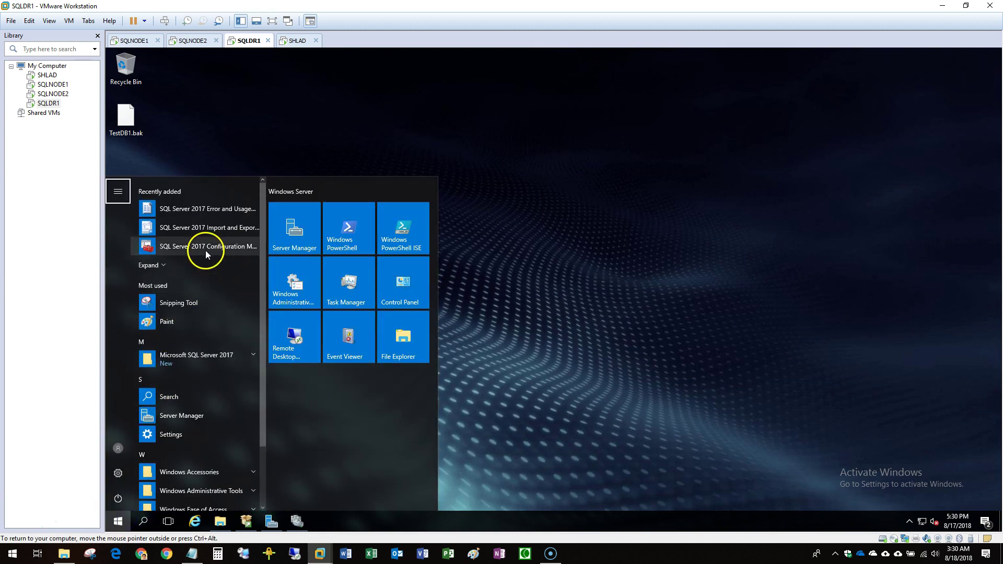
pyautogui.click(205, 248)
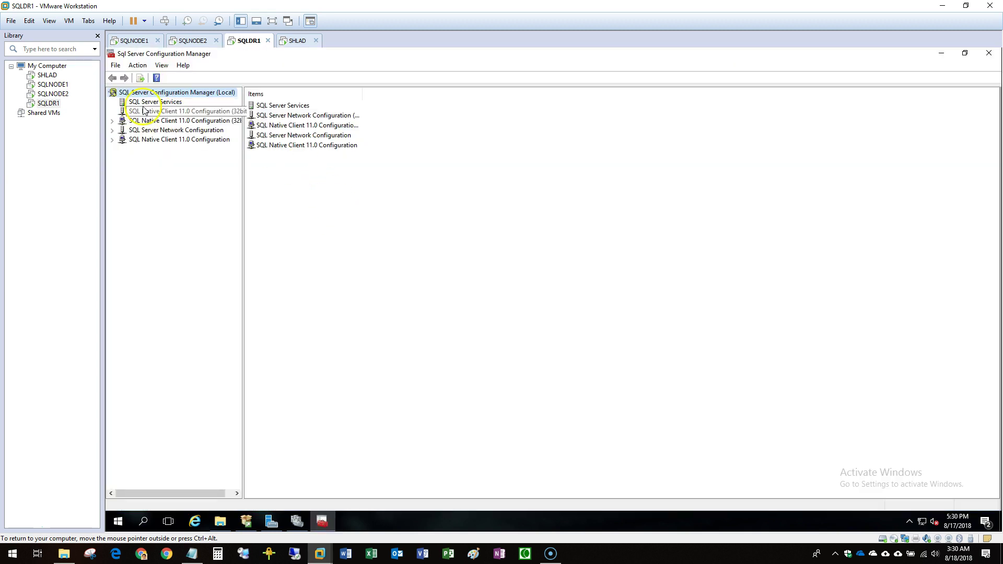
pyautogui.click(146, 102)
pyautogui.moveTo(314, 94); pyautogui.dragTo(402, 94)
pyautogui.doubleClick(314, 114)
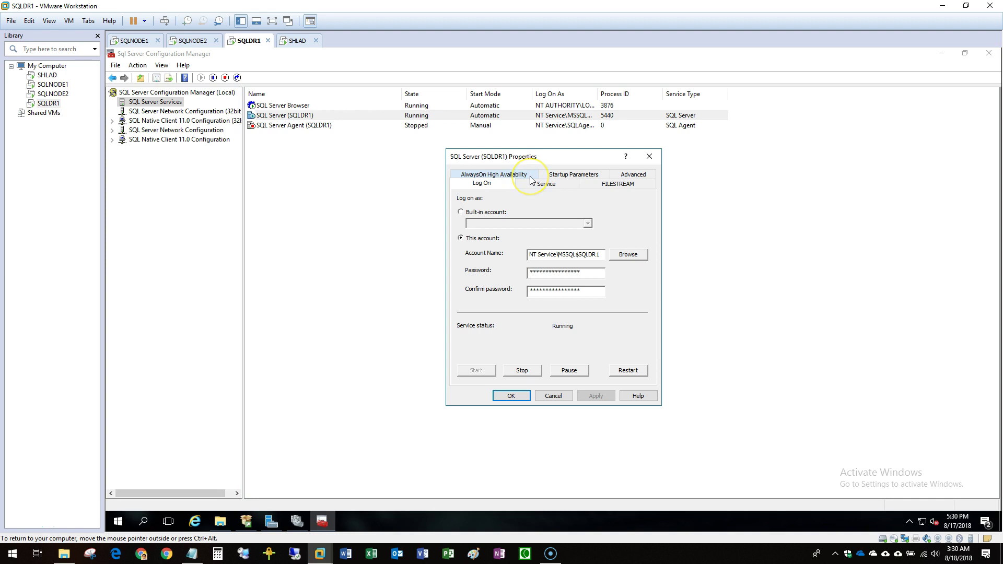
pyautogui.click(529, 175)
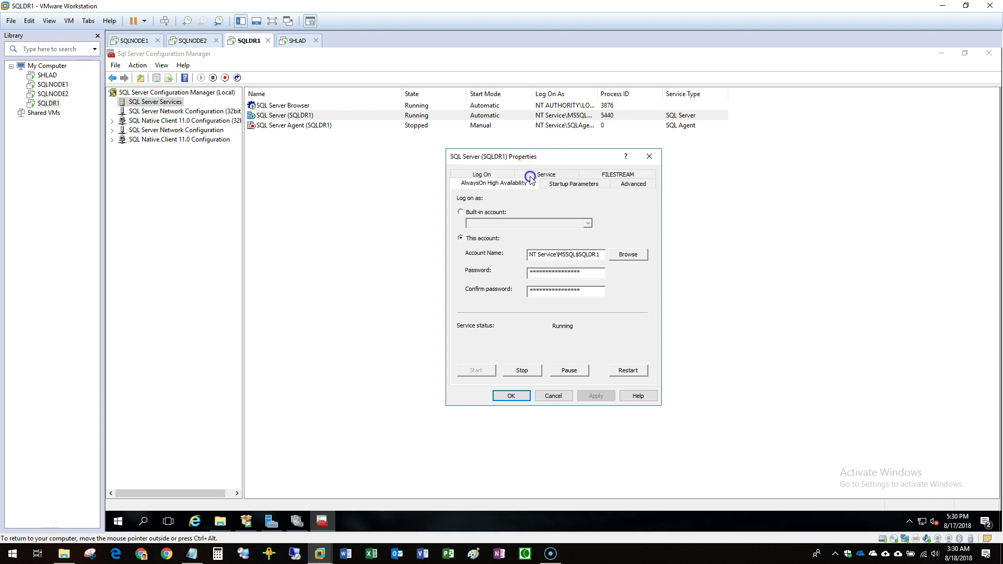
pyautogui.click(518, 228)
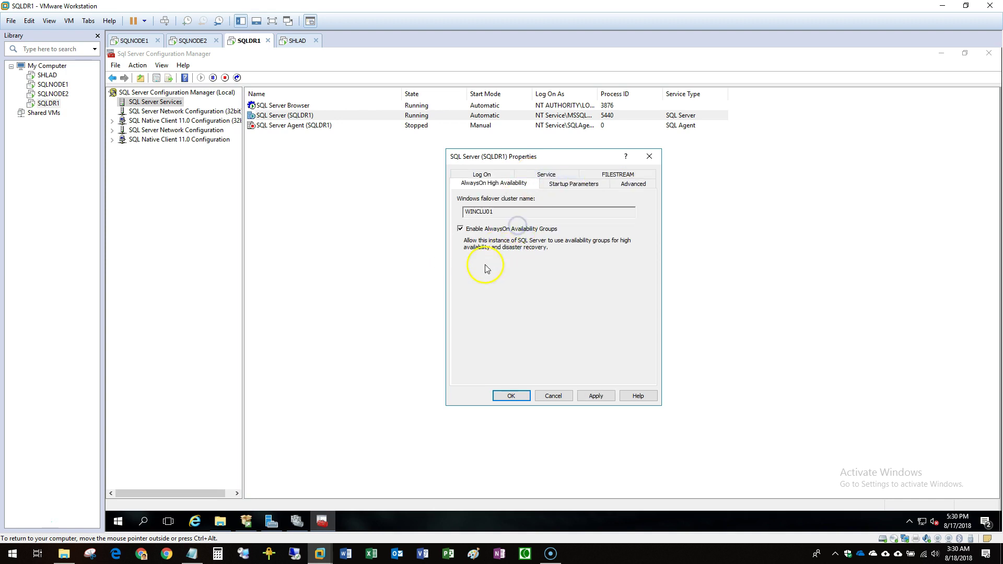
pyautogui.click(512, 397)
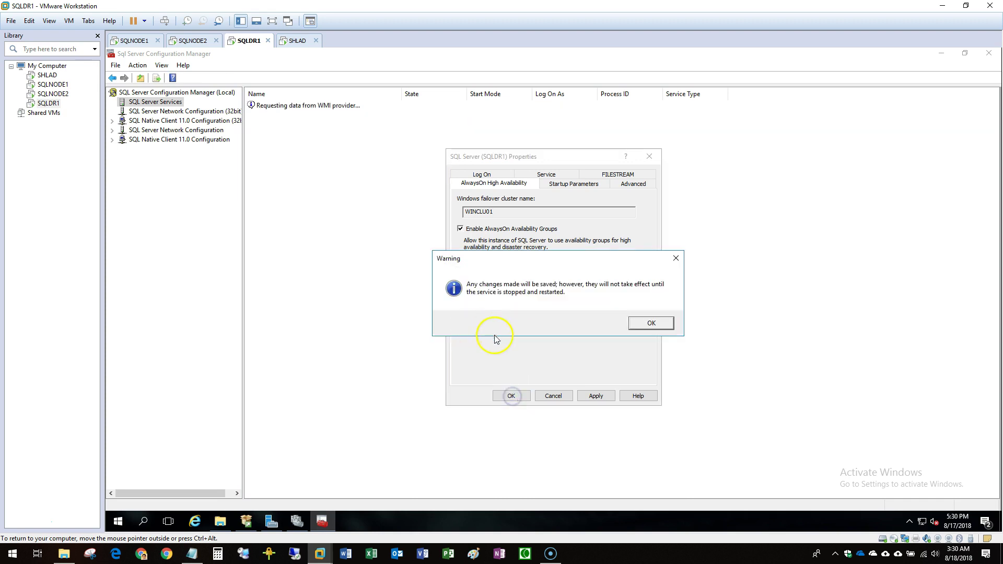
pyautogui.click(650, 321)
# Set the IPAll TCP port of SQLDR1's TCP/IP protocol to 1426.
pyautogui.click(119, 131)
pyautogui.click(168, 139)
pyautogui.doubleClick(266, 126)
pyautogui.click(496, 174)
pyautogui.scroll(-10, 549, 261)
pyautogui.click(578, 329)
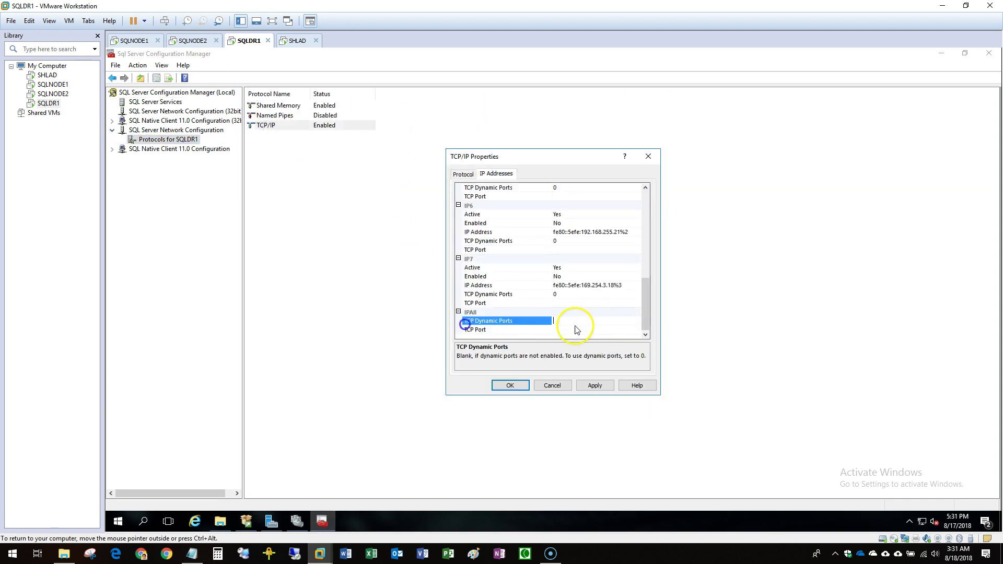
pyautogui.write('1426')
pyautogui.click(510, 385)
# Restart the SQL Server (SQLDR1) service and minimize Configuration Manager.
pyautogui.click(155, 102)
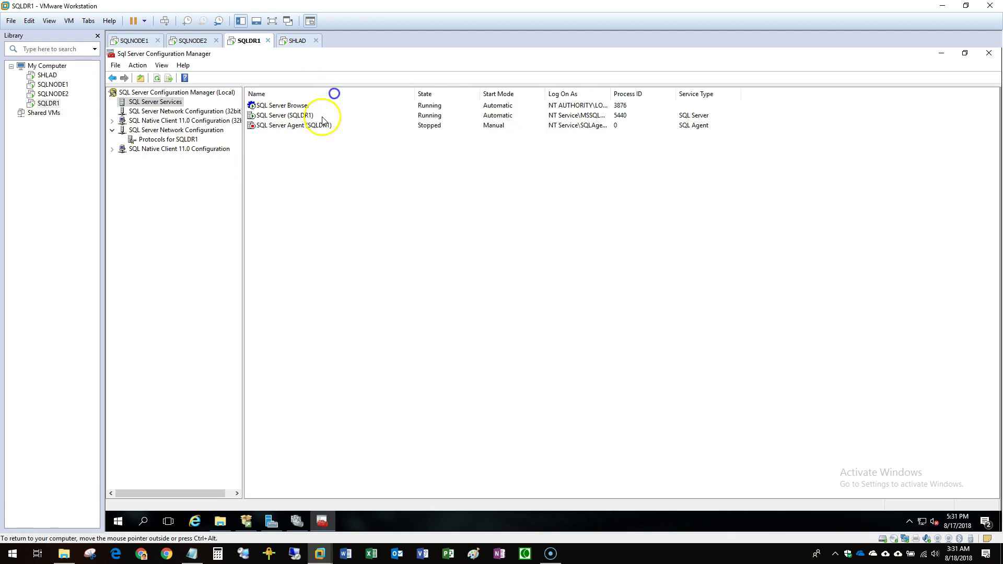
pyautogui.rightClick(284, 115)
pyautogui.click(366, 166)
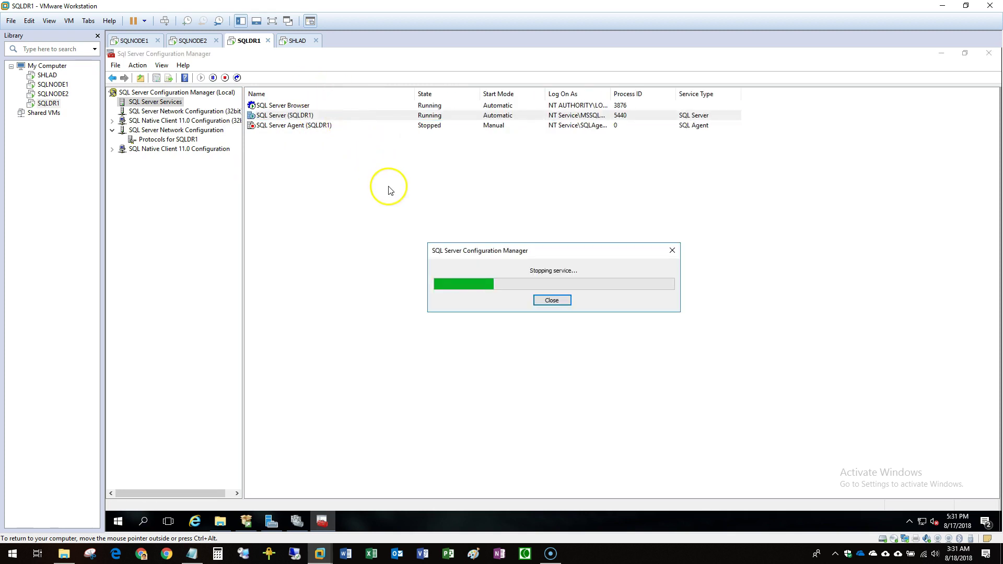
pyautogui.rightClick(300, 115)
pyautogui.click(313, 121)
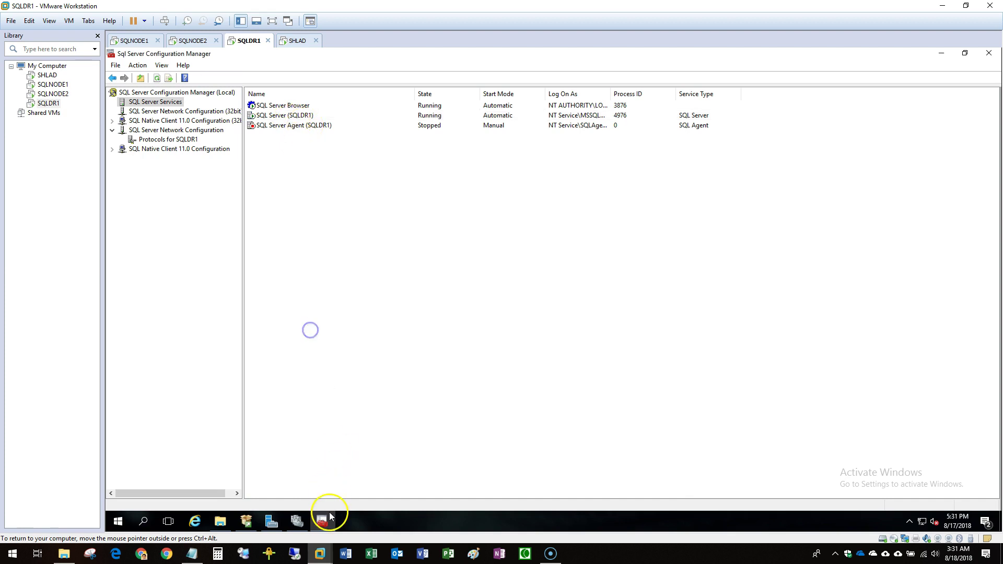
pyautogui.click(939, 54)
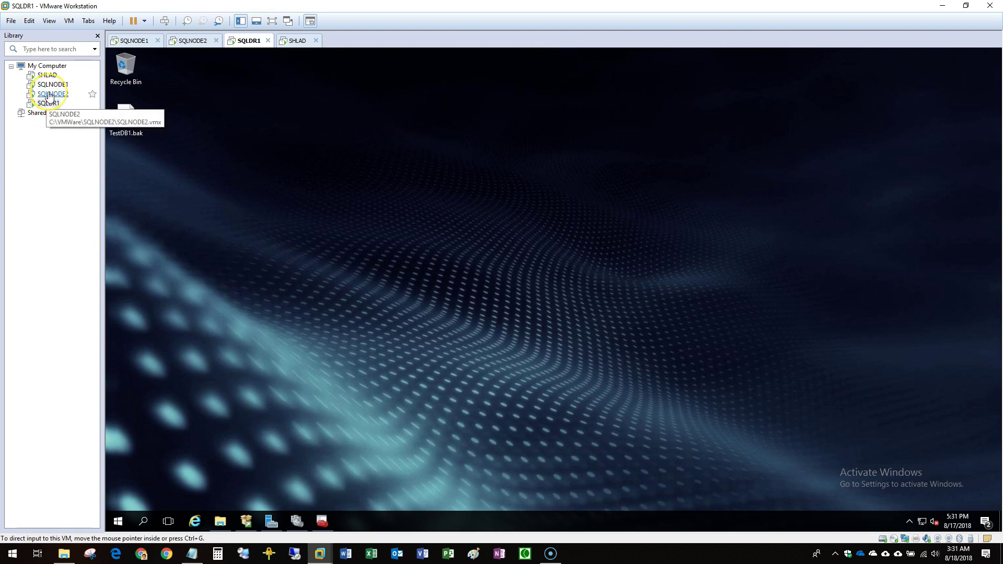
# Select TestDB1.bak and open C:\SQLInst\MSSQL14.SQLDR1\MSSQL\Backup in File Explorer.
pyautogui.click(125, 118)
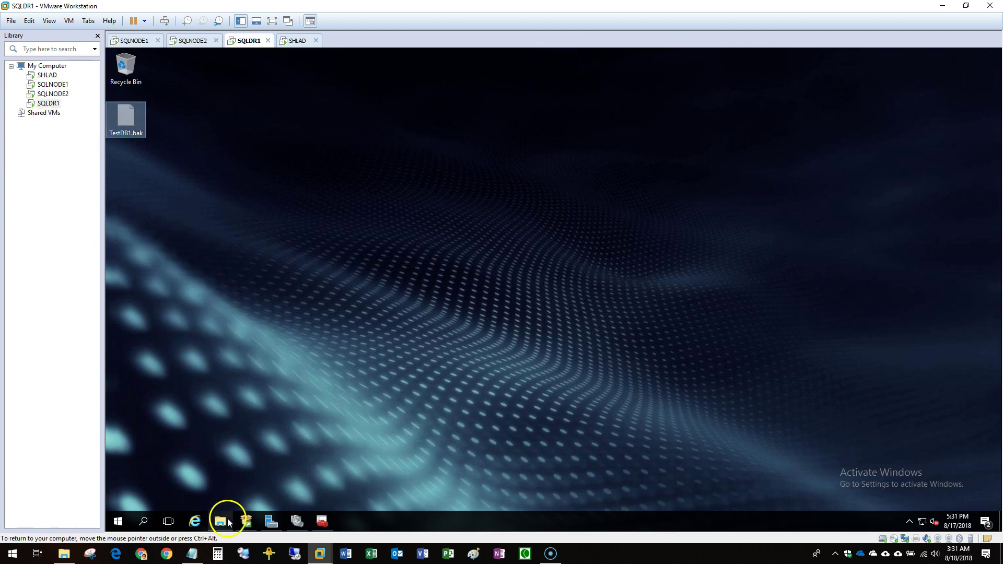
pyautogui.click(226, 522)
pyautogui.click(407, 249)
pyautogui.click(308, 256)
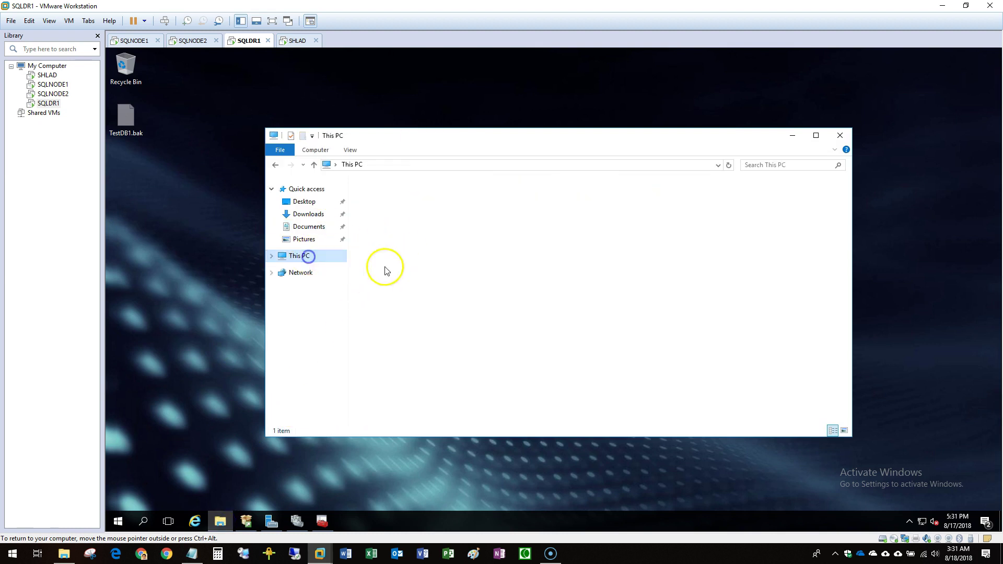
pyautogui.doubleClick(407, 271)
pyautogui.click(381, 241)
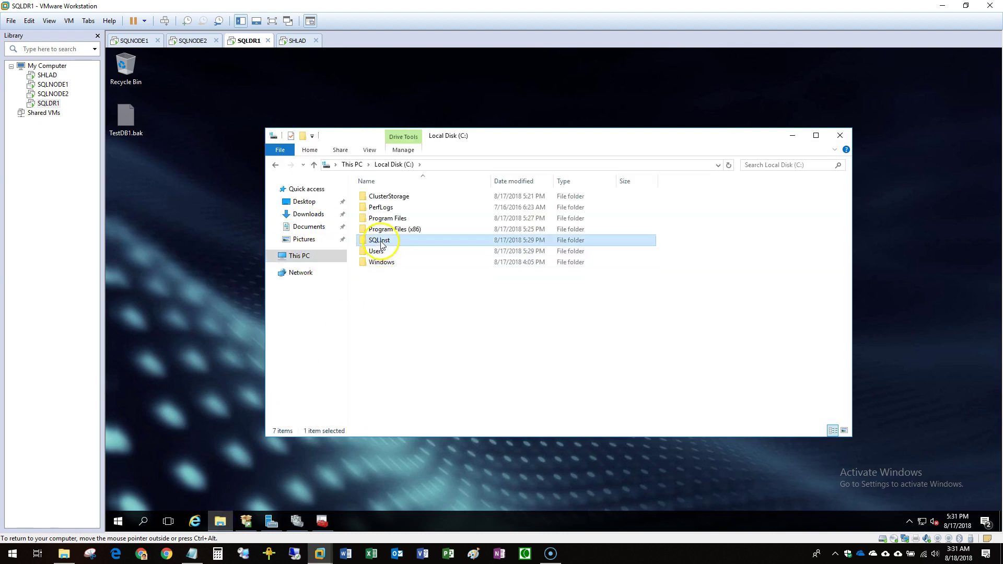
pyautogui.doubleClick(382, 243)
pyautogui.click(403, 197)
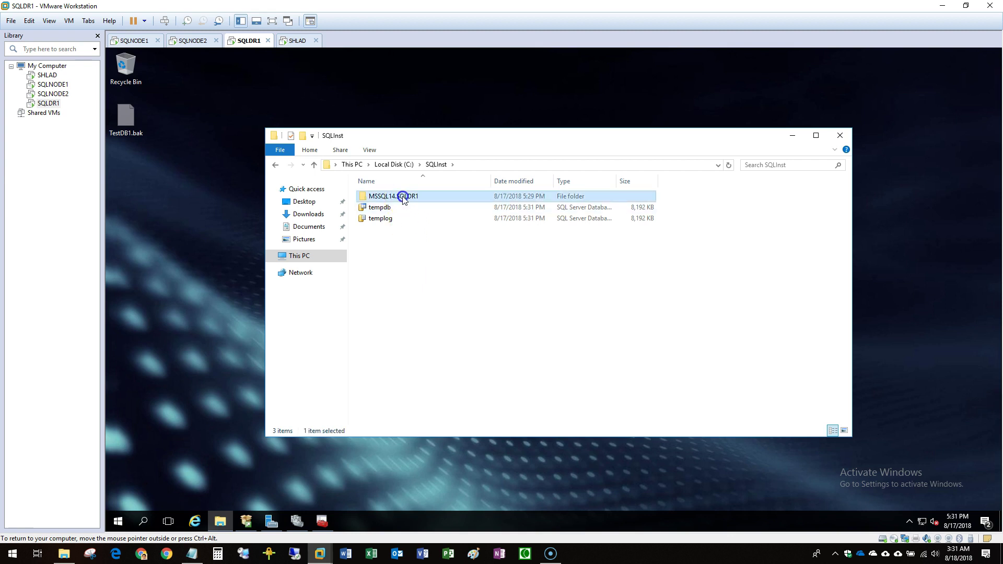
pyautogui.doubleClick(404, 197)
pyautogui.doubleClick(376, 197)
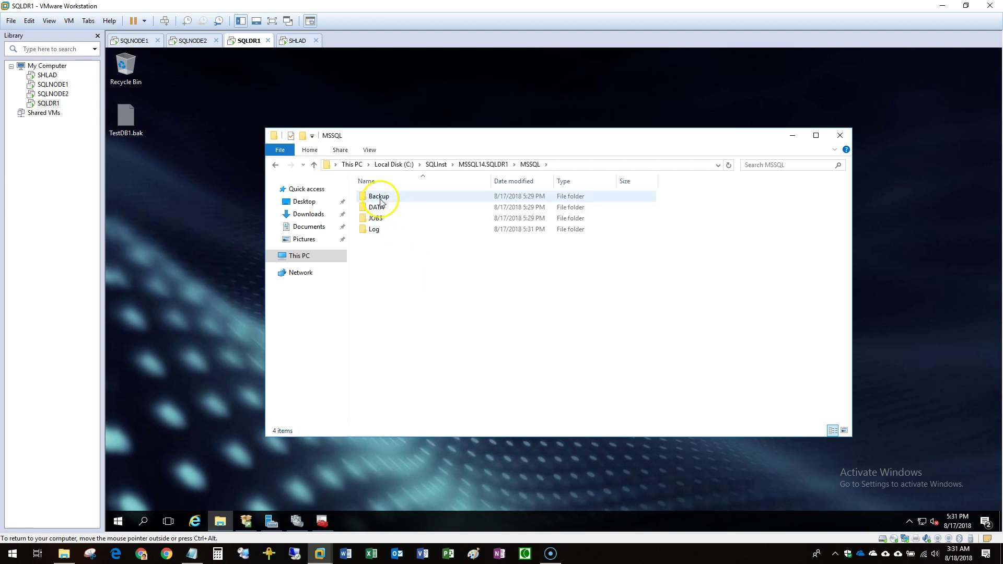
pyautogui.doubleClick(379, 198)
# Paste TestDB1.bak into the Backup folder and switch to the SQLNODE1 machine.
pyautogui.click(459, 269)
pyautogui.hotkey('ctrl', 'v')
pyautogui.click(477, 267)
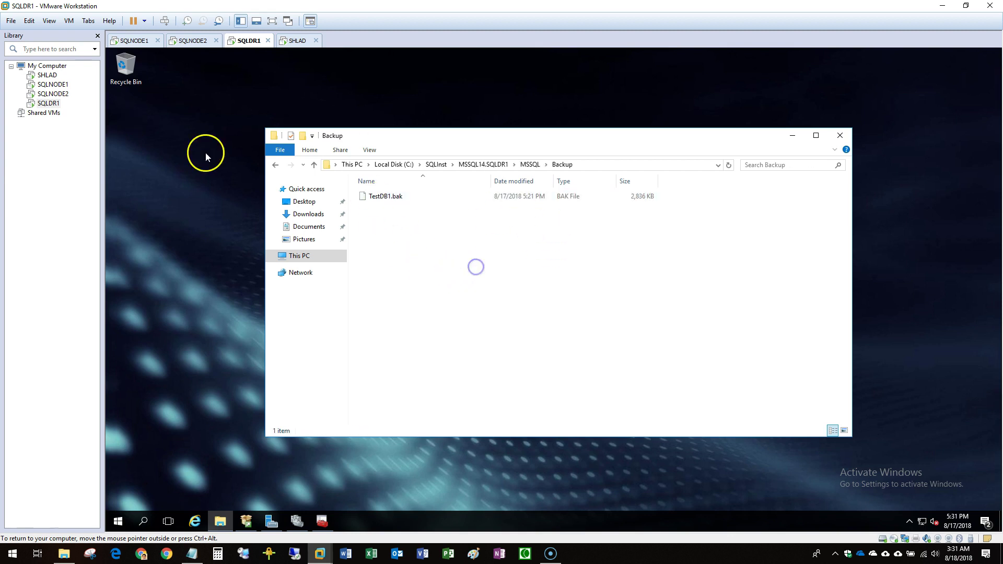
pyautogui.click(52, 85)
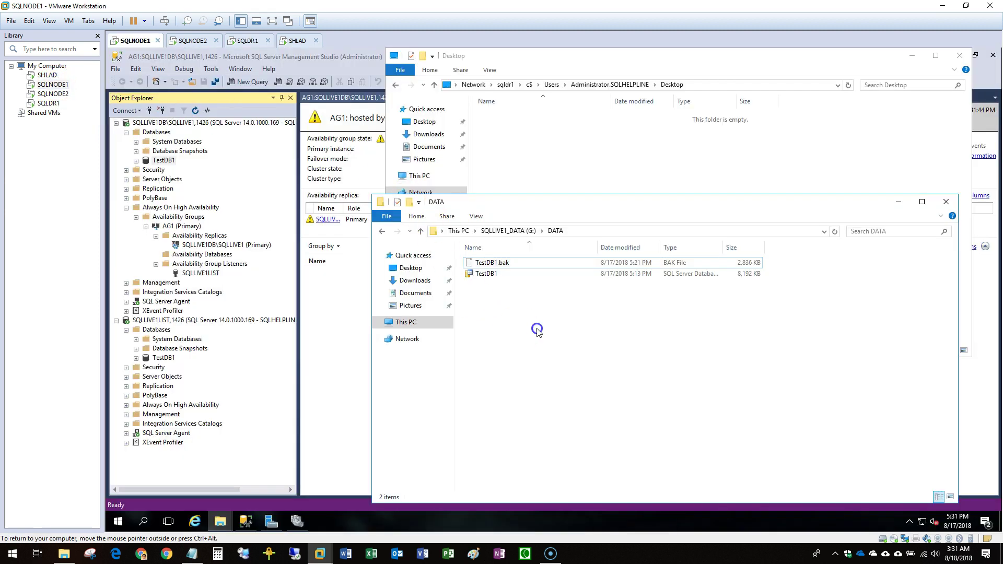
# Connect Object Explorer to the SQLDR1\SQLDR1 instance on port 1426.
pyautogui.click(159, 123)
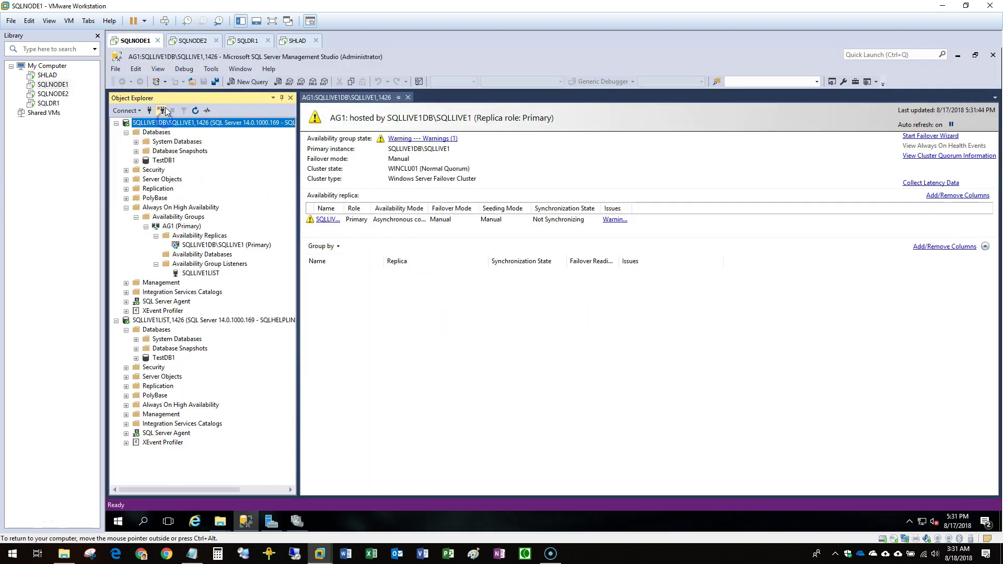
pyautogui.click(165, 110)
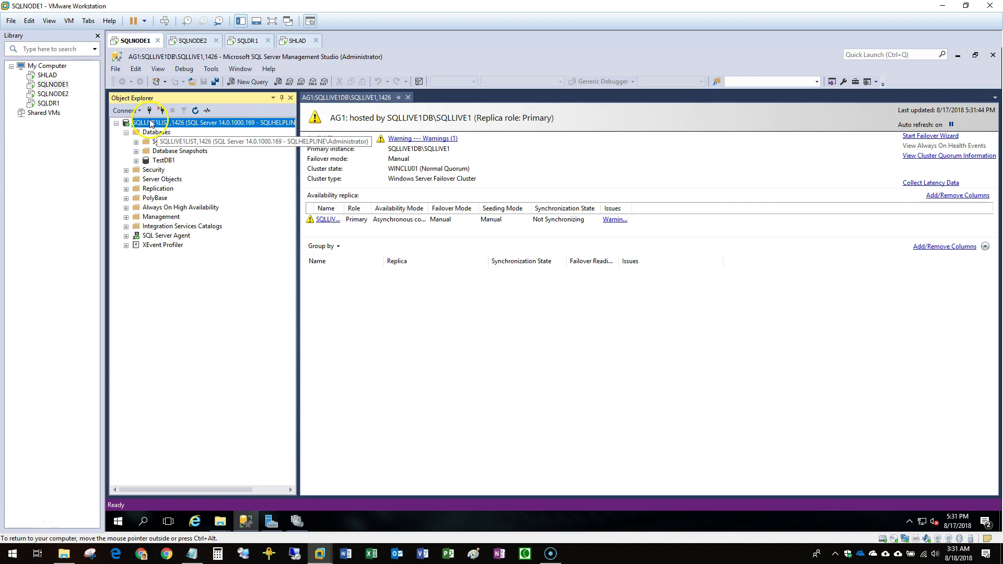
pyautogui.click(124, 111)
pyautogui.click(134, 122)
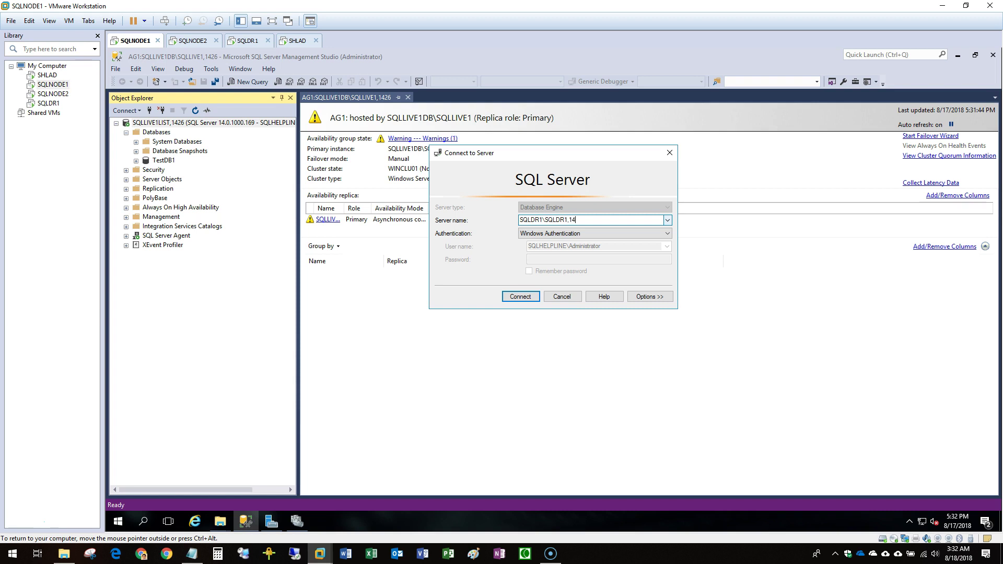
pyautogui.press('Return')
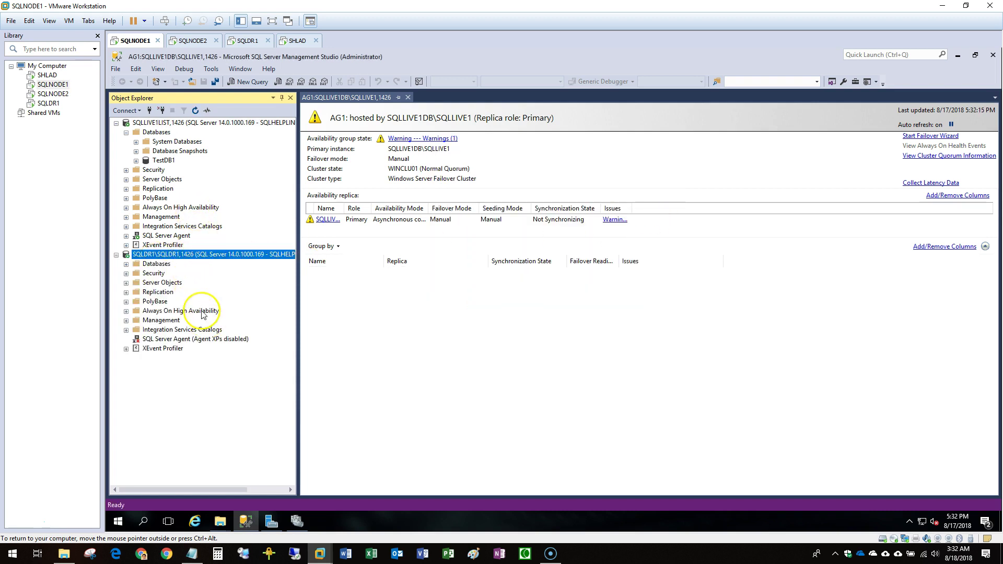
# Expand Always On High Availability > AG1 > Availability Replicas and start adding a replica.
pyautogui.doubleClick(201, 310)
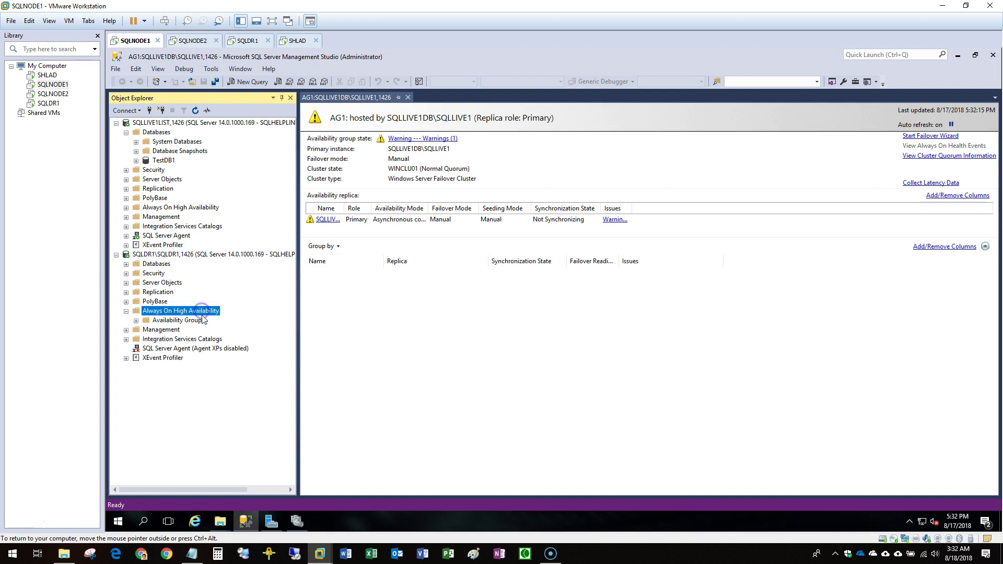
pyautogui.doubleClick(197, 208)
pyautogui.doubleClick(203, 217)
pyautogui.doubleClick(202, 226)
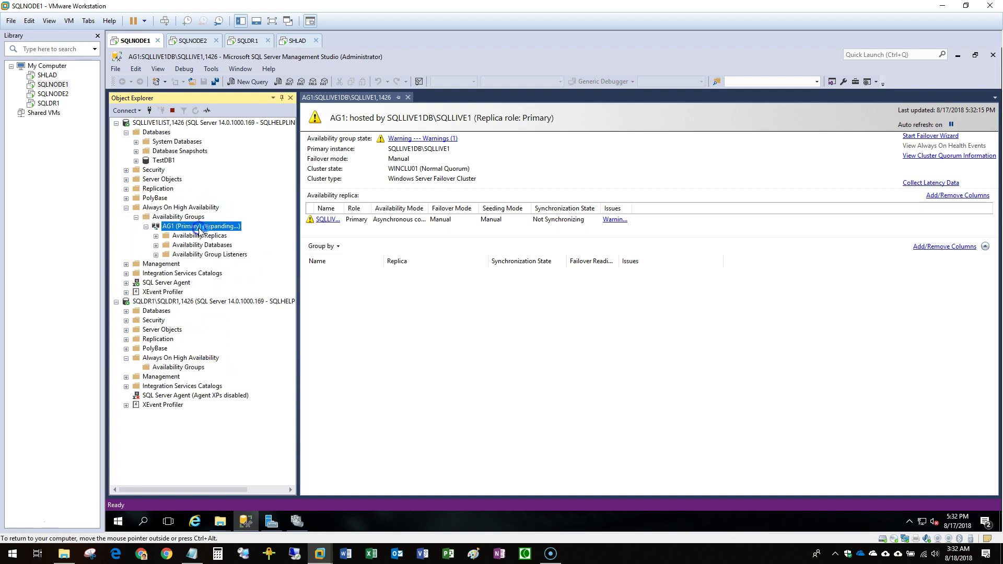
pyautogui.doubleClick(208, 236)
pyautogui.rightClick(238, 239)
pyautogui.click(368, 237)
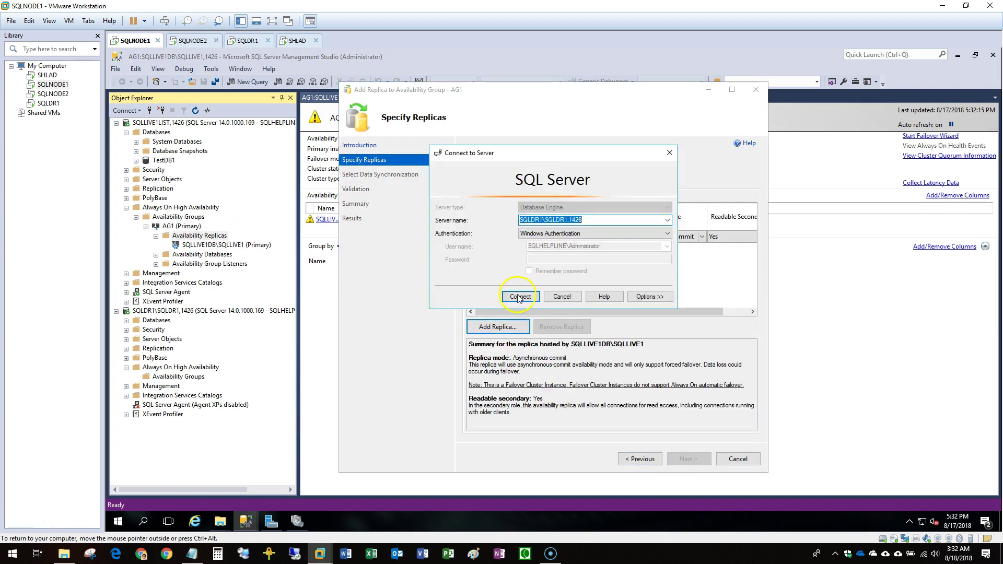
# Connect SQLDR1 as a replica, run its CREATE ENDPOINT script, and refresh the endpoints.
pyautogui.click(519, 298)
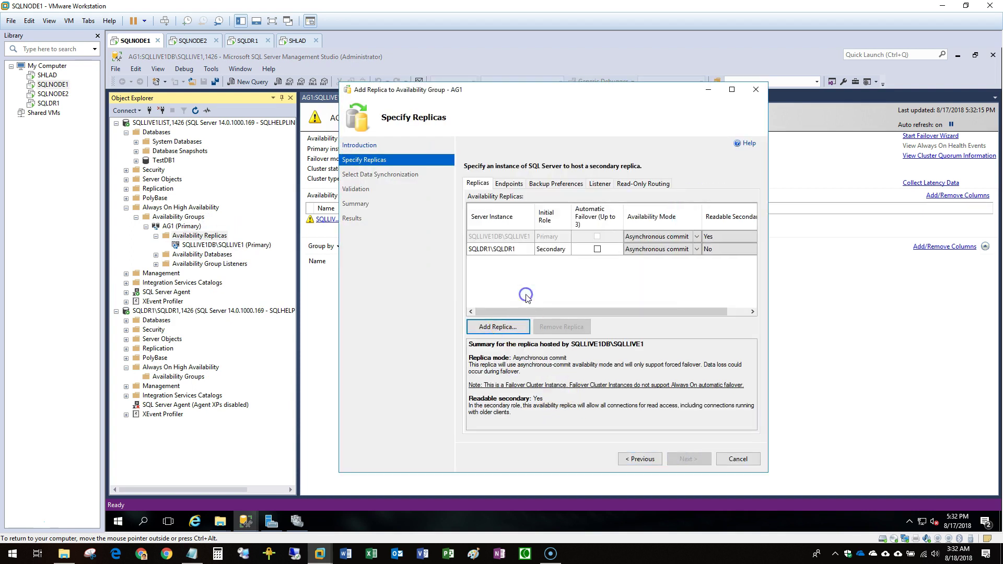
pyautogui.click(509, 184)
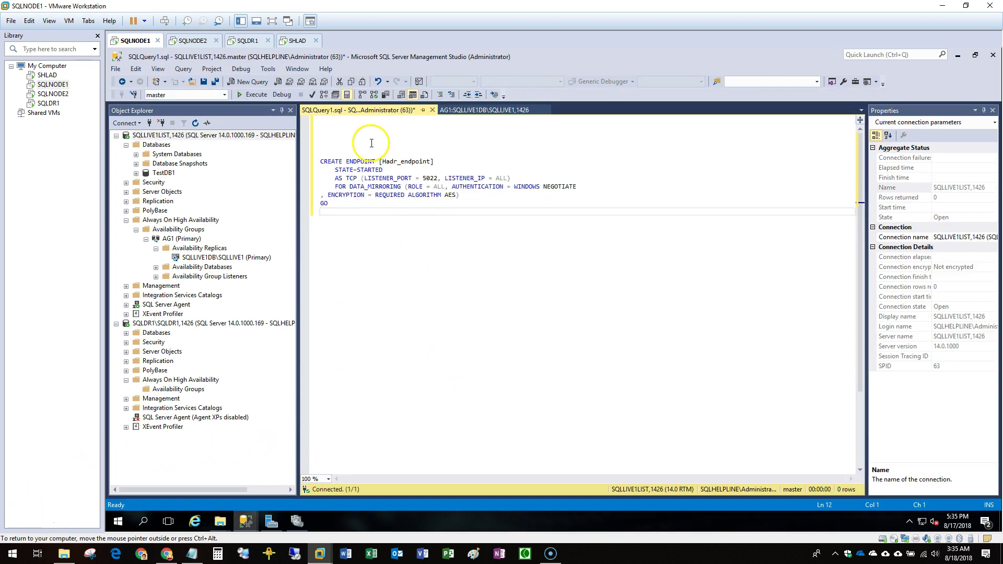
pyautogui.moveTo(369, 141); pyautogui.dragTo(394, 222)
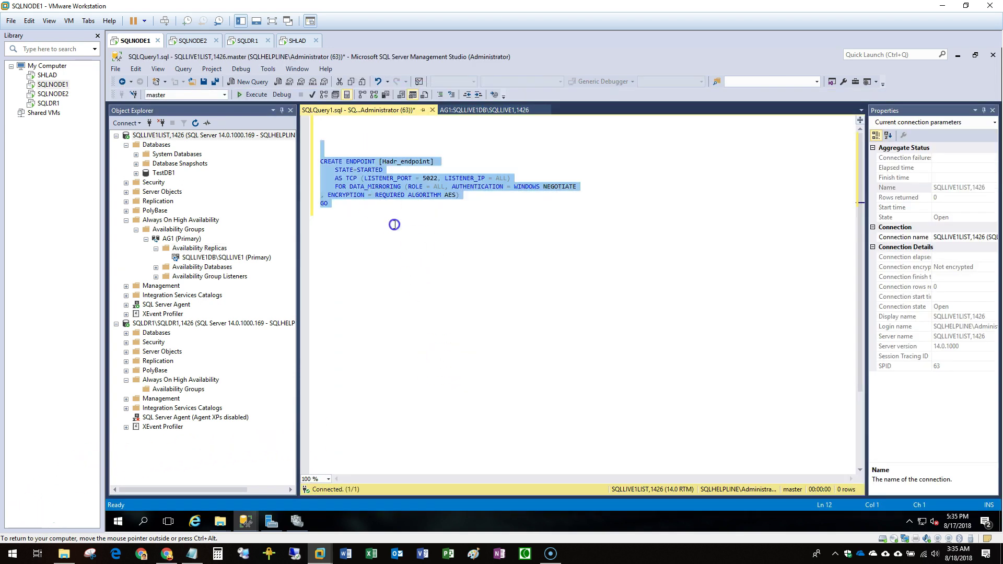
pyautogui.click(253, 95)
pyautogui.click(355, 352)
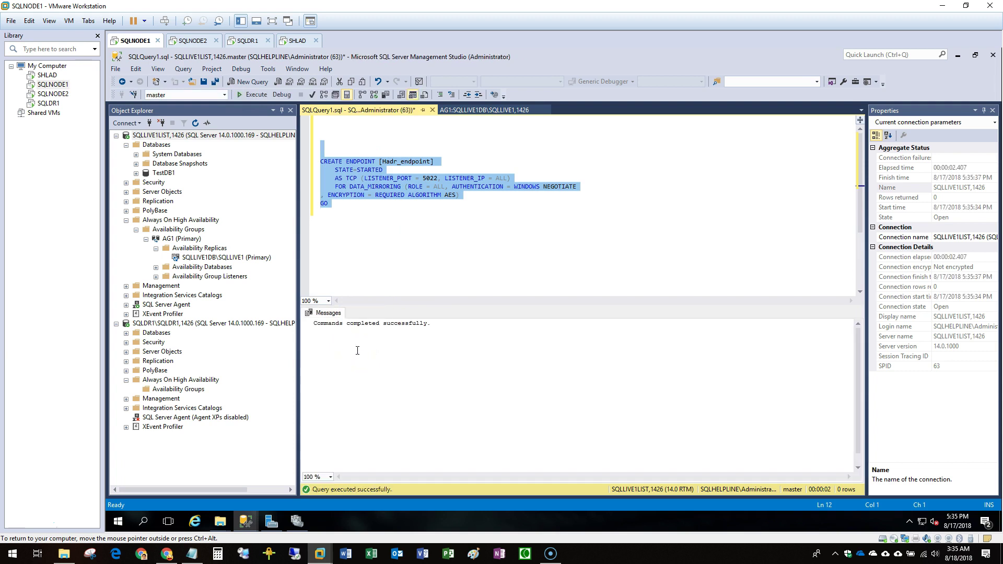
pyautogui.moveTo(246, 521)
pyautogui.click(295, 458)
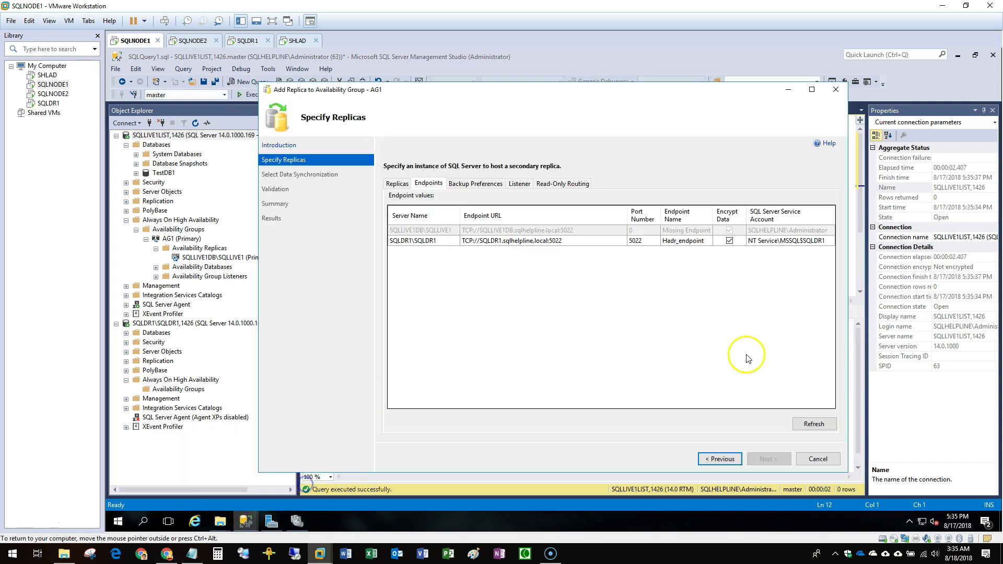
pyautogui.click(813, 427)
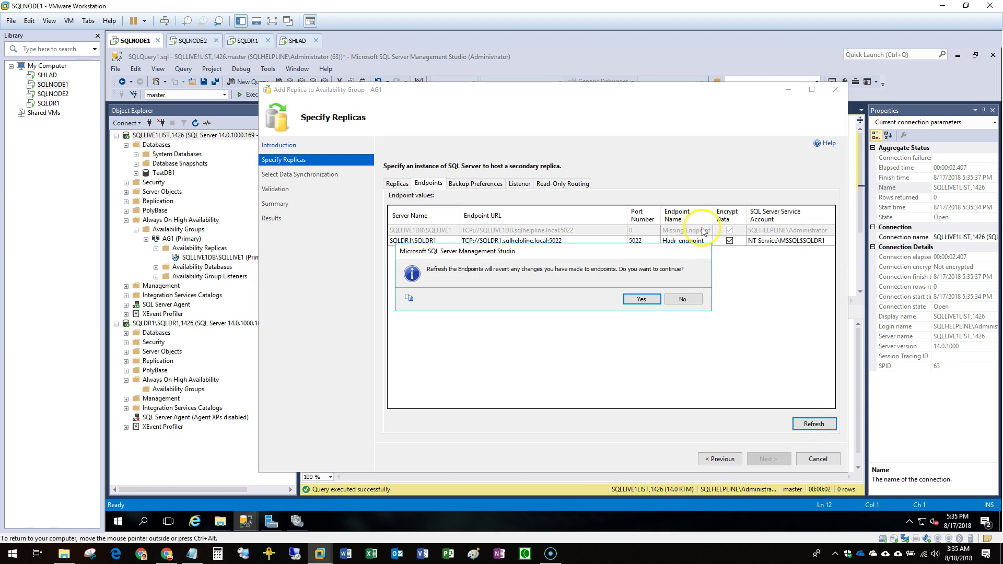
pyautogui.click(650, 299)
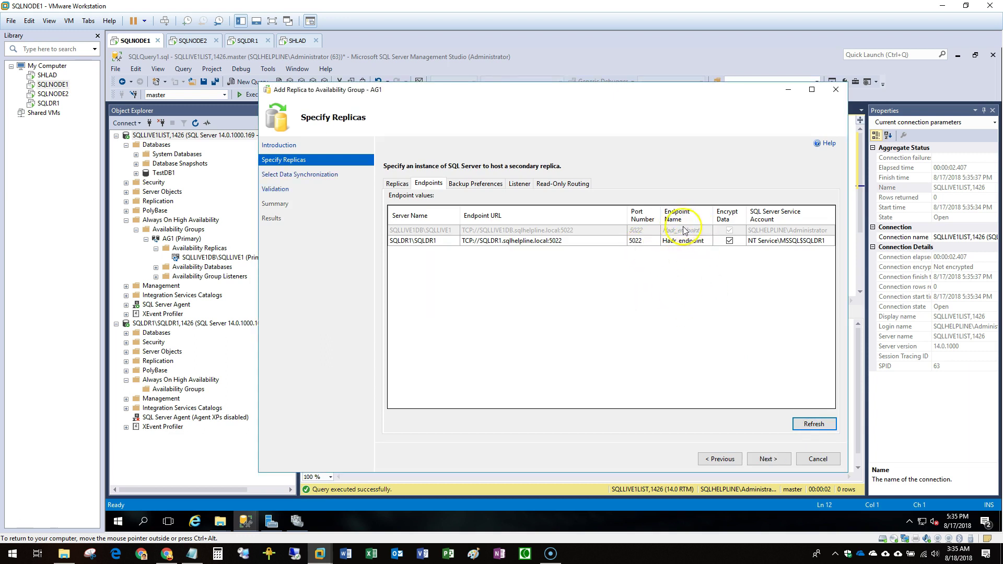
# Choose Join only synchronization, pass validation, and finish adding SQLDR1 to AG1.
pyautogui.click(775, 461)
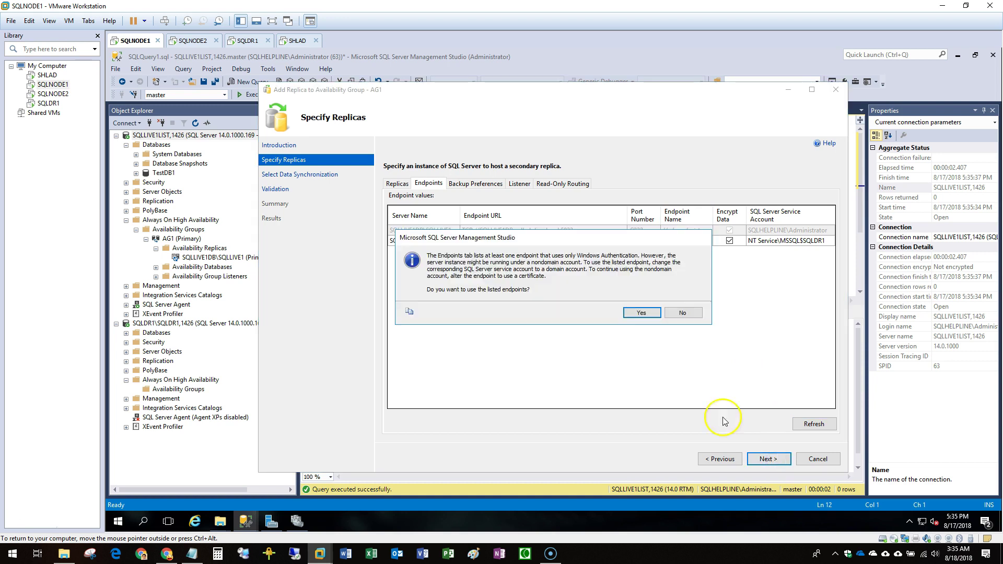
pyautogui.click(647, 314)
pyautogui.click(389, 326)
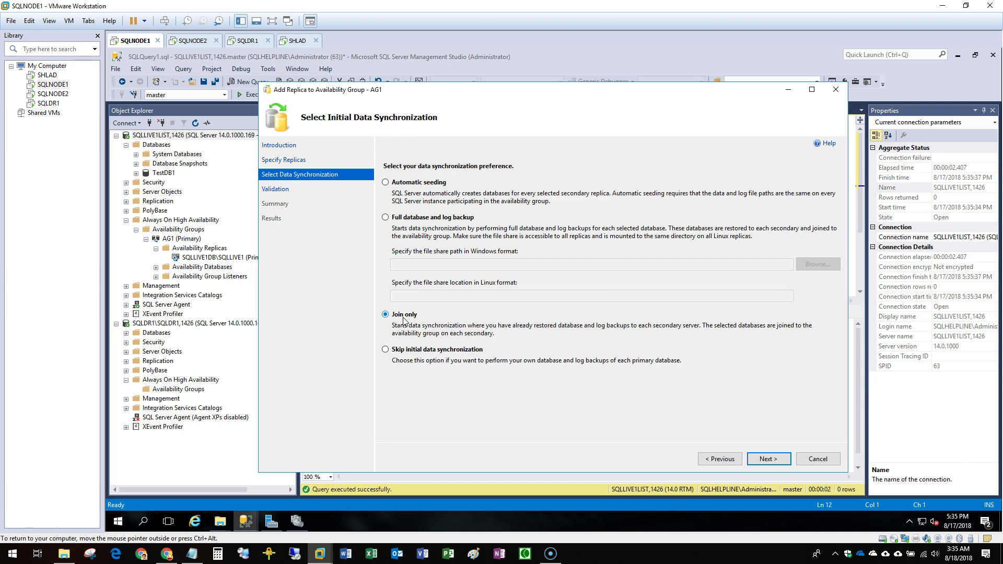
pyautogui.click(769, 459)
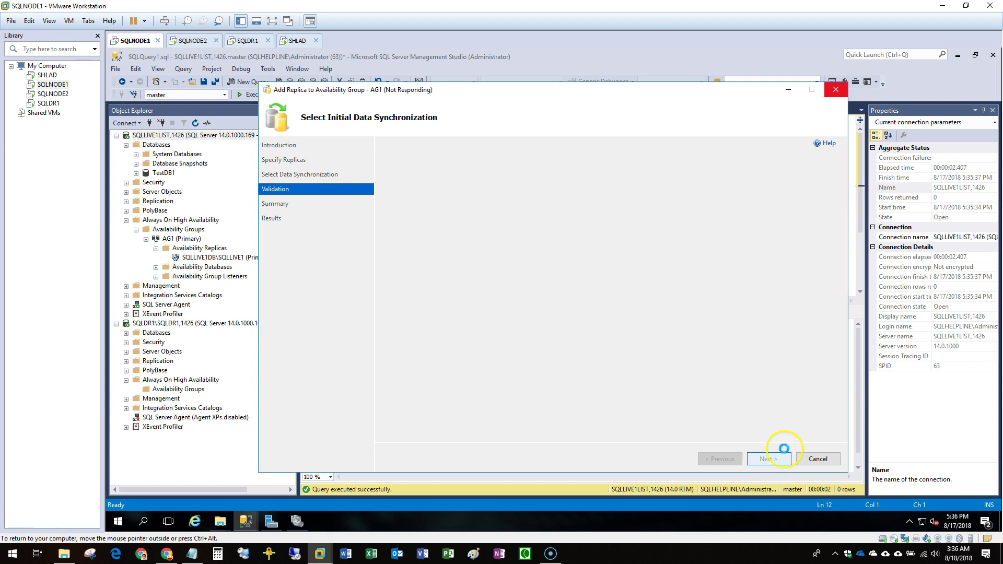
pyautogui.click(789, 456)
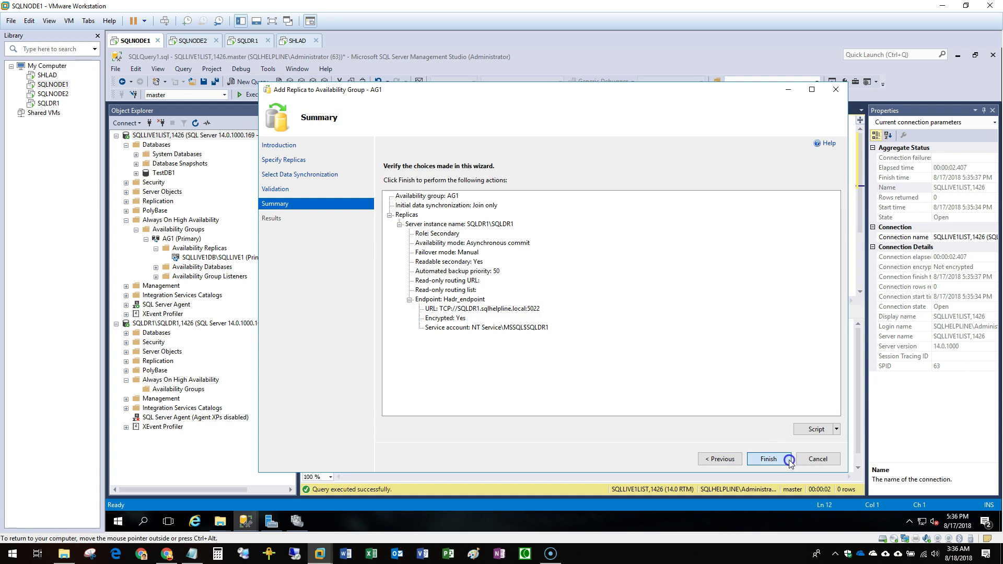
pyautogui.click(789, 460)
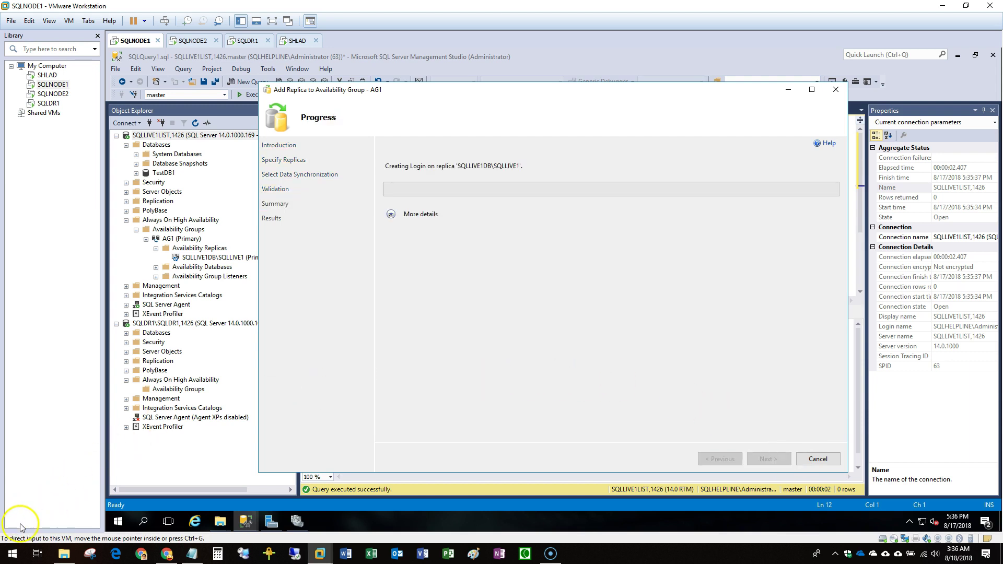
pyautogui.click(391, 214)
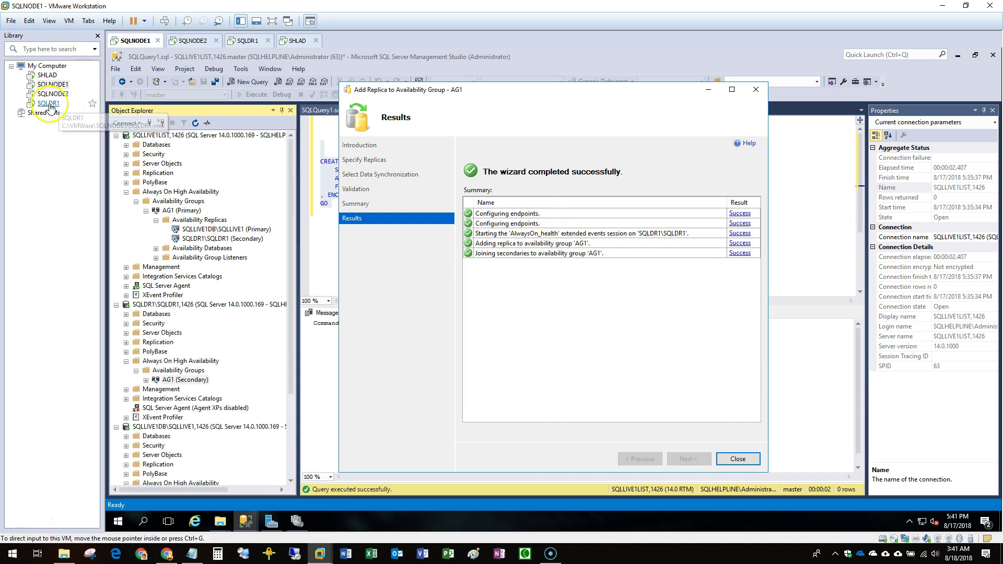
pyautogui.click(49, 103)
pyautogui.click(286, 120)
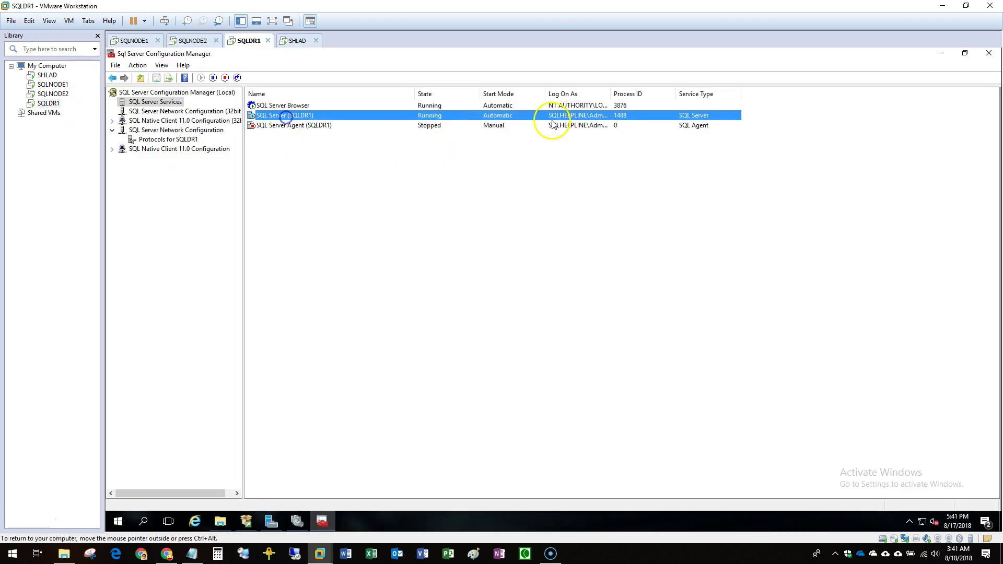
pyautogui.moveTo(611, 94); pyautogui.dragTo(720, 96)
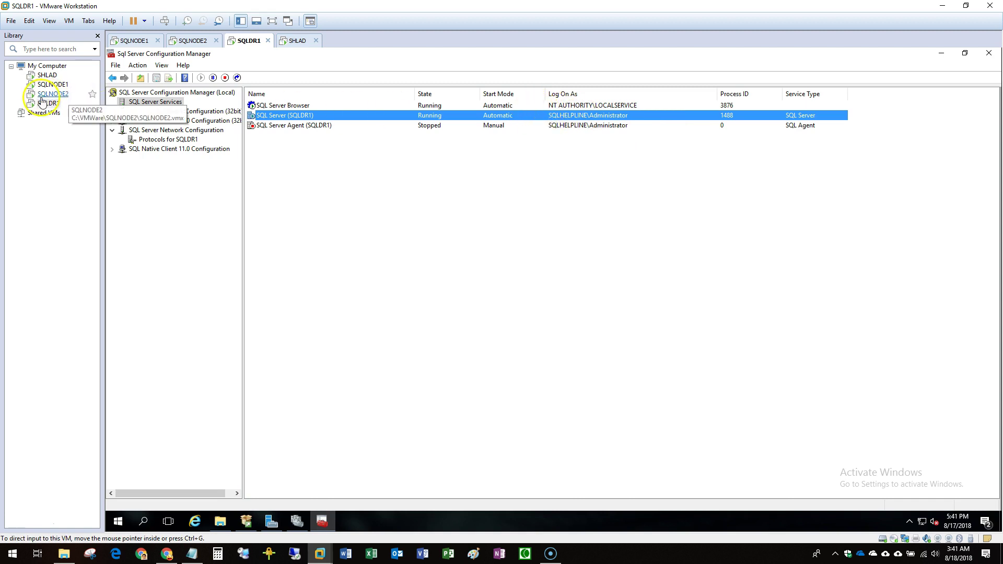
pyautogui.click(48, 85)
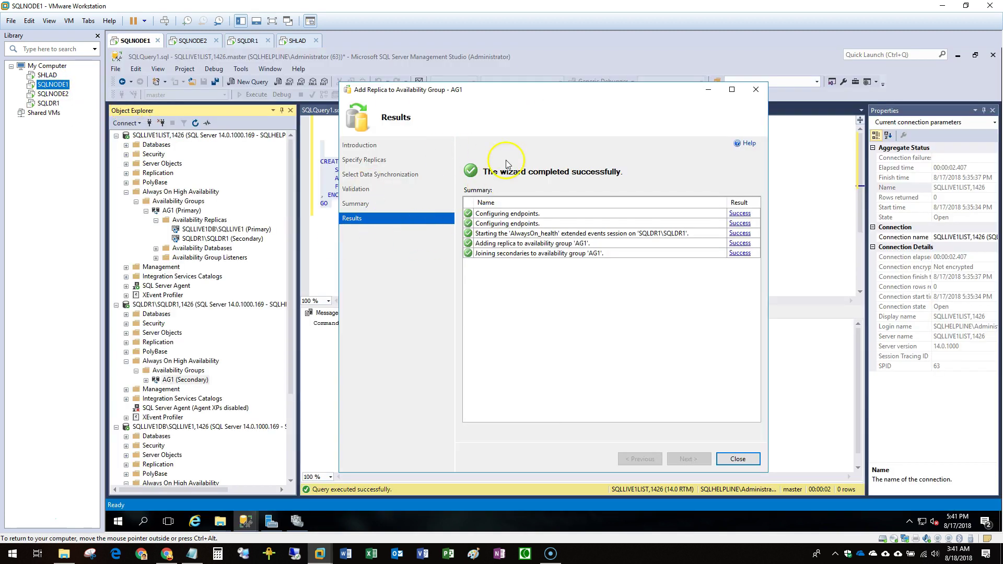
# Close the wizard, widen the AG1 dashboard's Name, Role and Availability Mode columns, and expand SQLDR1's Databases.
pyautogui.click(754, 460)
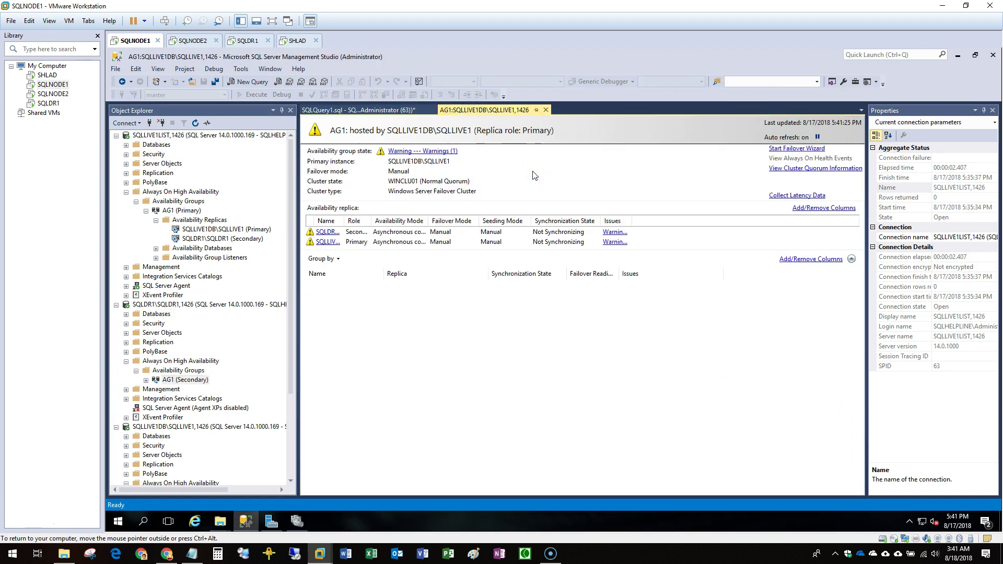
pyautogui.click(352, 224)
pyautogui.click(409, 220)
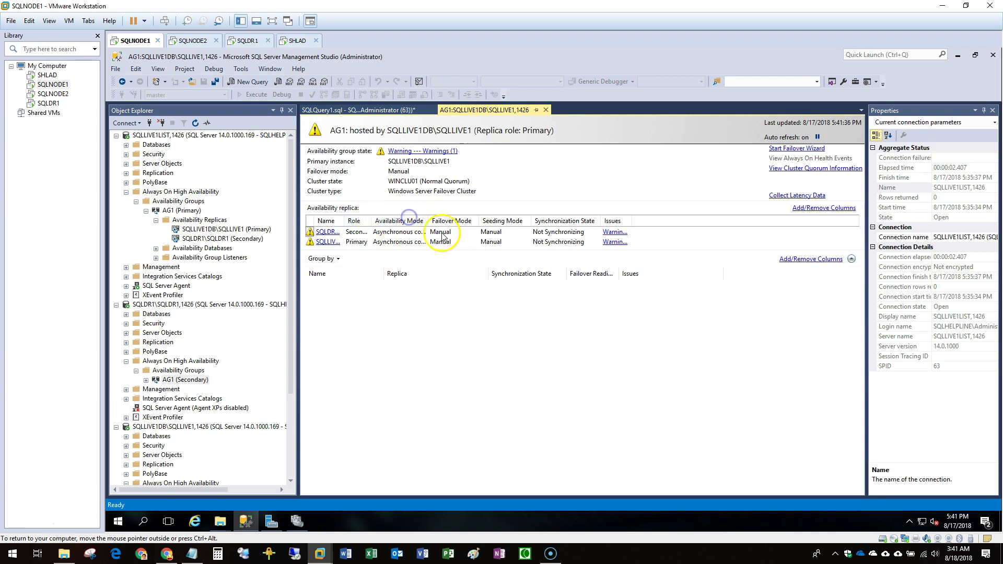
pyautogui.moveTo(428, 221); pyautogui.dragTo(481, 221)
pyautogui.moveTo(372, 221); pyautogui.dragTo(426, 221)
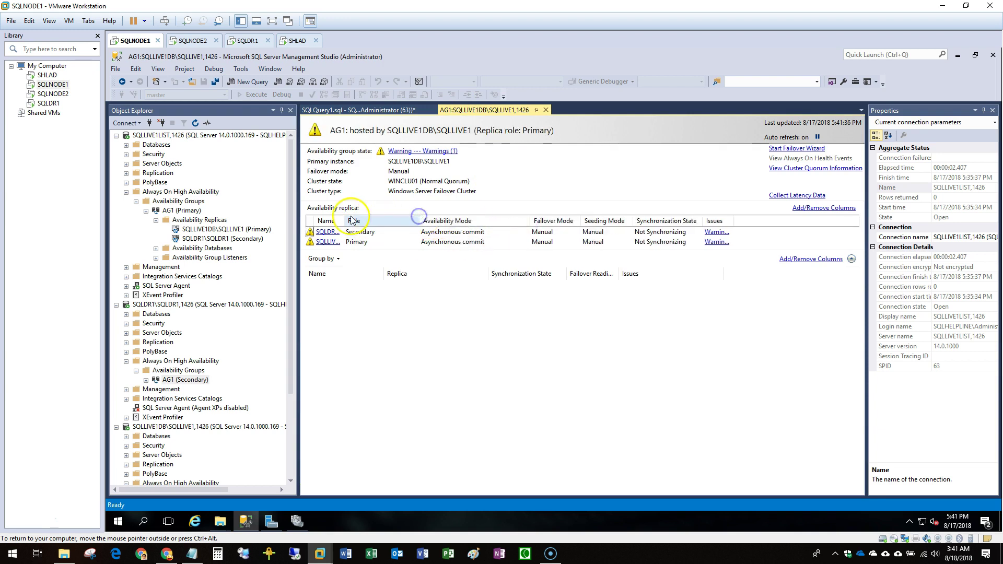
pyautogui.moveTo(344, 222); pyautogui.dragTo(438, 215)
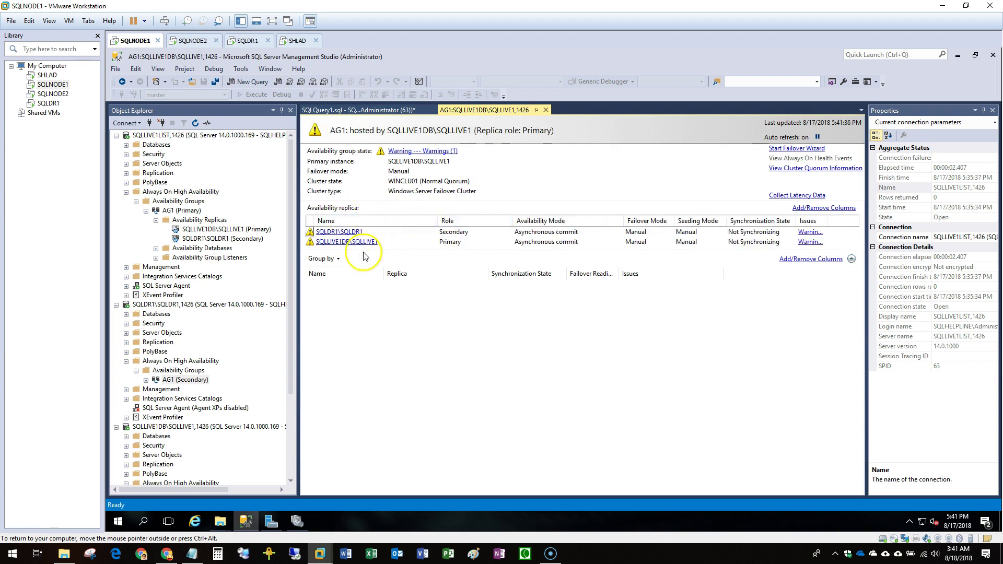
pyautogui.click(219, 249)
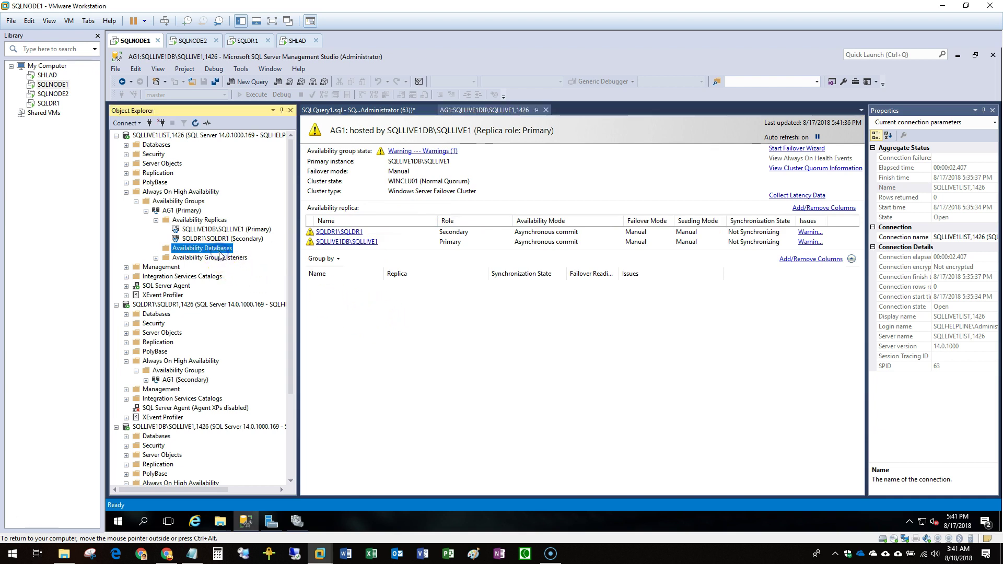
pyautogui.doubleClick(159, 314)
# Start a restore on SQLDR1 from the TestDB1.bak full backup device.
pyautogui.rightClick(156, 318)
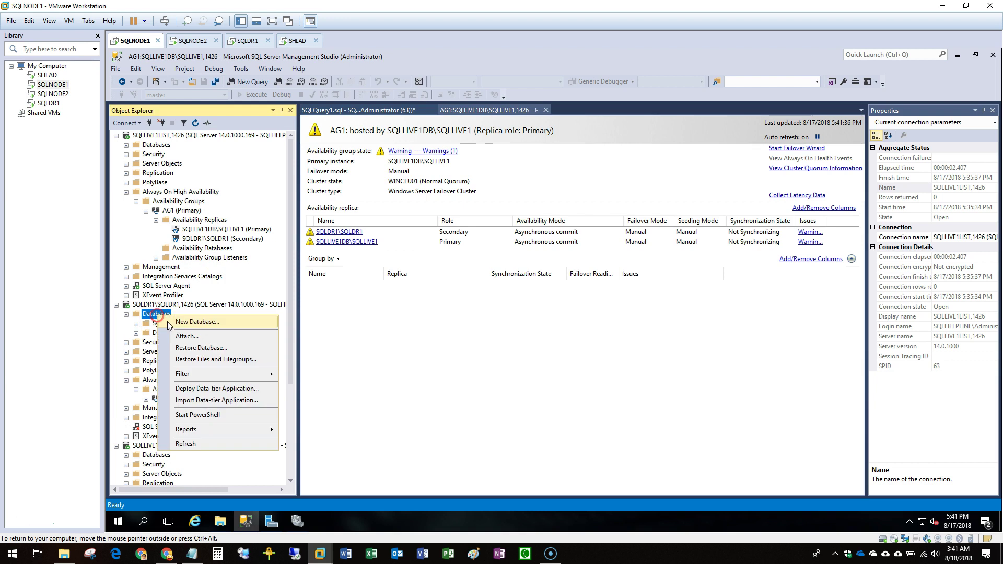
pyautogui.click(200, 346)
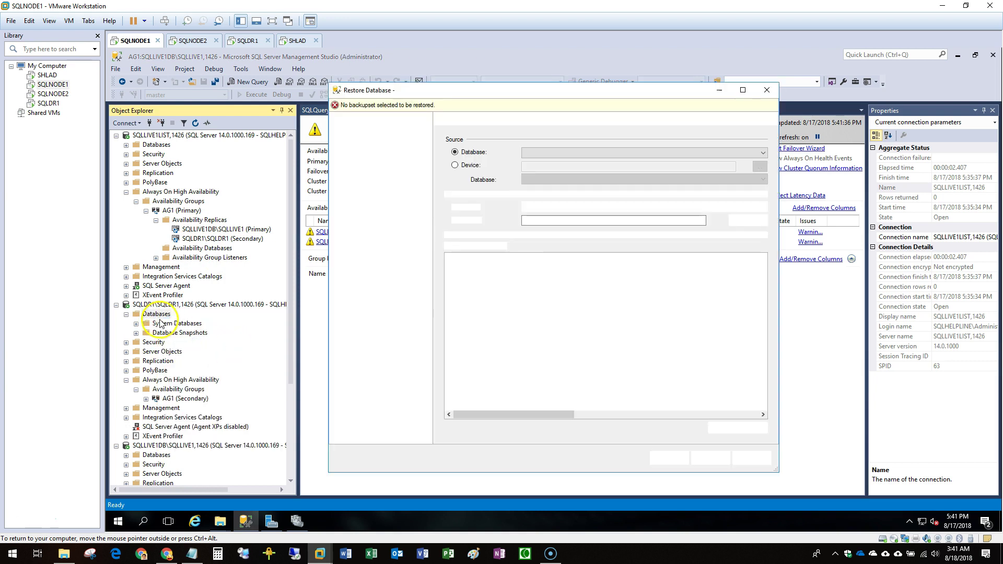
pyautogui.click(467, 167)
pyautogui.click(760, 166)
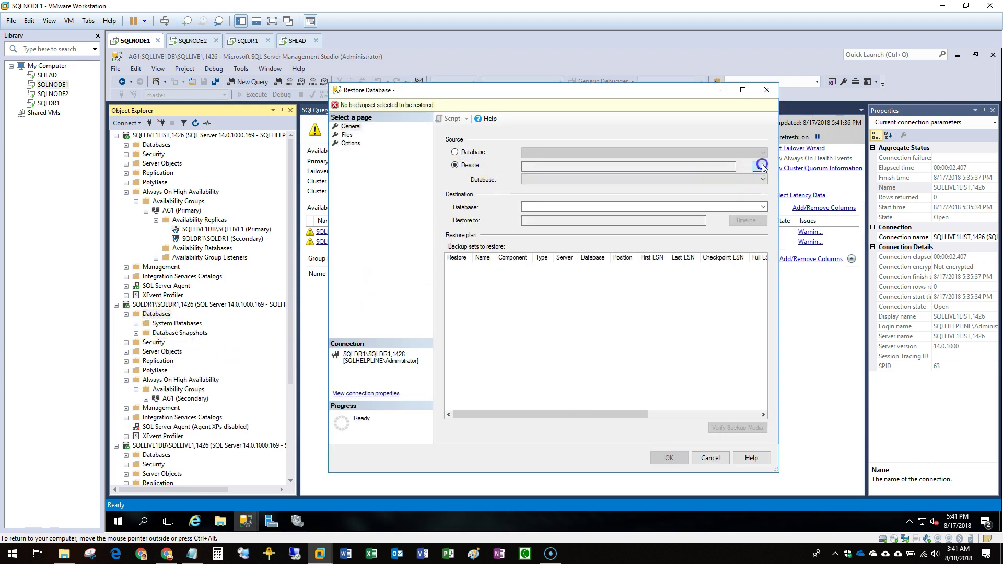
pyautogui.click(644, 252)
pyautogui.doubleClick(552, 197)
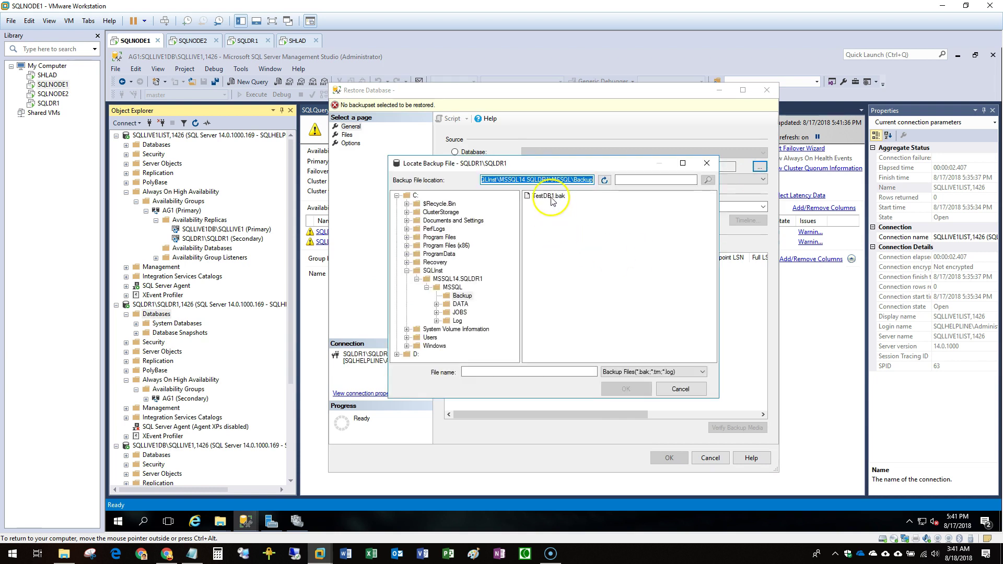
pyautogui.click(569, 356)
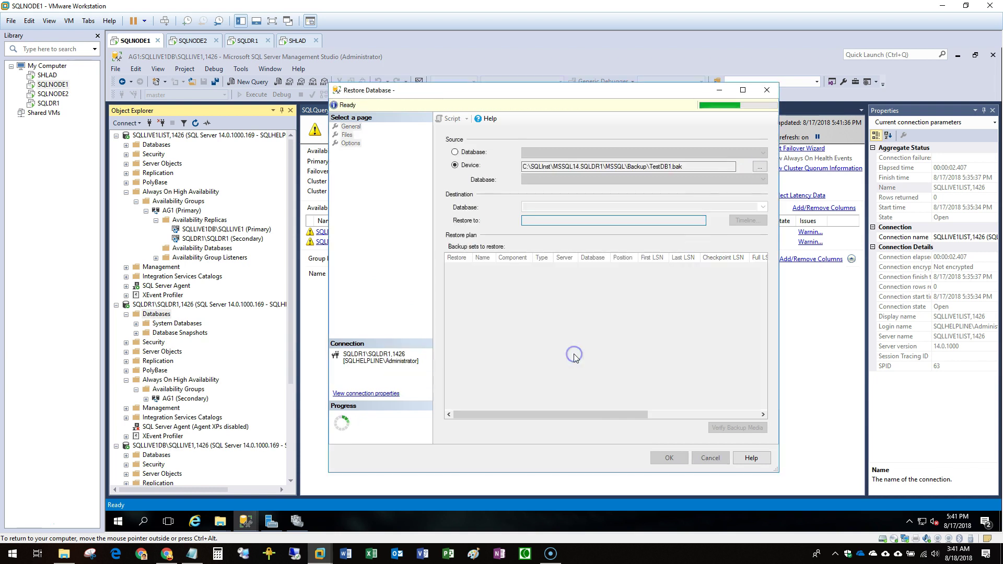
pyautogui.click(520, 269)
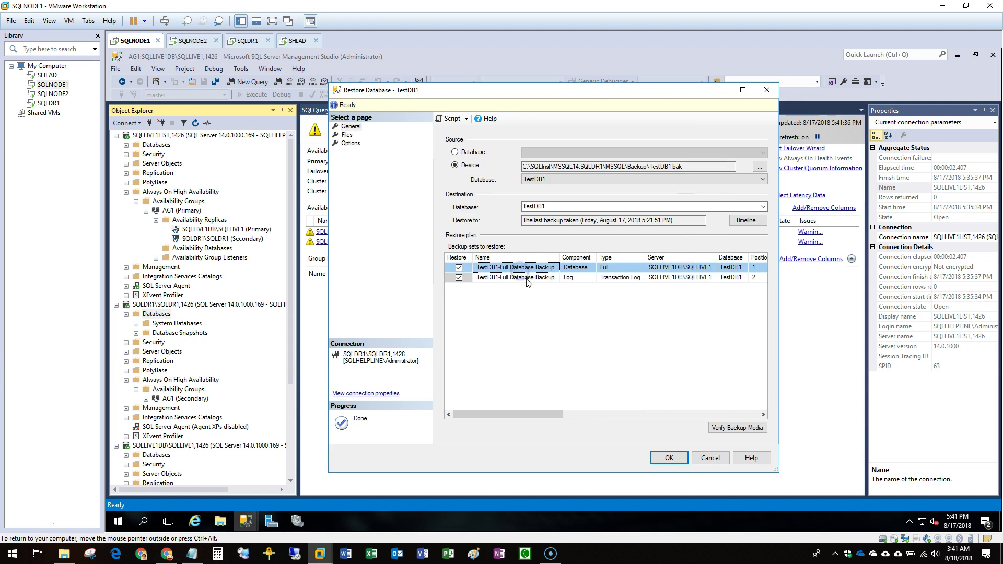
# Relocate all files to the instance folders and restore TestDB1 WITH NORECOVERY.
pyautogui.click(347, 135)
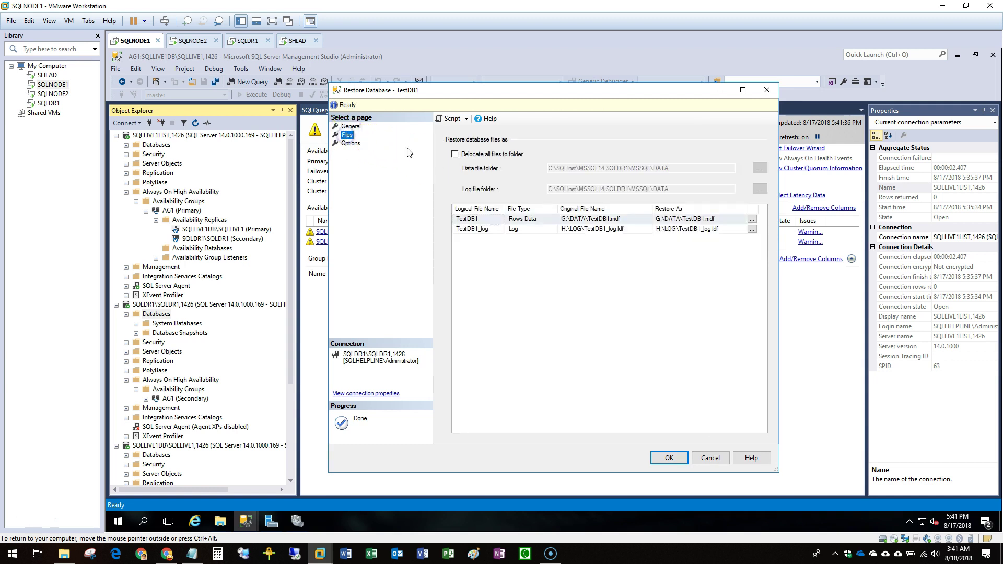
pyautogui.click(469, 154)
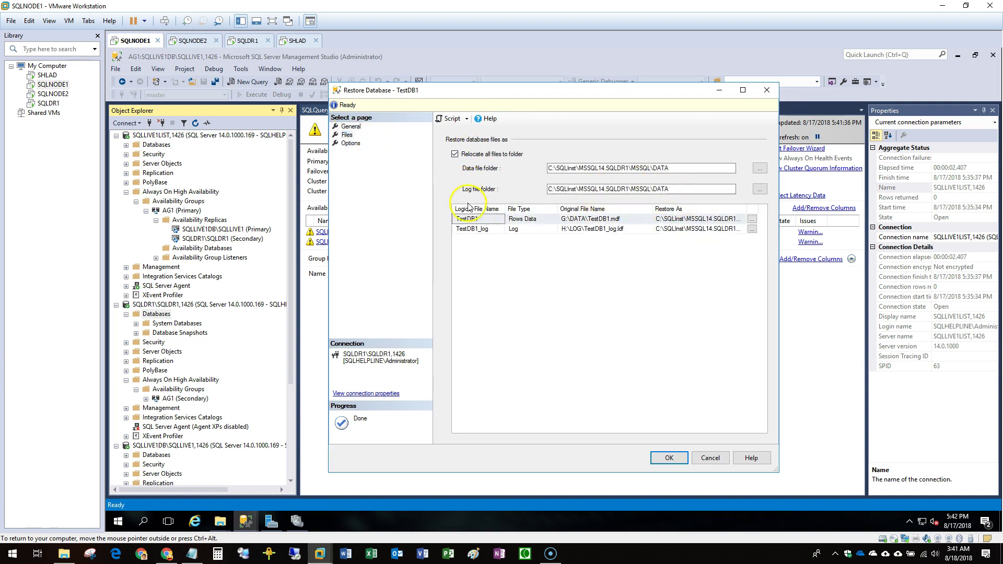
pyautogui.click(349, 145)
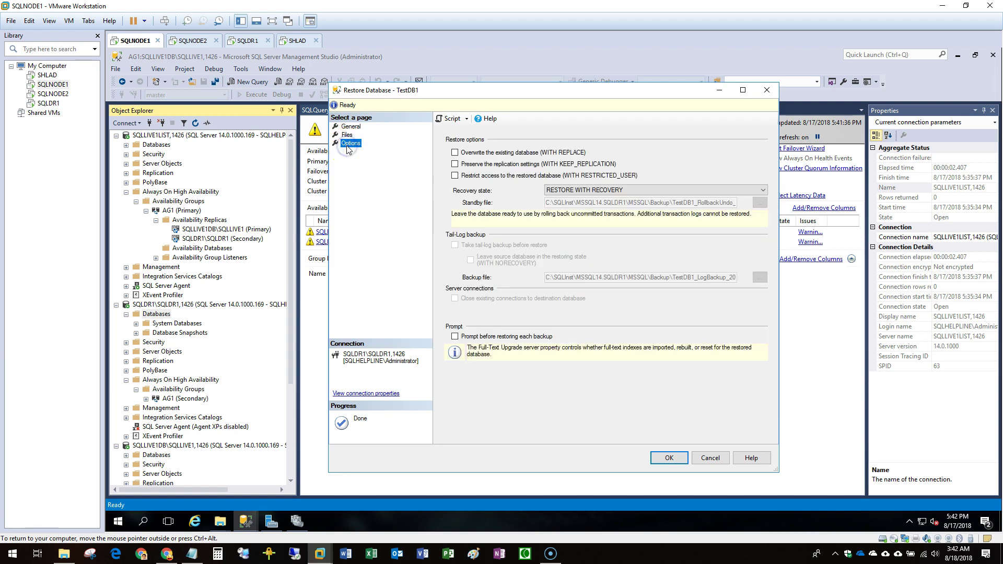
pyautogui.click(577, 191)
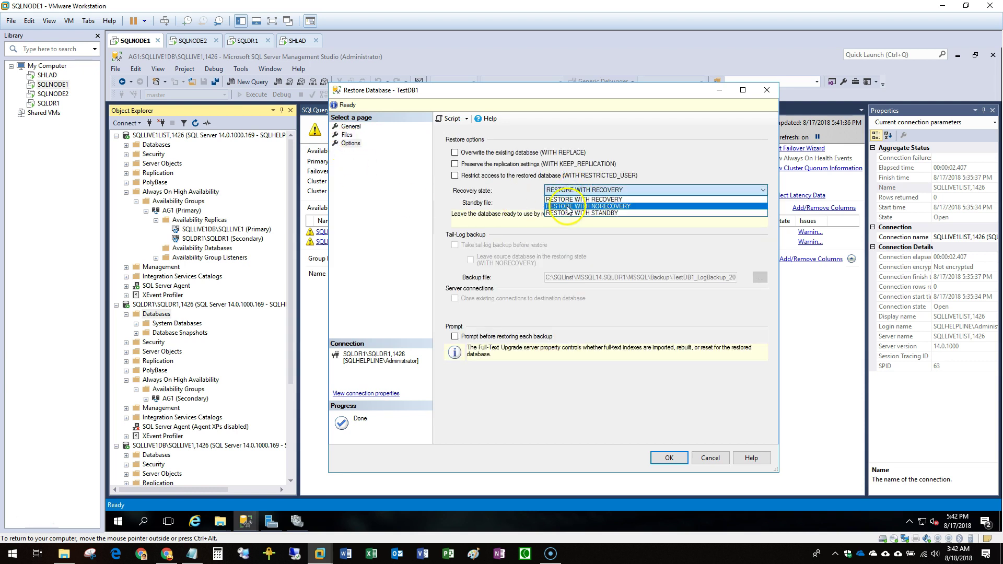
pyautogui.click(569, 206)
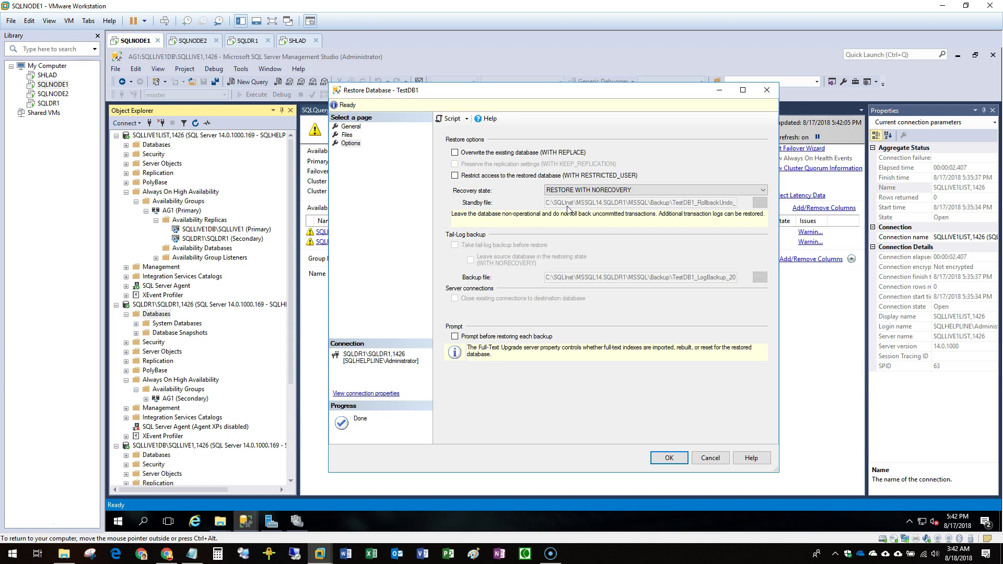
pyautogui.tripleClick(568, 210)
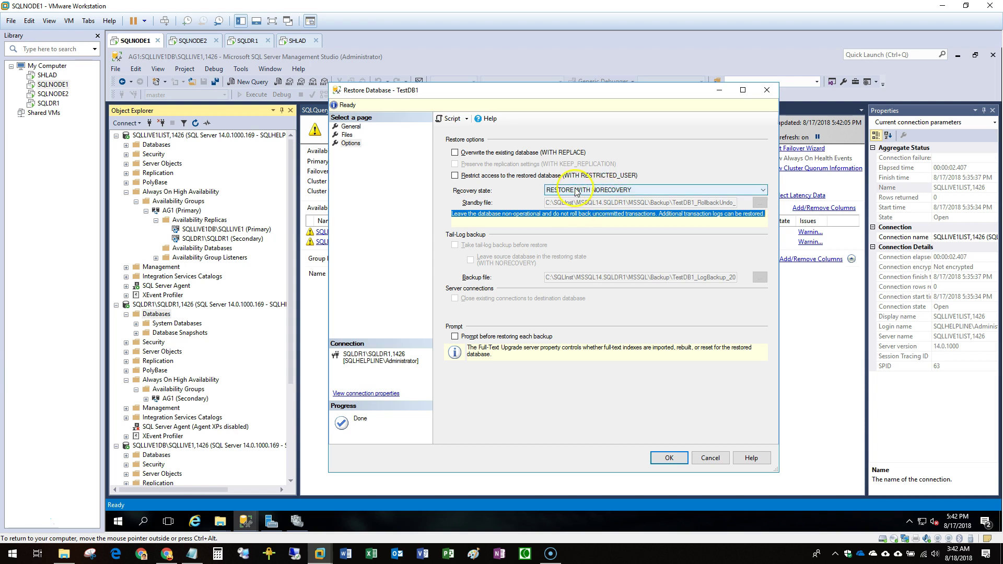
pyautogui.click(670, 458)
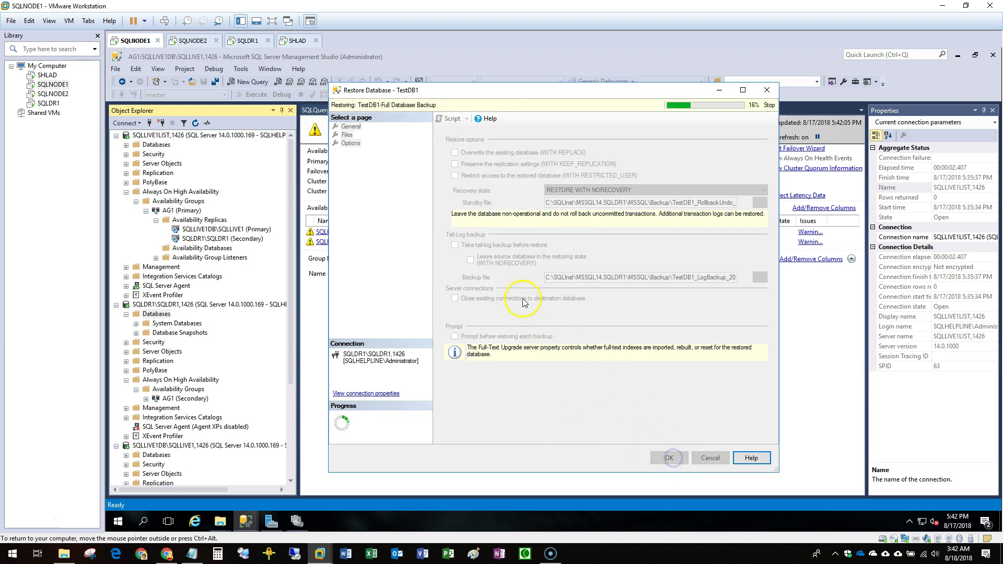
pyautogui.click(600, 320)
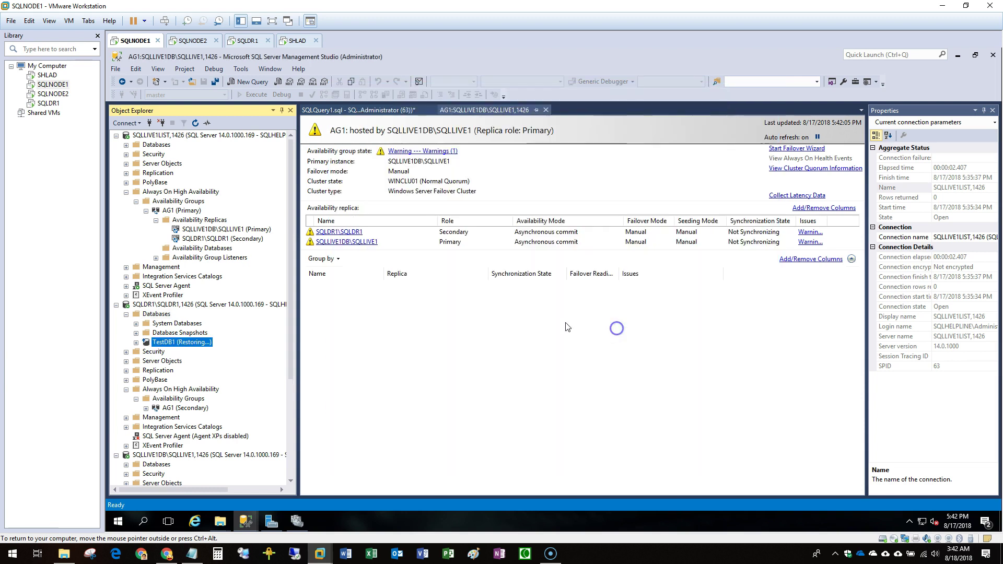
# Refresh SQLDR1's database list to show TestDB1 in Restoring state.
pyautogui.rightClick(157, 314)
pyautogui.click(230, 442)
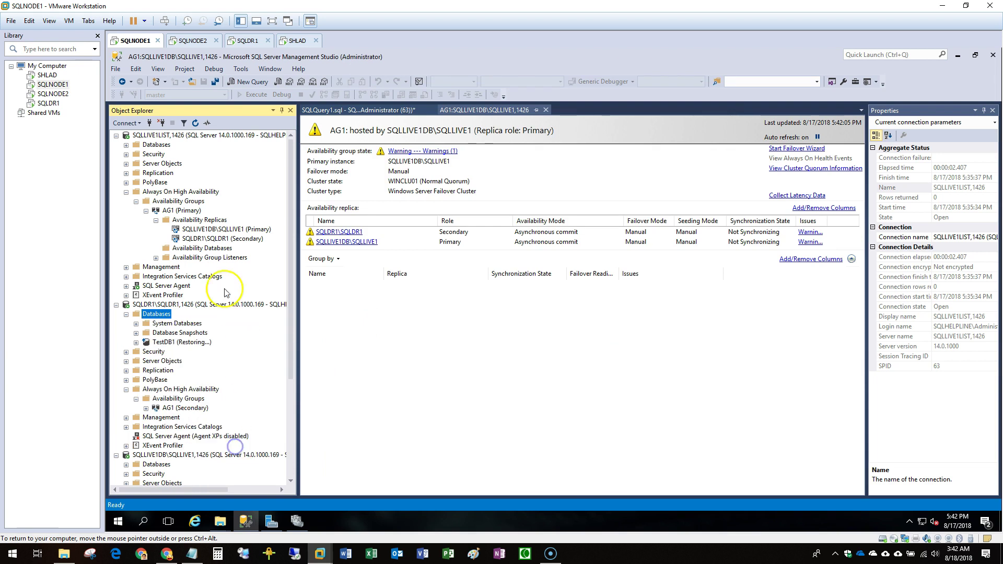
pyautogui.click(225, 249)
# Start adding a database to AG1 and select TestDB1.
pyautogui.rightClick(224, 249)
pyautogui.click(243, 256)
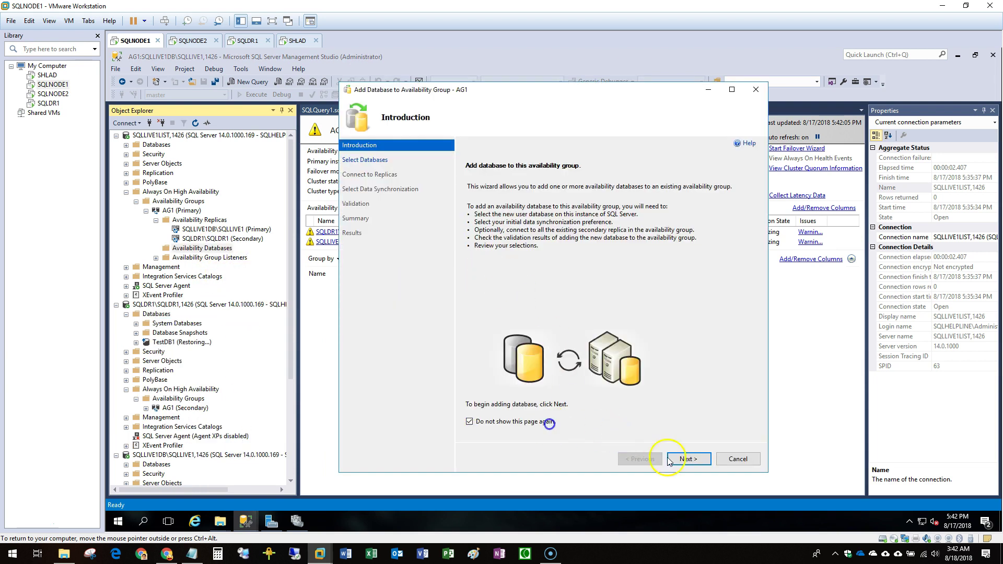
pyautogui.click(688, 459)
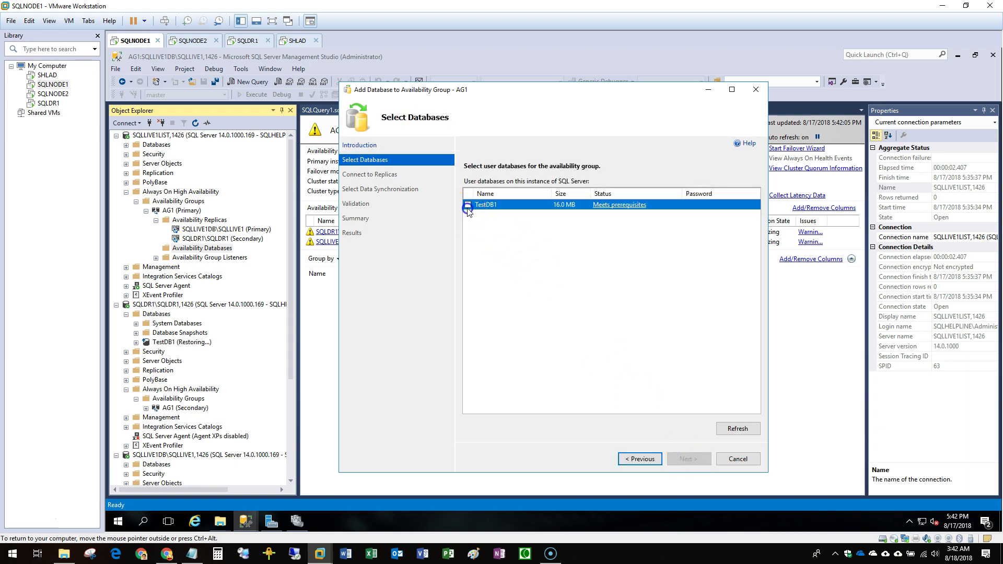
pyautogui.click(634, 205)
pyautogui.click(688, 298)
pyautogui.click(468, 206)
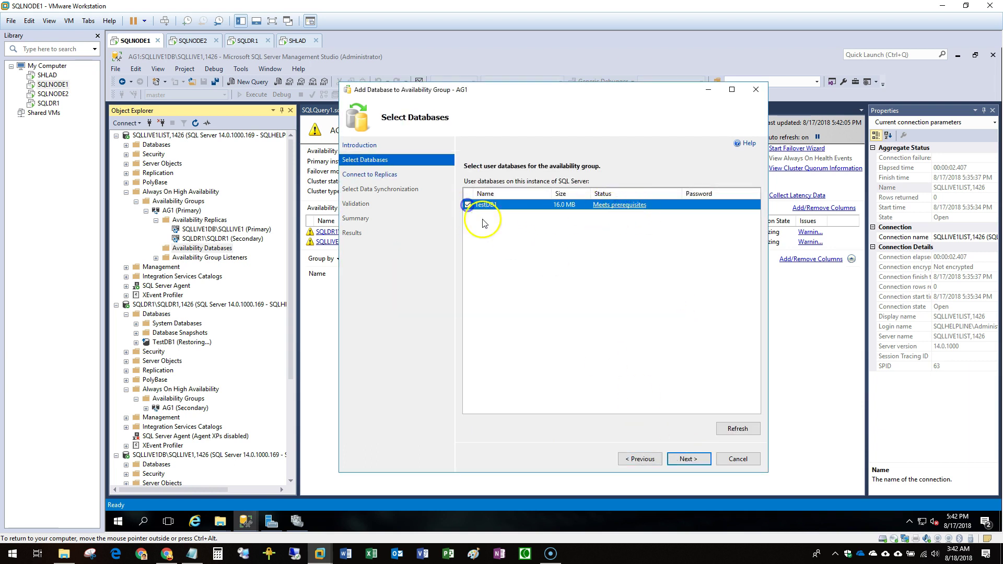
pyautogui.click(691, 459)
# Connect to the SQLDR1 secondary replica, pass validation, and finish the wizard.
pyautogui.click(741, 218)
pyautogui.click(526, 293)
pyautogui.click(697, 460)
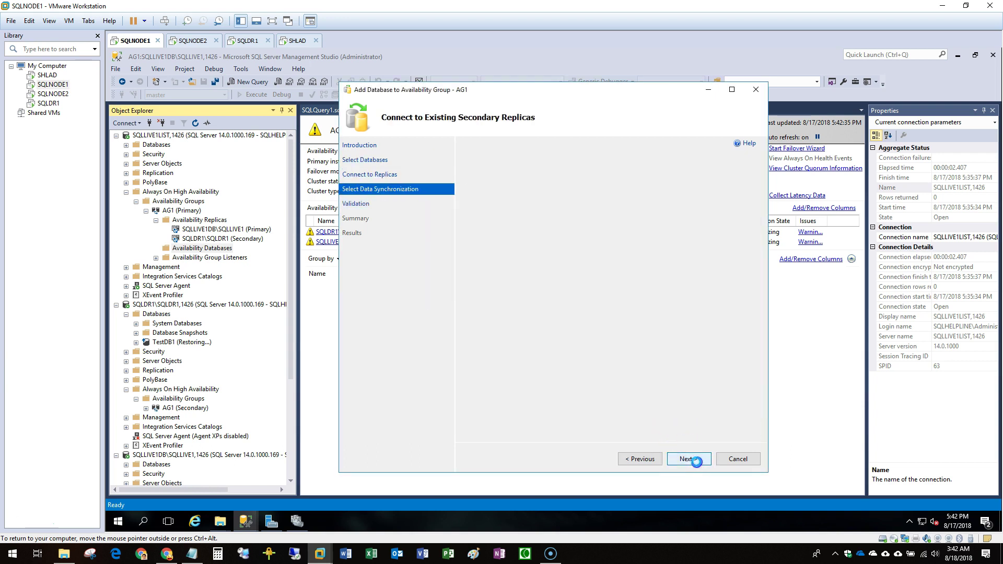
pyautogui.click(687, 459)
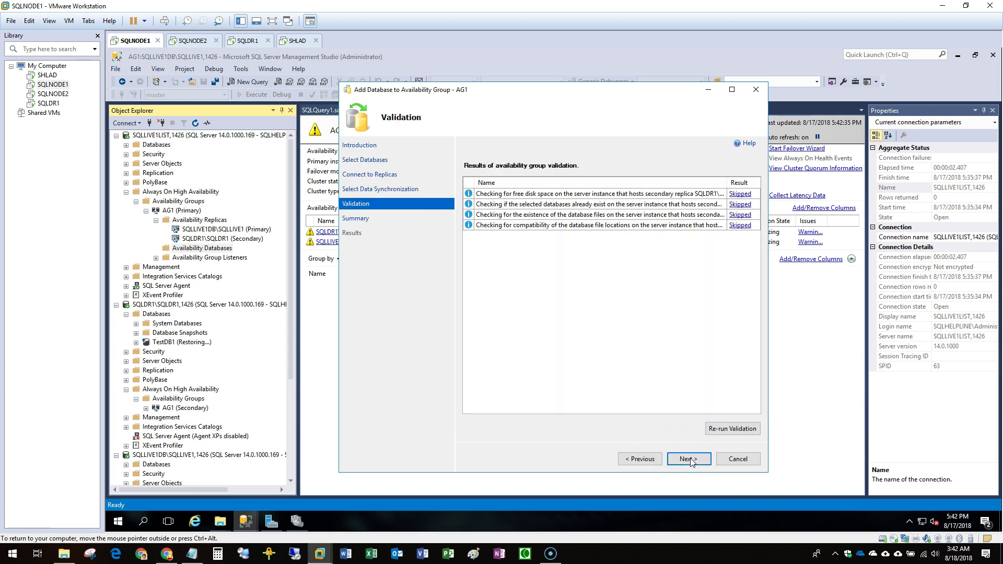
pyautogui.click(688, 459)
pyautogui.click(689, 459)
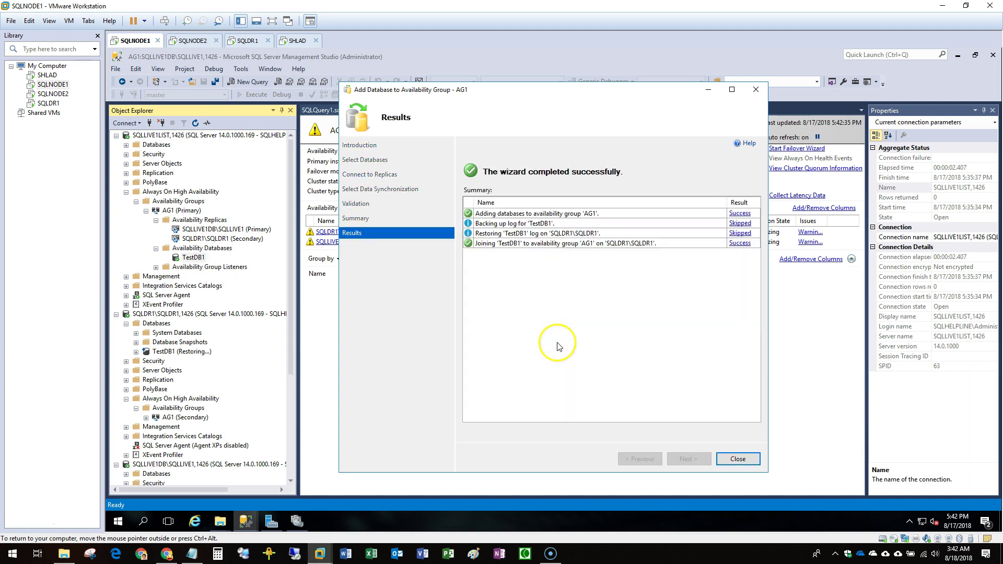
pyautogui.click(738, 459)
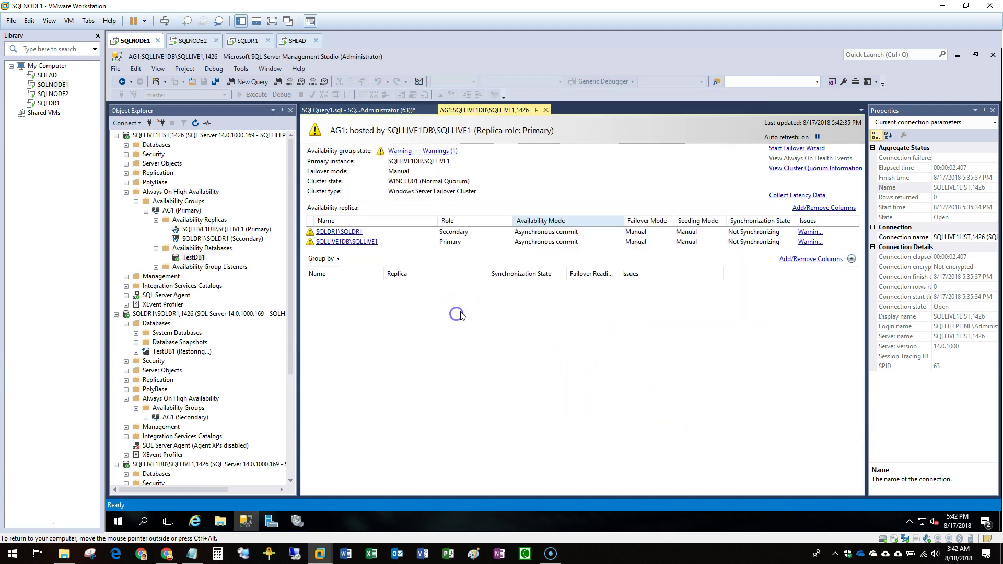
# Widen the AG1 dashboard and refresh SQLDR1's databases to update TestDB1's status.
pyautogui.click(993, 110)
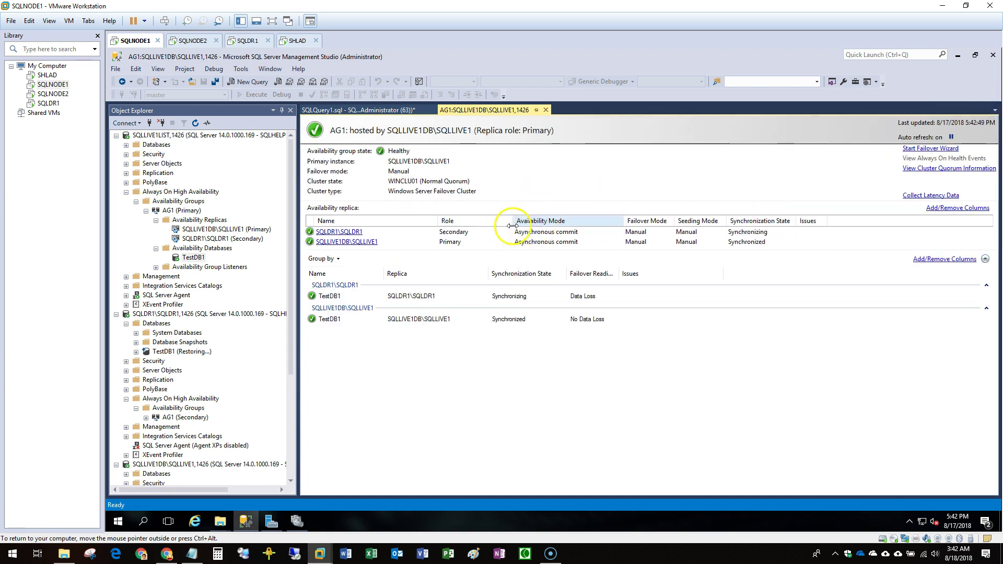
pyautogui.click(193, 211)
pyautogui.click(165, 324)
pyautogui.press('F5')
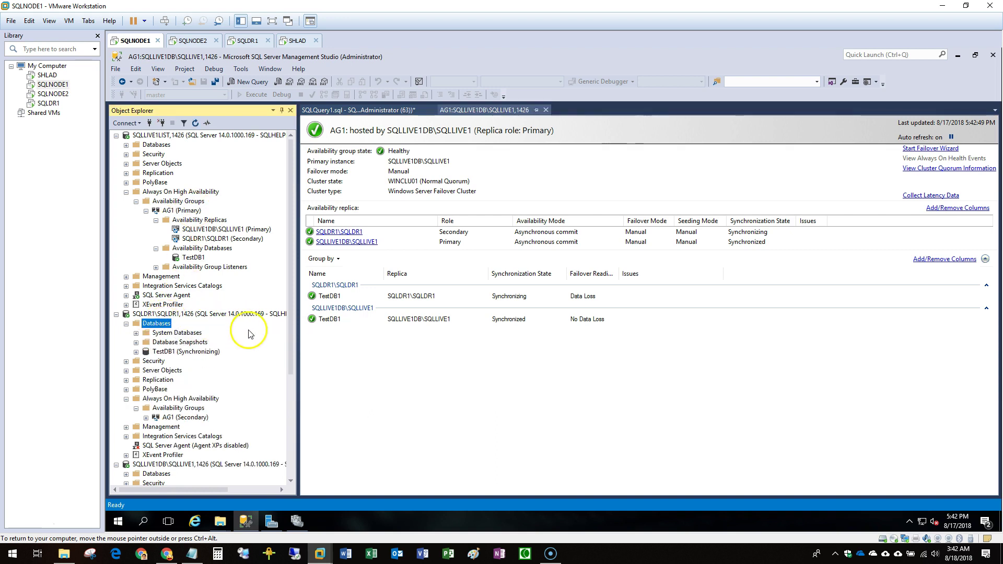
# Expand SQLLIVE1DB's availability groups to inspect AG1's replicas and availability databases.
pyautogui.doubleClick(157, 145)
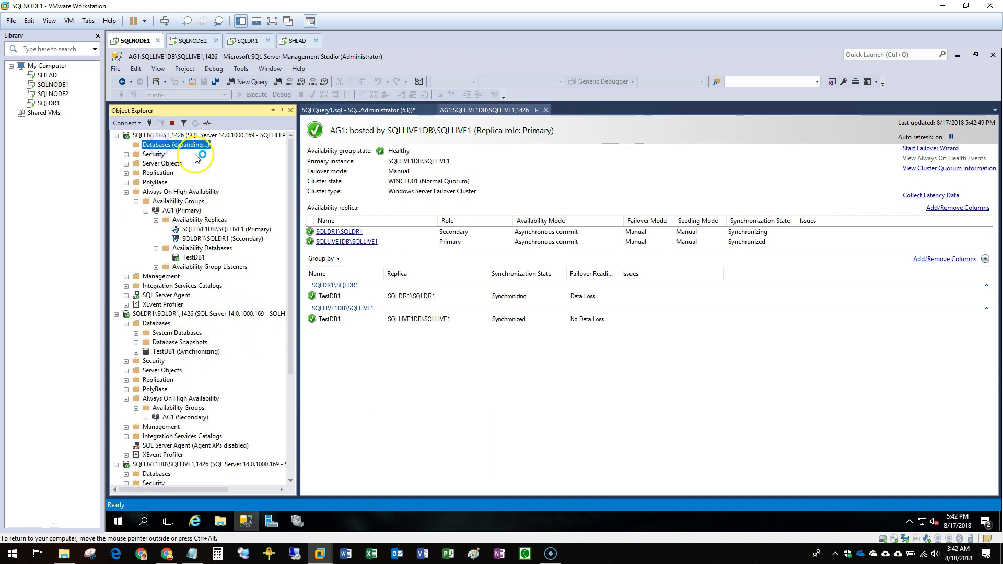
pyautogui.doubleClick(180, 136)
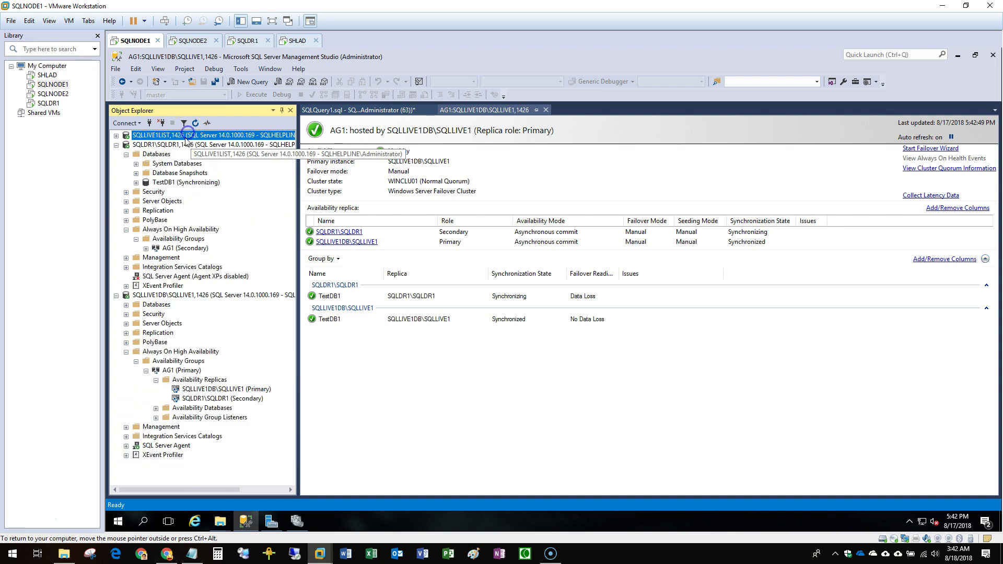
pyautogui.click(167, 145)
pyautogui.doubleClick(167, 146)
pyautogui.click(157, 155)
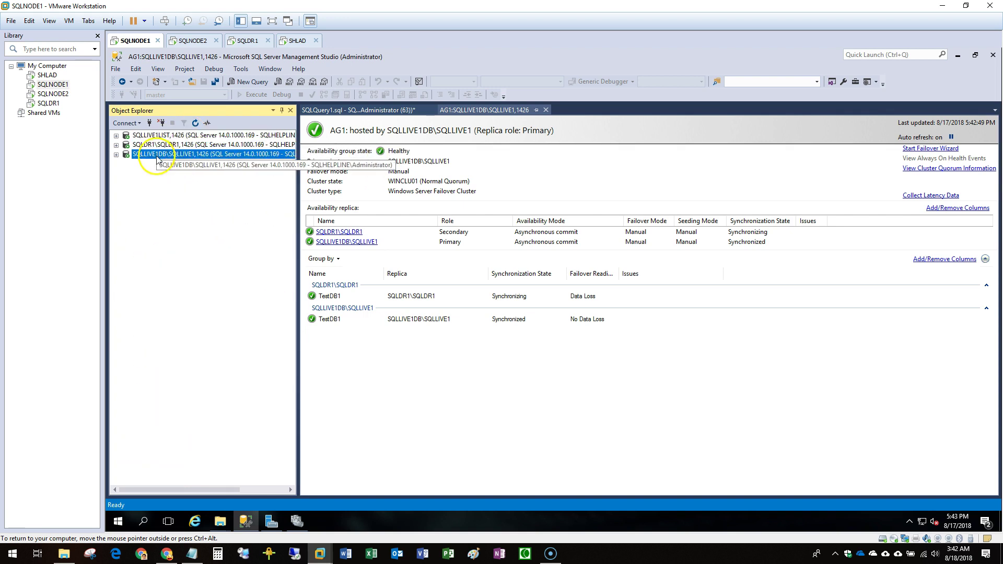
pyautogui.doubleClick(156, 163)
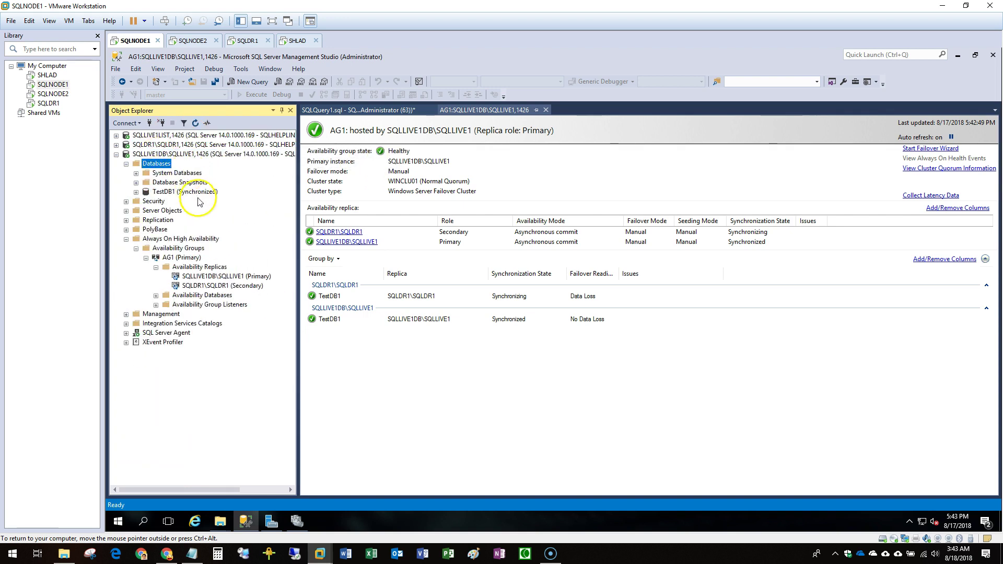
pyautogui.doubleClick(193, 267)
pyautogui.doubleClick(182, 249)
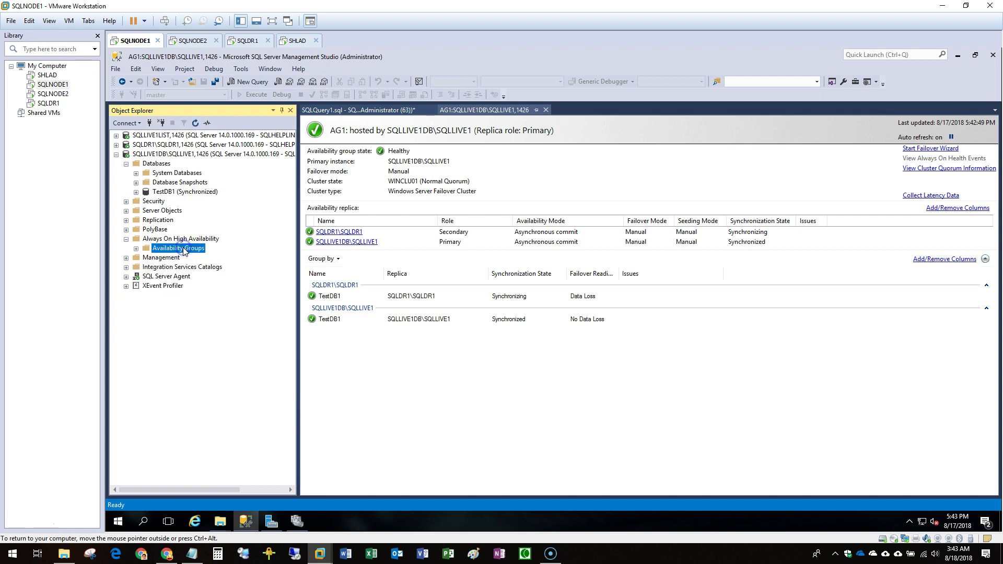
pyautogui.doubleClick(183, 249)
pyautogui.doubleClick(181, 258)
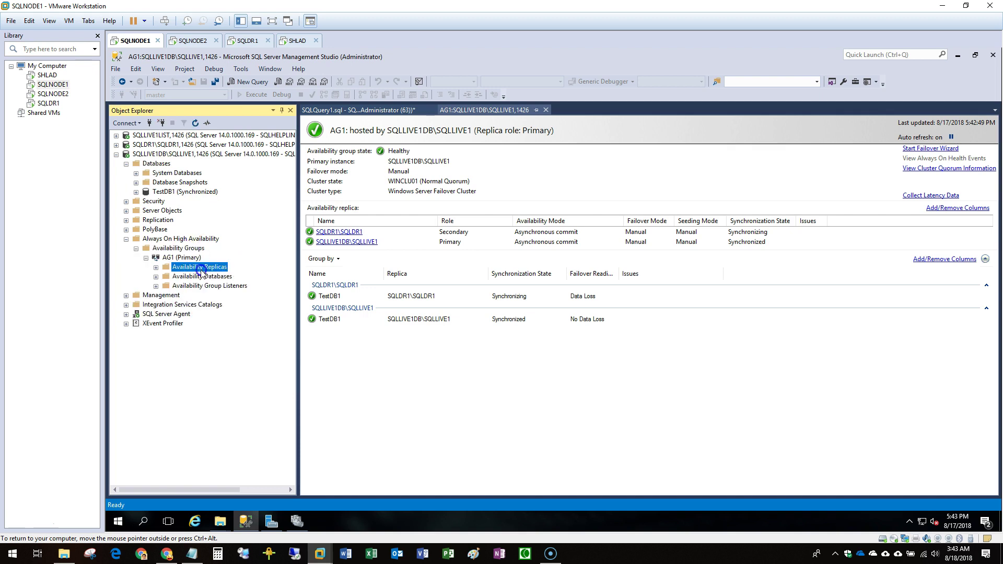
pyautogui.doubleClick(199, 267)
pyautogui.doubleClick(204, 296)
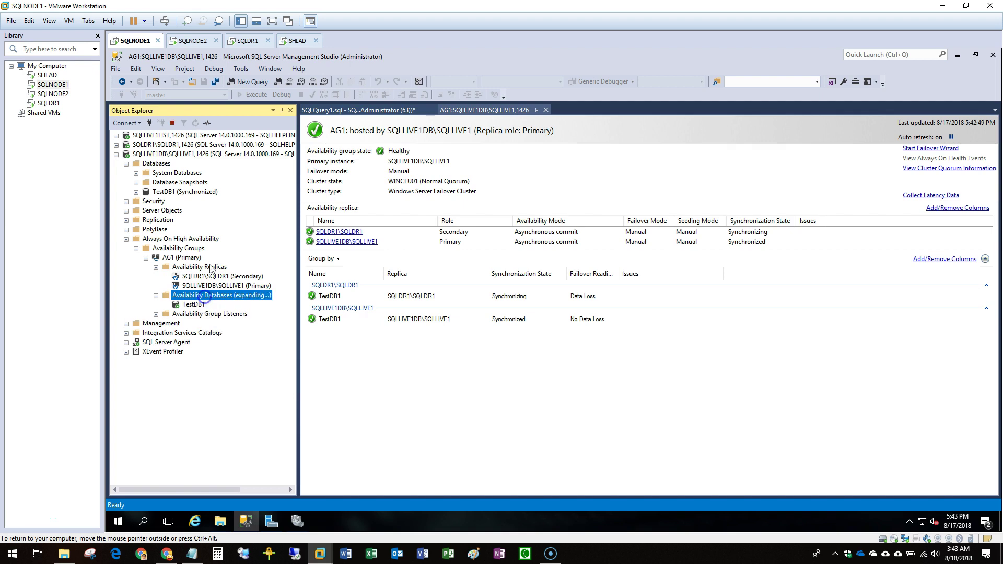
# Check AG1's secondary role and TestDB1's database status on SQLDR1.
pyautogui.doubleClick(178, 145)
pyautogui.doubleClick(146, 155)
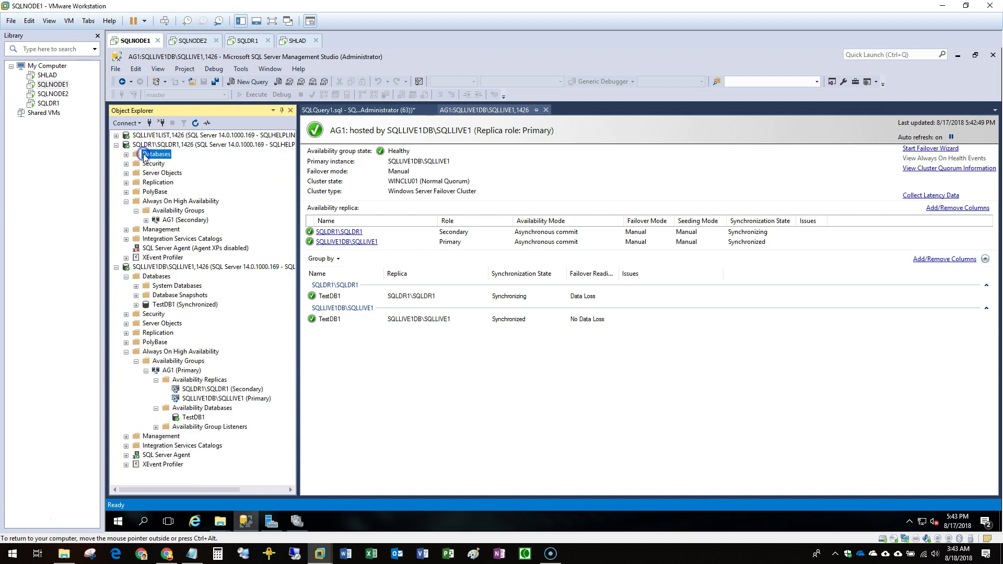
pyautogui.doubleClick(189, 221)
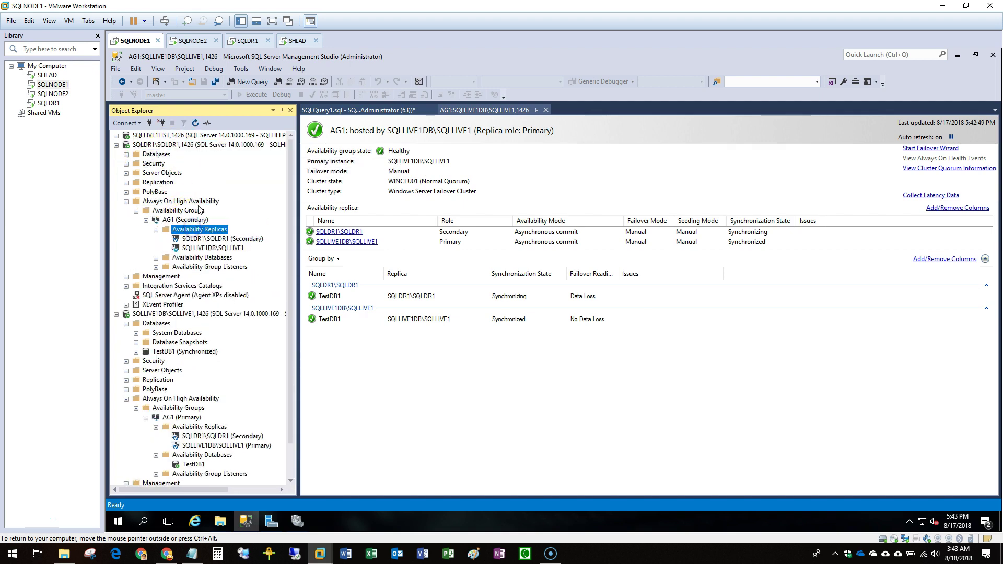
pyautogui.doubleClick(175, 136)
pyautogui.doubleClick(165, 146)
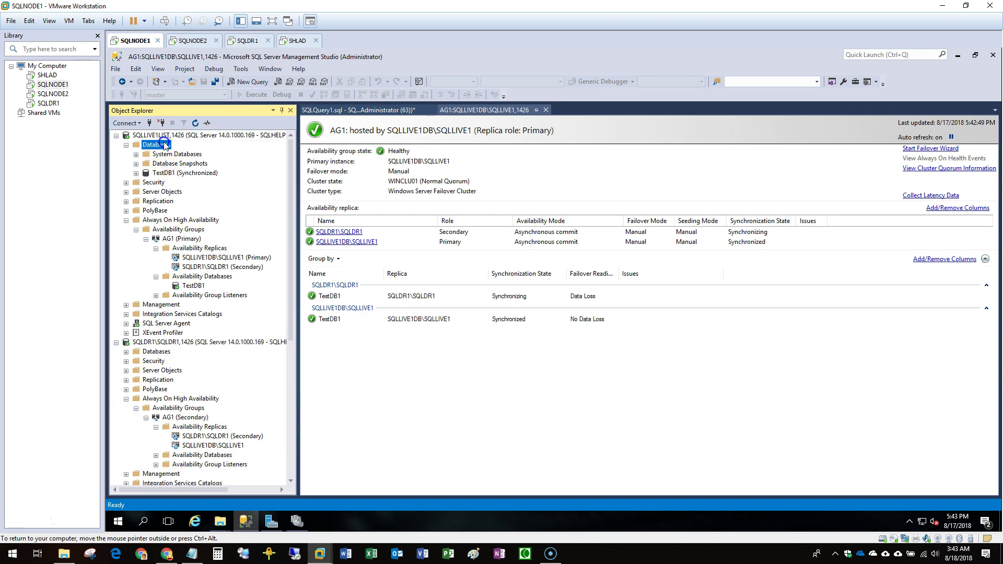
pyautogui.doubleClick(183, 239)
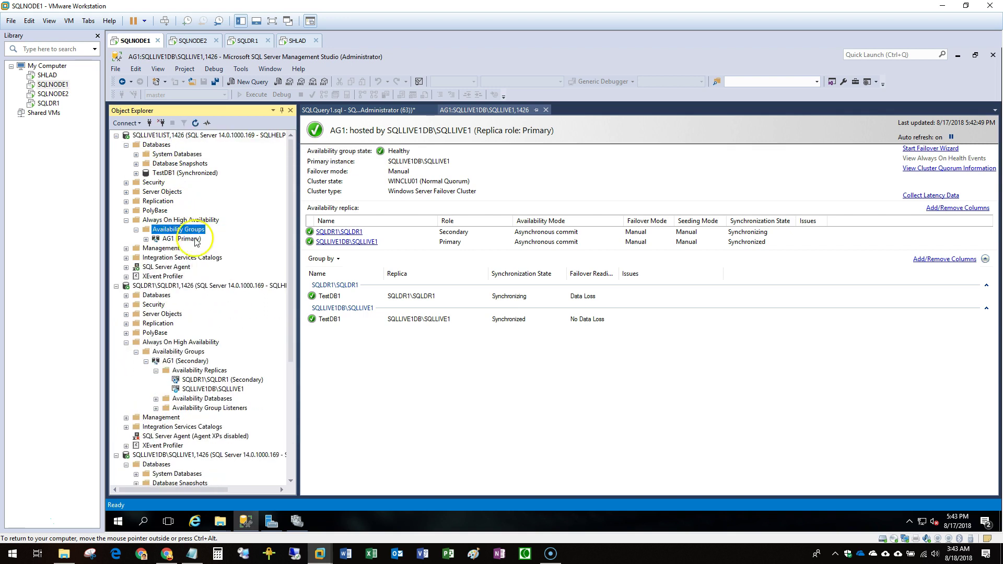
pyautogui.doubleClick(184, 239)
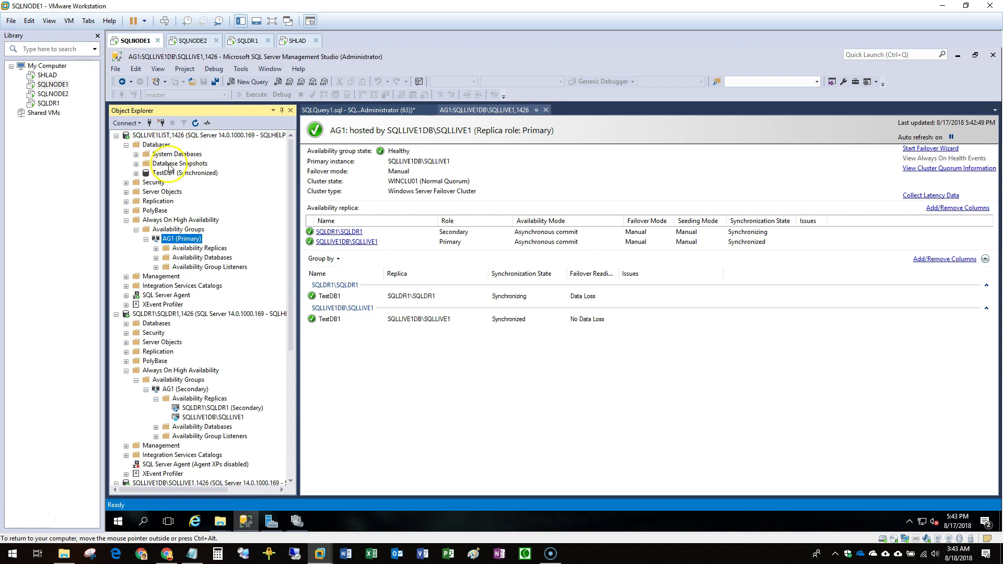
pyautogui.doubleClick(169, 135)
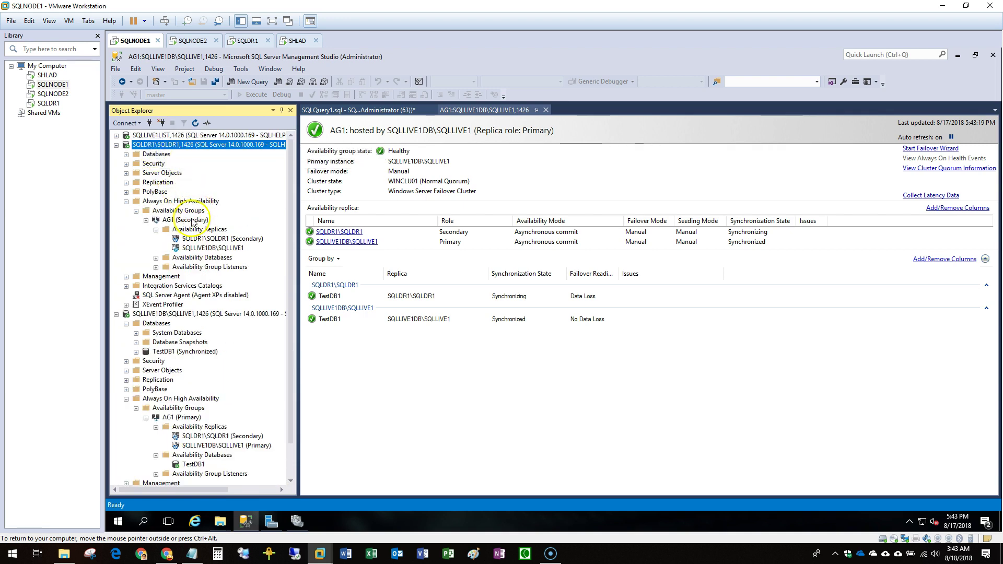
pyautogui.click(185, 220)
pyautogui.doubleClick(157, 154)
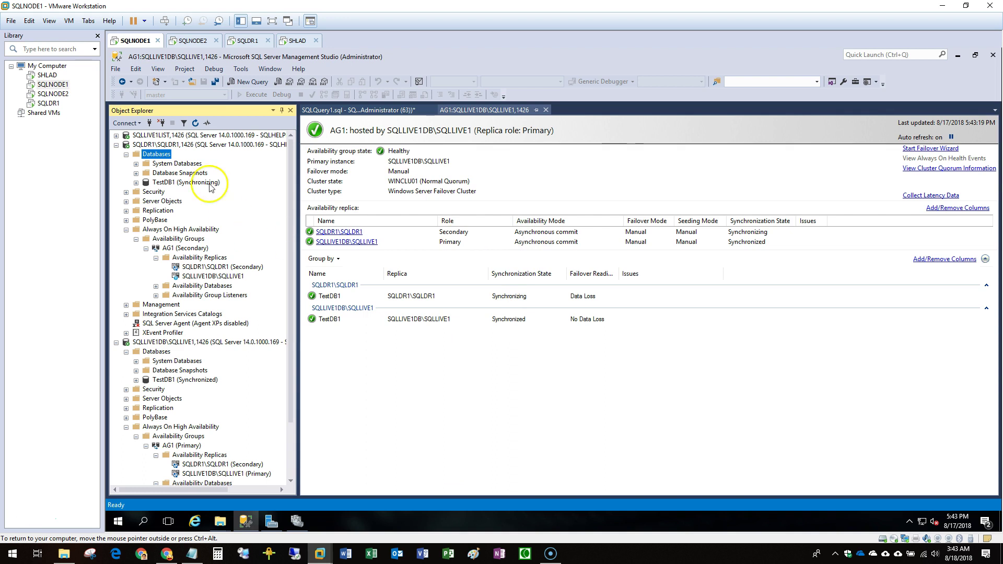
pyautogui.doubleClick(162, 157)
pyautogui.doubleClick(170, 202)
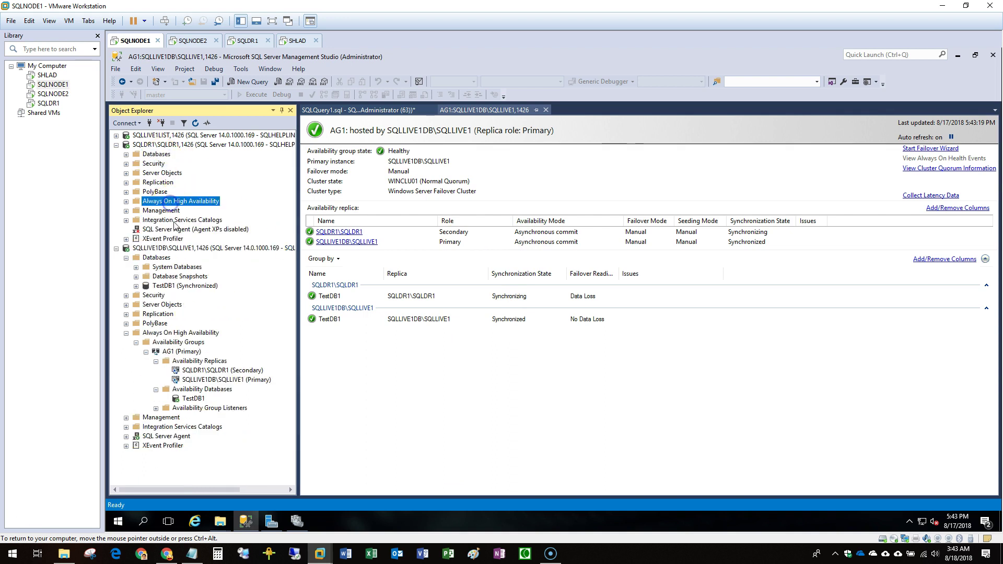
# Select AG1 (Primary) on SQLLIVE1DB and launch its Start Failover Wizard.
pyautogui.click(225, 370)
pyautogui.click(180, 351)
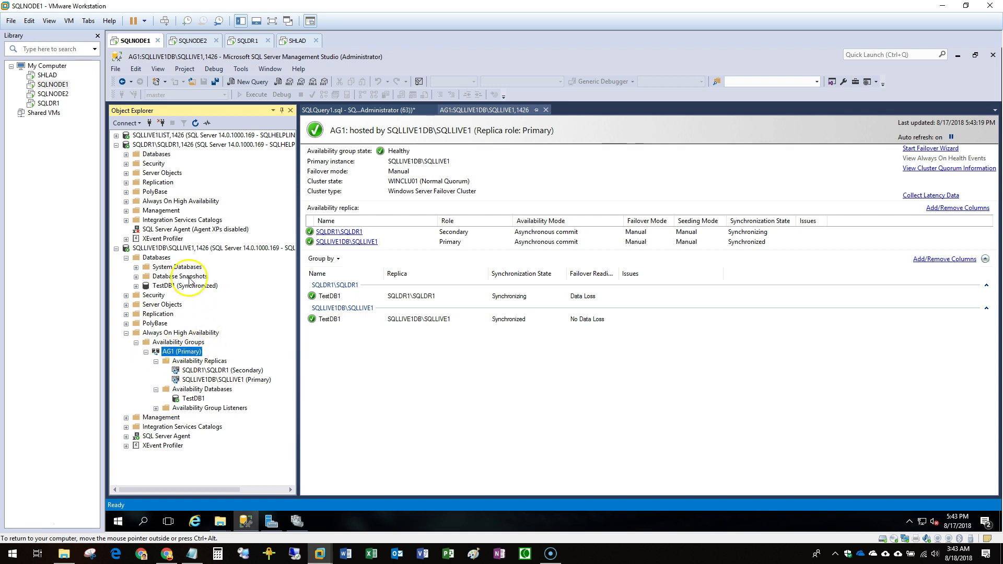
pyautogui.click(154, 258)
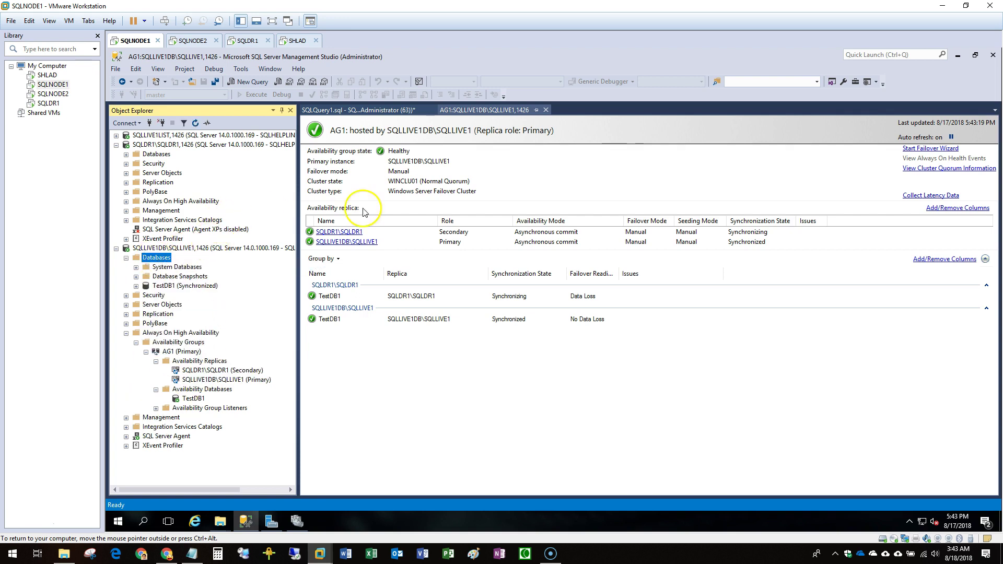
pyautogui.click(931, 148)
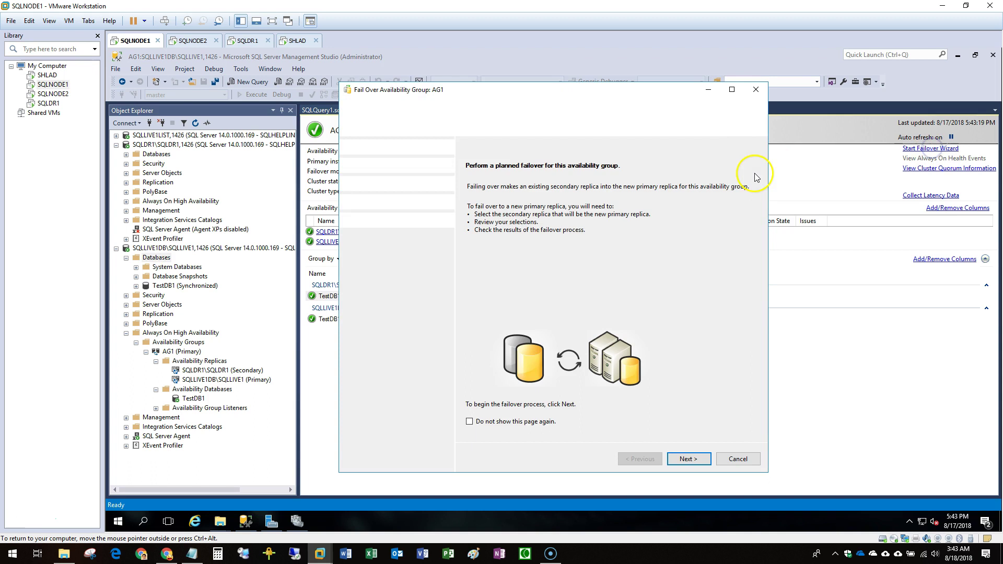
# Review SQLDR1's 'Data loss, Warnings' message, then cancel the AG1 failover wizard.
pyautogui.click(692, 458)
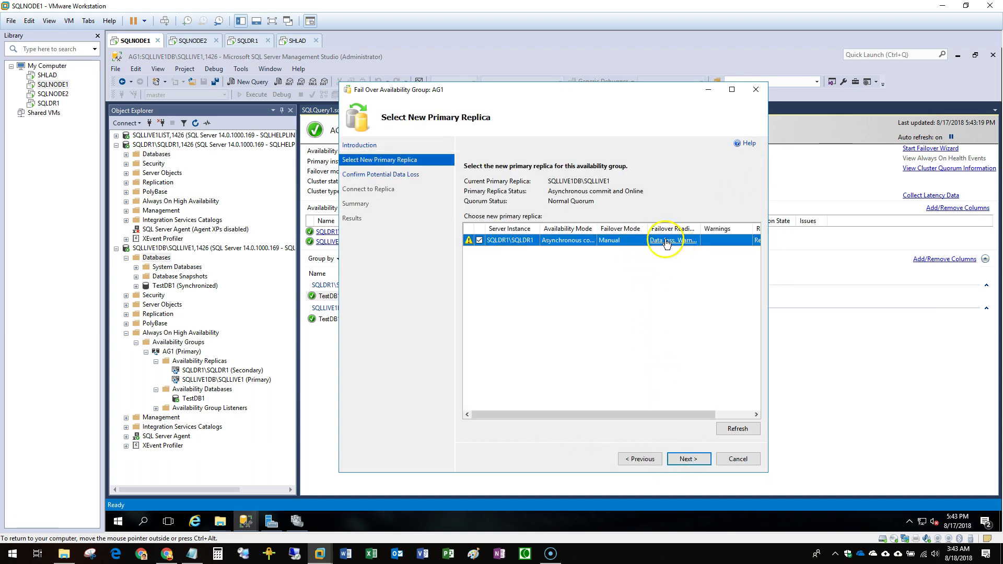
pyautogui.click(666, 241)
pyautogui.click(679, 302)
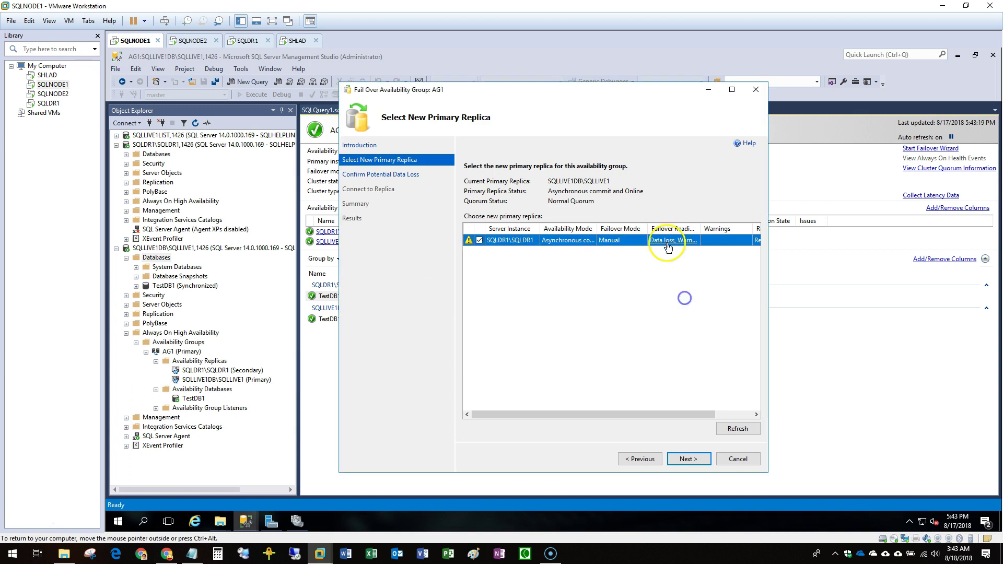
pyautogui.click(753, 460)
pyautogui.click(598, 323)
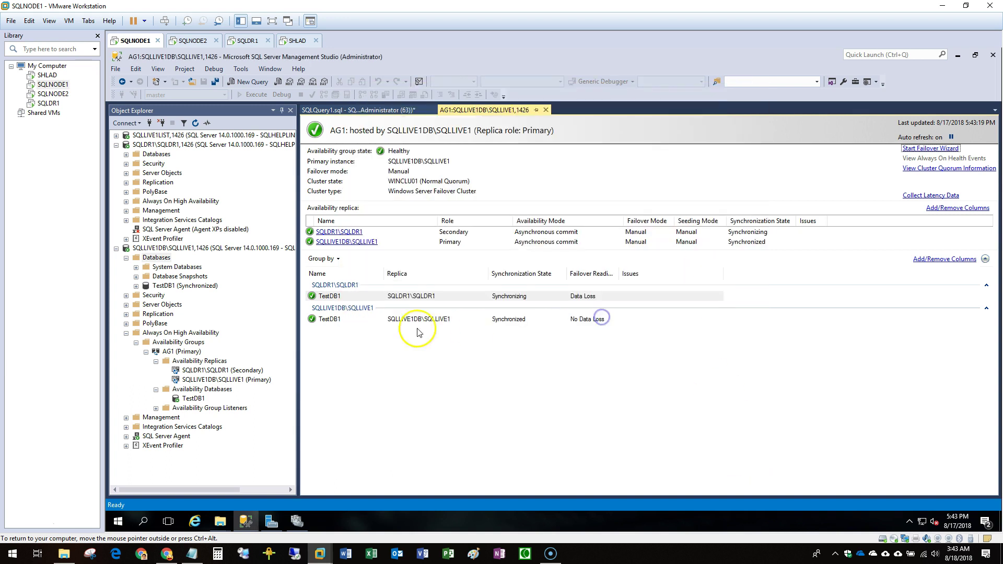
# Set the SQLDR1 replica's availability mode to Synchronous commit in AG1's properties.
pyautogui.doubleClick(172, 144)
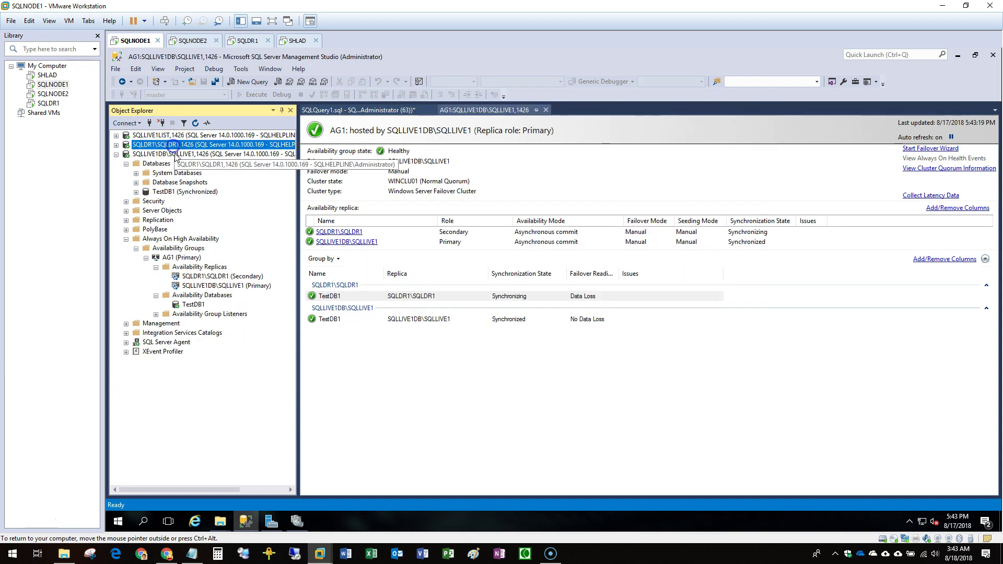
pyautogui.click(205, 267)
pyautogui.rightClick(203, 262)
pyautogui.click(226, 385)
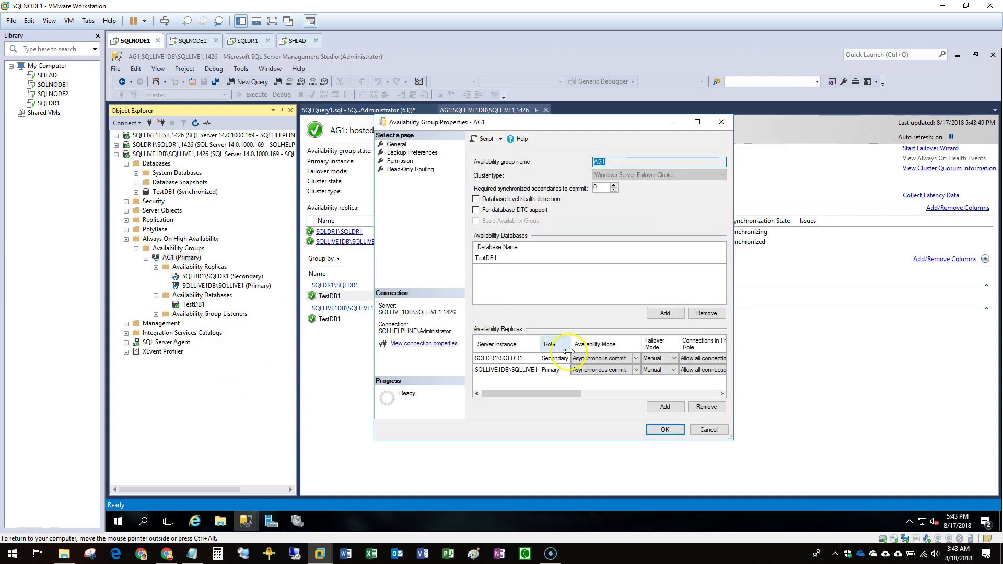
pyautogui.click(598, 370)
pyautogui.click(592, 358)
pyautogui.click(593, 372)
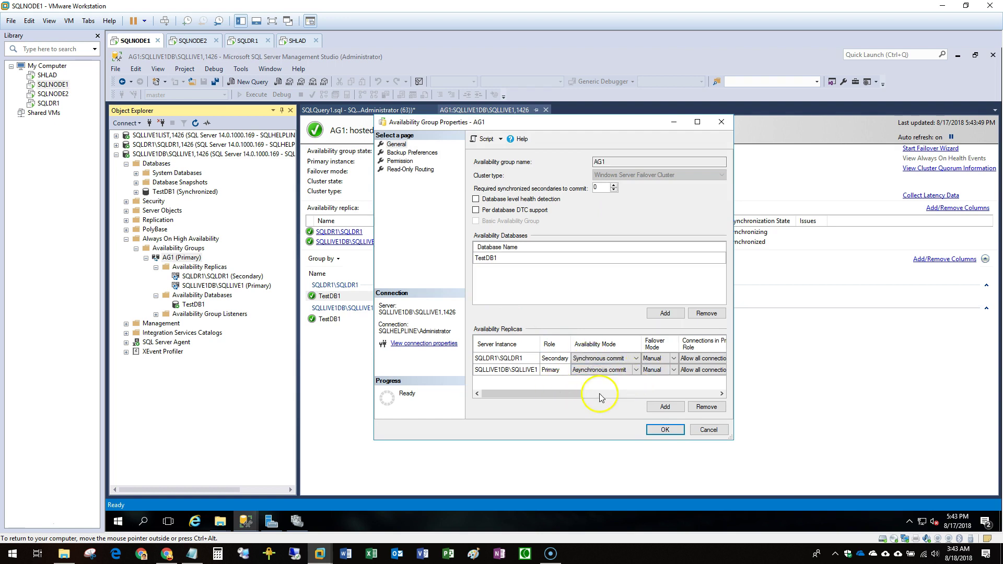
pyautogui.click(682, 430)
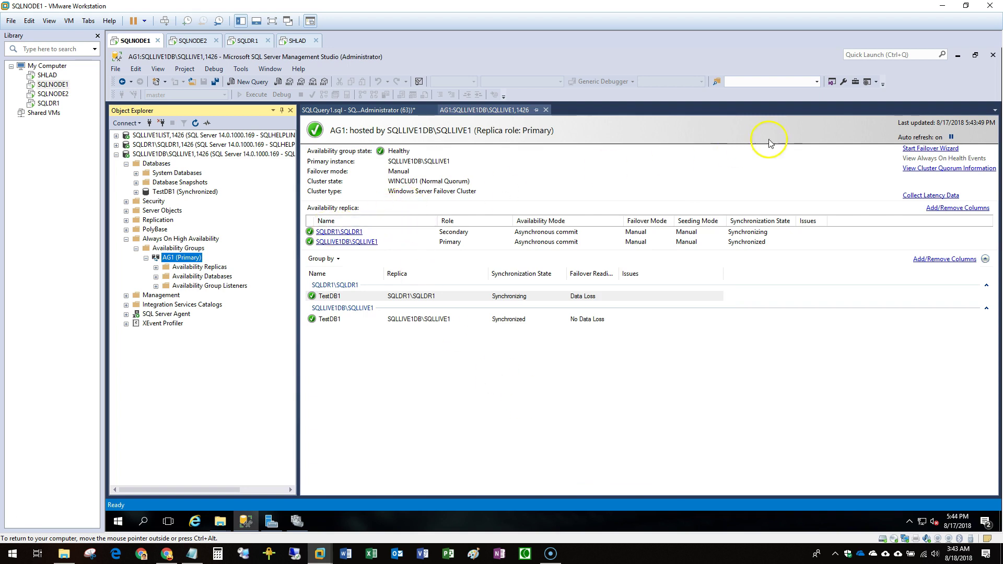
# Reopen the AG1 failover wizard to recheck, then cancel it.
pyautogui.click(928, 149)
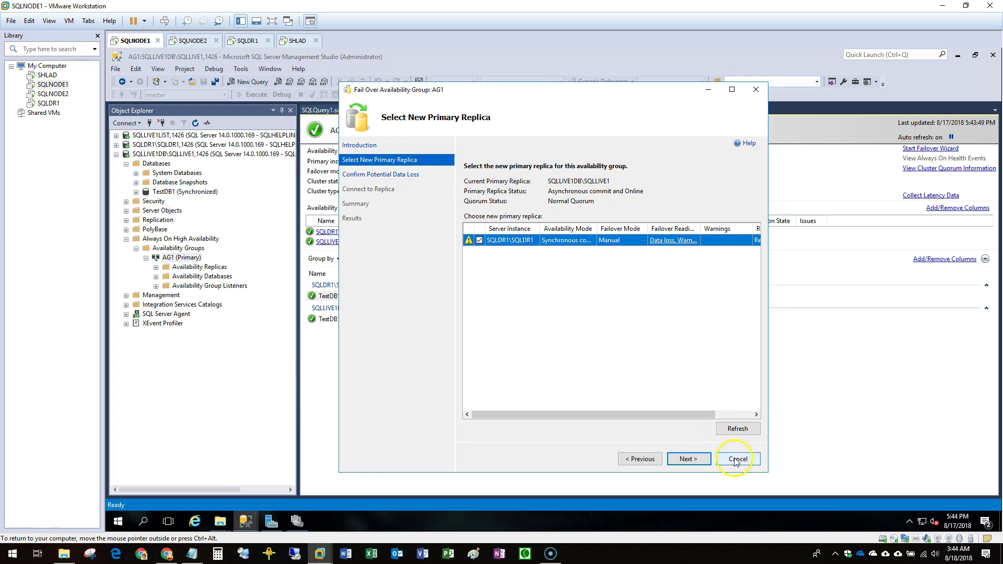
pyautogui.click(735, 459)
pyautogui.click(596, 323)
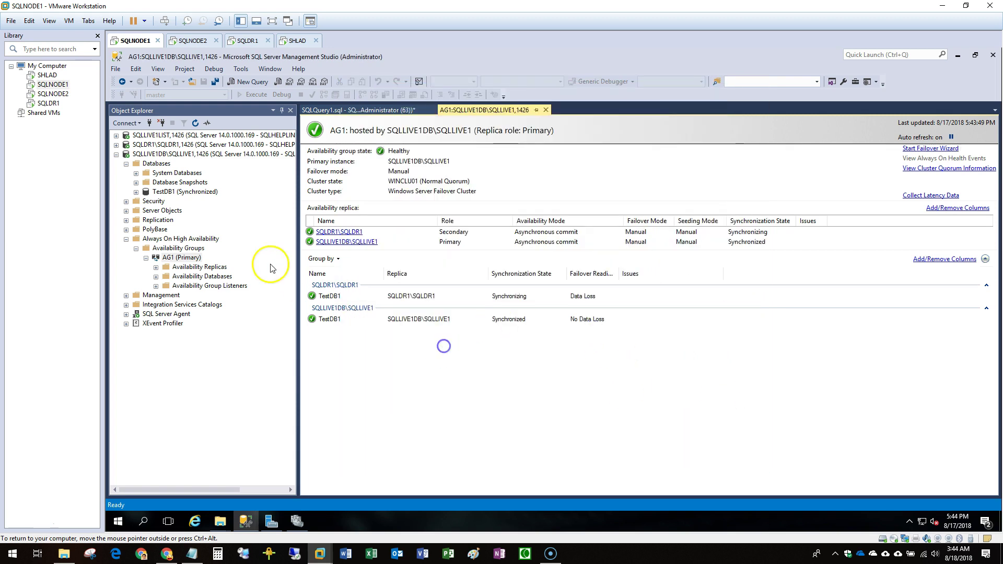
# Set the SQLLIVE1DB replica's availability mode to Synchronous commit as well.
pyautogui.click(184, 258)
pyautogui.rightClick(186, 259)
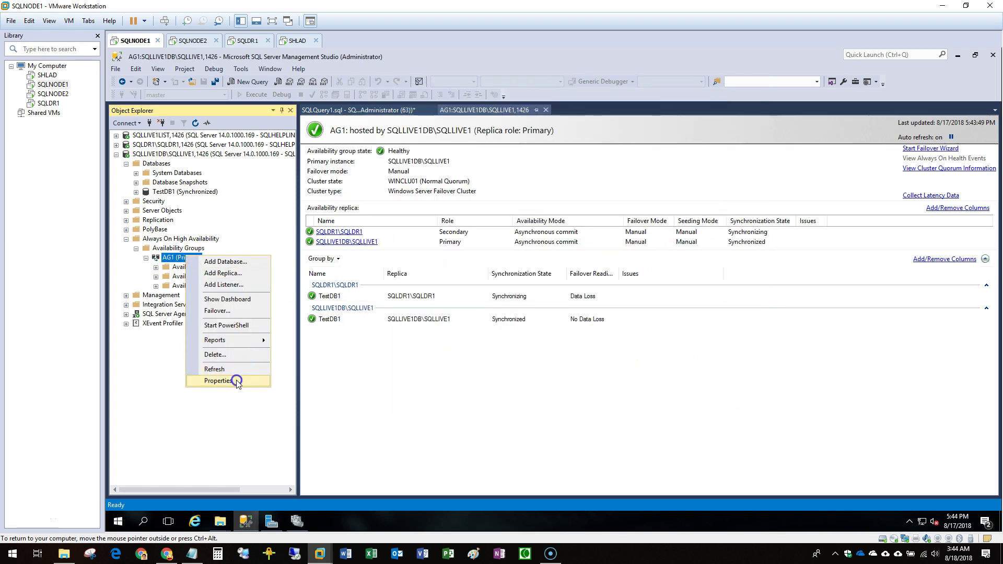
pyautogui.click(236, 380)
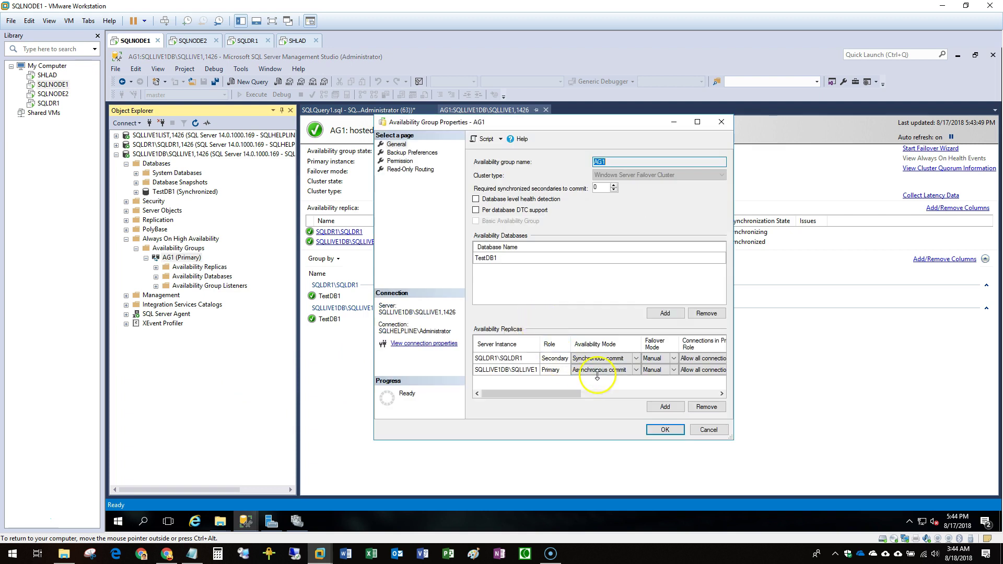
pyautogui.click(600, 372)
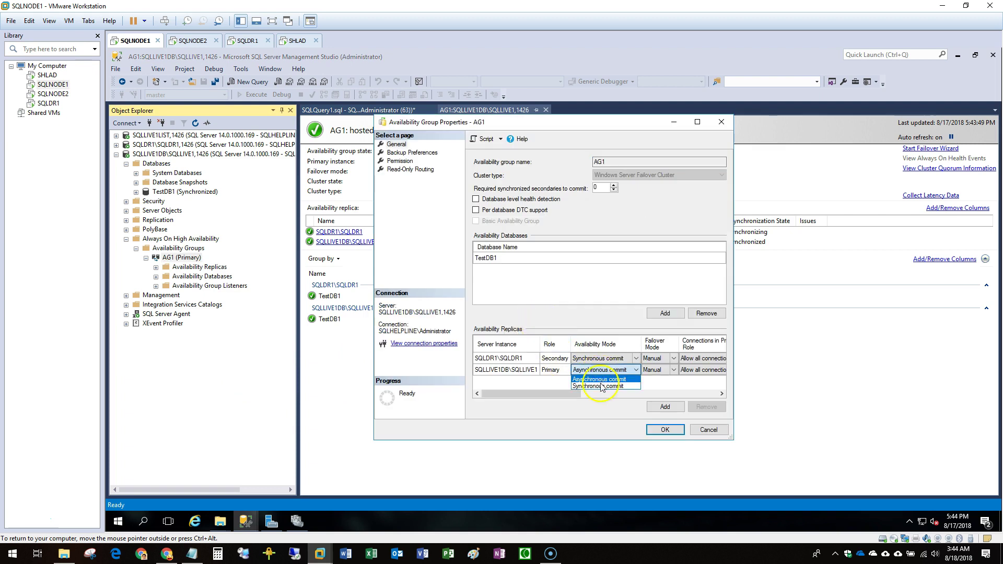
pyautogui.click(602, 387)
pyautogui.click(665, 428)
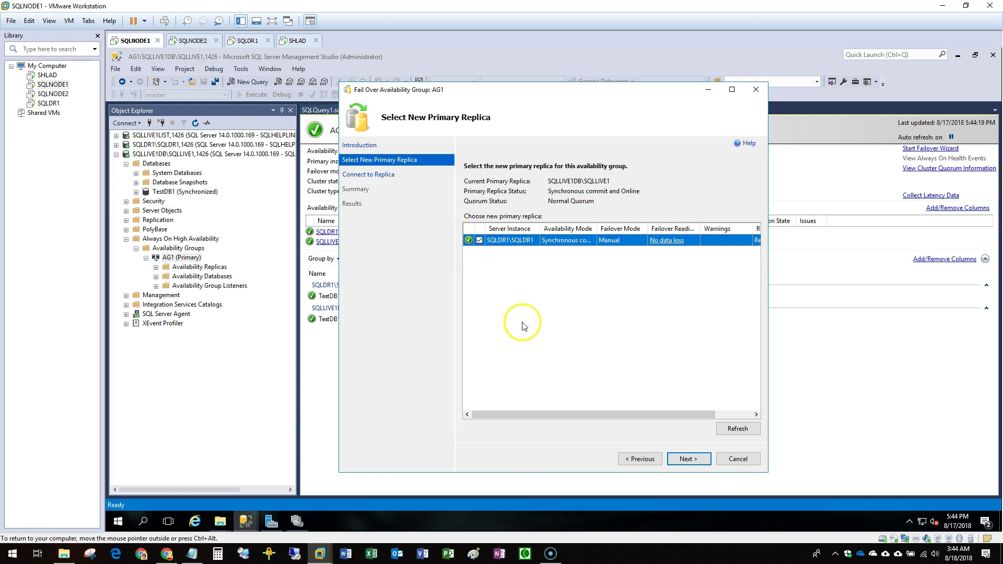
# Connect to the SQLDR1 replica, run the AG1 failover to completion, and close the results.
pyautogui.click(695, 460)
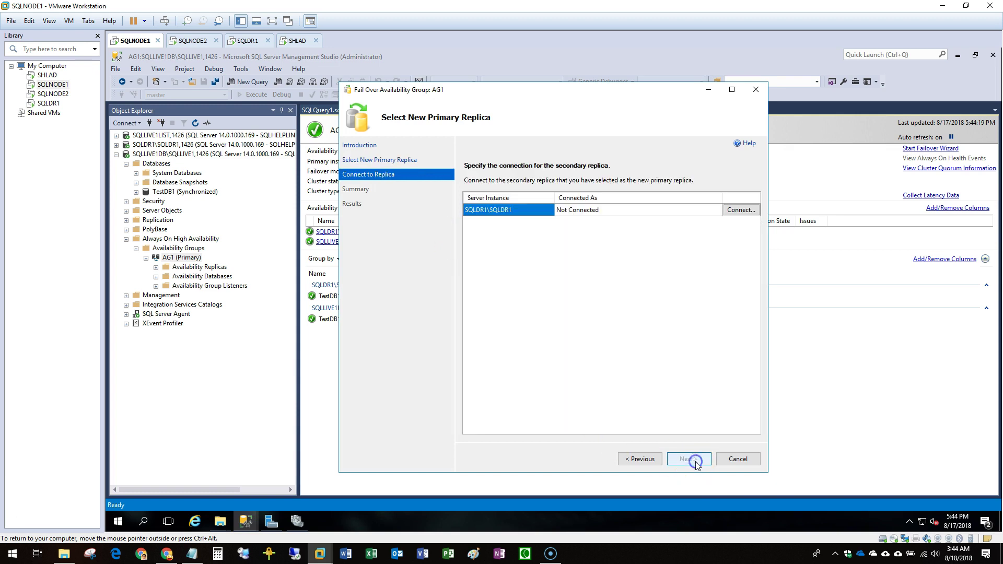
pyautogui.click(749, 211)
pyautogui.click(532, 232)
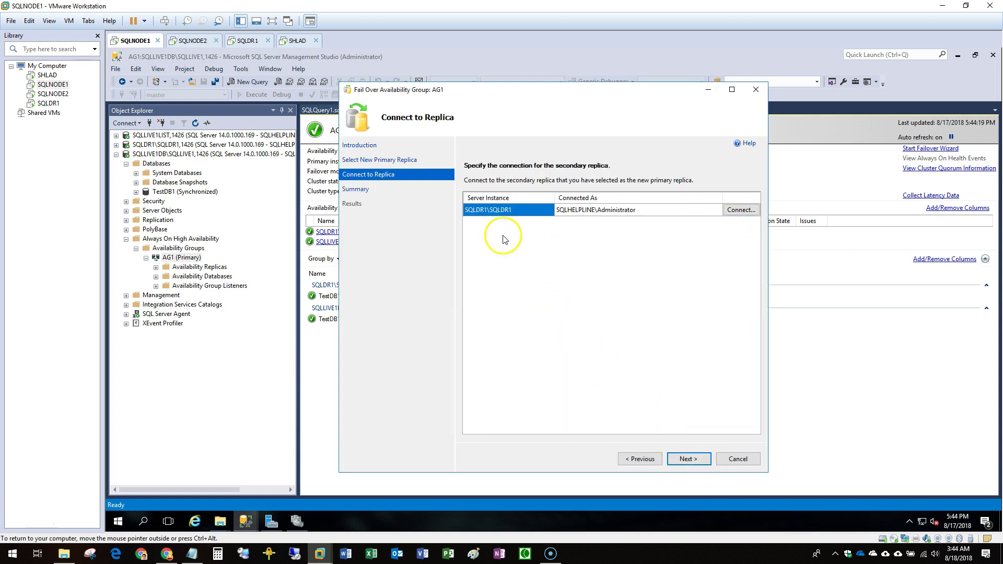
pyautogui.click(688, 459)
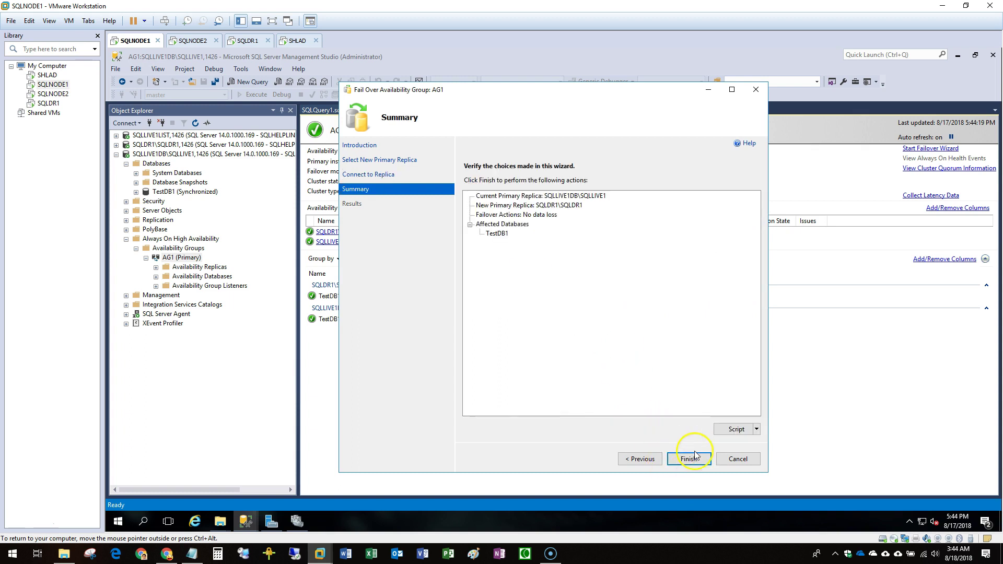
pyautogui.click(695, 458)
pyautogui.click(468, 215)
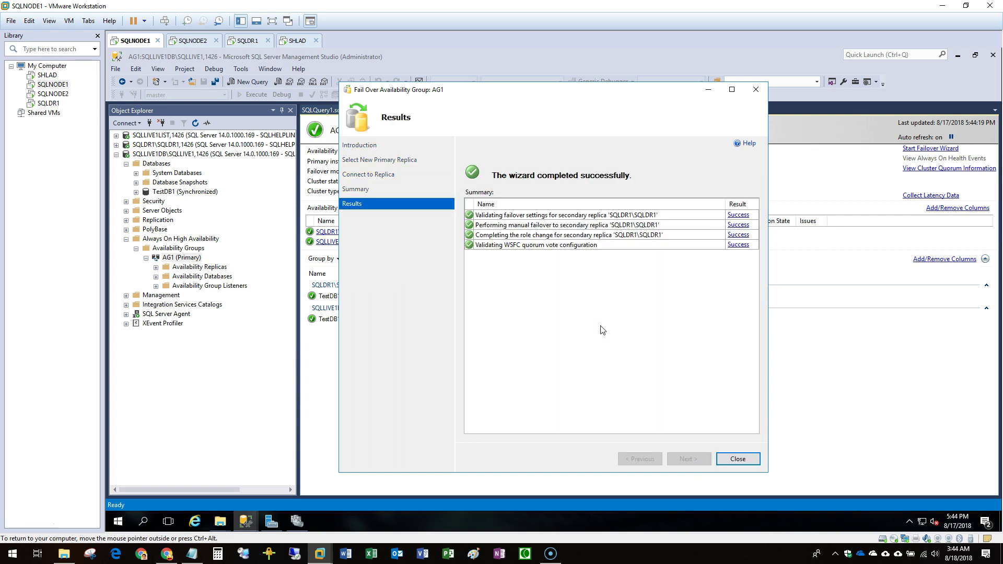
pyautogui.click(738, 459)
# Refresh Object Explorer and AG1's replica status after the failover to SQLDR1.
pyautogui.click(181, 247)
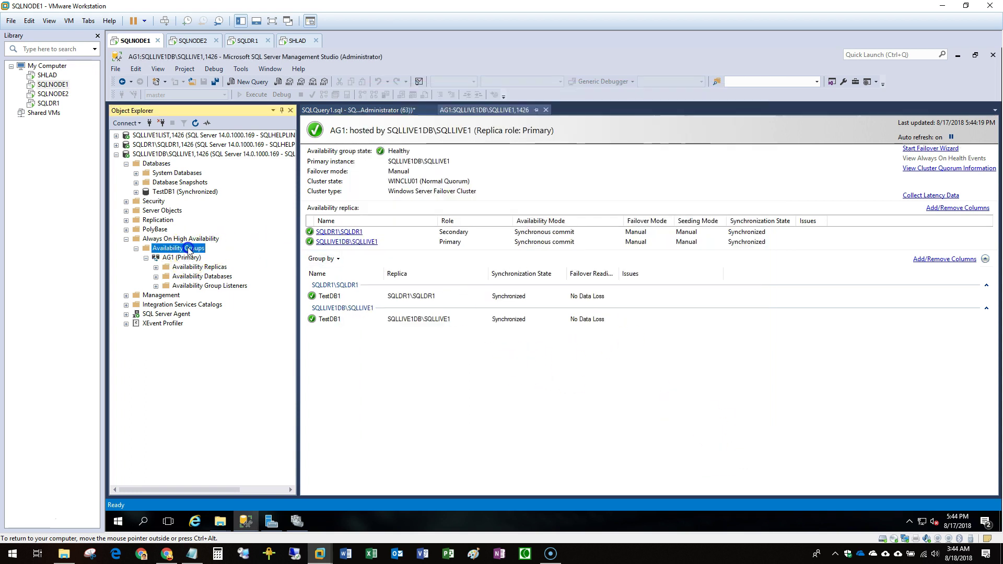
pyautogui.press('F5')
pyautogui.doubleClick(162, 154)
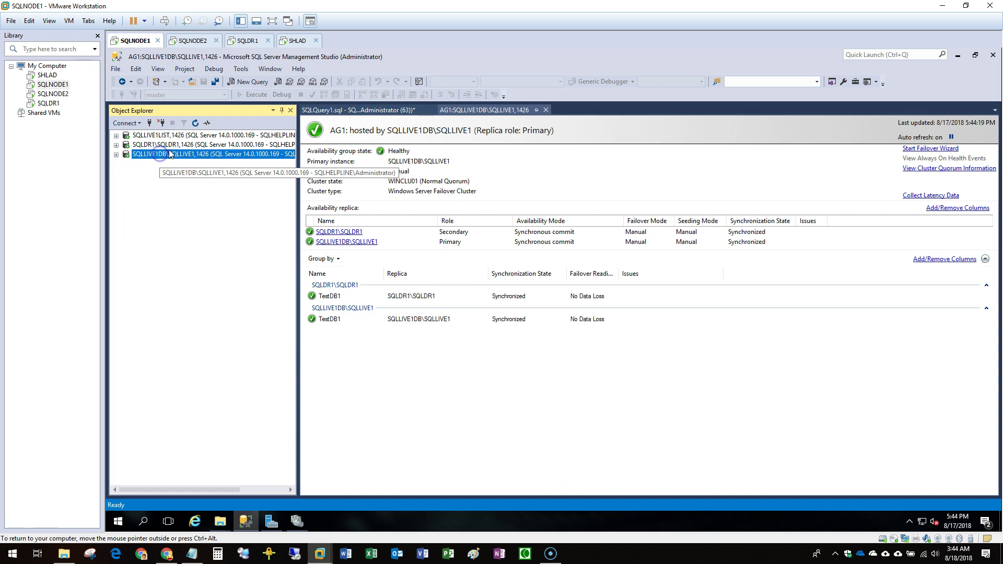
pyautogui.doubleClick(162, 145)
pyautogui.click(187, 203)
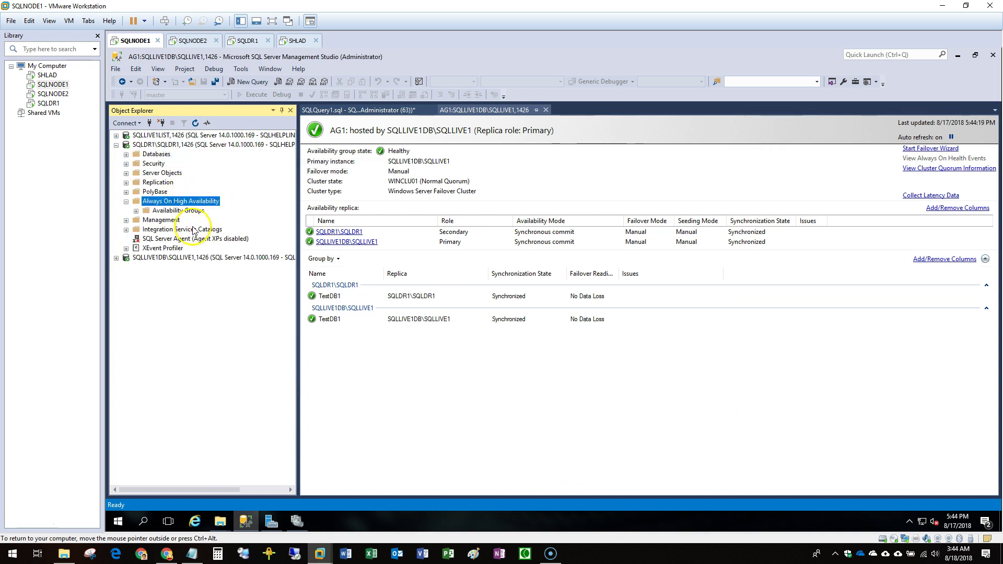
pyautogui.doubleClick(204, 258)
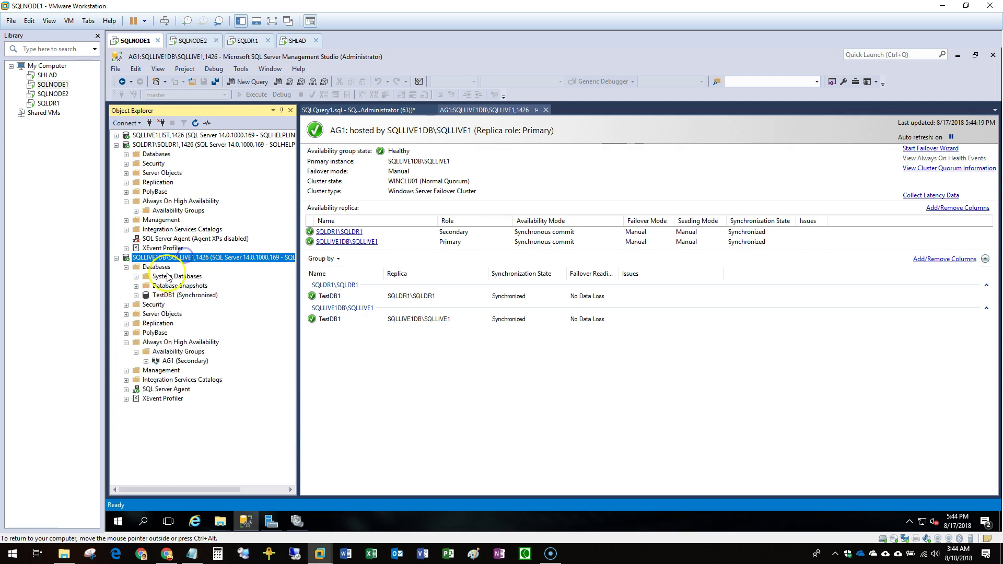
pyautogui.click(179, 352)
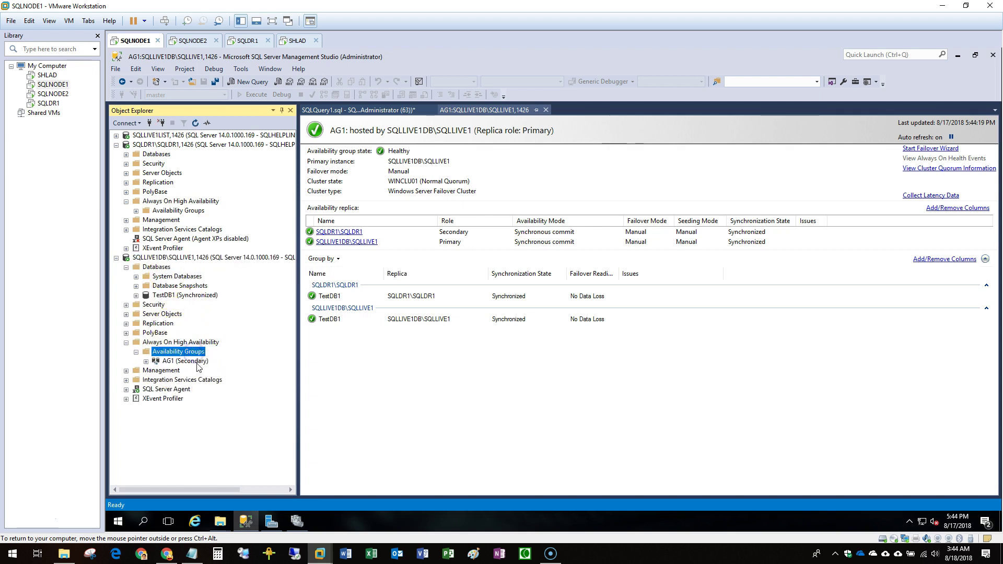
pyautogui.click(196, 366)
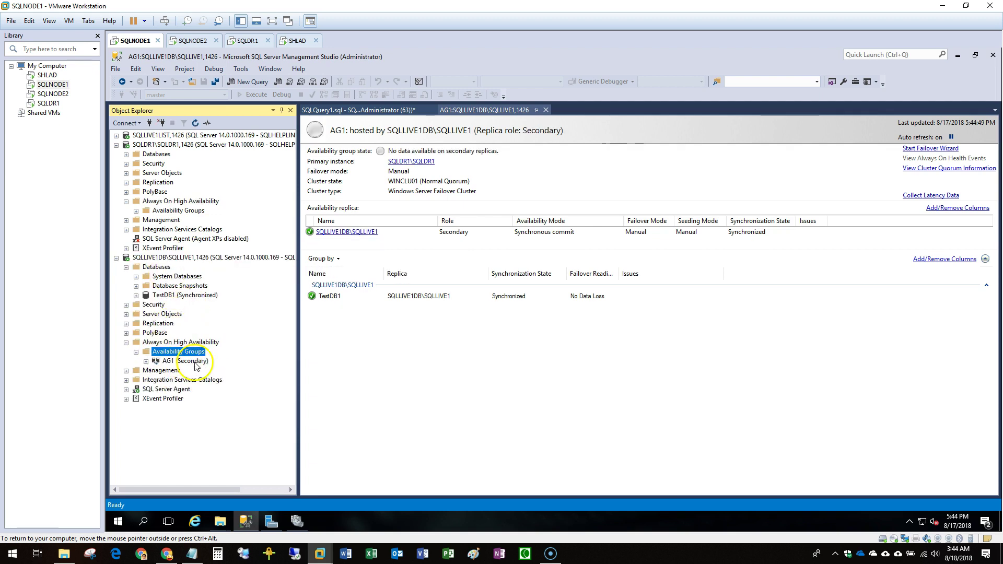
# Confirm SQLLIVE1LIST's server properties show SQLDR1, then launch the AG1 failover wizard.
pyautogui.doubleClick(189, 136)
pyautogui.rightClick(191, 140)
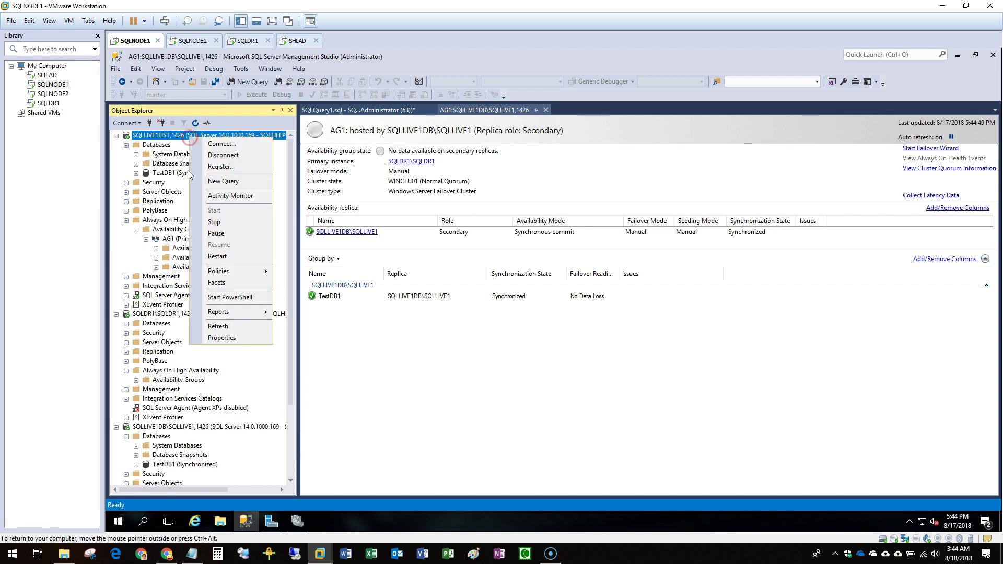
pyautogui.click(242, 335)
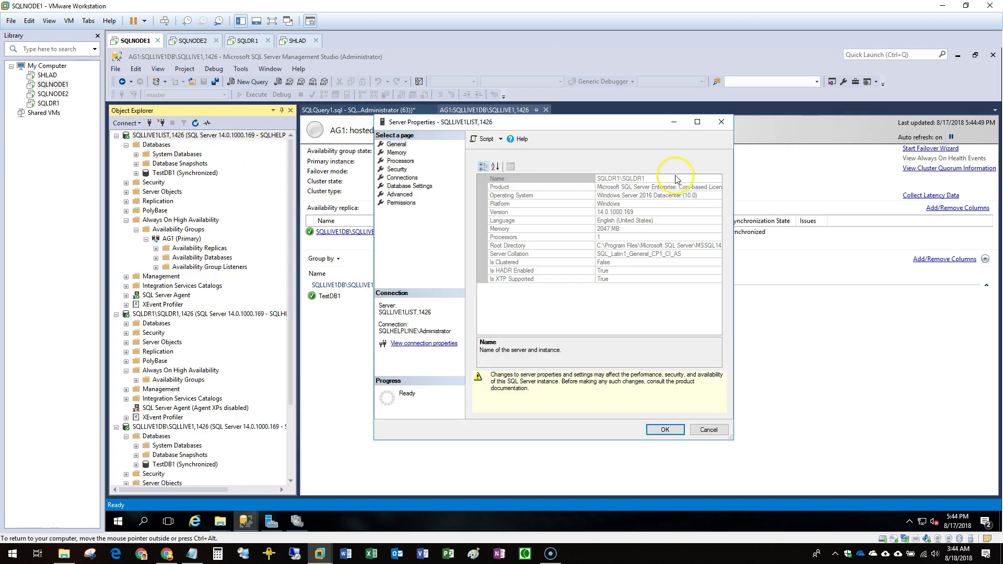
pyautogui.click(624, 179)
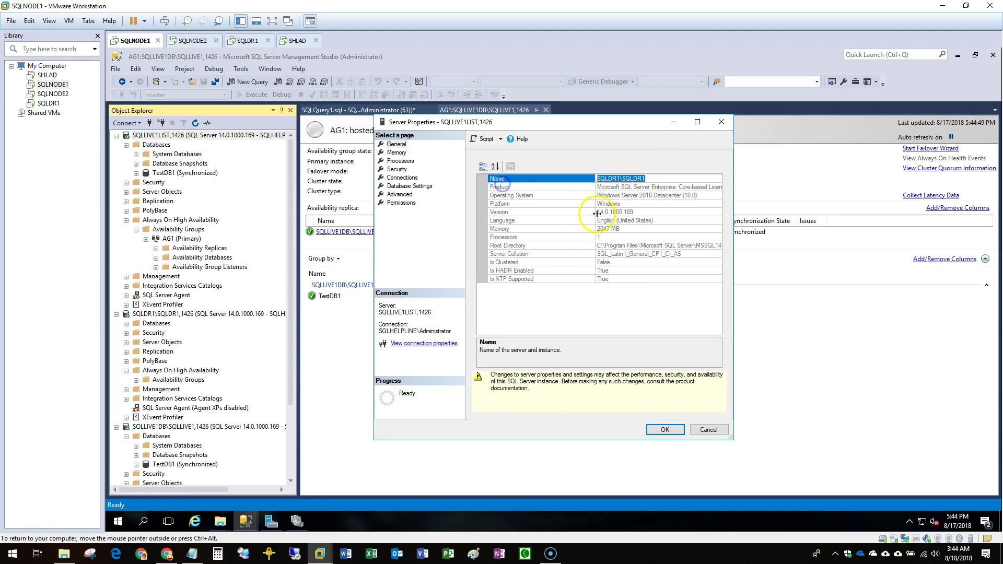
pyautogui.click(709, 431)
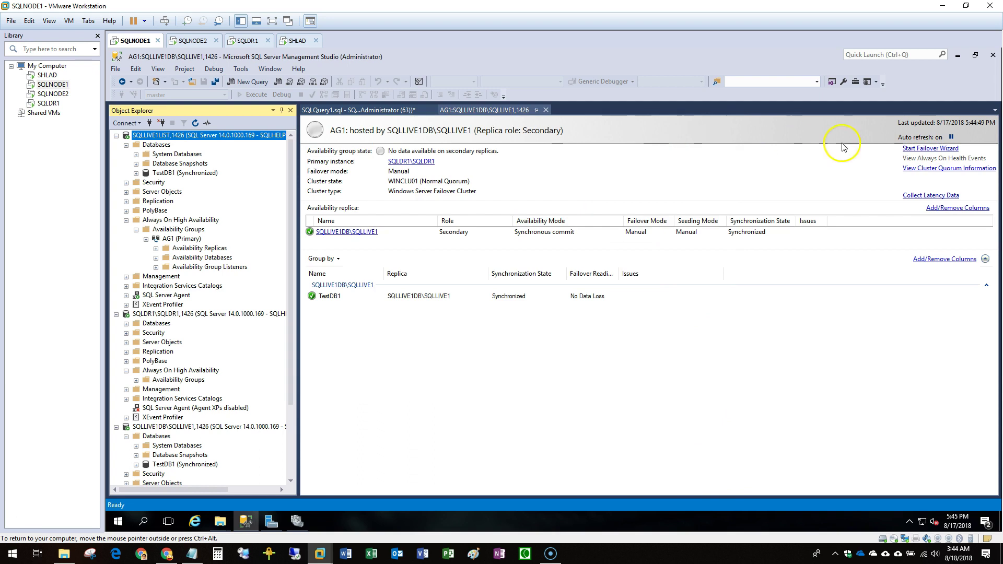
pyautogui.click(933, 149)
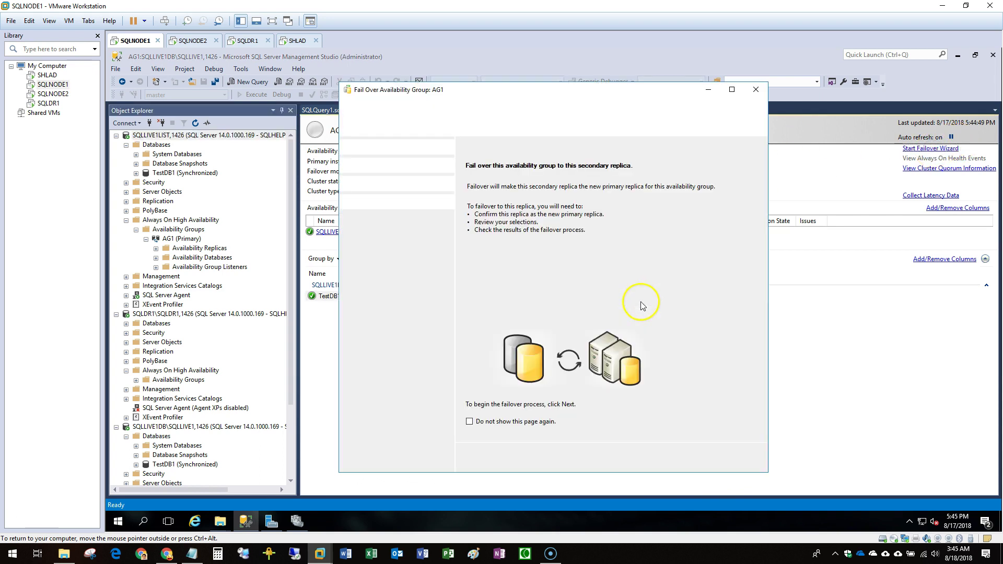
# Run the AG1 failover with SQLLIVE1DB\SQLLIVE1 as the new primary and close when complete.
pyautogui.click(679, 460)
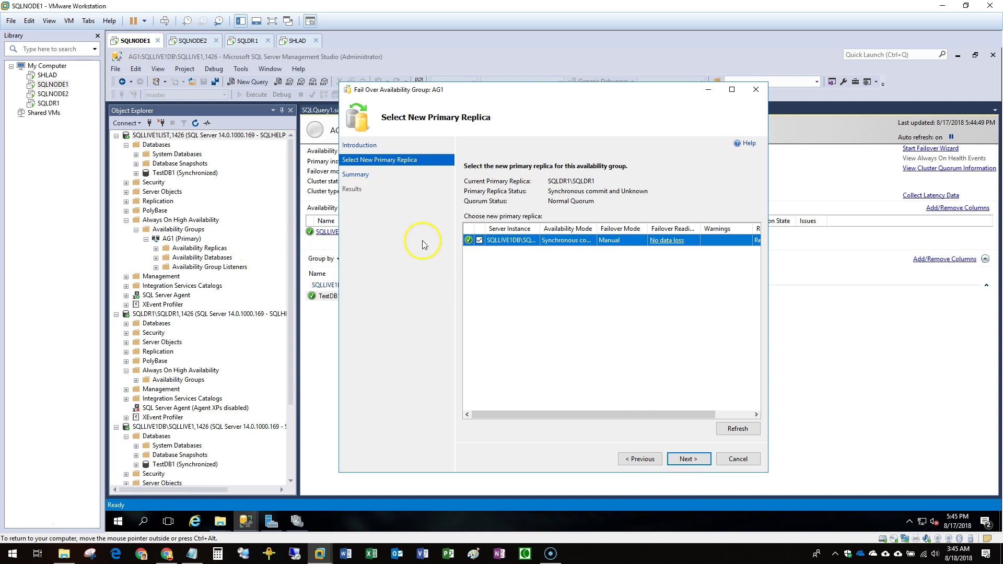
pyautogui.click(686, 460)
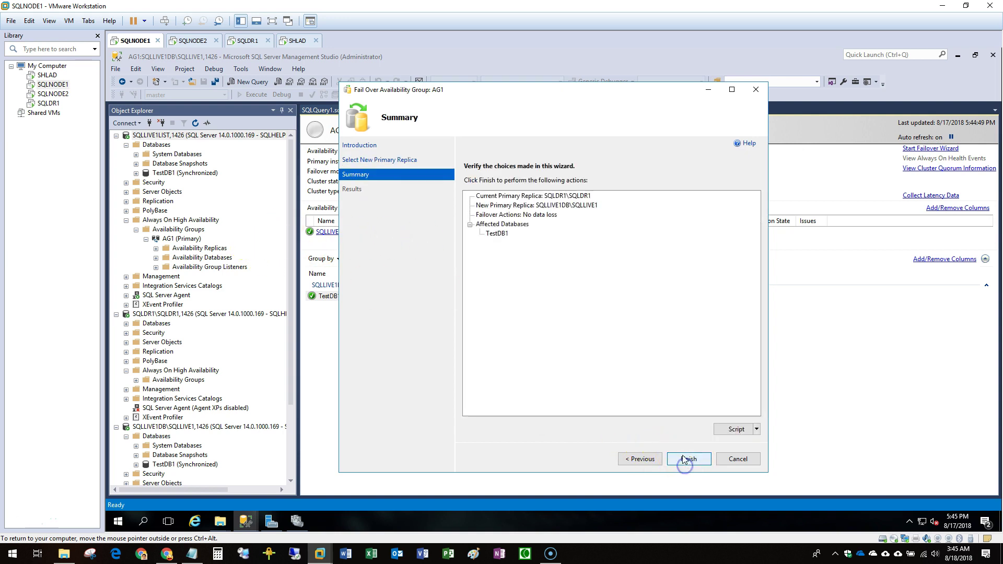
pyautogui.click(684, 460)
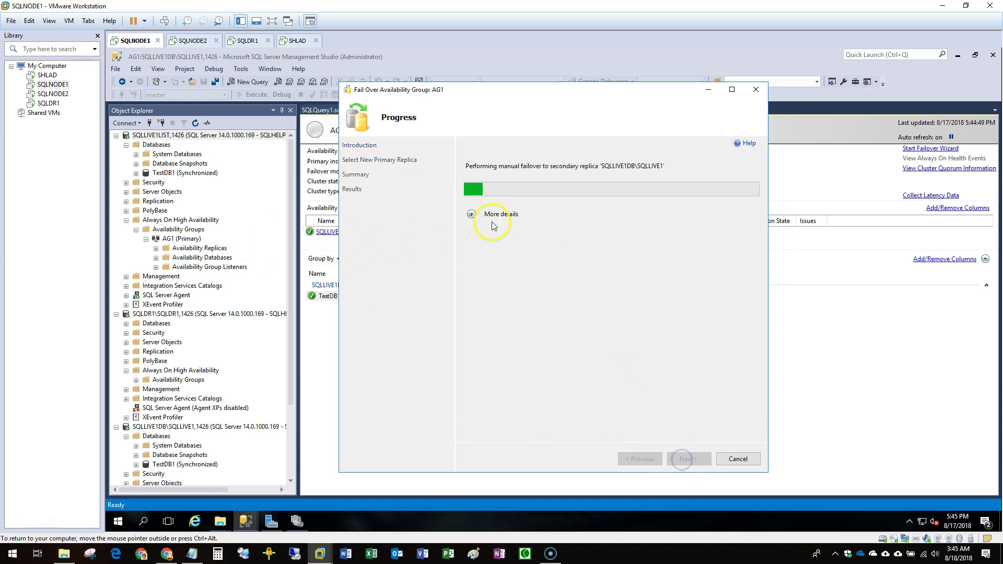
pyautogui.click(470, 216)
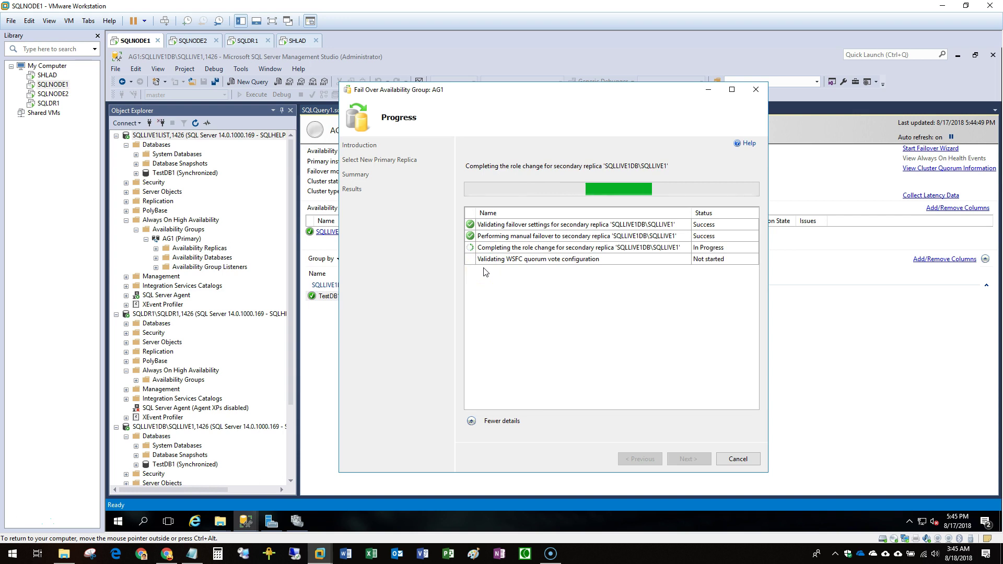
pyautogui.click(739, 459)
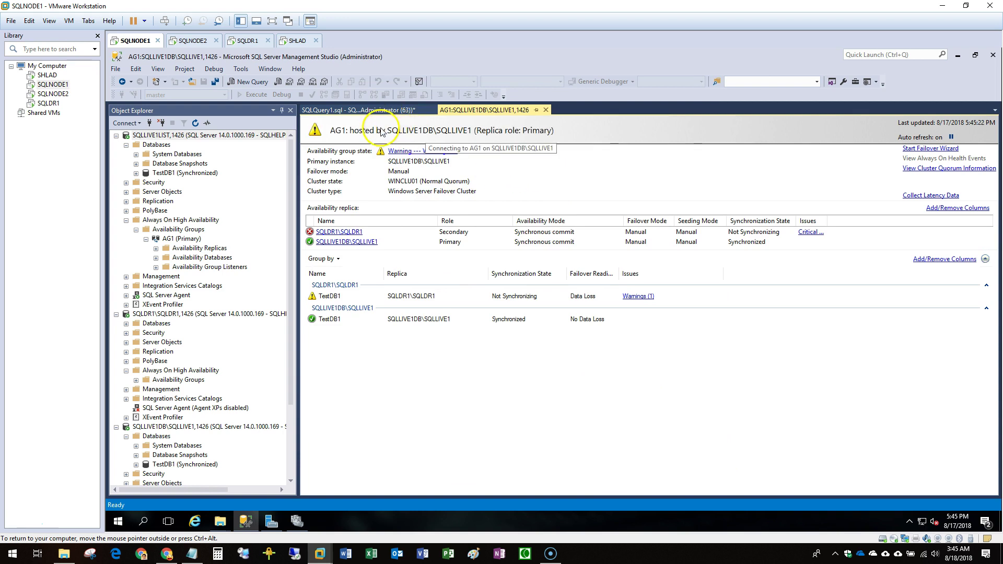
# Refresh Object Explorer, confirm SQLLIVE1LIST's server name is SQLLIVE1, and show Failover Cluster Manager.
pyautogui.click(156, 145)
pyautogui.press('F5')
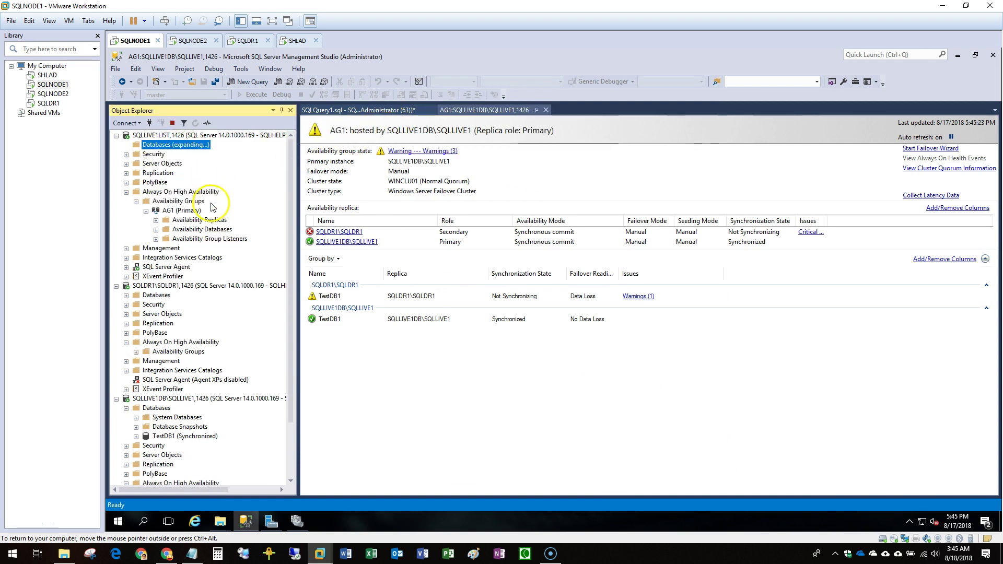
pyautogui.doubleClick(167, 286)
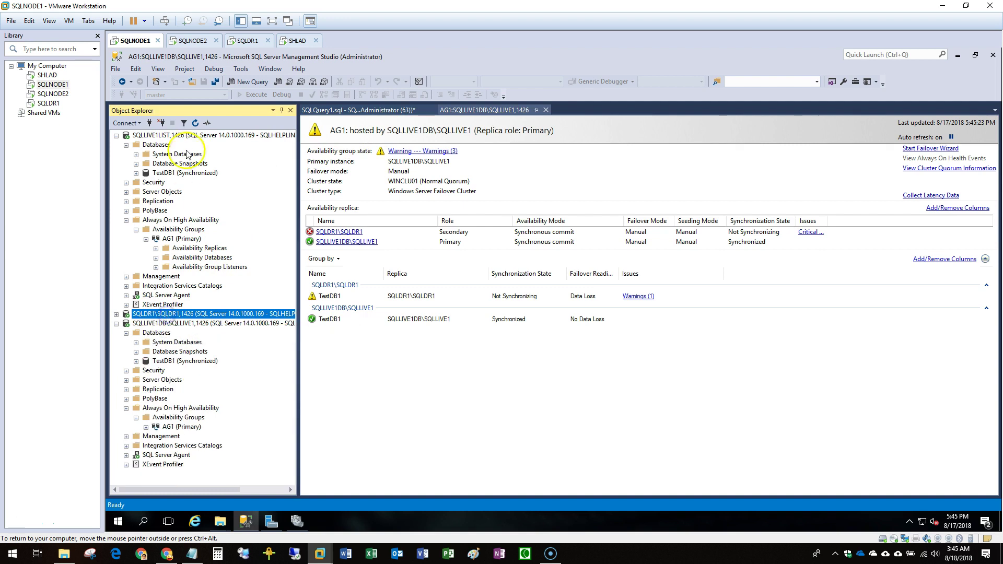
pyautogui.rightClick(177, 135)
pyautogui.click(221, 335)
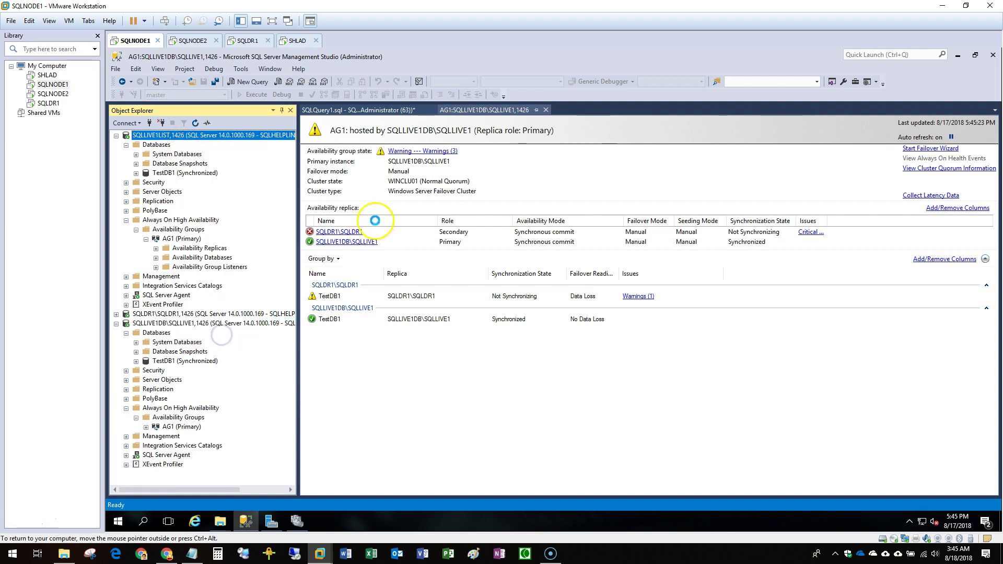
pyautogui.click(622, 181)
pyautogui.moveTo(668, 180); pyautogui.dragTo(535, 183)
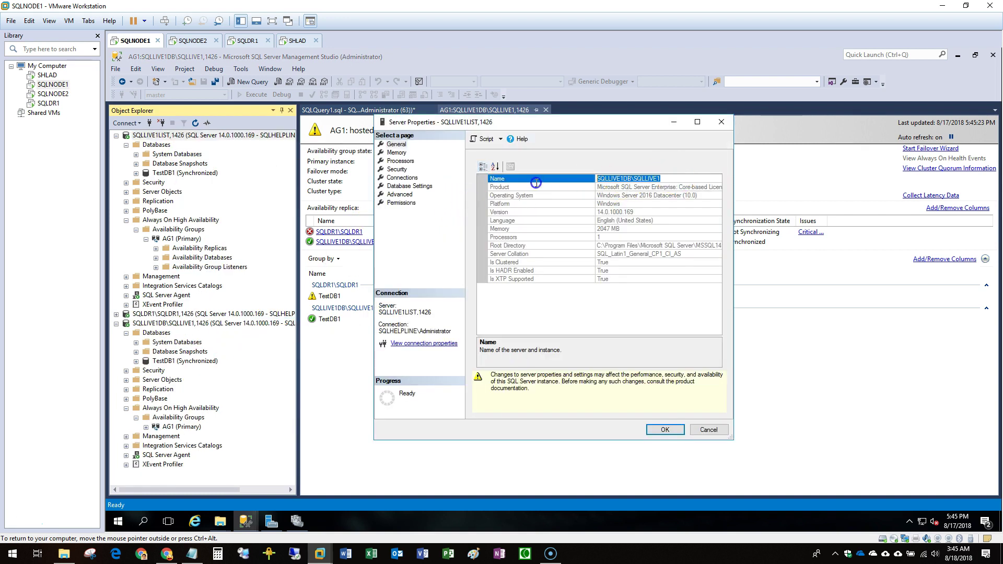
pyautogui.click(709, 431)
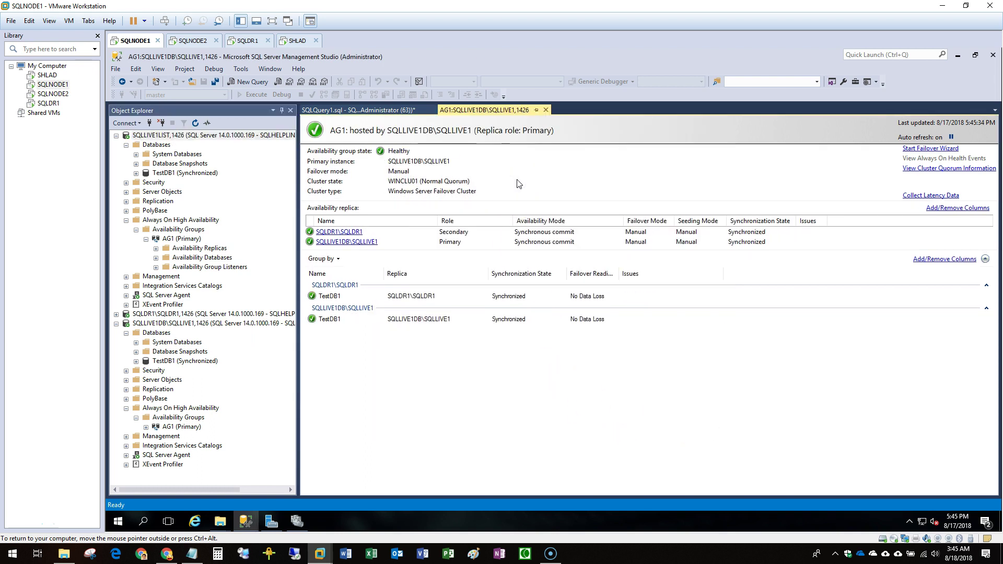
pyautogui.click(156, 145)
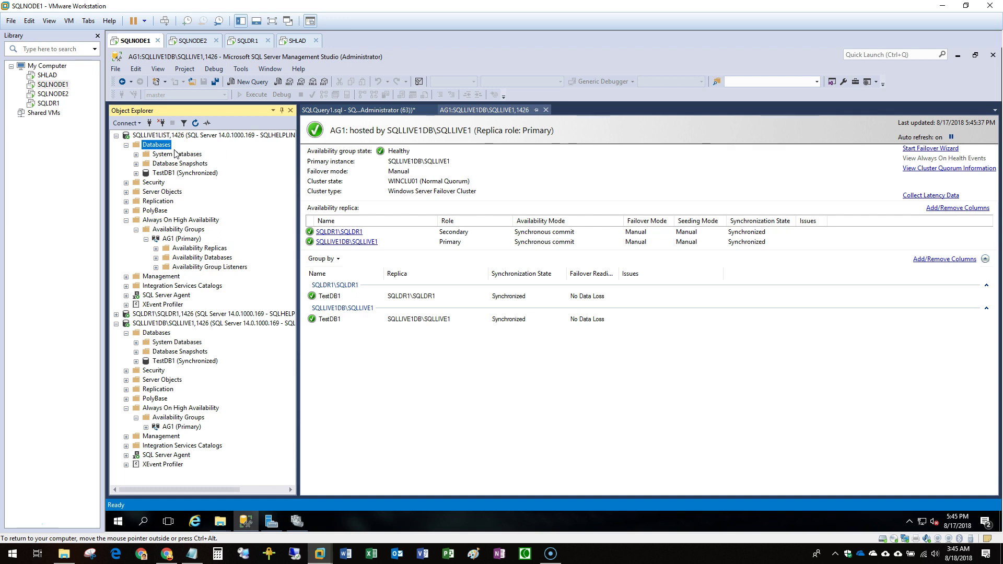
pyautogui.click(297, 521)
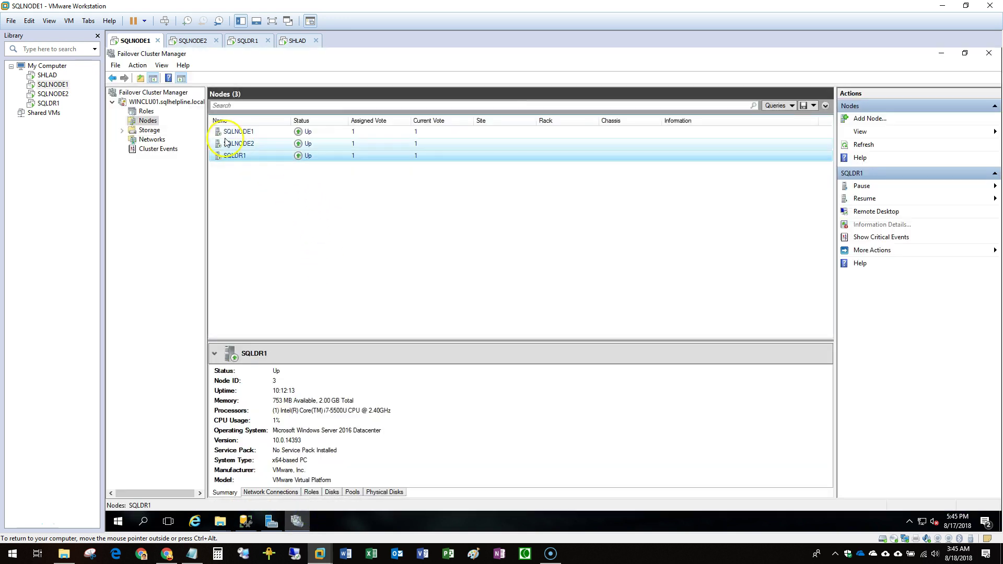
# Confirm the AG1 cluster role is owned by SQLNODE1, then return to the AG1 dashboard.
pyautogui.click(146, 111)
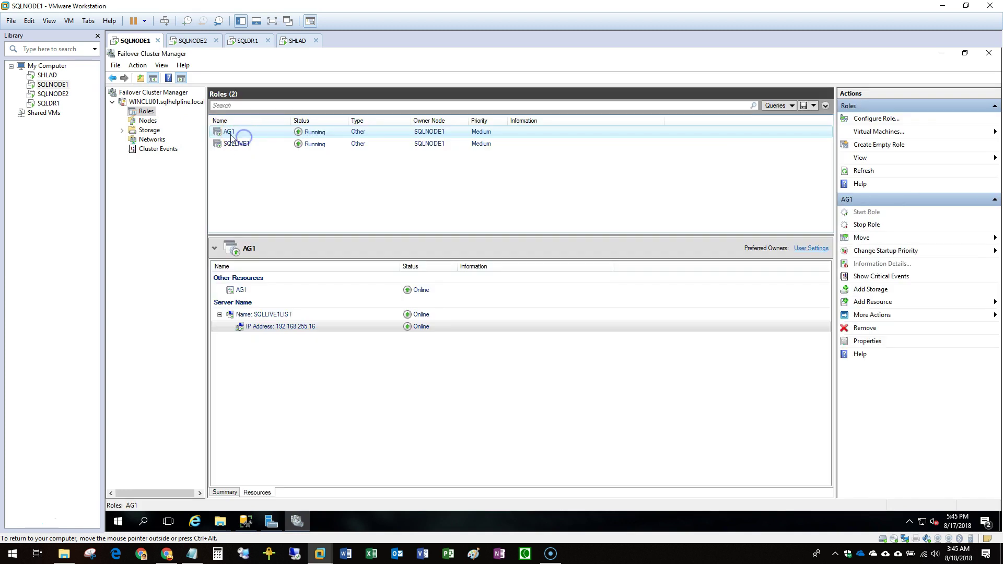
pyautogui.click(48, 103)
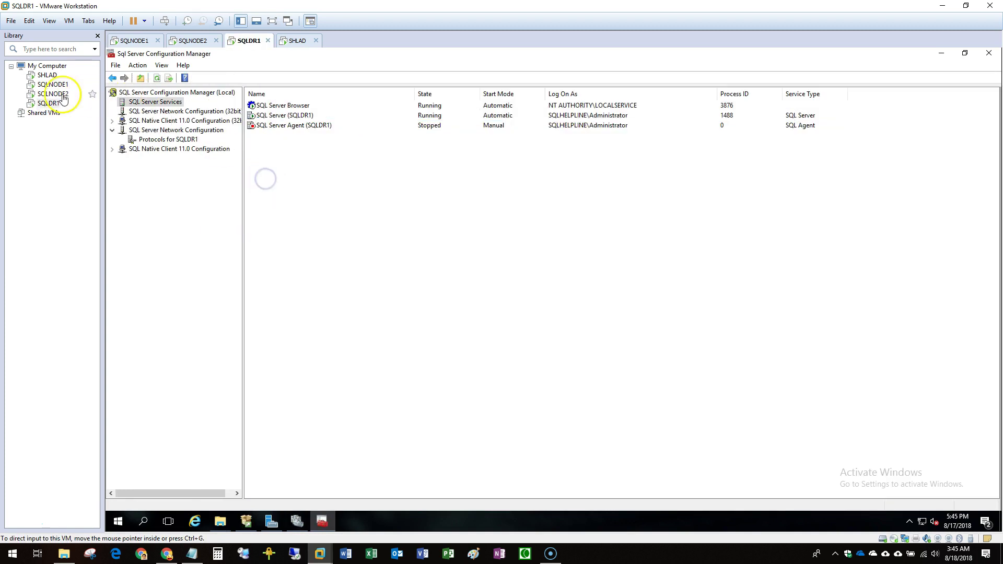
pyautogui.click(52, 84)
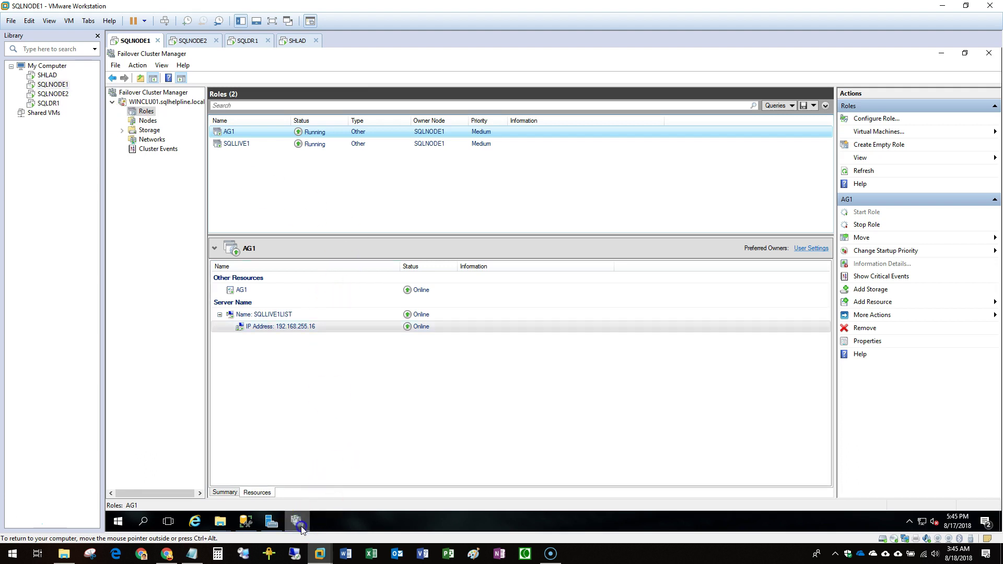
pyautogui.click(302, 528)
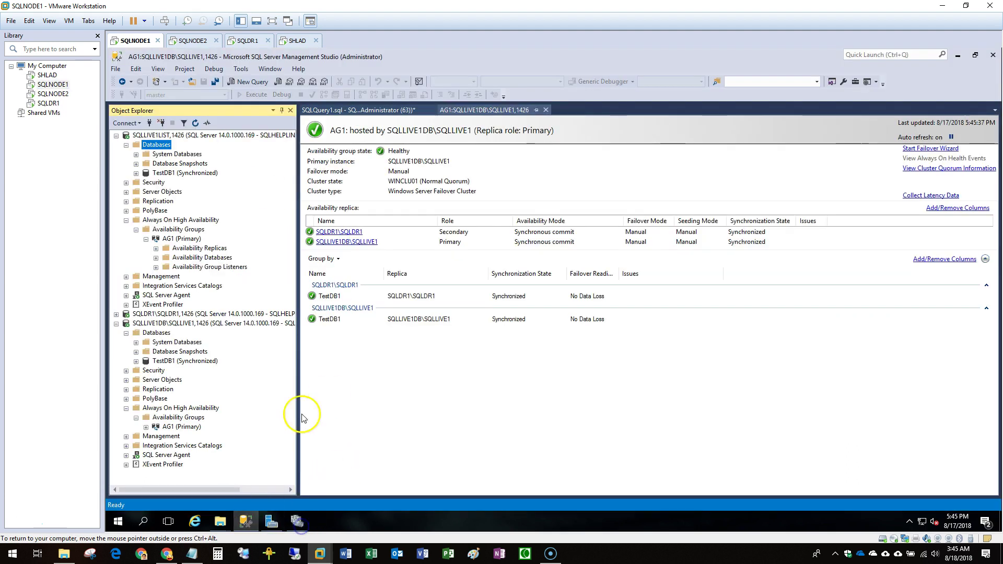
# Set both SQLDR1 and SQLLIVE1 availability modes to synchronous commit in AG1's properties.
pyautogui.rightClick(179, 236)
pyautogui.click(223, 358)
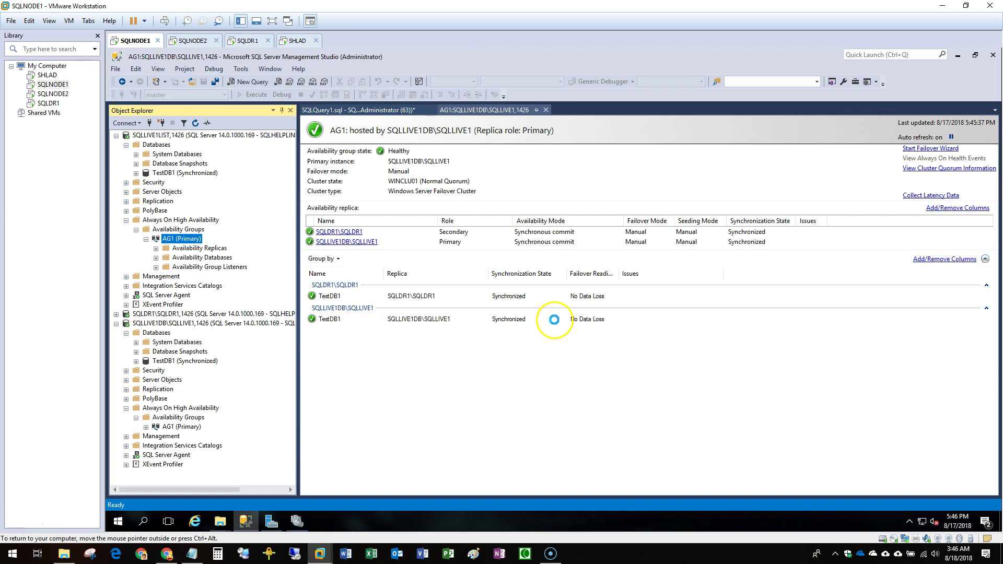
pyautogui.click(596, 359)
pyautogui.click(604, 369)
pyautogui.click(601, 370)
pyautogui.click(601, 379)
pyautogui.click(666, 430)
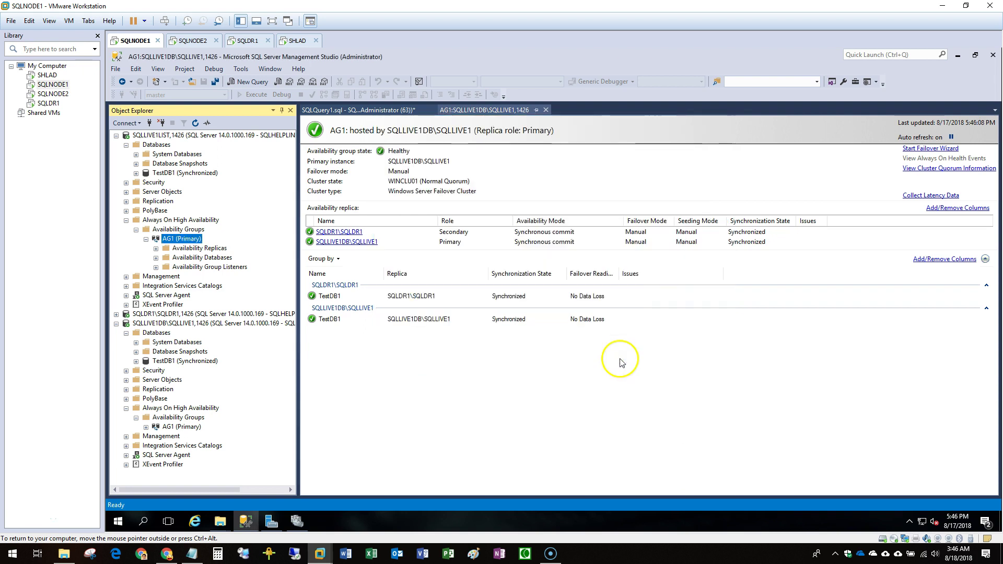